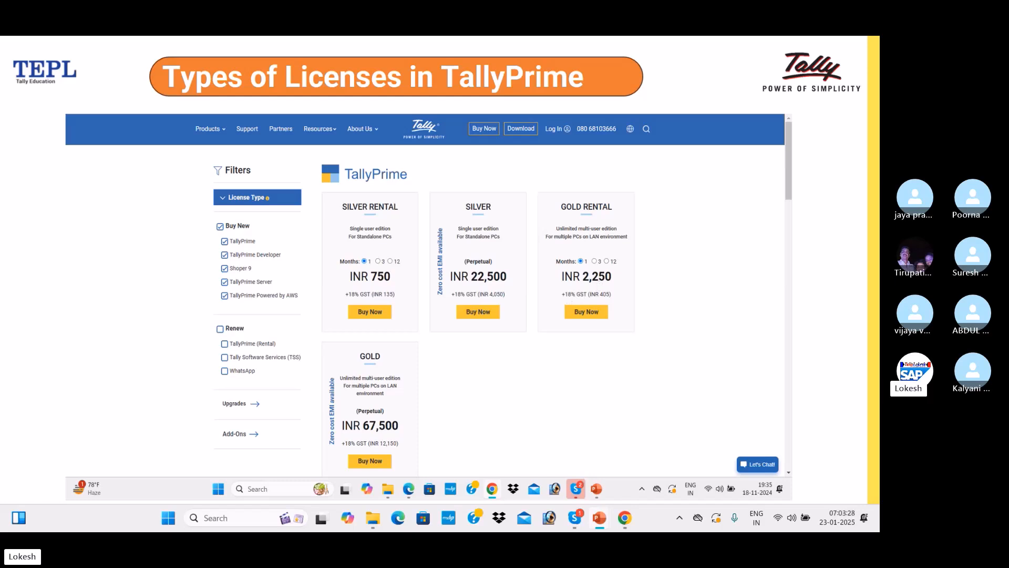
Advance the slideshow from the licence types slide to the TallyPrime EDU Welcome licence screen
key(Right)
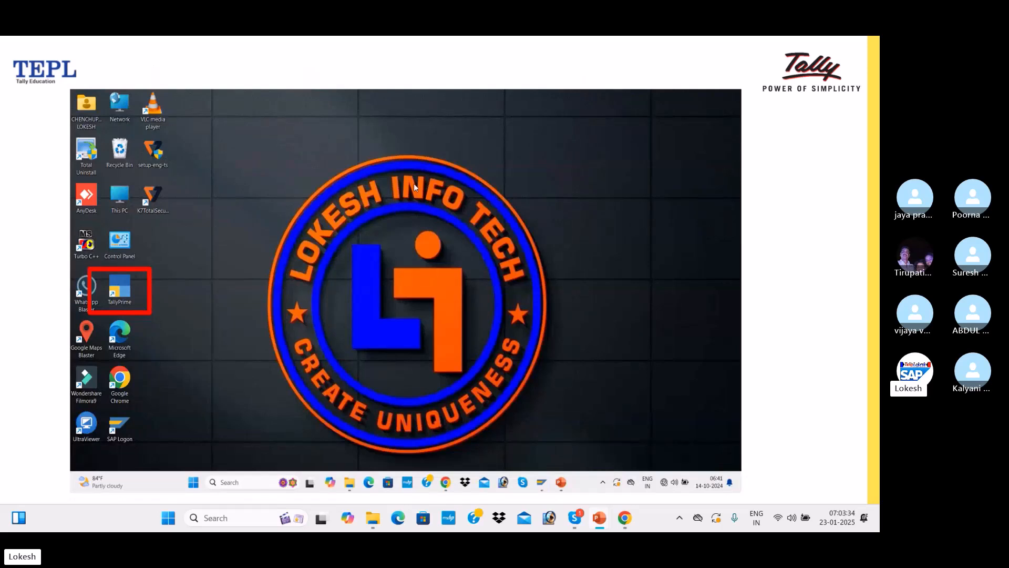
click(131, 288)
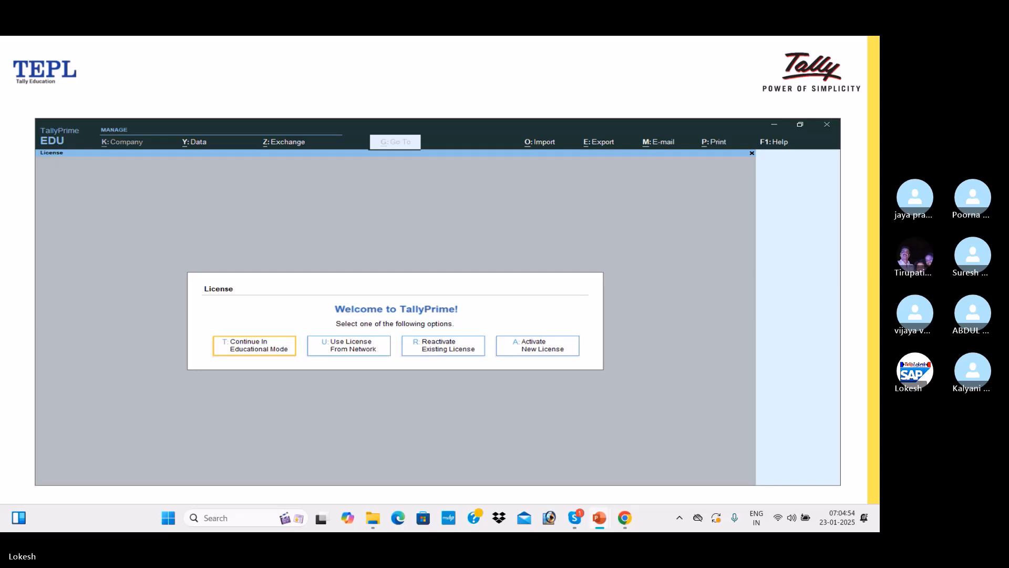
Advance through the Company Creation slide to the Select Company options explanation
key(Right)
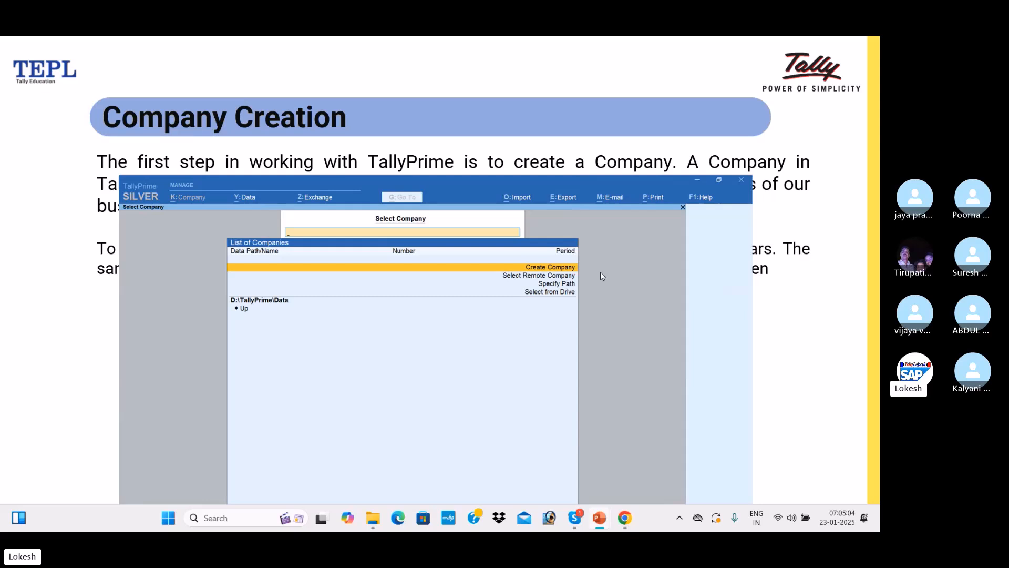
click(373, 330)
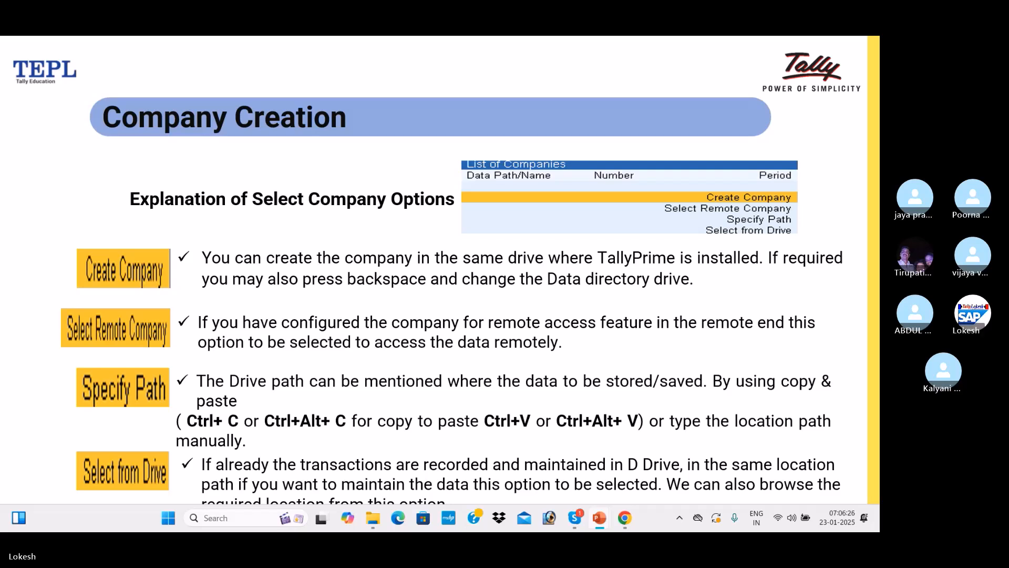
Step through the Alter Company Details, Q&A and Thank You slides, then exit to editing view
key(Right)
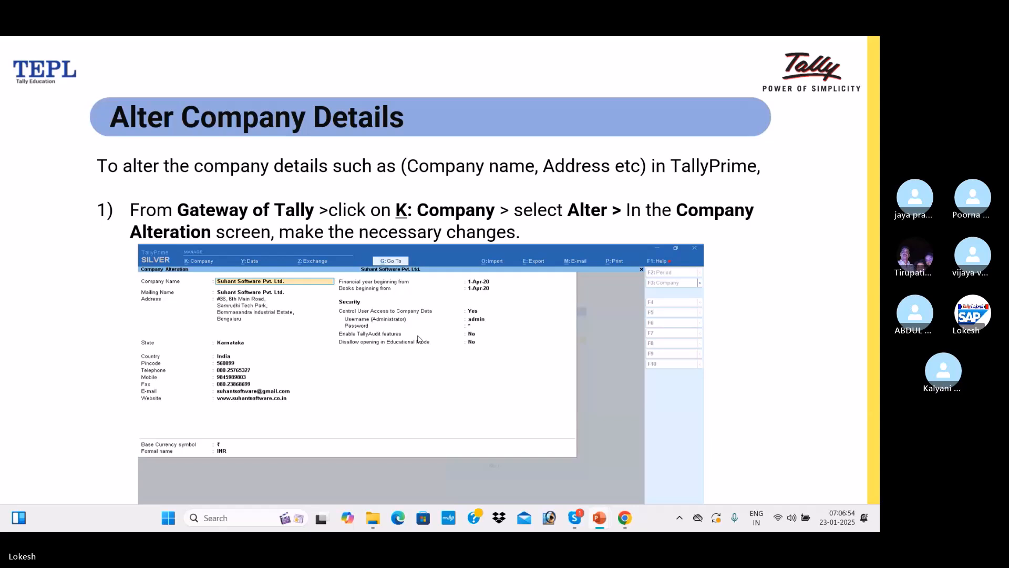
key(Right)
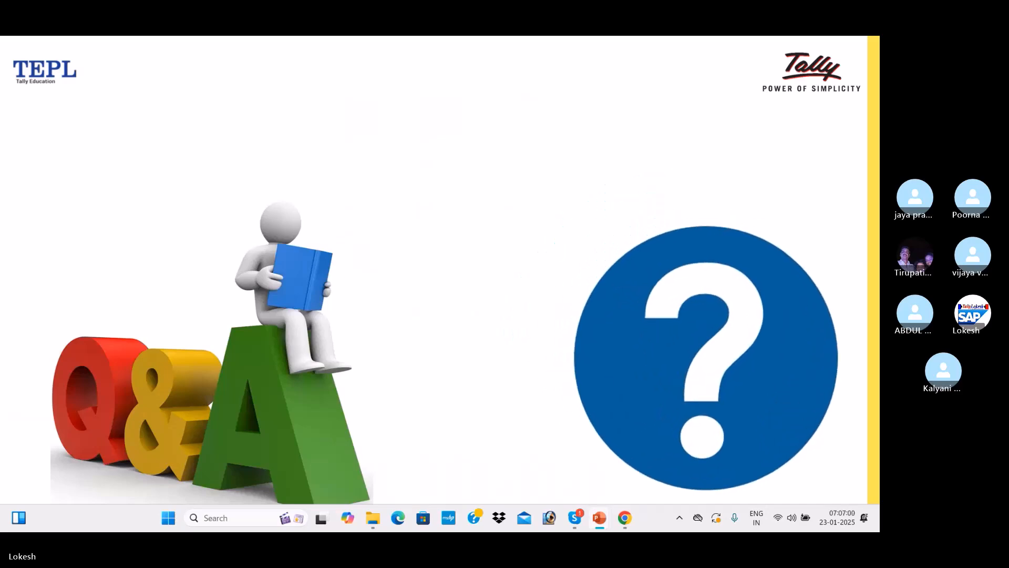
key(Right)
key(Escape)
Minimise PowerPoint and load tallysolutions.com in a new Chrome tab
scroll(418, 337, up, 4)
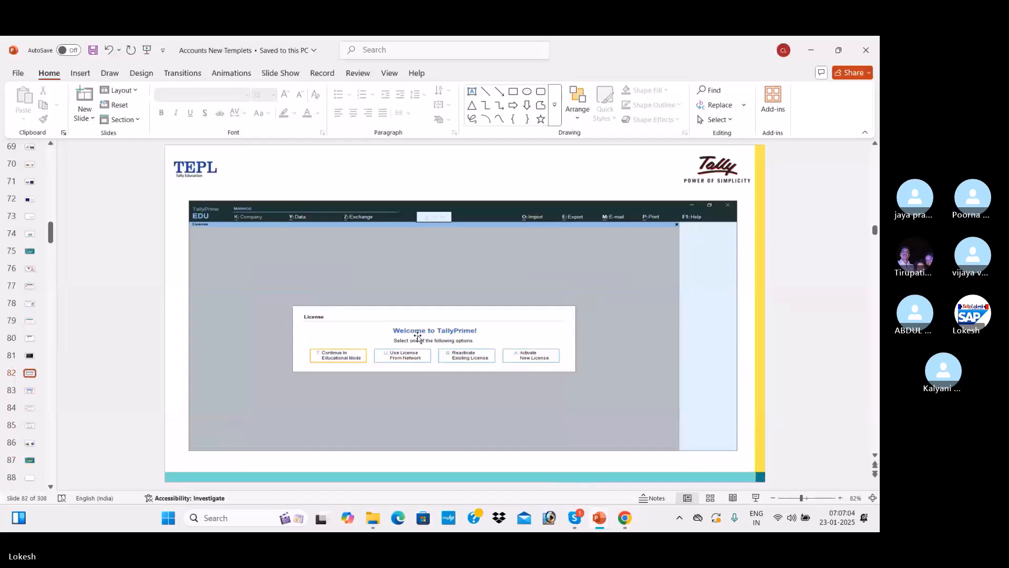
click(812, 50)
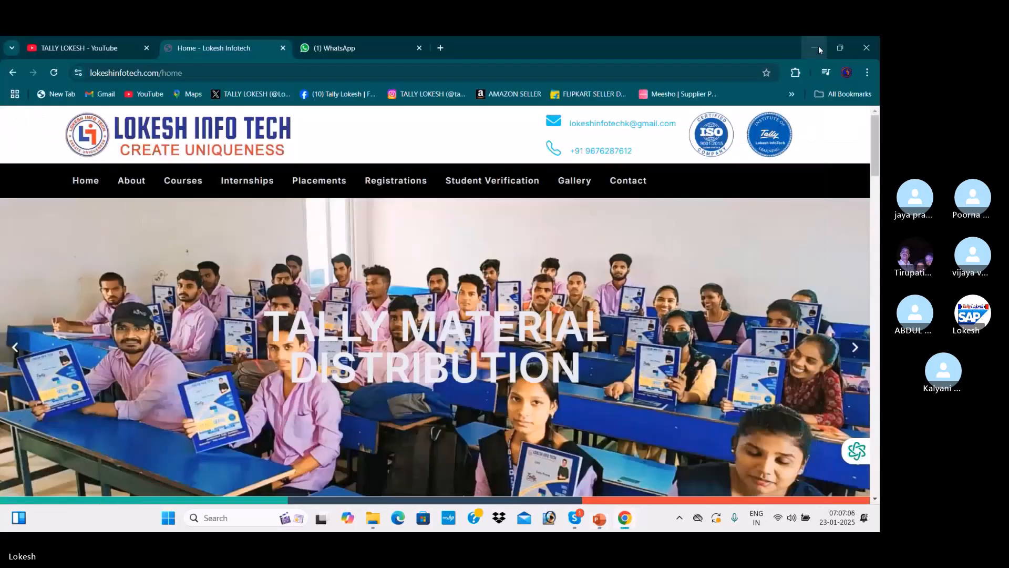
click(446, 51)
text(t)
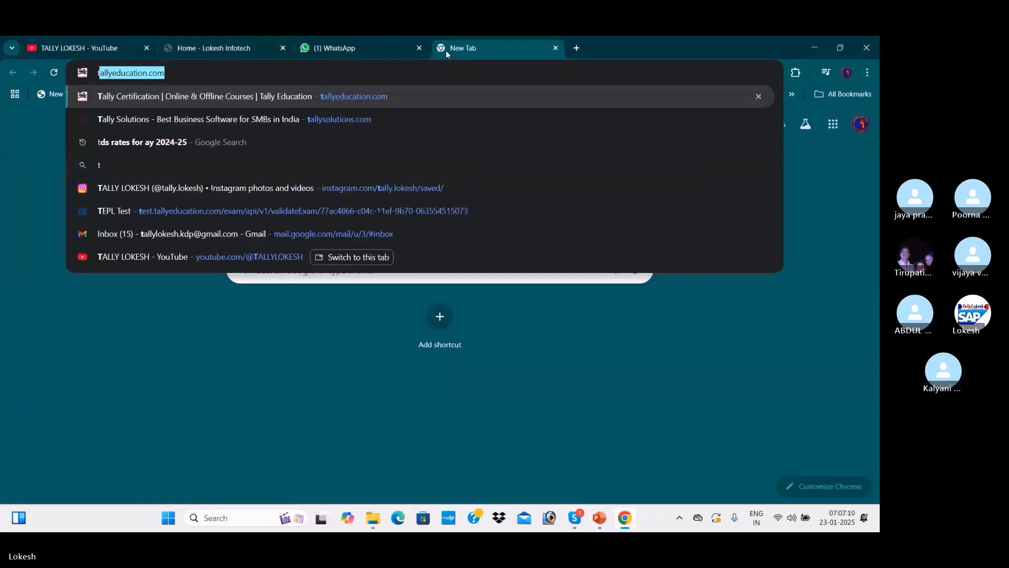
text(all)
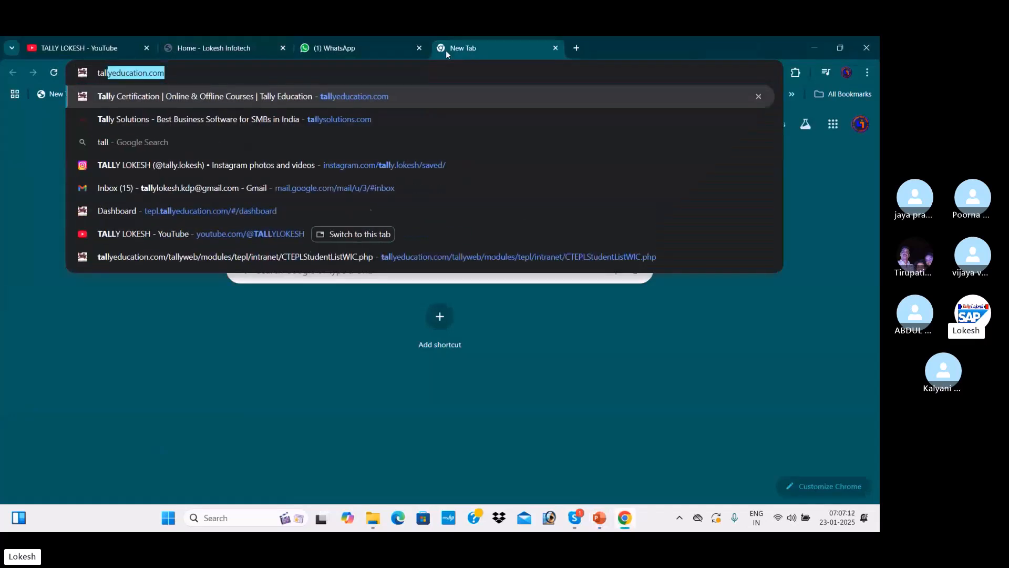
text(yso)
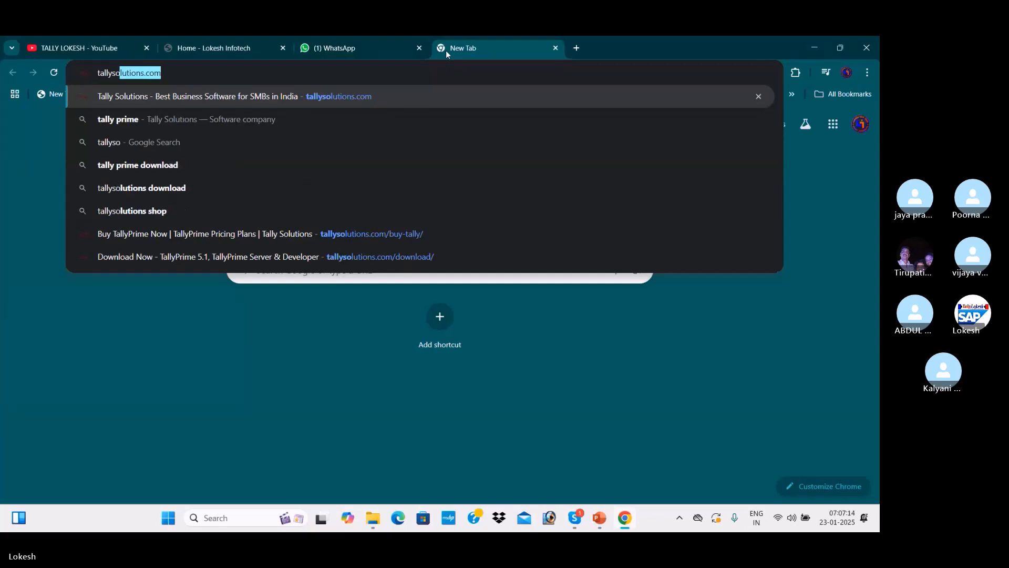
key(Right)
key(Return)
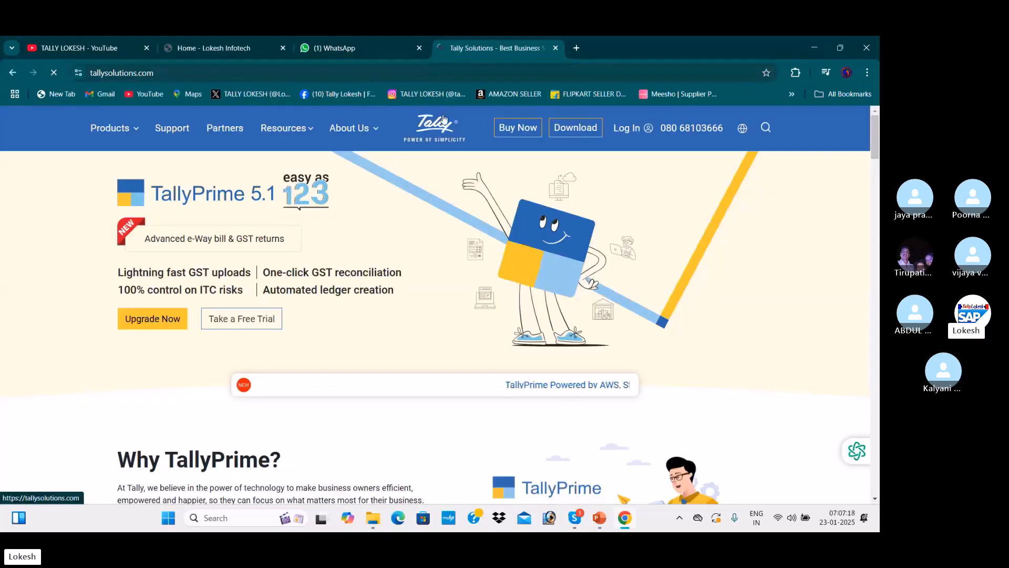
Download the TallyPrime Rel 5.1 installer and show setup (10).exe in the Downloads folder
click(566, 133)
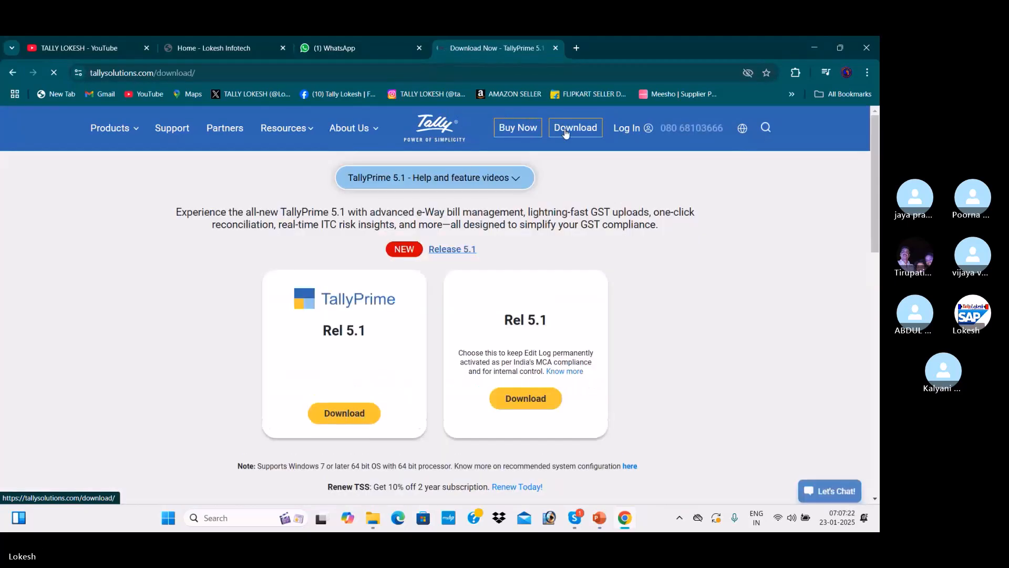
click(371, 415)
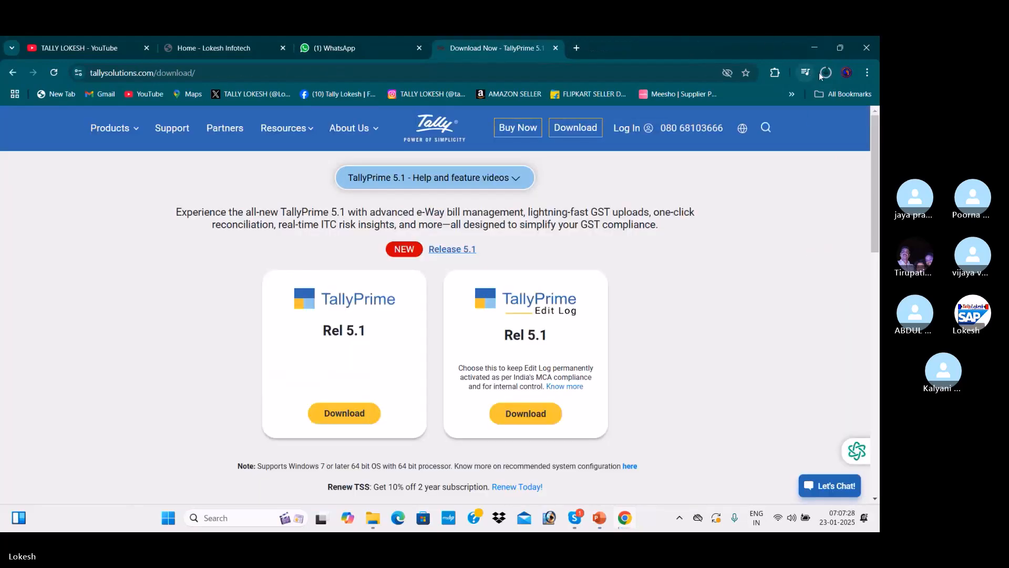
click(824, 73)
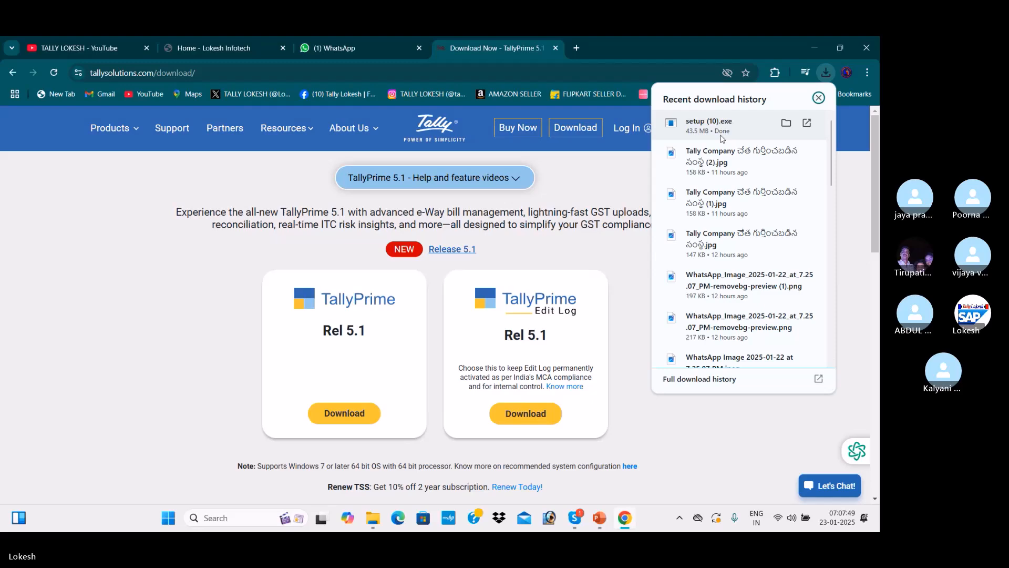
click(786, 123)
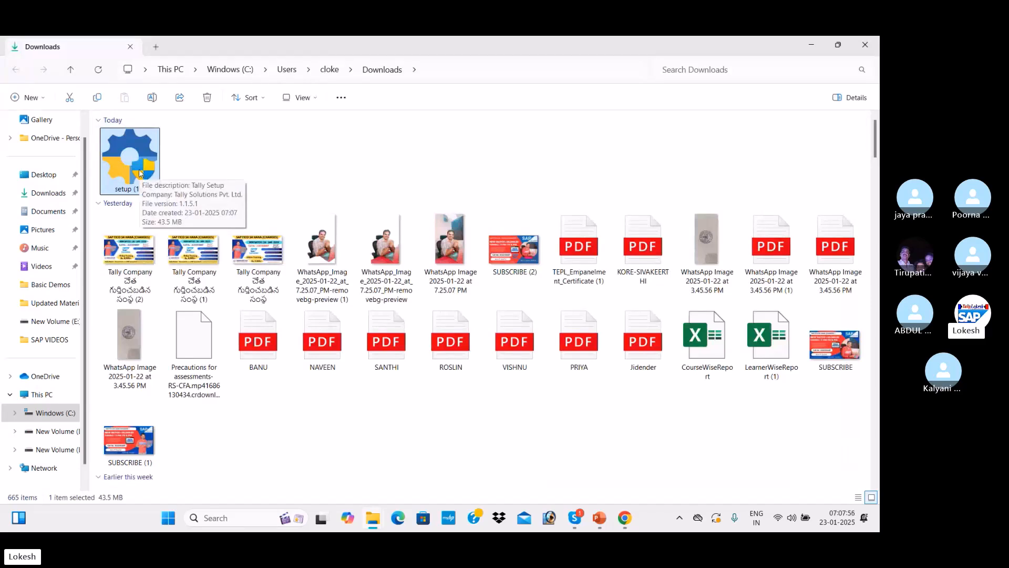
Run setup (10).exe, quit its Setup Manager without changes, and minimise Explorer and Chrome
double_click(139, 165)
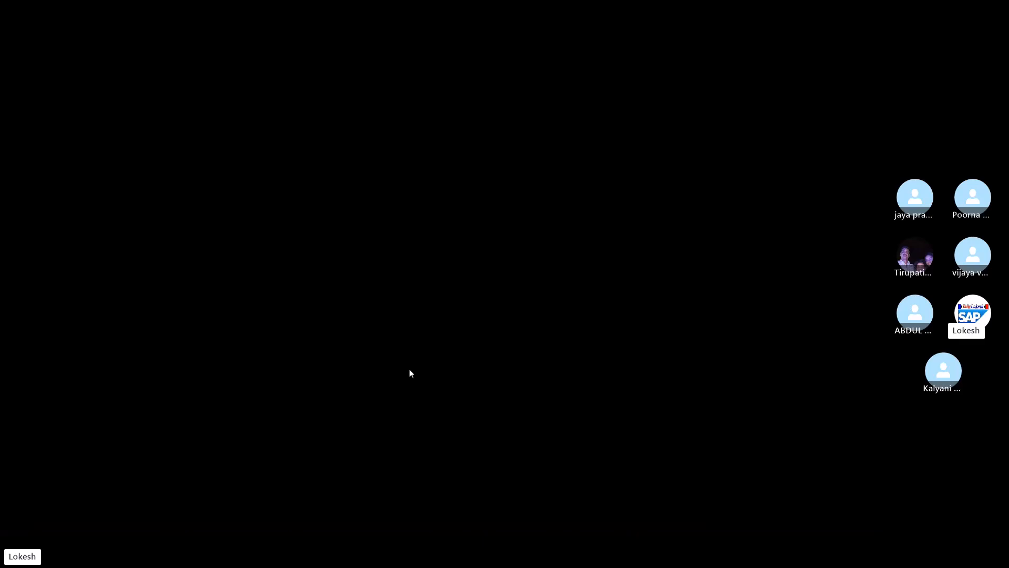
click(411, 372)
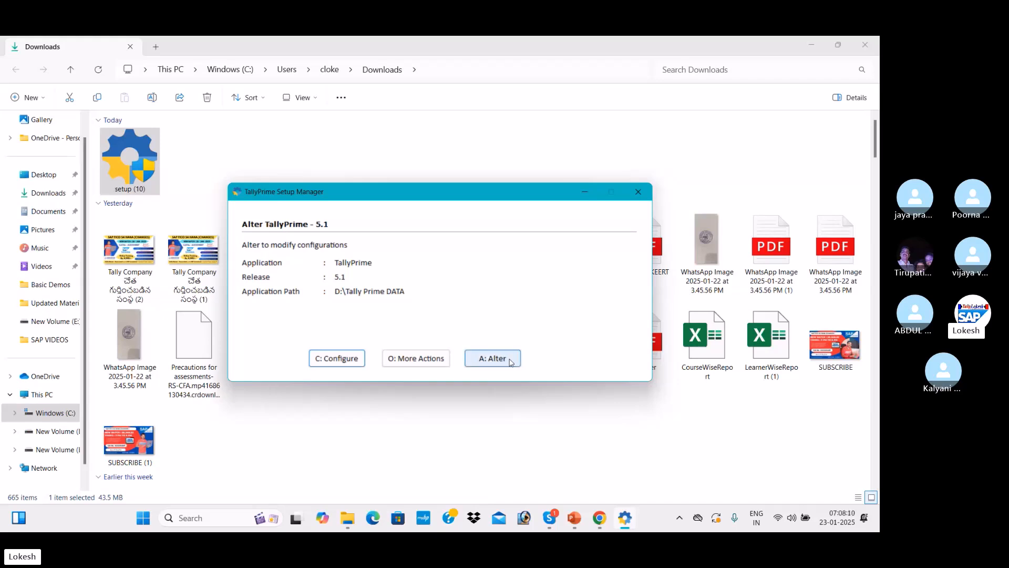
click(638, 198)
click(395, 313)
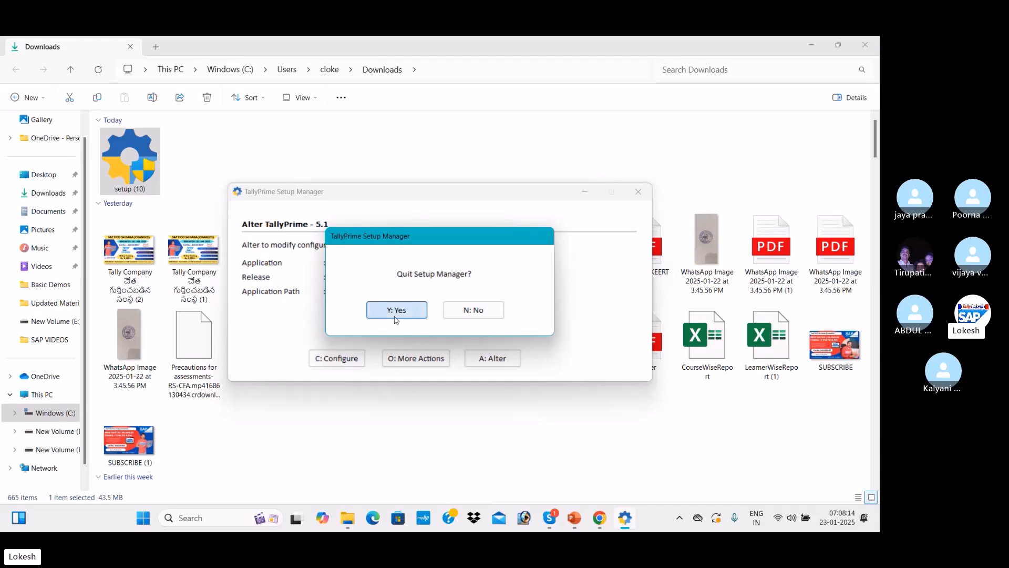
click(819, 48)
click(819, 47)
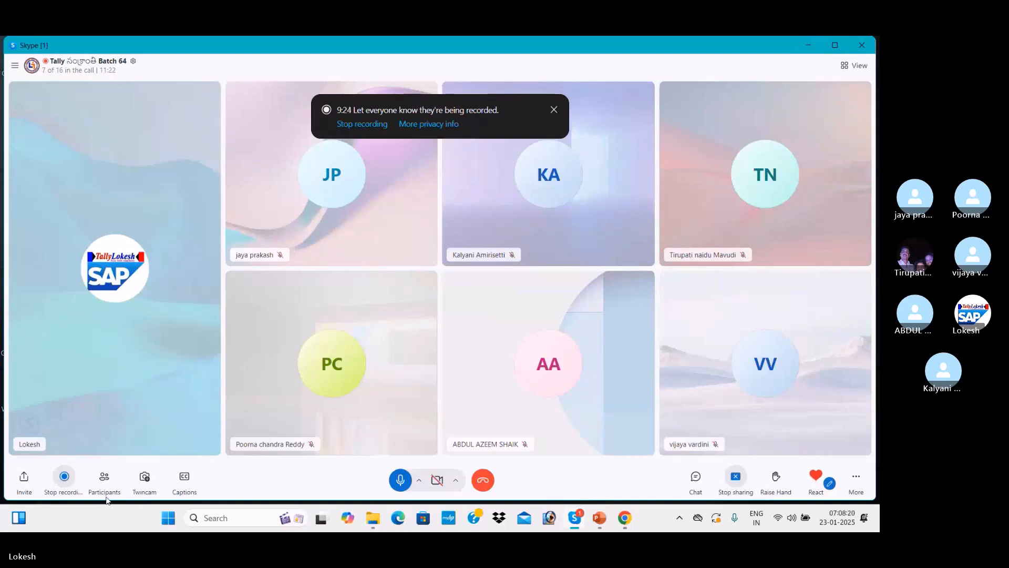
Ring each person listed under 'Not on this call' in the participants panel
click(104, 480)
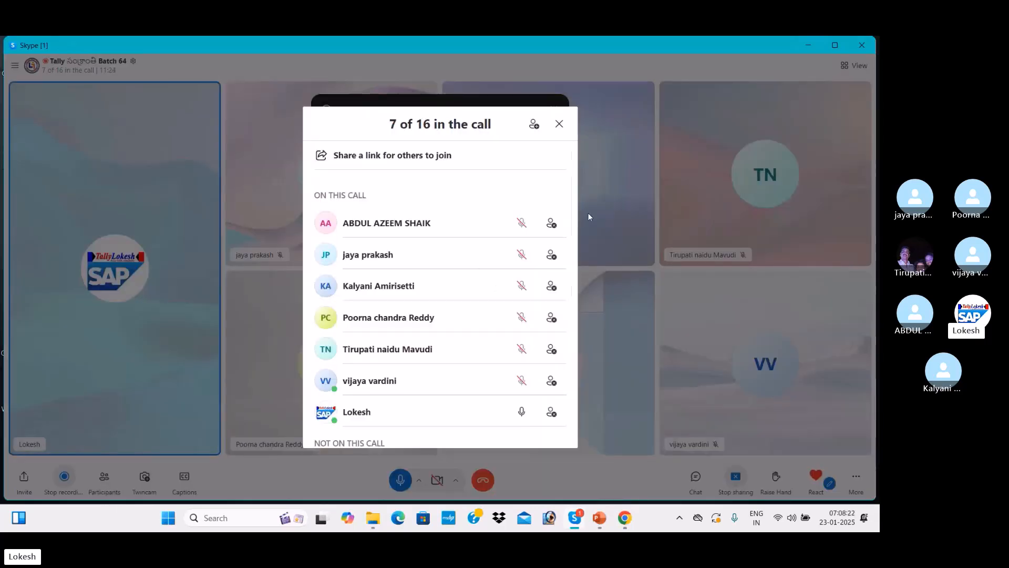
drag(577, 219, 581, 405)
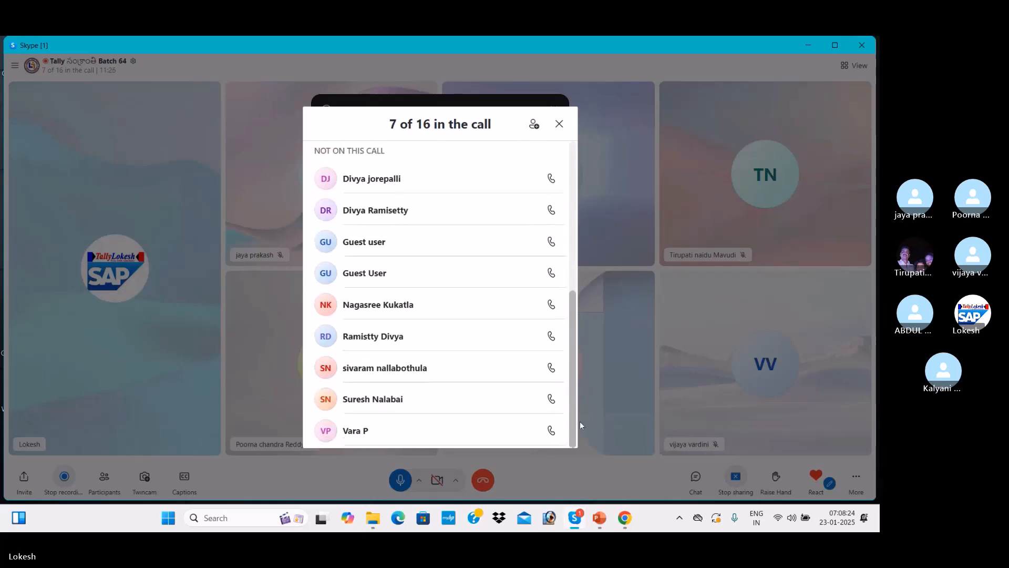
click(551, 399)
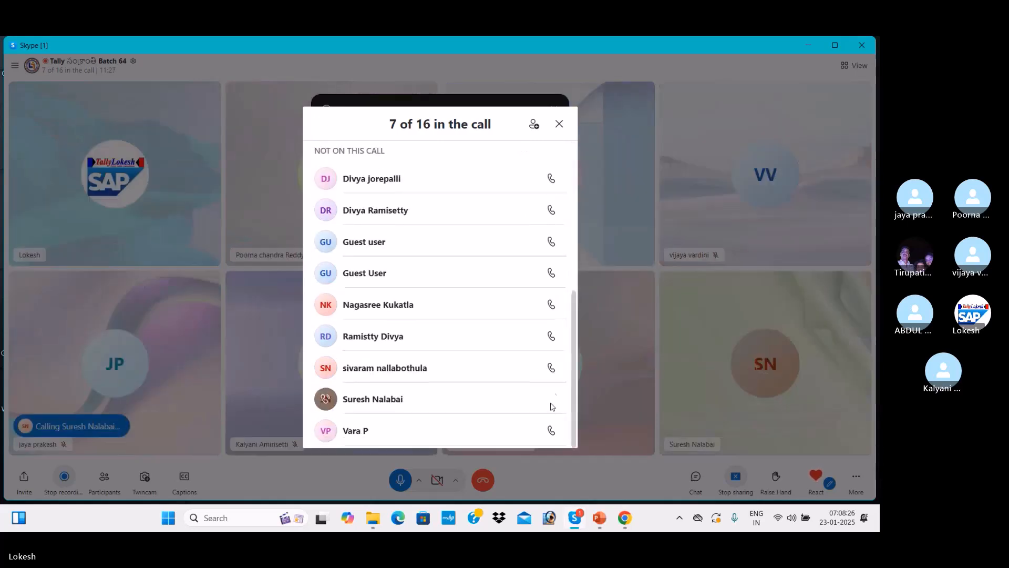
click(551, 368)
click(552, 336)
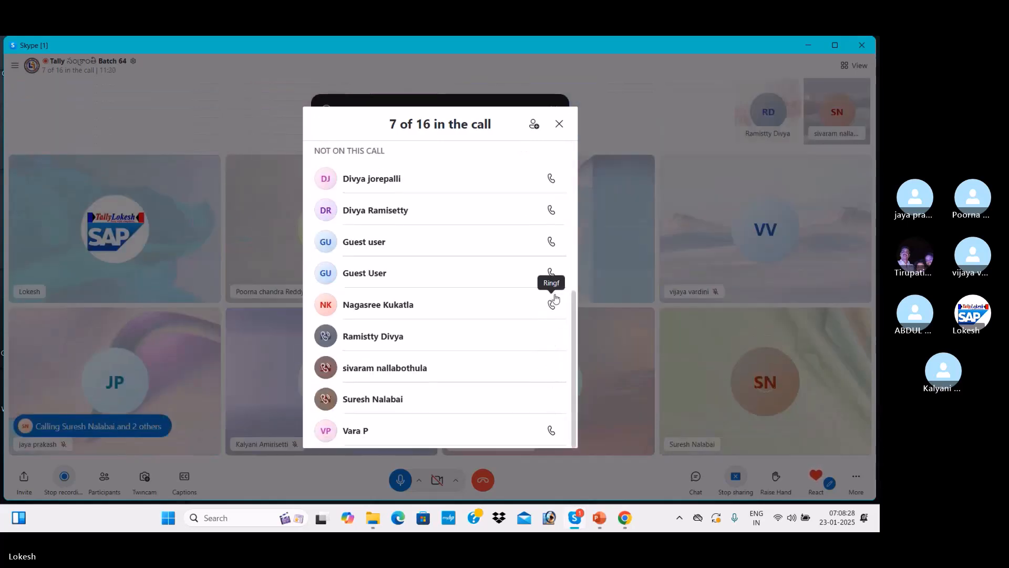
click(551, 304)
click(552, 273)
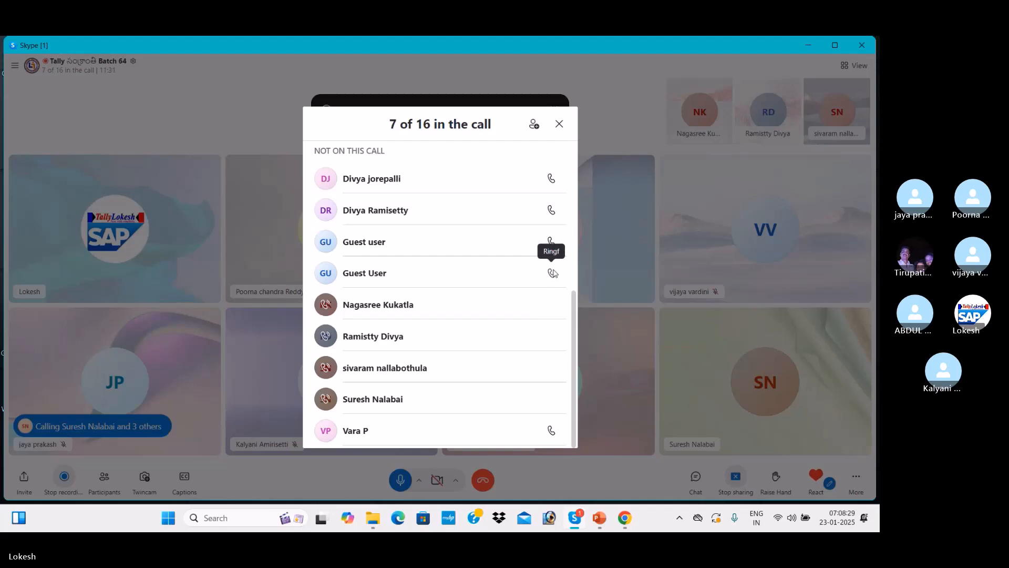
click(551, 242)
click(550, 210)
click(552, 178)
Ring the unavailable and guest participants again, then close the participants panel
click(555, 211)
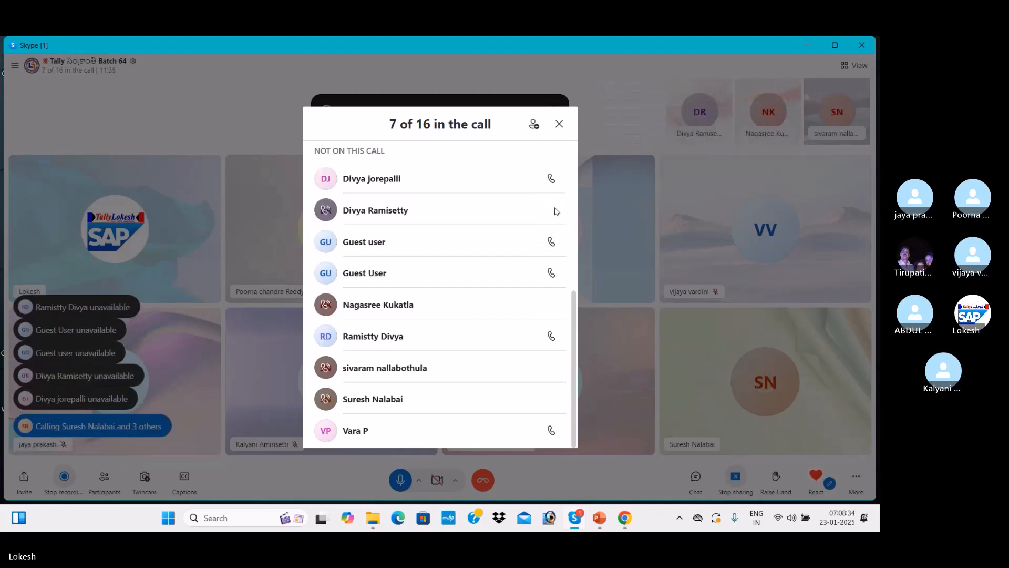
click(552, 243)
click(551, 272)
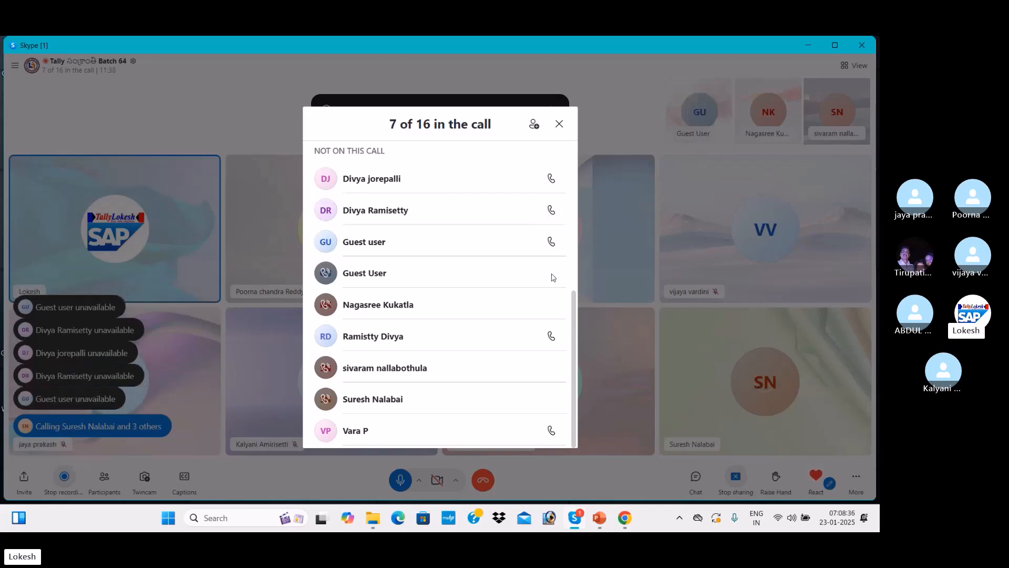
click(555, 337)
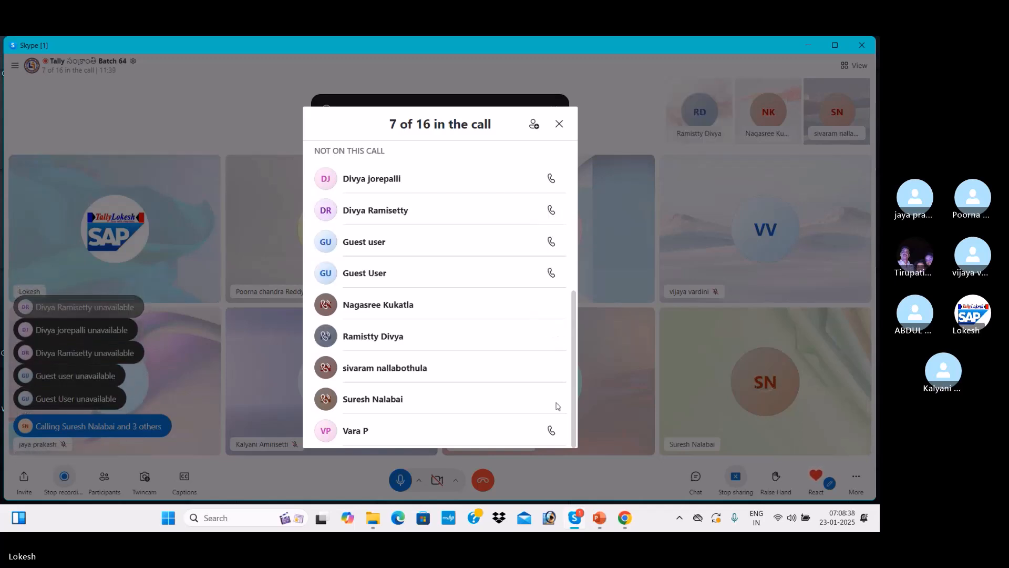
click(552, 430)
click(552, 177)
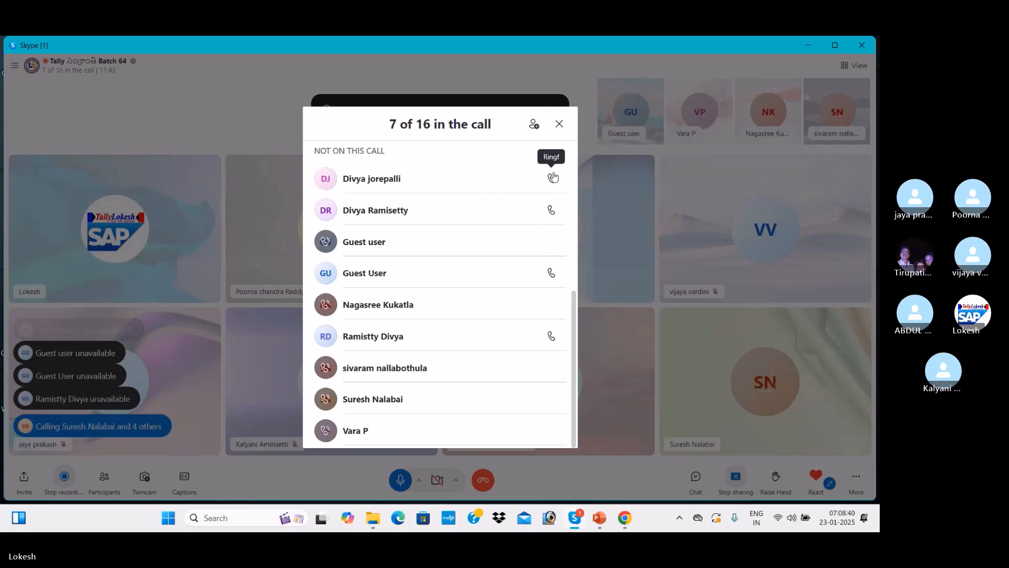
click(551, 241)
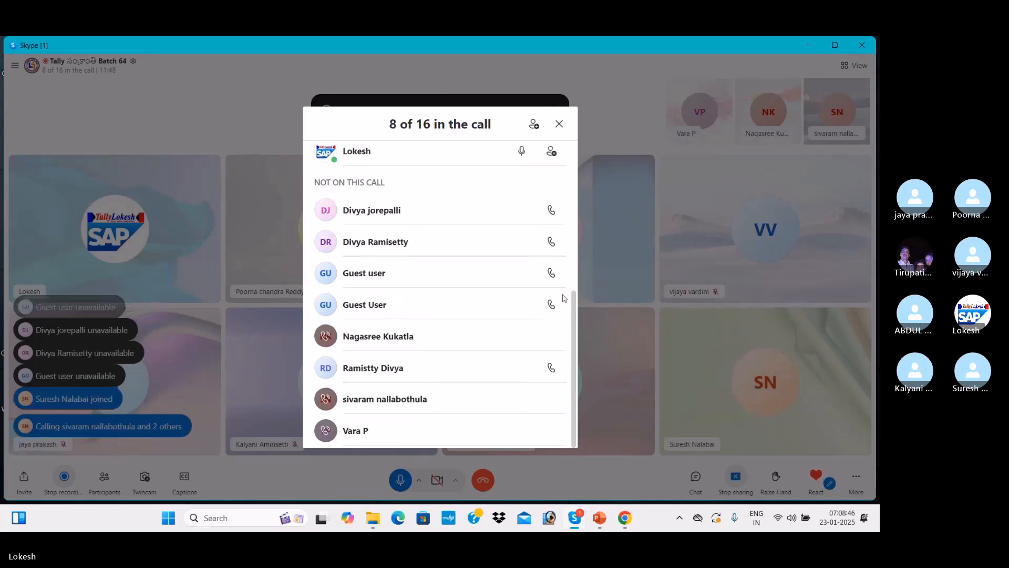
click(551, 274)
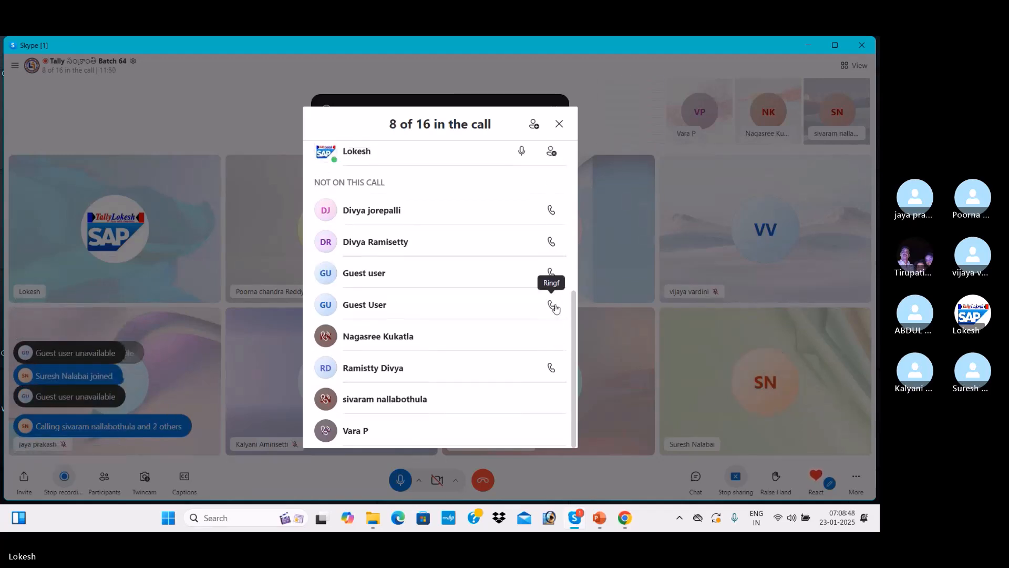
click(550, 242)
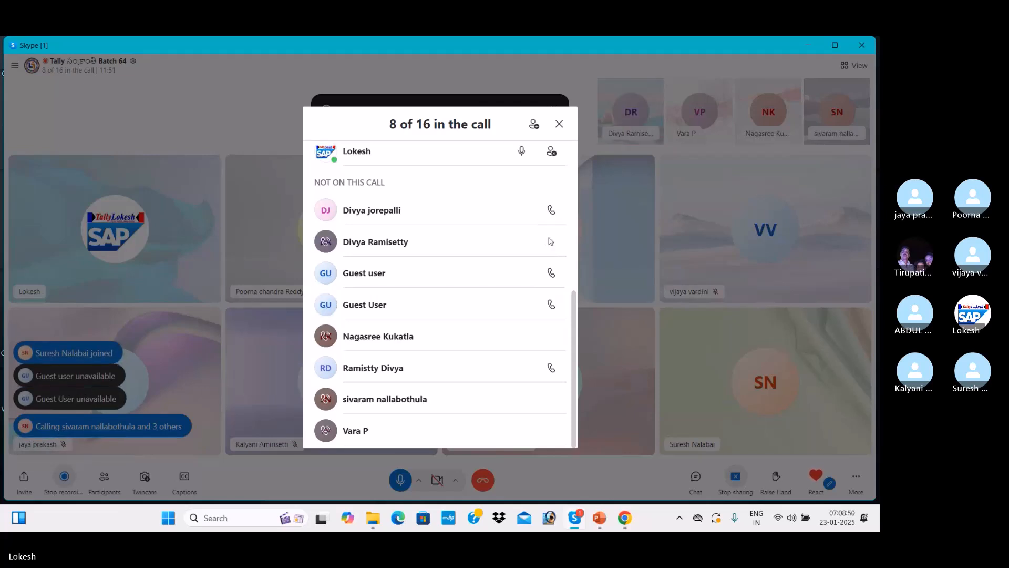
click(551, 210)
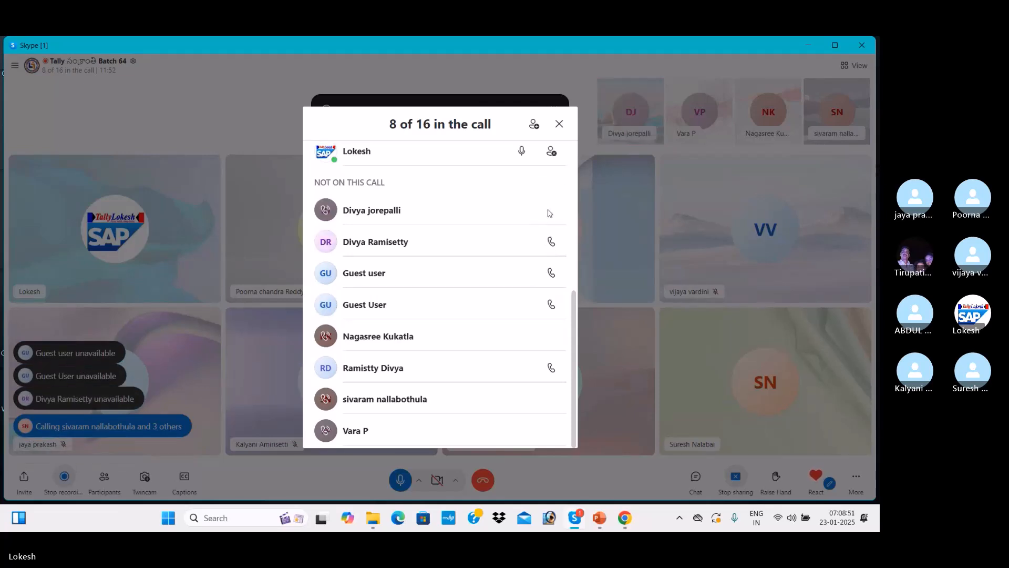
click(554, 367)
click(559, 124)
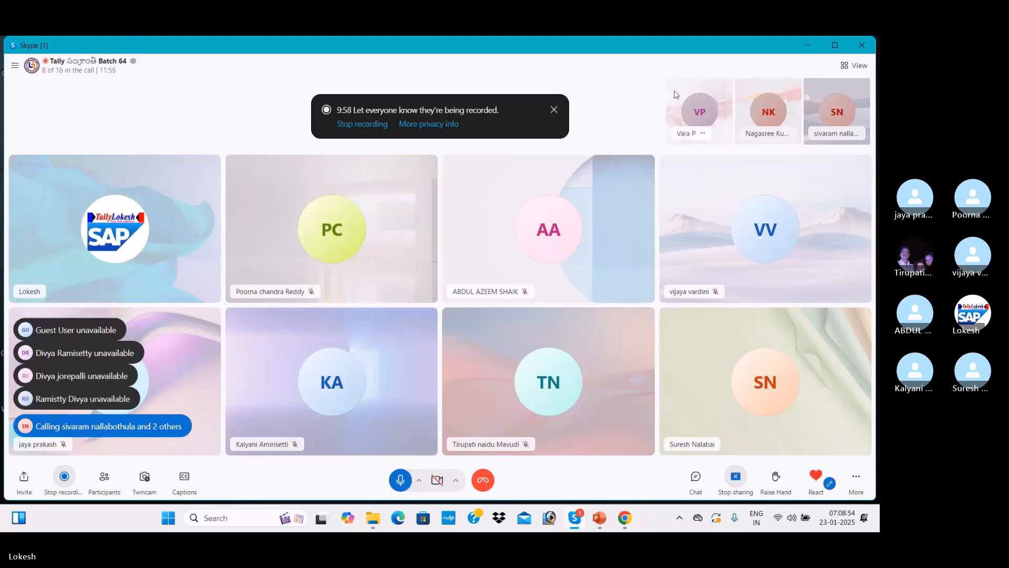
Mute one participant from their tile's options menu, then minimise the Skype call window
click(807, 46)
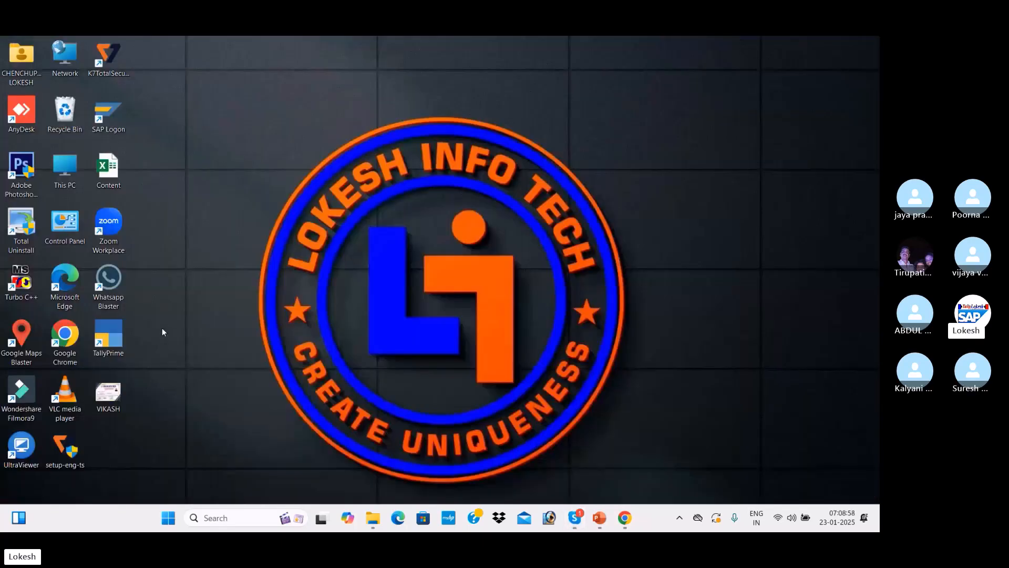
click(125, 332)
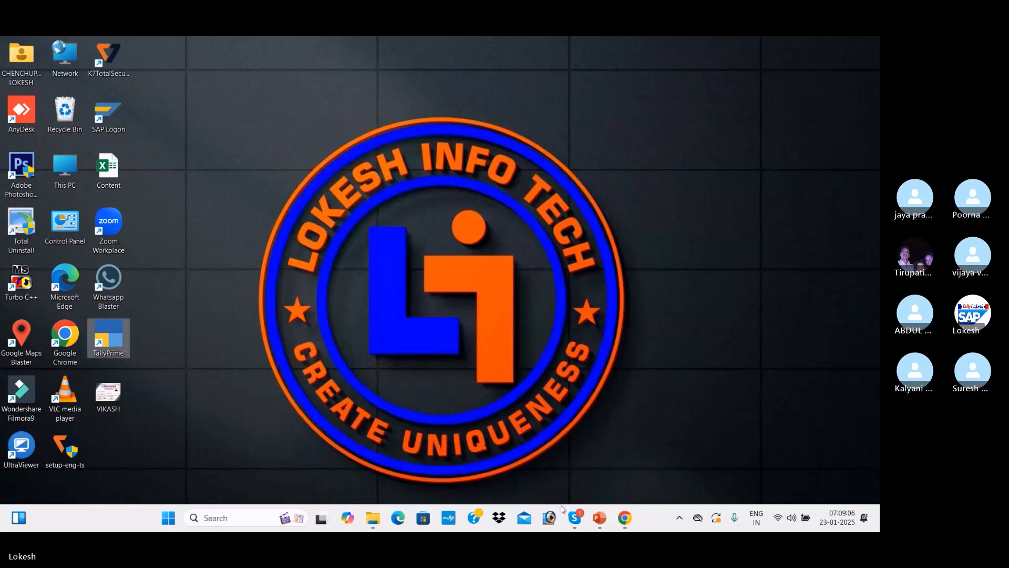
mouse_move(567, 517)
click(570, 466)
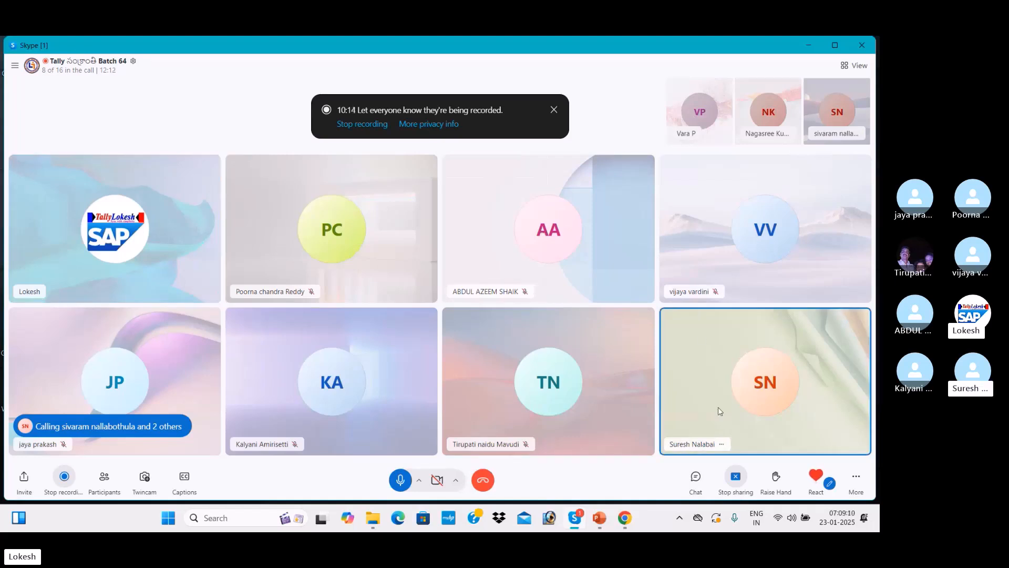
click(724, 441)
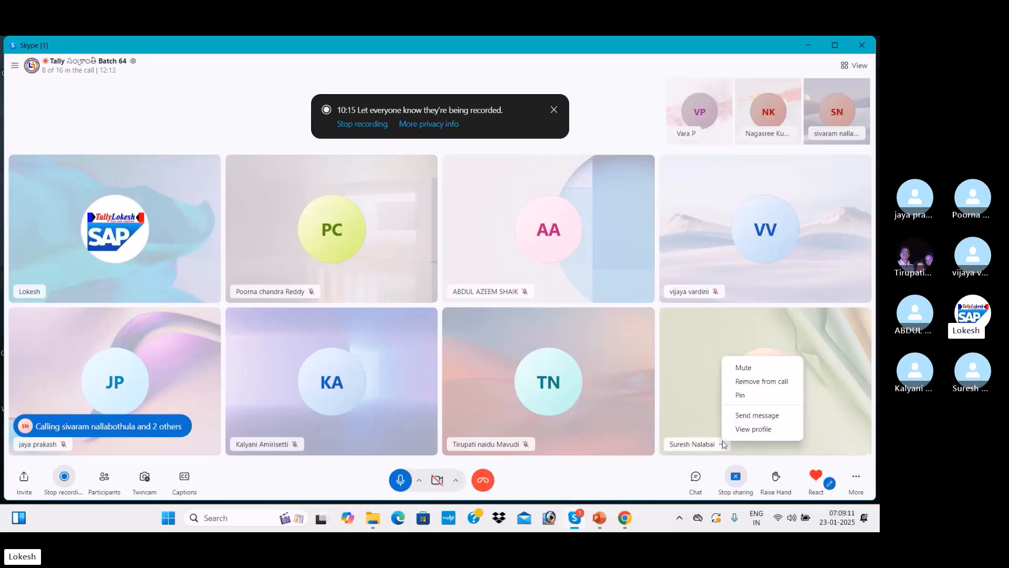
click(761, 371)
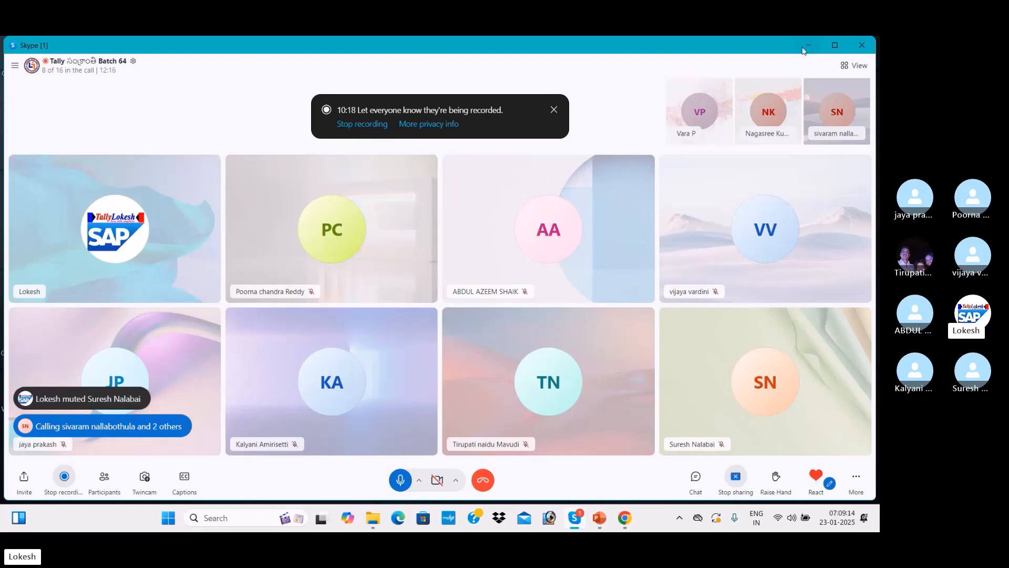
click(804, 46)
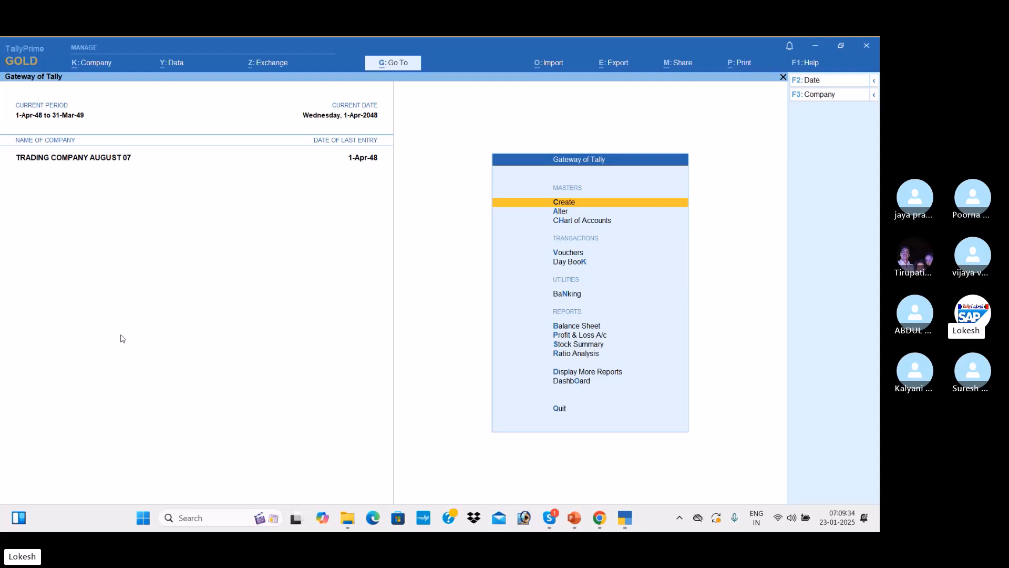
Open the F3: Company list from the Gateway of Tally
click(833, 99)
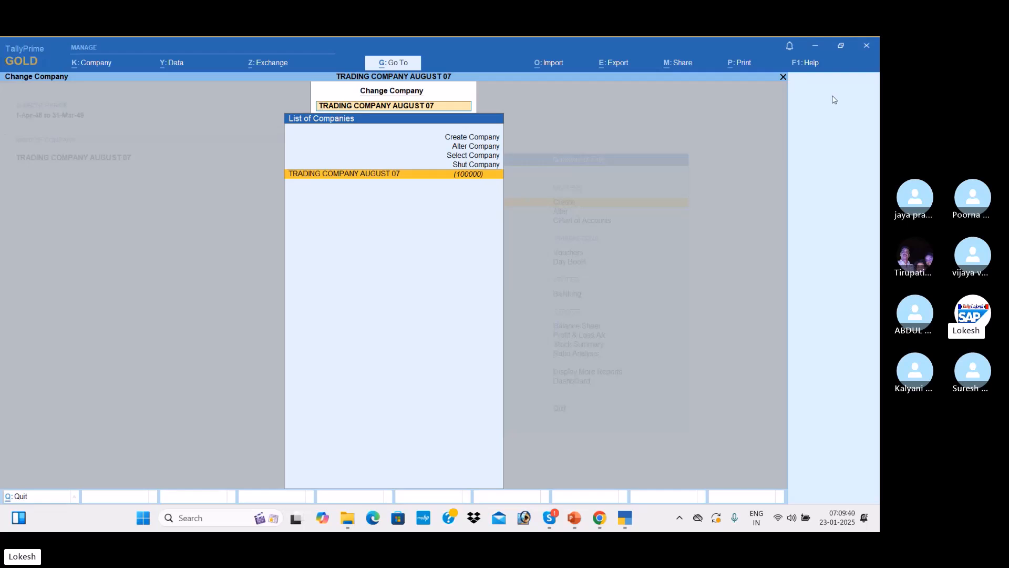
Choose Shut Company to close TRADING COMPANY AUGUST 07
key(Up)
key(Return)
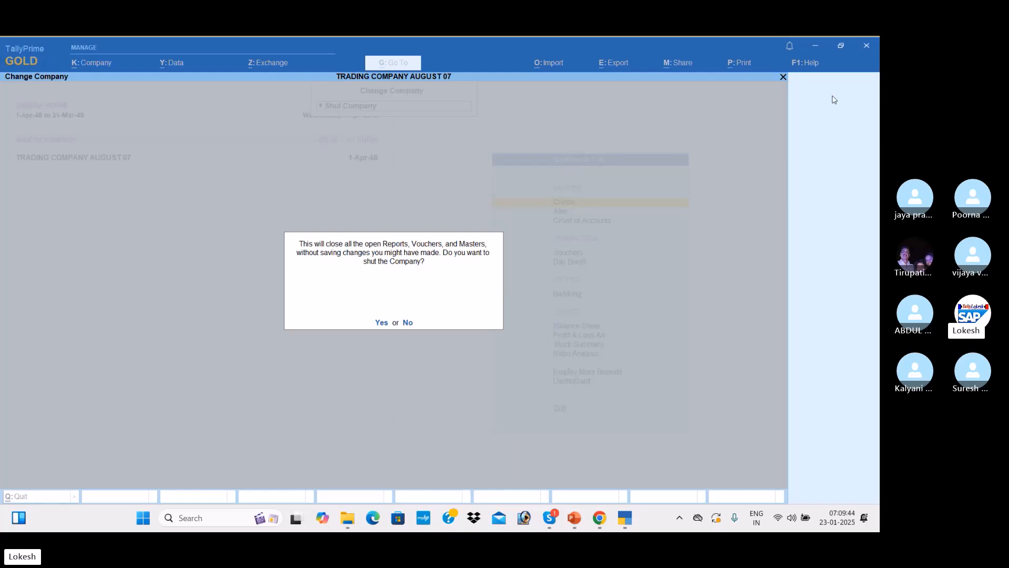
Confirm shutting the company and bring the Accounts New Templets slides forward
key(y)
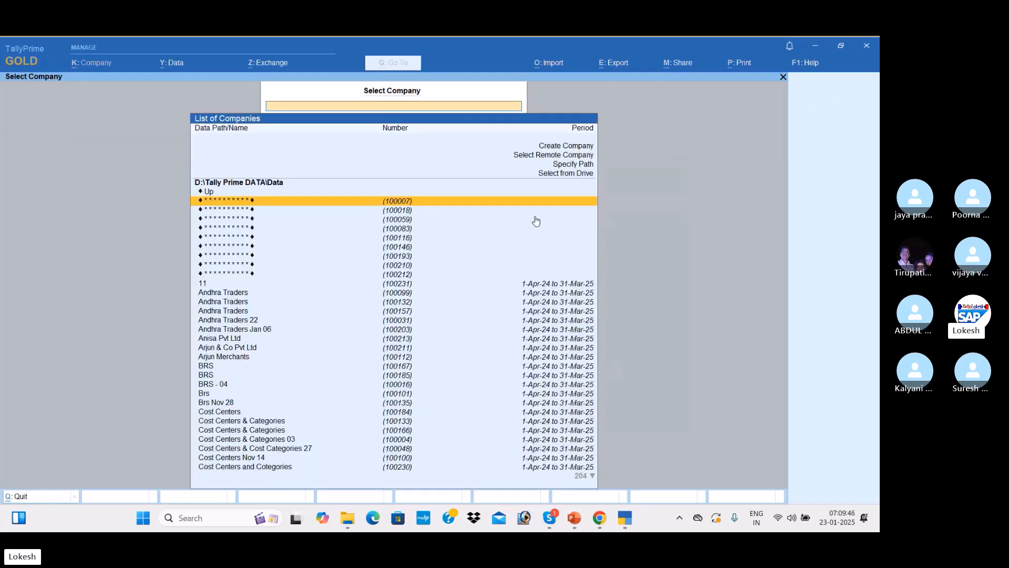
mouse_move(599, 513)
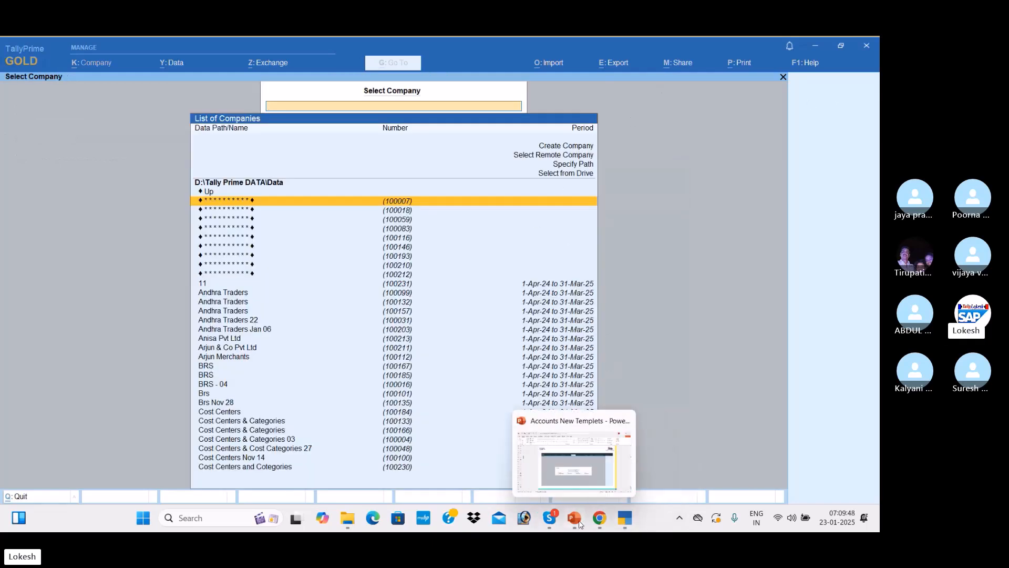
click(583, 473)
Step between slides 80–83, ending on the Company Creation slide
key(Up)
key(Up)
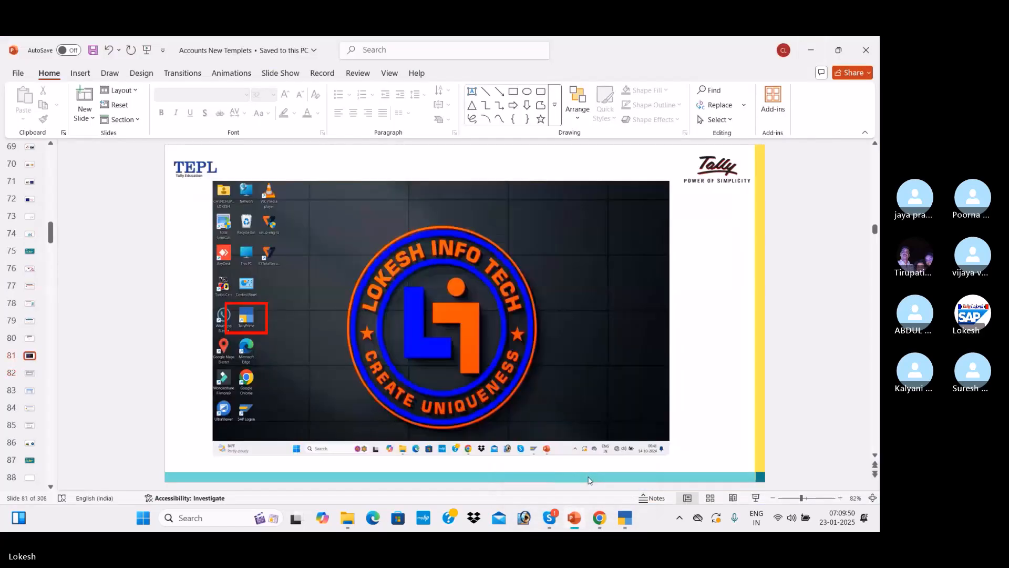
key(Down)
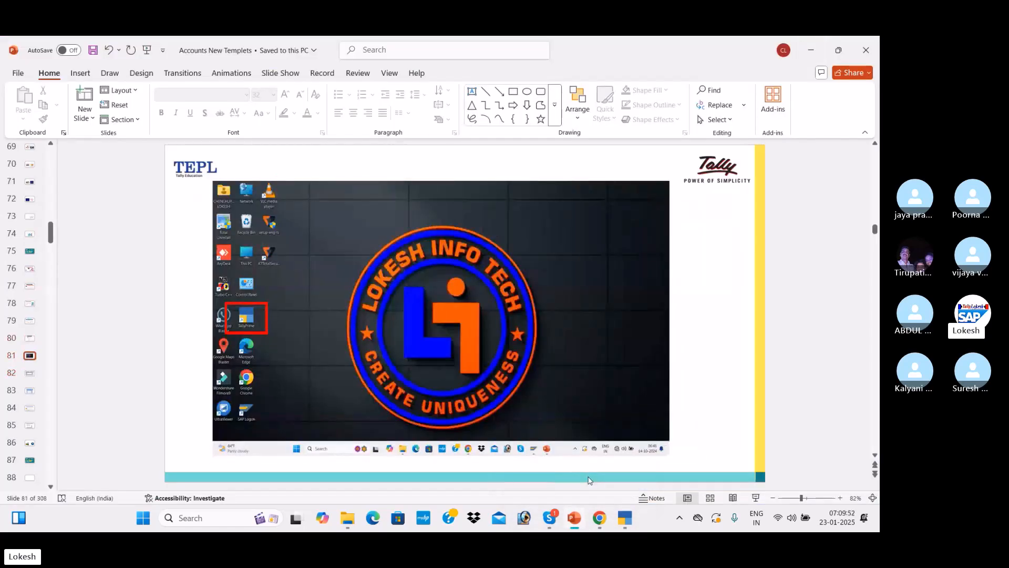
key(Down)
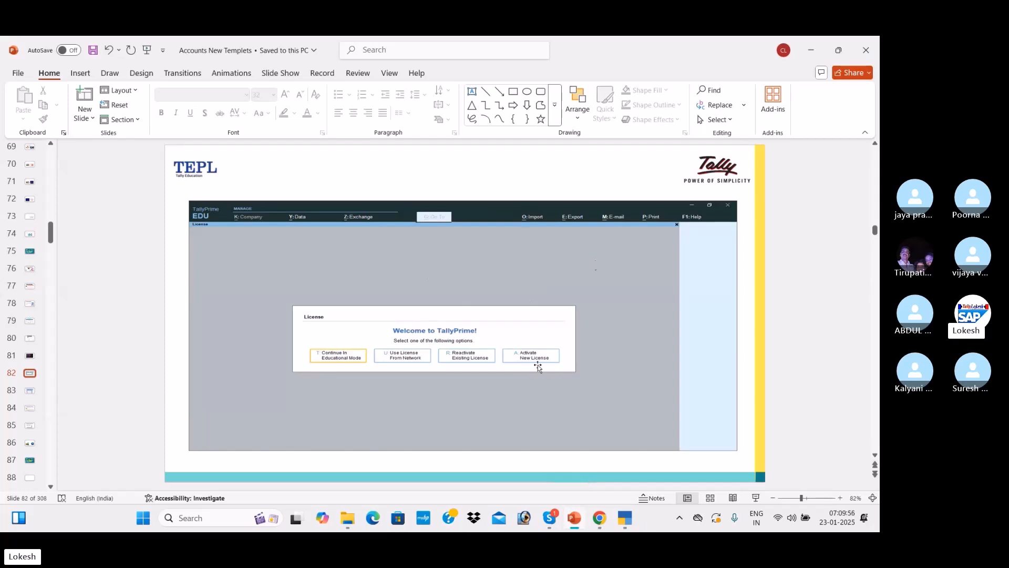
key(Down)
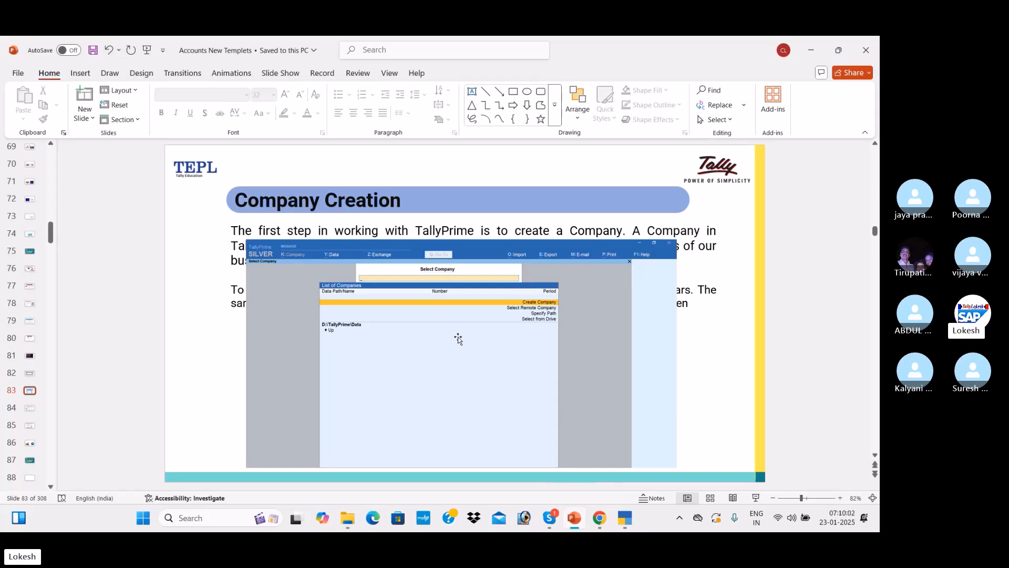
key(Up)
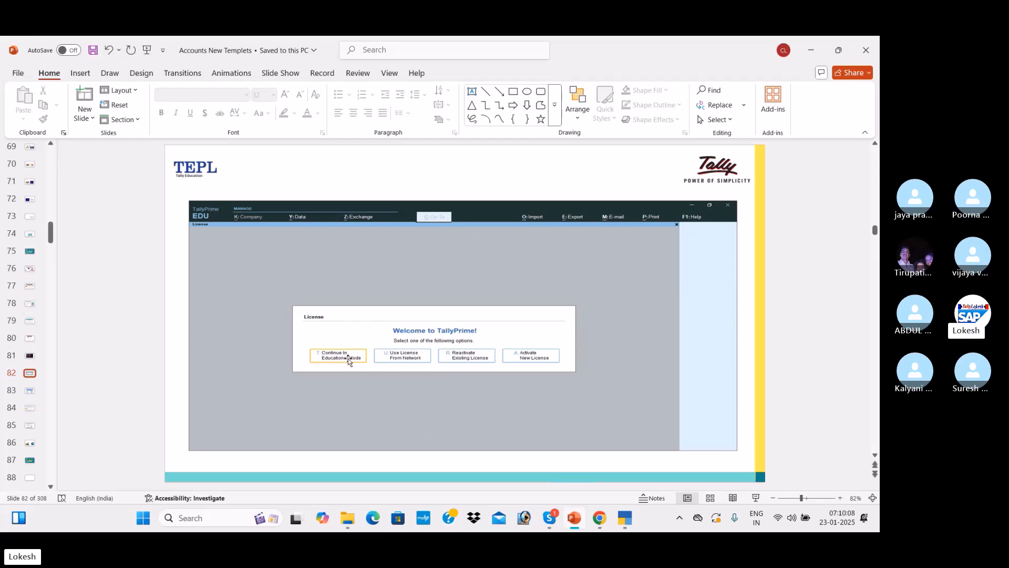
key(Down)
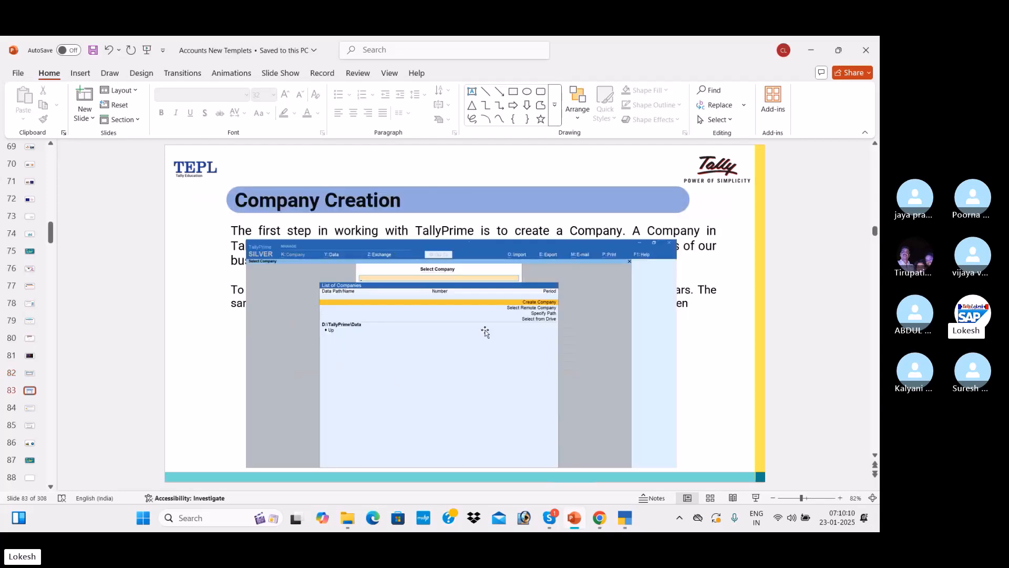
Back in TallyPrime, choose Create Company in the List of Companies for the D:\Tally Prime DATA\Data path
key(alt+Tab)
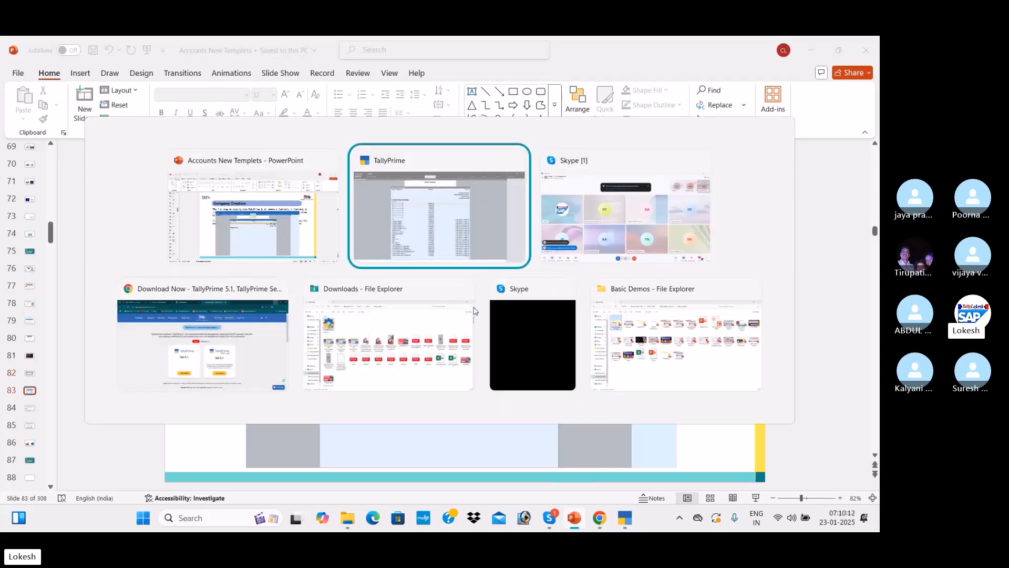
key(Down)
key(Down)
key(Down)
key(Down)
key(Down)
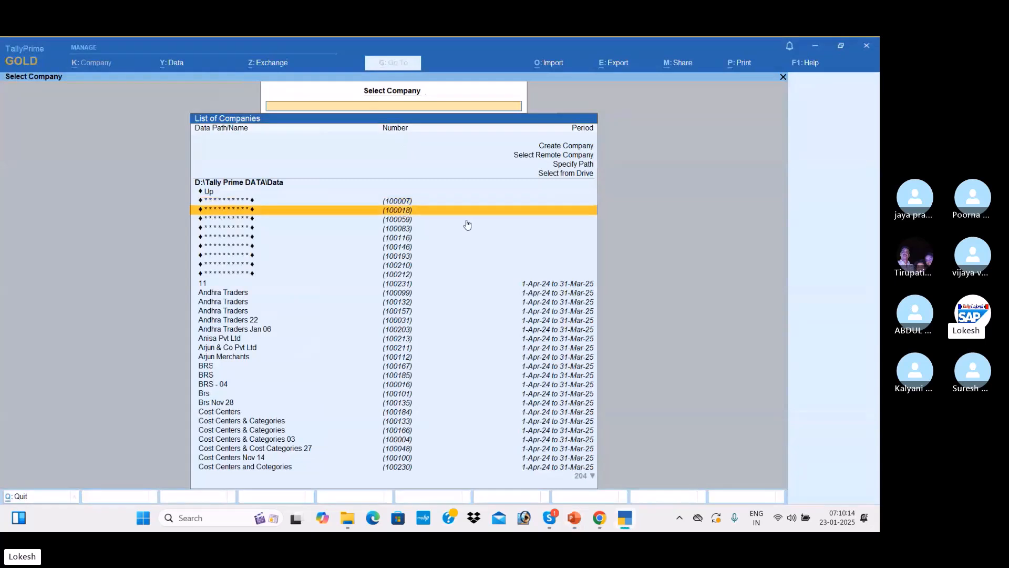
key(Down)
key(Down)
key(Down)
key(Down)
key(Down)
key(Down)
key(Down)
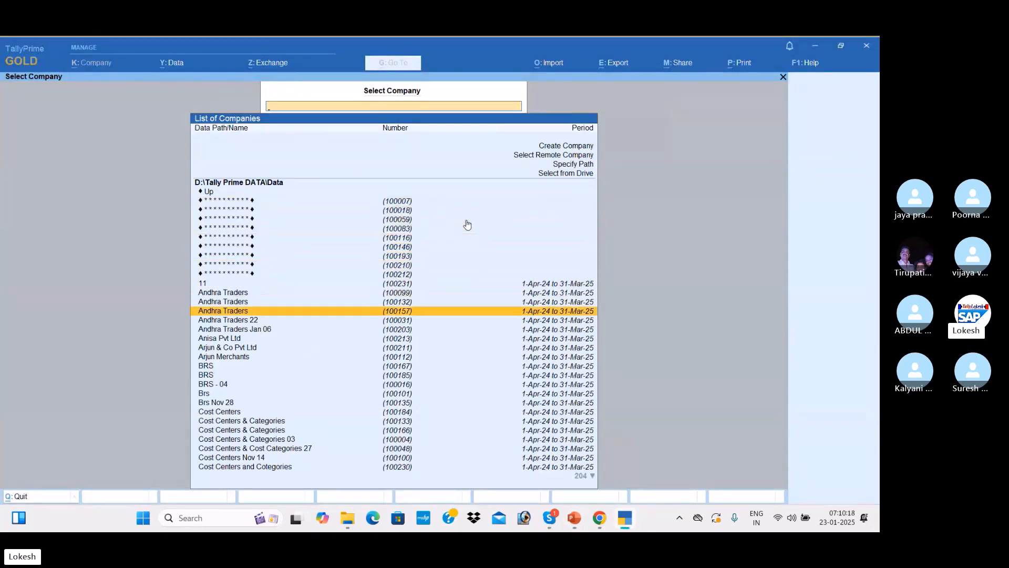
key(Down)
key(Down)
key(Down)
key(Down)
key(Down)
key(Down)
key(Down)
key(Down)
key(Down)
key(Down)
key(Down)
key(Down)
key(Down)
key(Down)
key(Down)
key(Down)
key(Down)
key(Down)
key(Down)
key(Down)
key(Up)
key(Up)
key(Up)
key(Up)
key(Up)
key(Up)
key(Up)
key(Up)
key(Up)
key(Up)
key(Up)
key(Up)
key(Up)
key(Up)
key(Up)
key(Up)
key(Up)
key(Up)
key(Up)
key(Up)
key(Down)
key(Down)
key(Down)
key(Down)
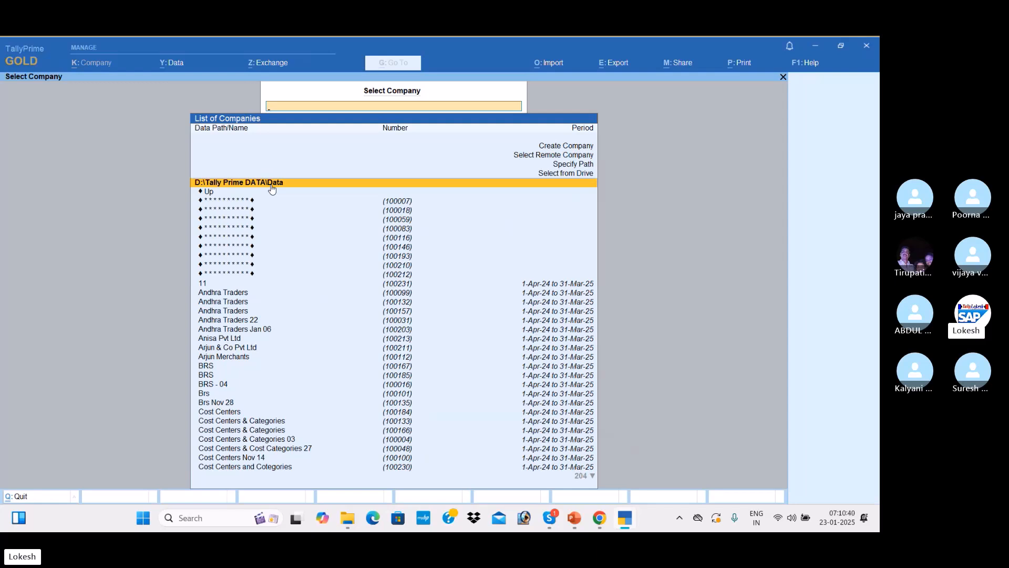
key(Up)
key(Up)
key(Up)
key(Up)
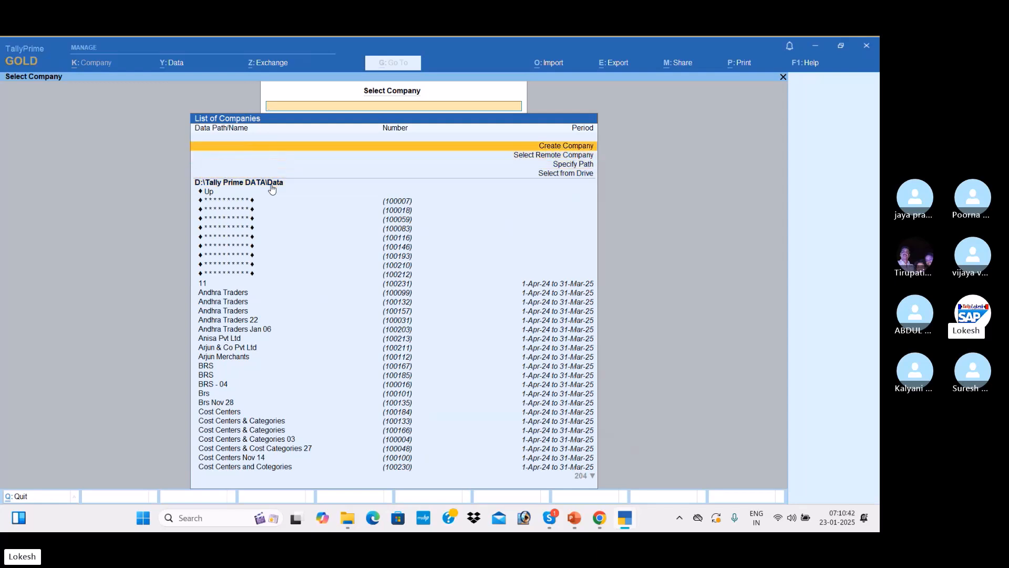
key(Return)
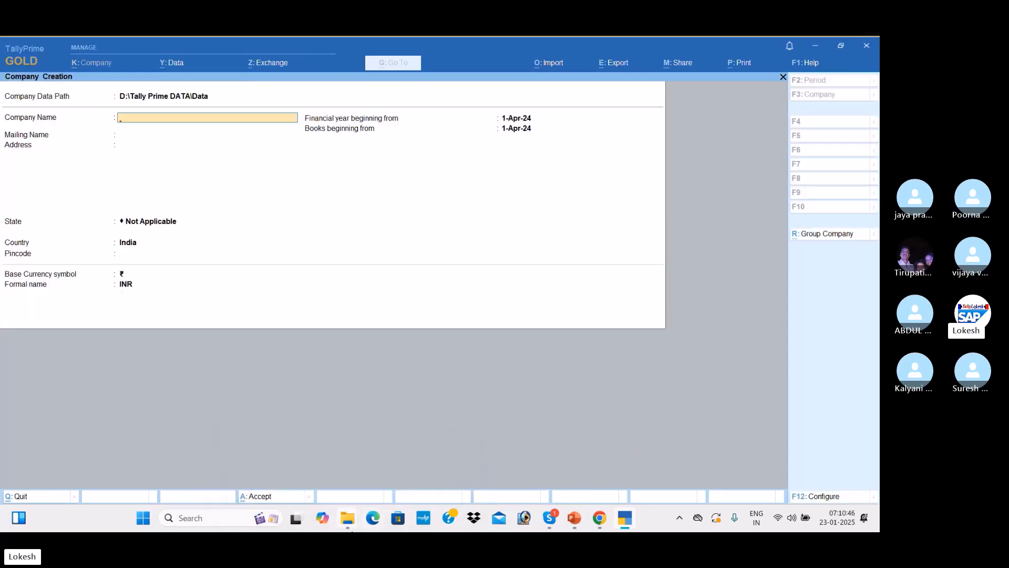
Bring up the File Explorer window and go to the New Volume (D:) drive
mouse_move(356, 527)
click(332, 488)
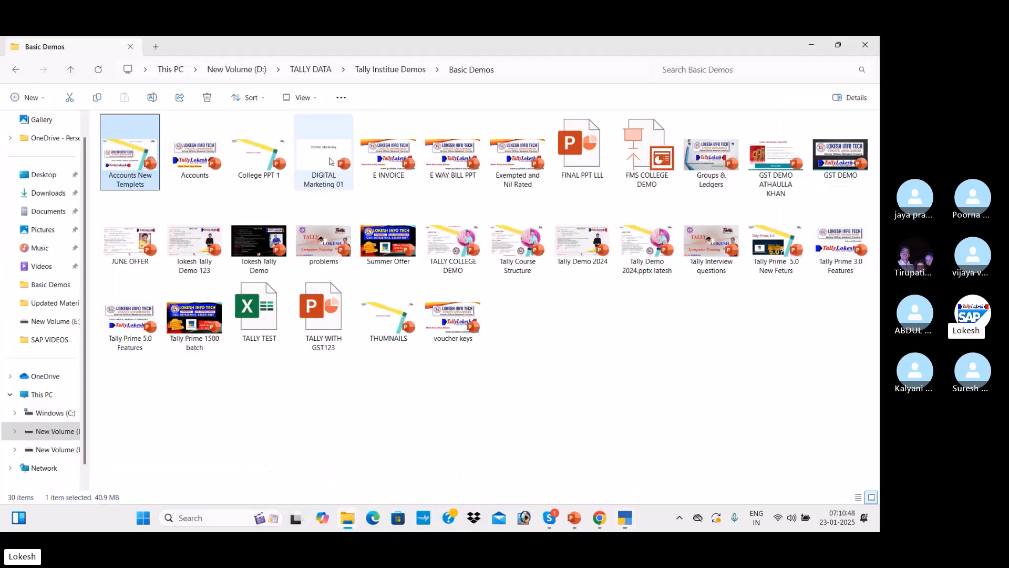
click(402, 70)
click(320, 75)
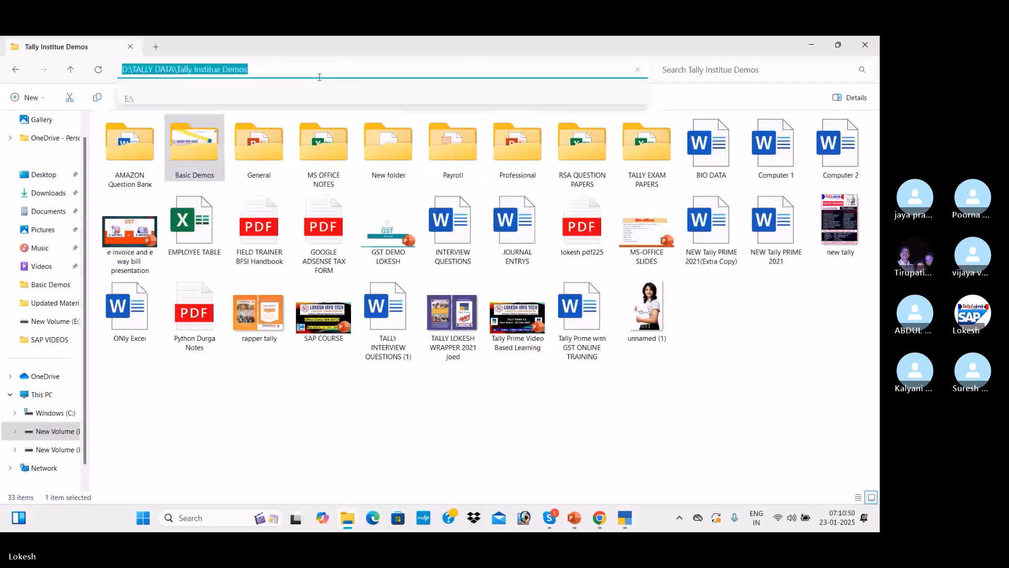
click(180, 404)
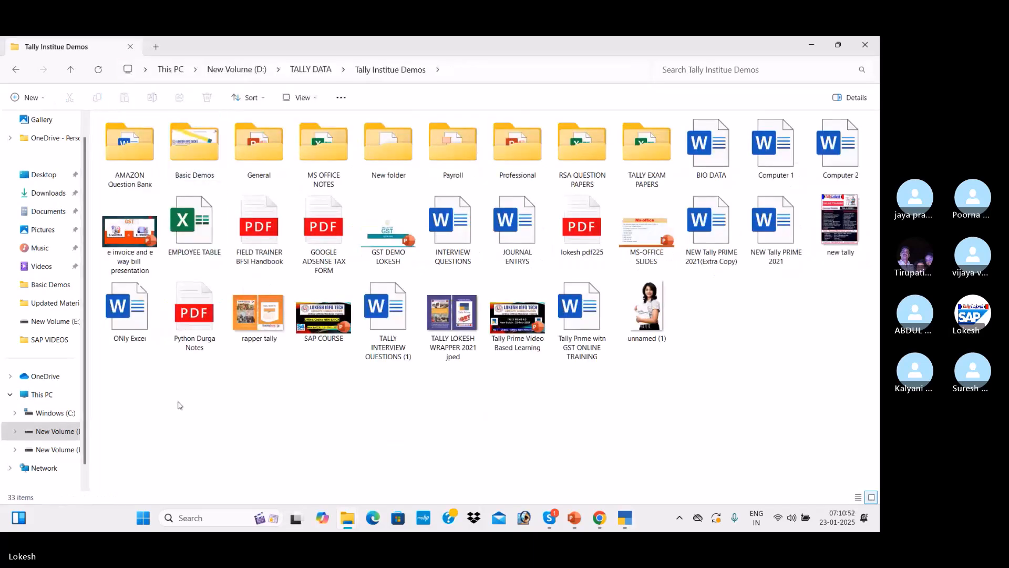
click(65, 438)
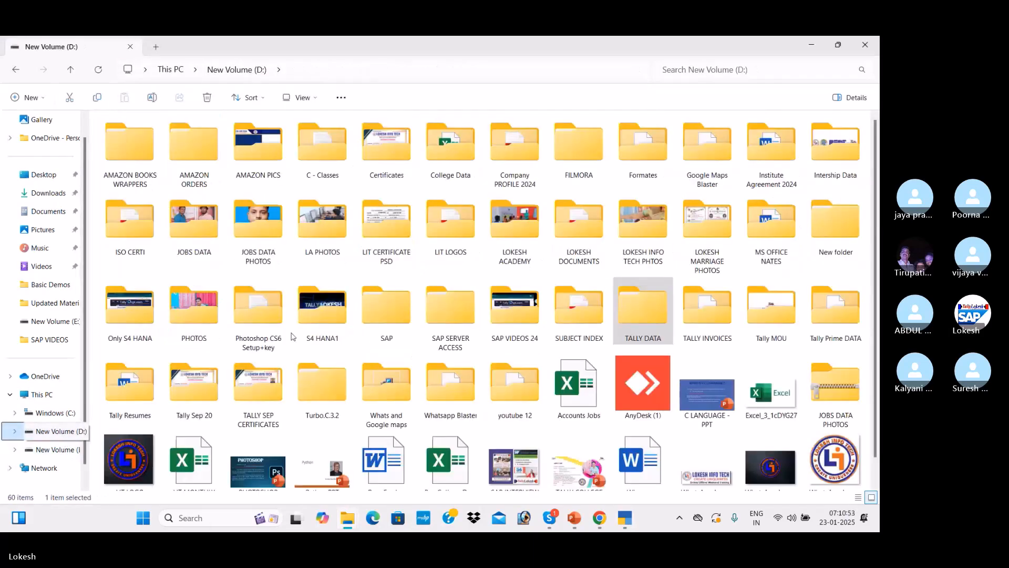
Drill down from TALLY DATA through the materials subfolders into Updated Material Tally
double_click(651, 307)
click(140, 155)
double_click(140, 155)
double_click(140, 155)
double_click(141, 155)
double_click(140, 155)
click(140, 155)
double_click(140, 155)
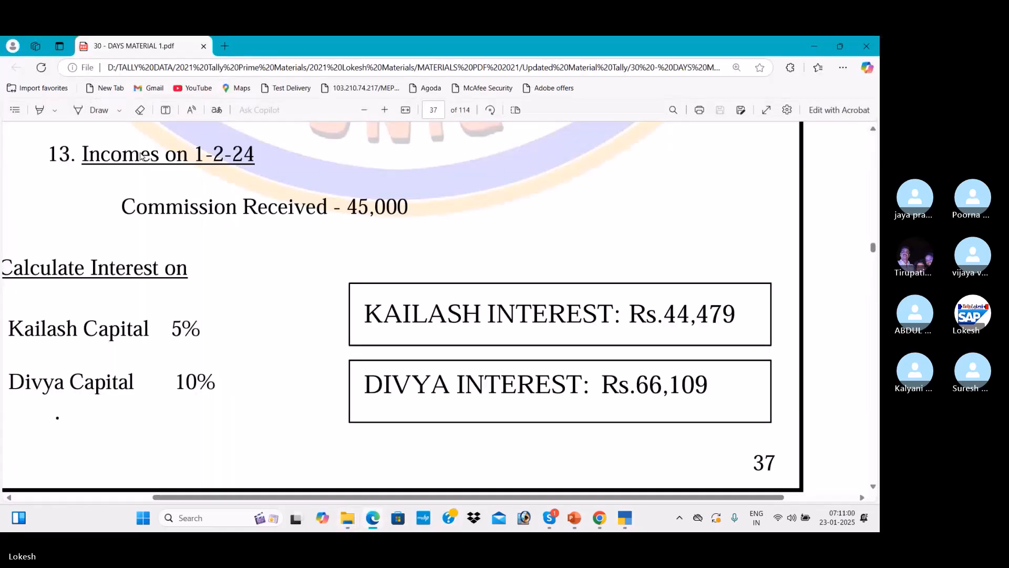
Zoom out and scroll up page 32 to the PROBLEM-1 NEHA PVT LTD table starting with Capital 3,00,000
click(874, 199)
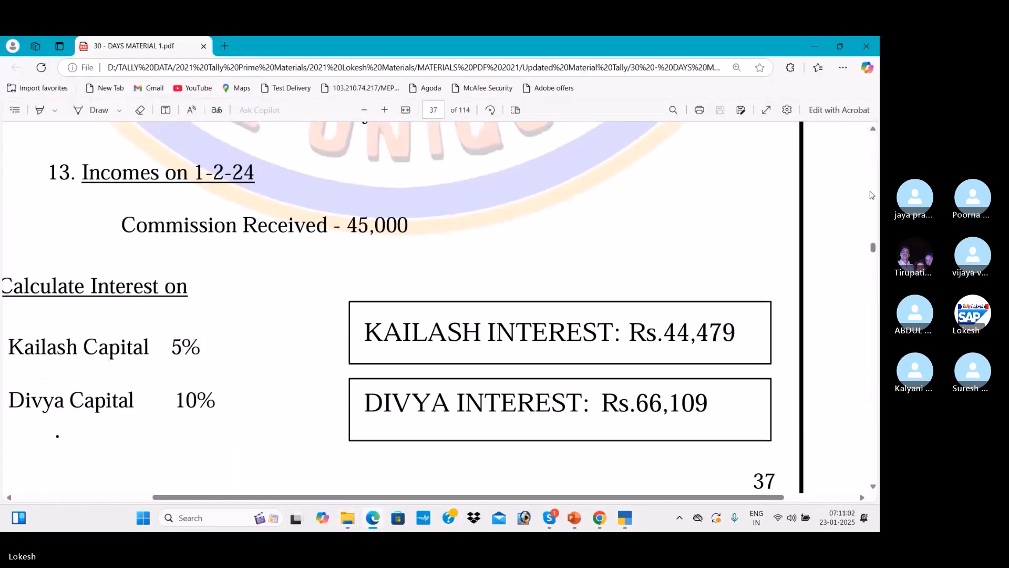
scroll(874, 199, up, 15)
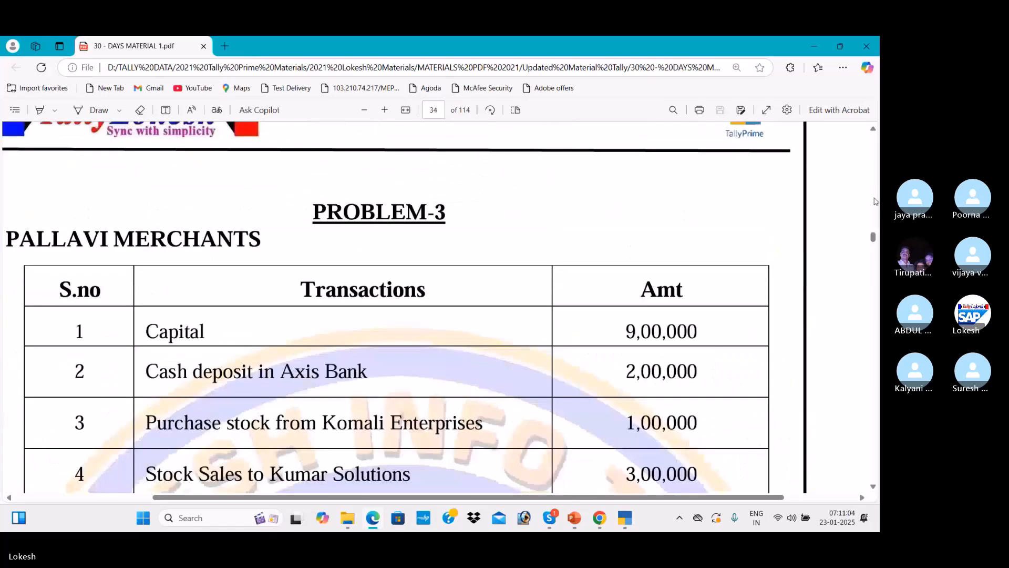
scroll(874, 201, up, 10)
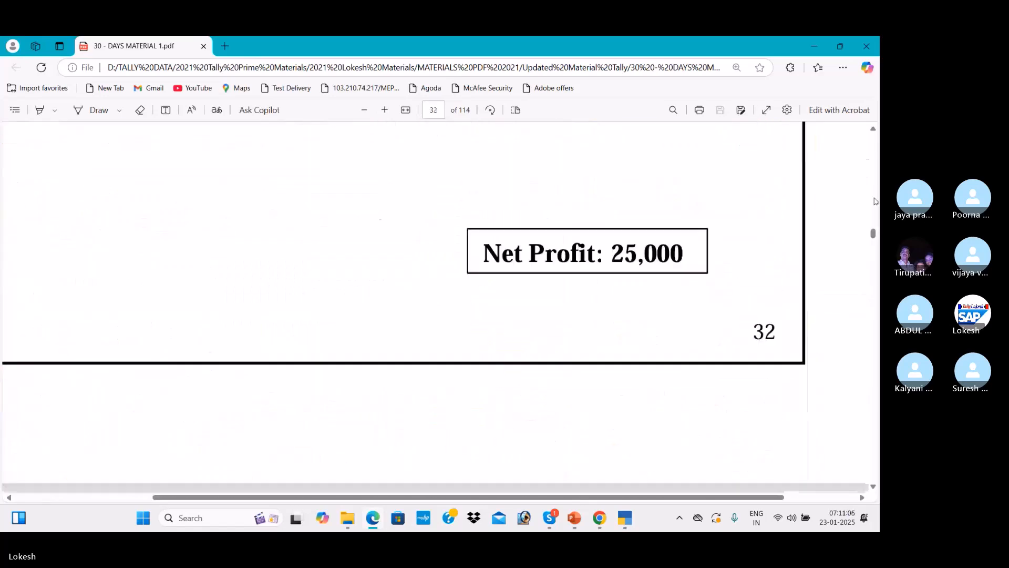
scroll(874, 201, up, 5)
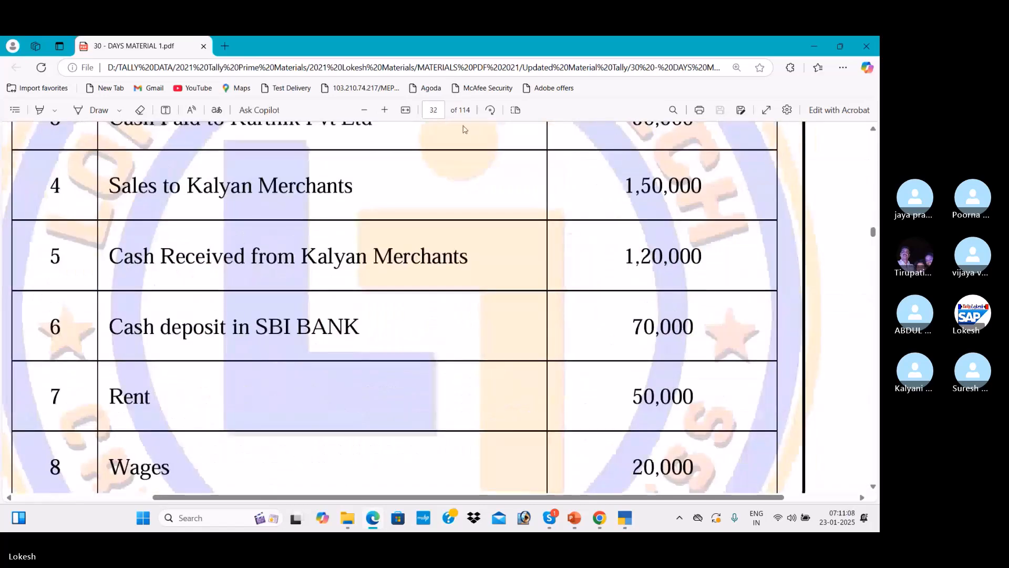
click(365, 110)
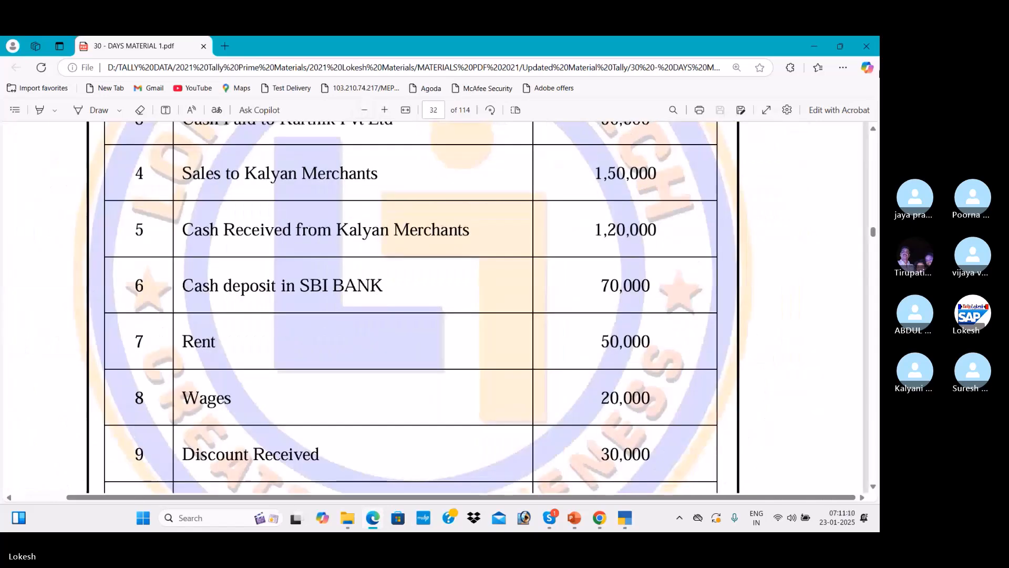
scroll(874, 129, up, 3)
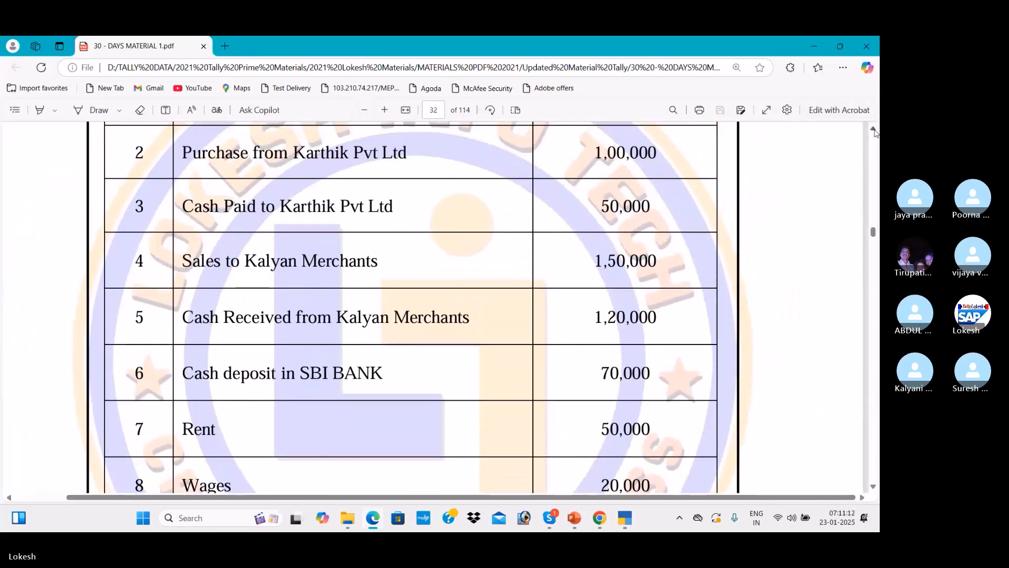
scroll(874, 132, up, 4)
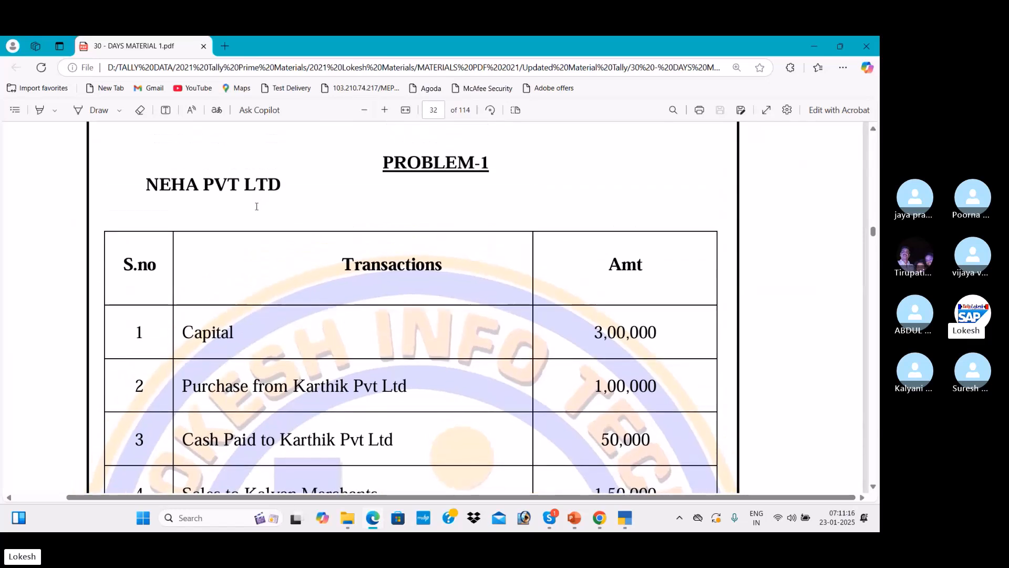
In the Company Creation configuration, set Contact Details, TallyVault, User Access Control and Base Currency details to Yes
key(alt+Tab)
key(alt+Tab)
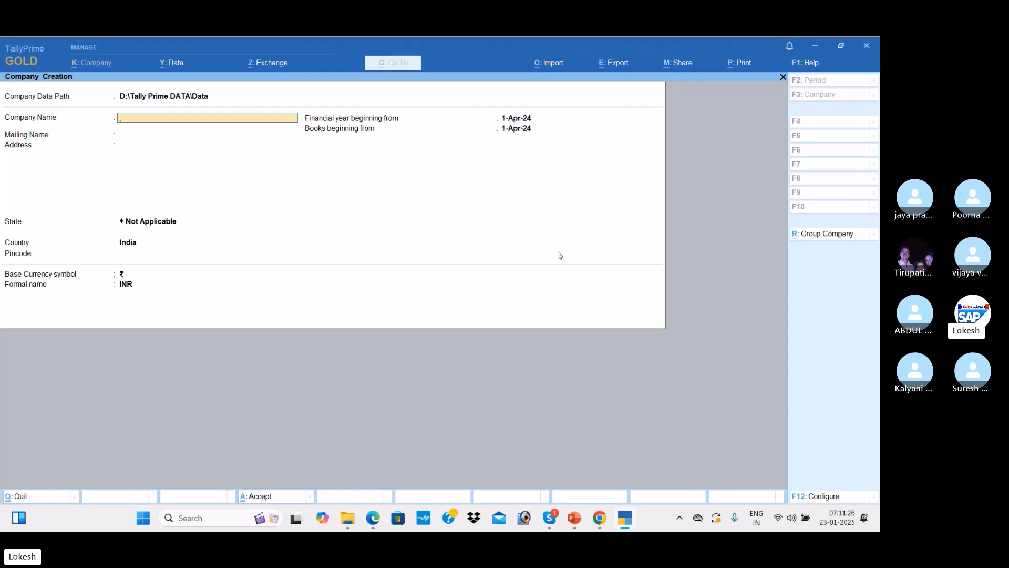
click(824, 495)
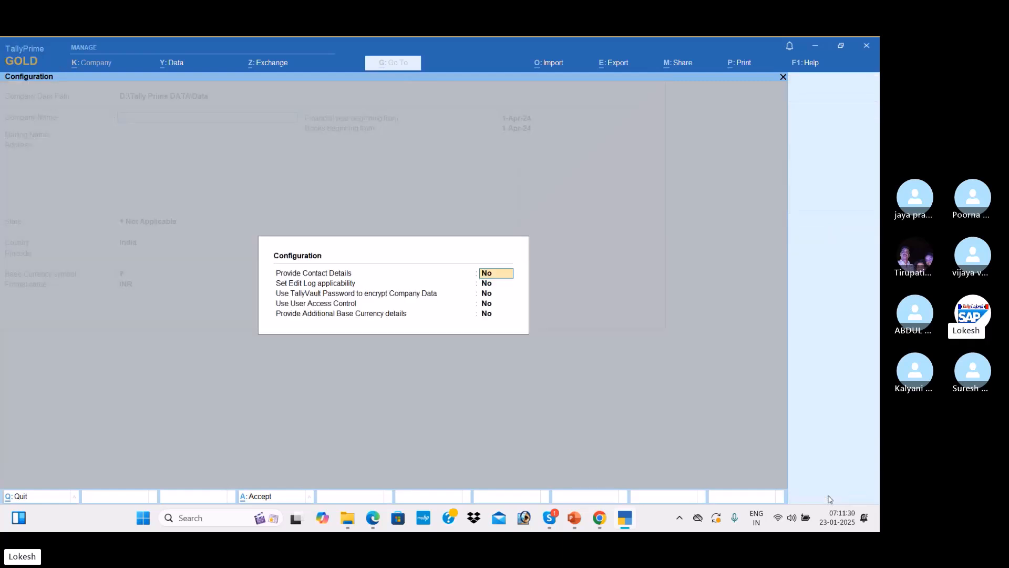
text(y)
key(Return)
key(Return)
text(y)
key(Return)
text(y)
key(Return)
text(y)
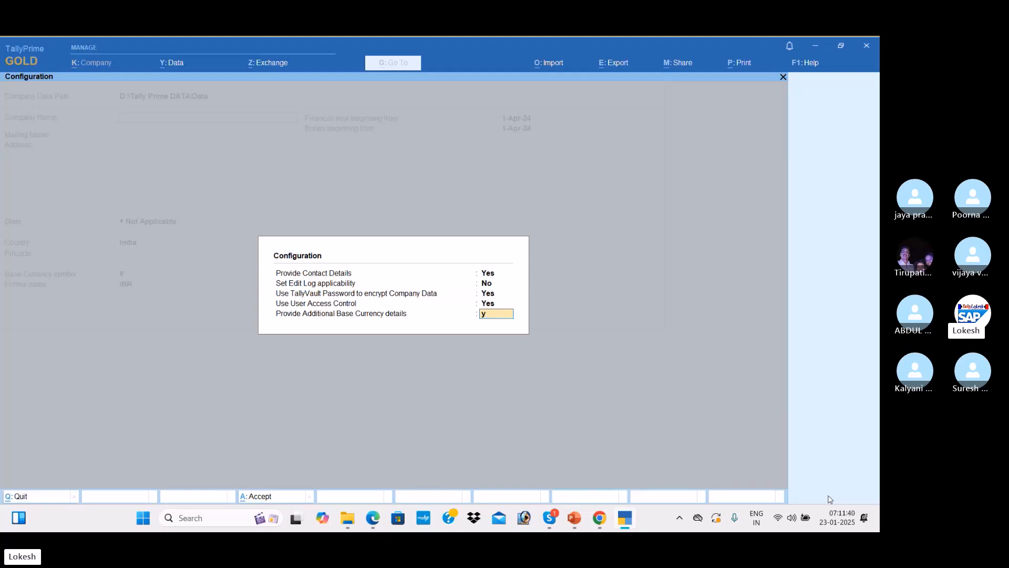
key(Return)
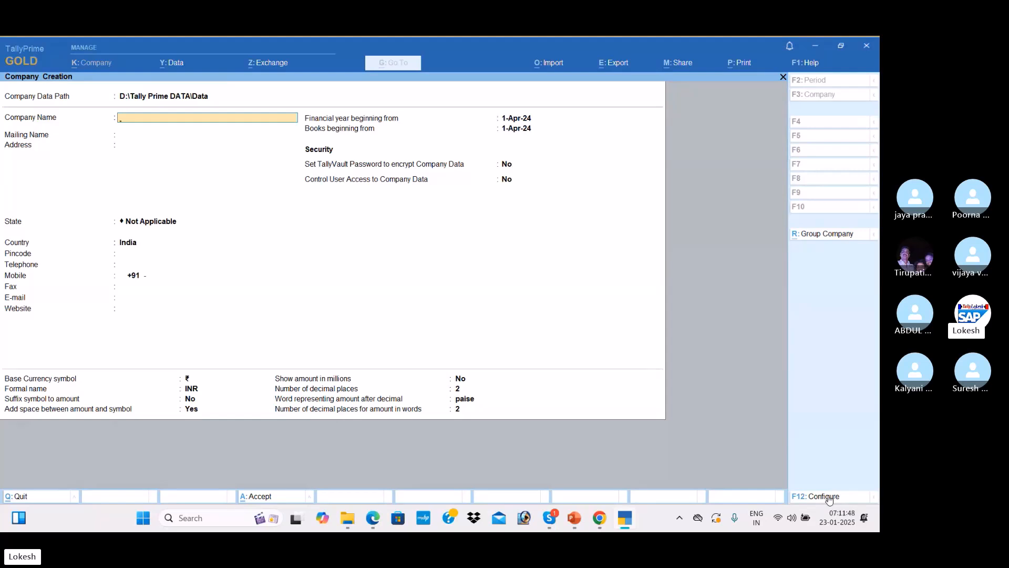
Name the company Neha Pvt Ltd Jan 23, keep the mailing name, and enter two address lines
text(Neha Pvt Ltd)
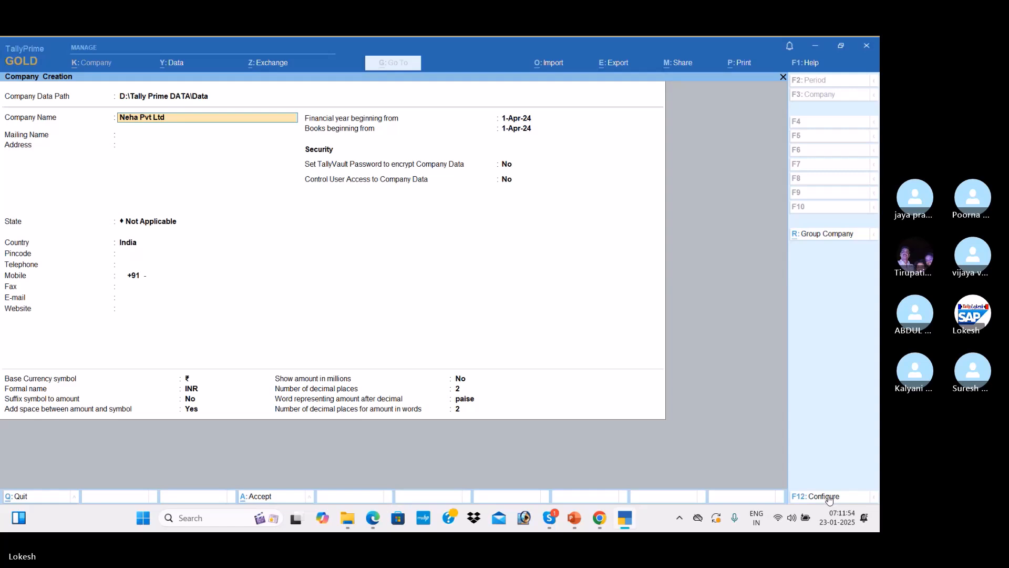
text( Jan 23)
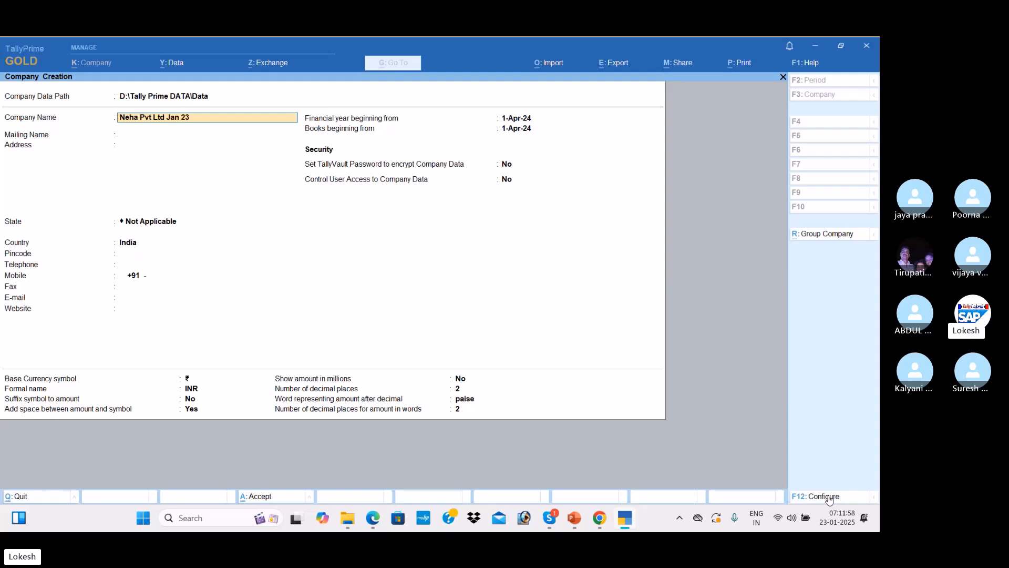
key(Return)
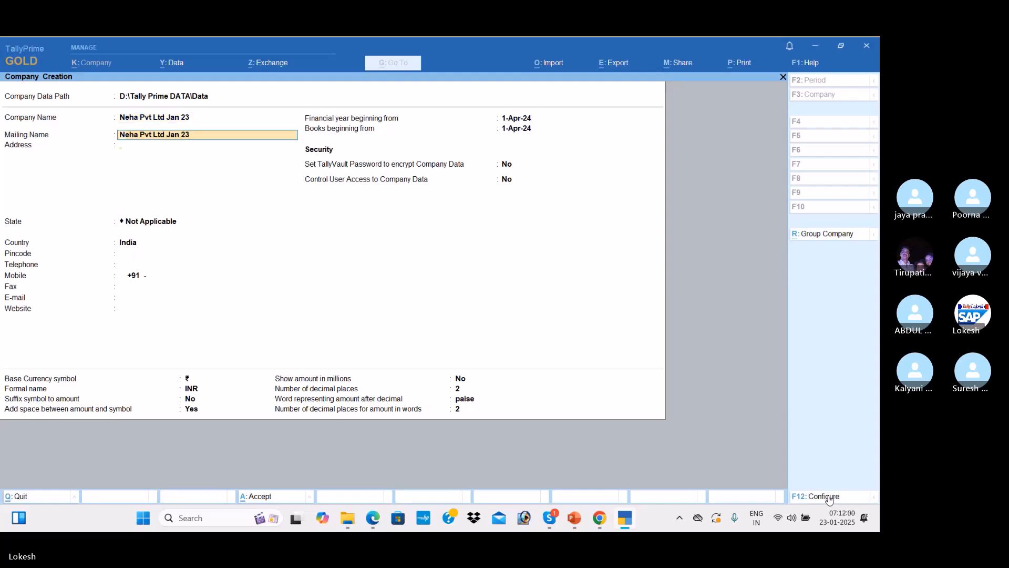
key(Return)
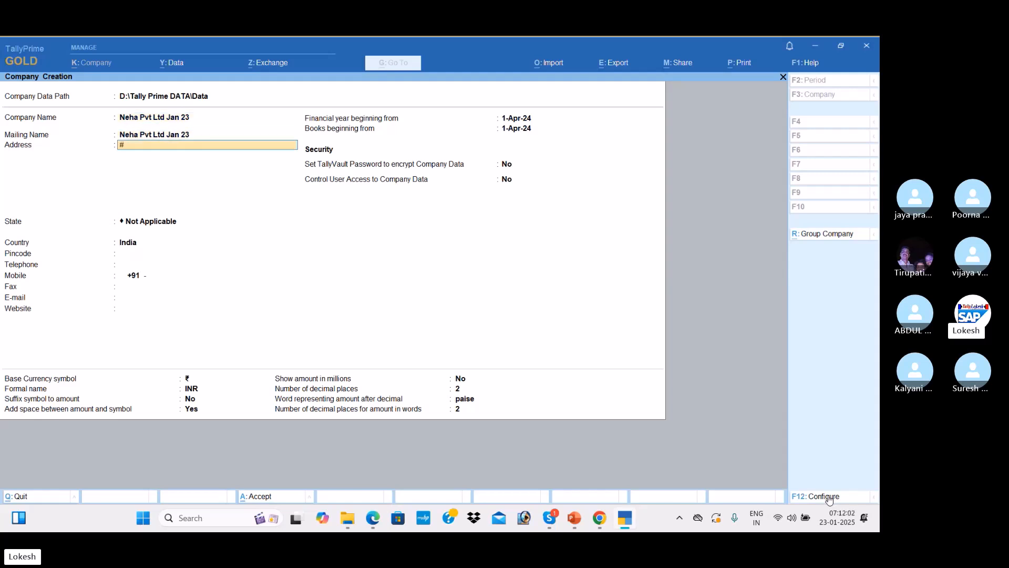
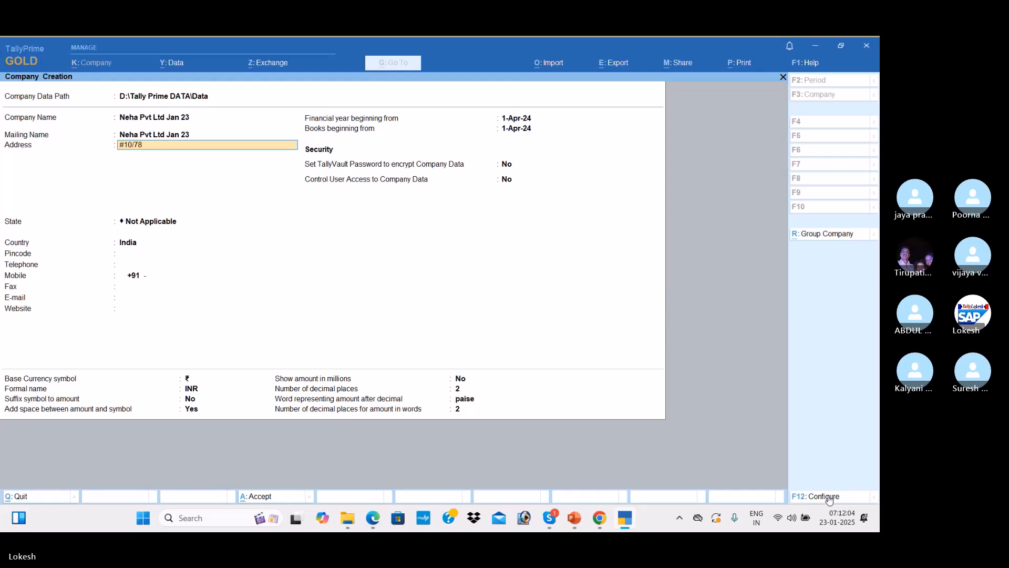
key(Return)
text(Cell)
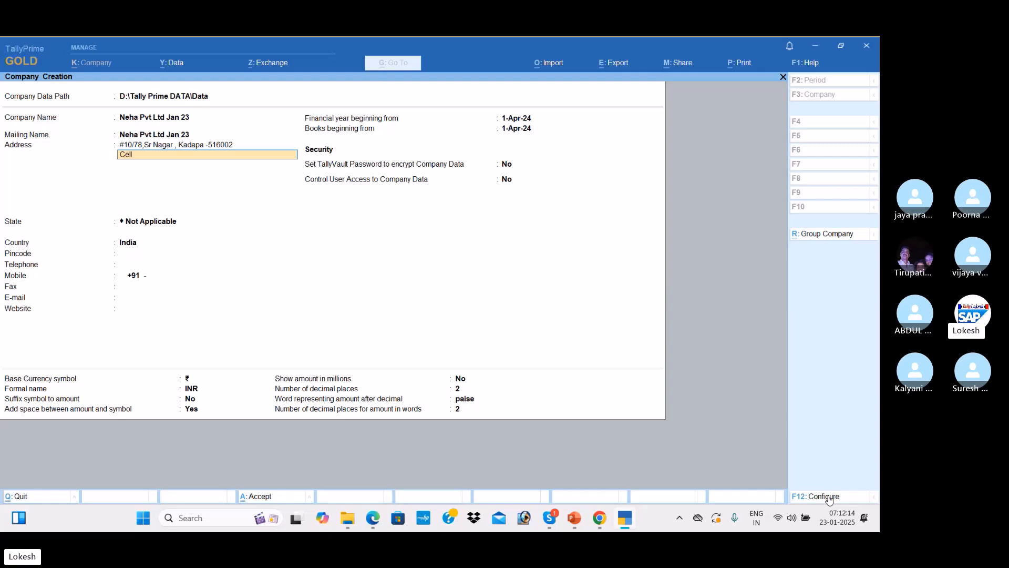
text( NO)
key(BackSpace)
text(NO)
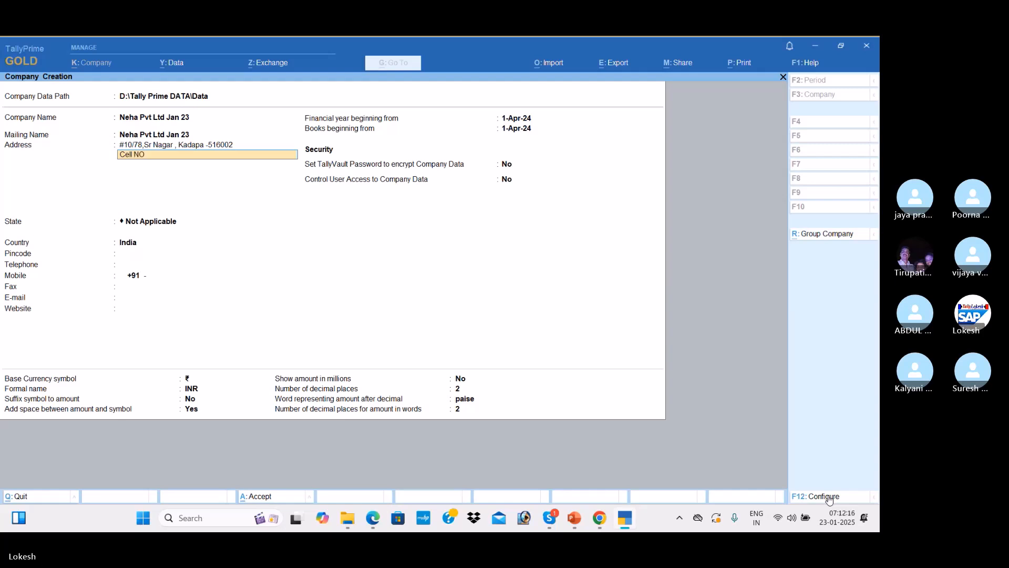
key(Return)
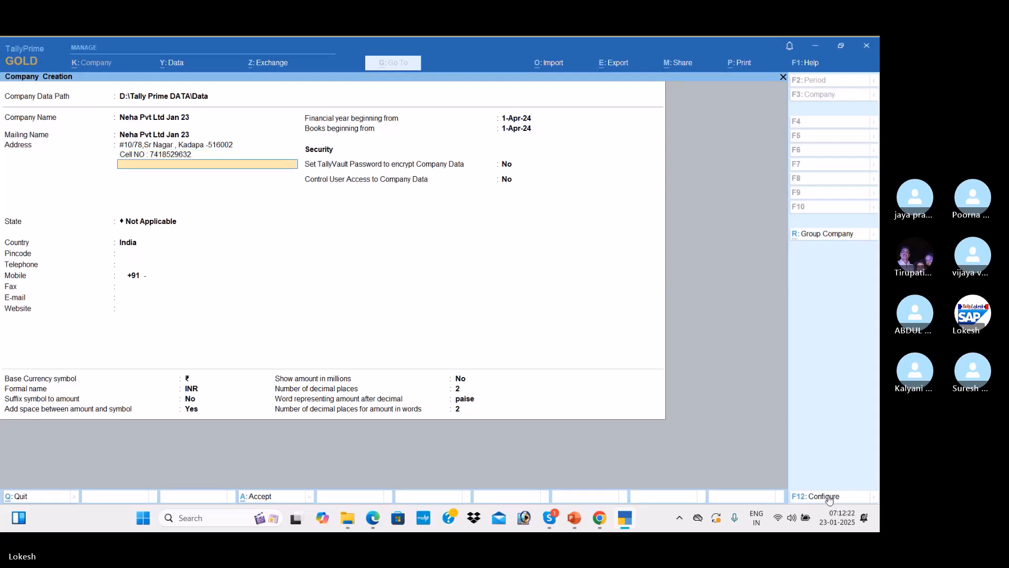
Set the state to Andhra Pradesh and fill in the pincode, telephone, mobile and fax numbers
key(Return)
key(Down)
key(Down)
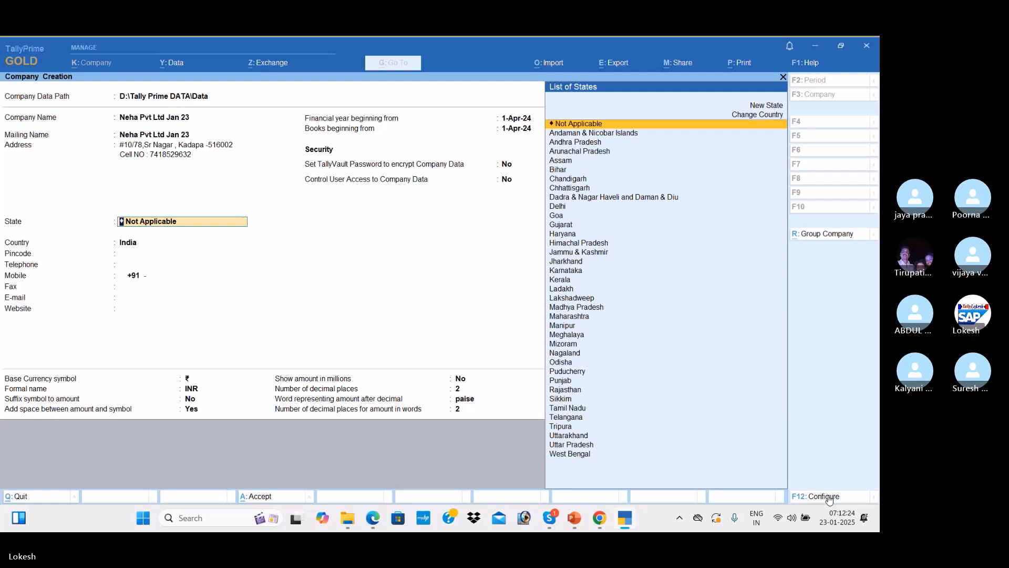
key(Return)
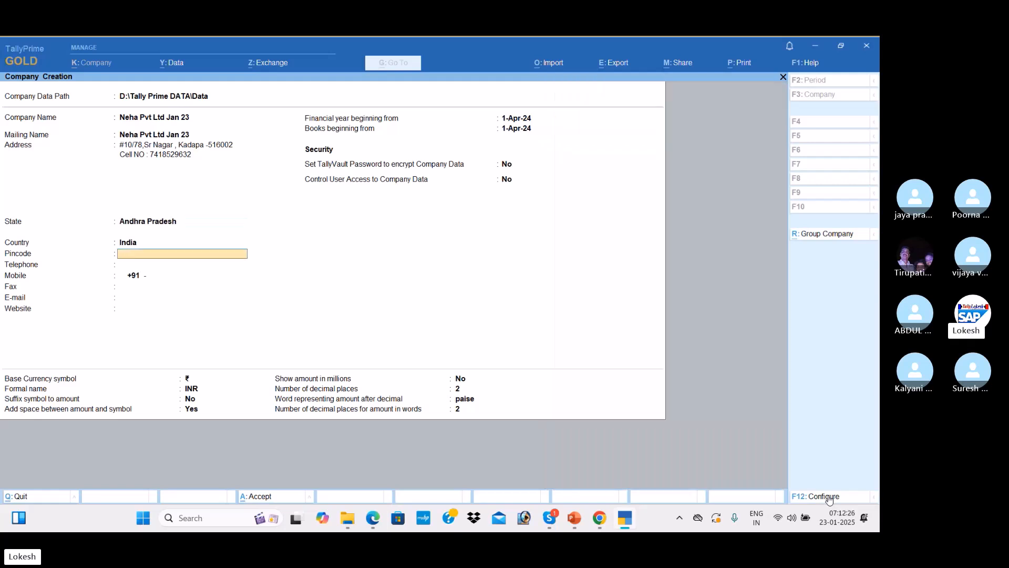
text(516002)
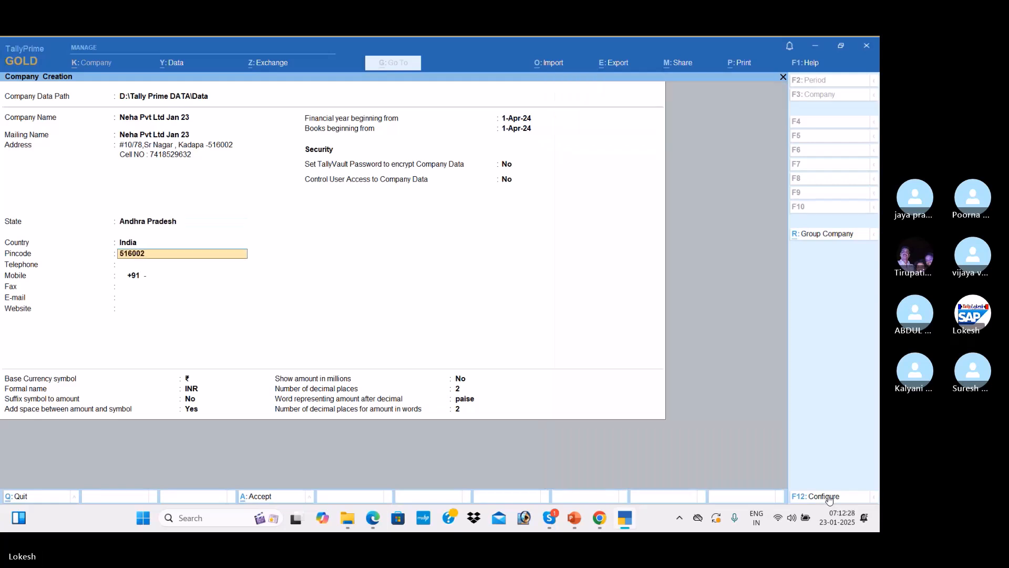
key(Return)
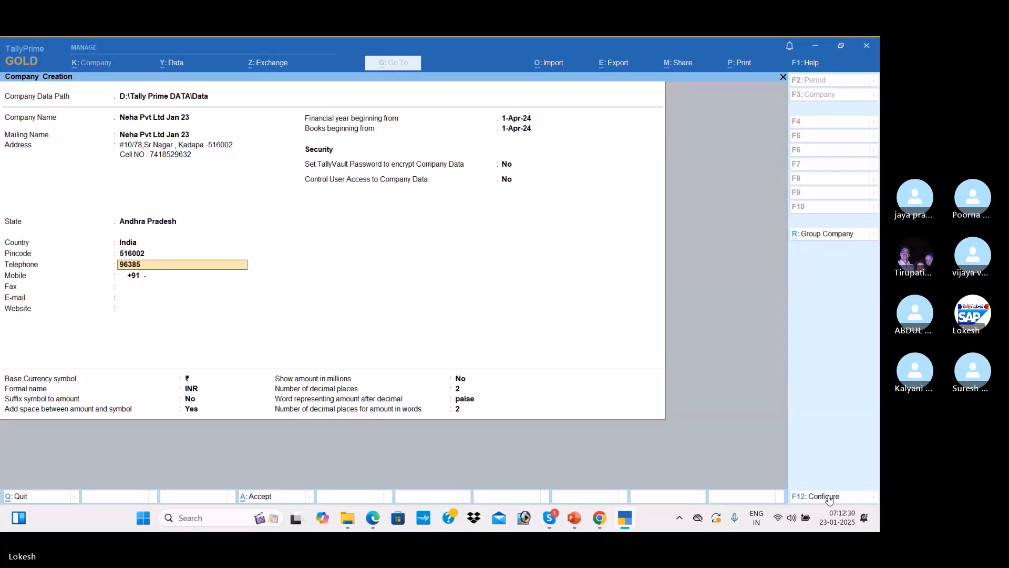
key(Return)
text(987654321)
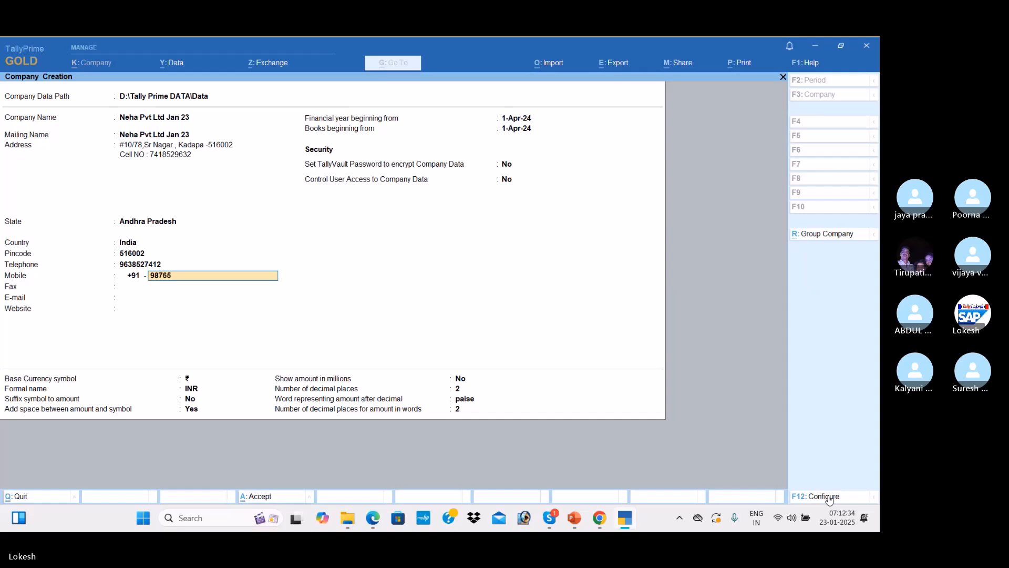
key(Return)
text(85965)
key(Return)
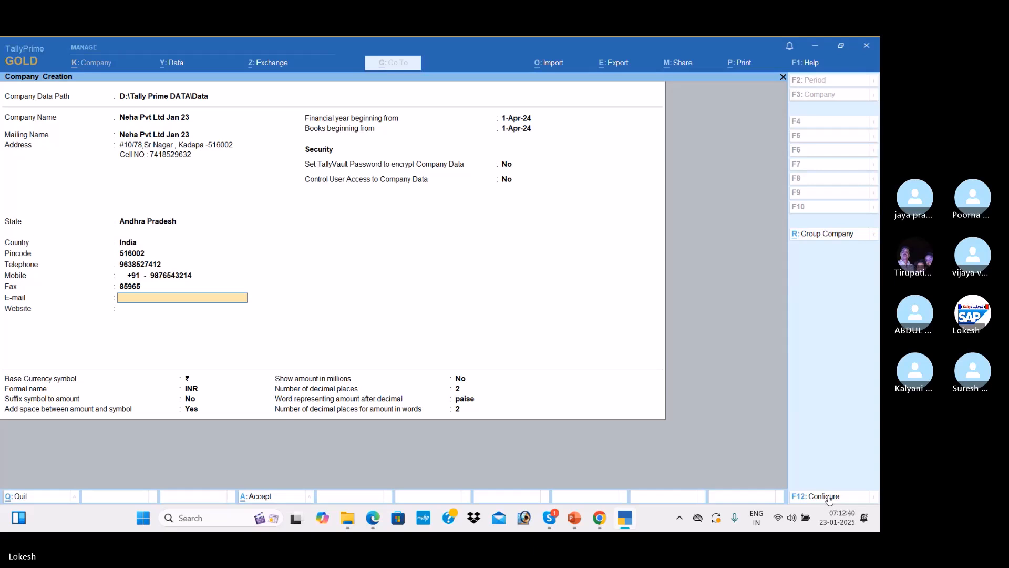
key(Return)
text(www.nehp)
key(BackSpace)
text(a)
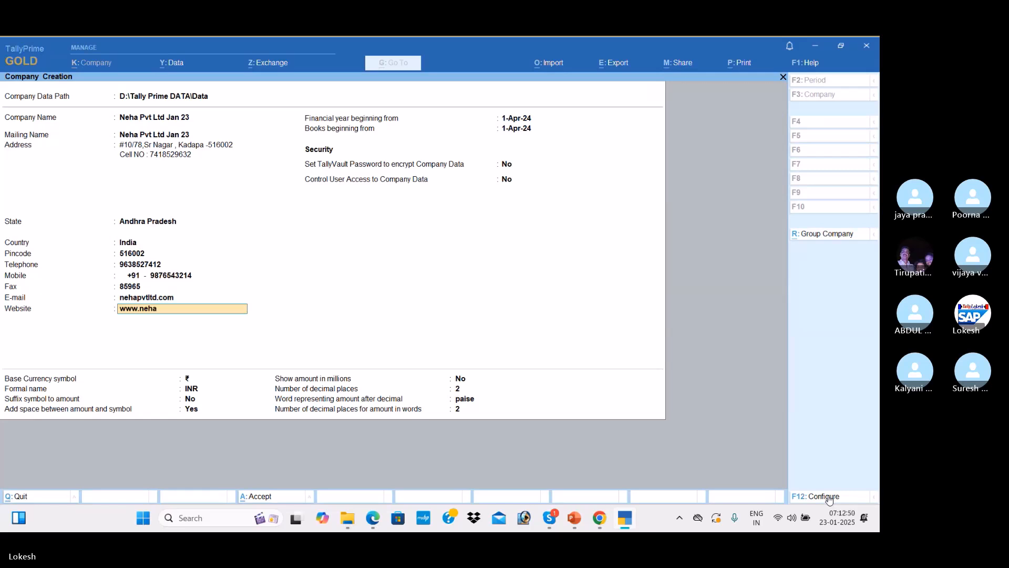
text(pvtltd.com)
click(176, 301)
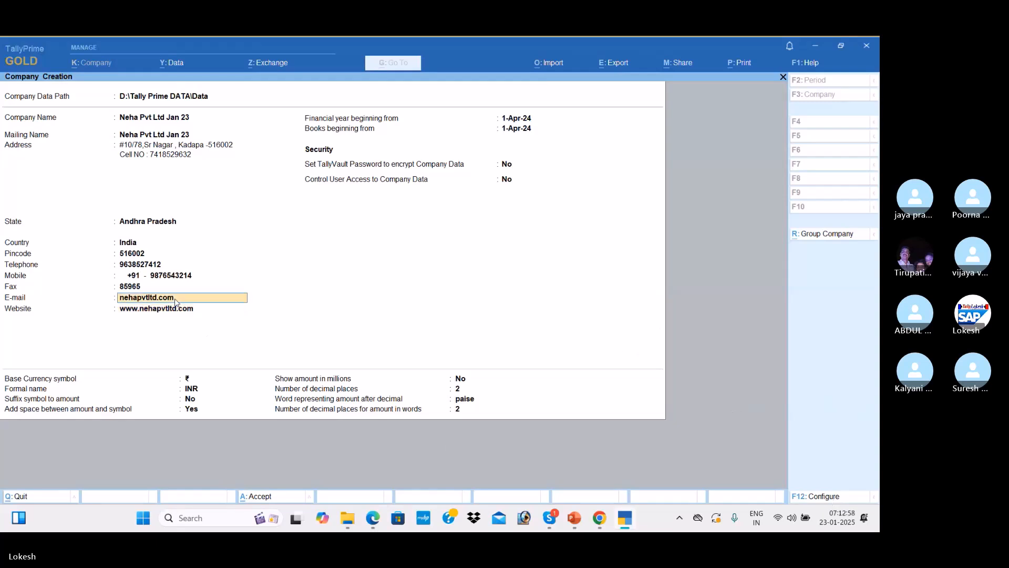
key(End)
key(BackSpace)
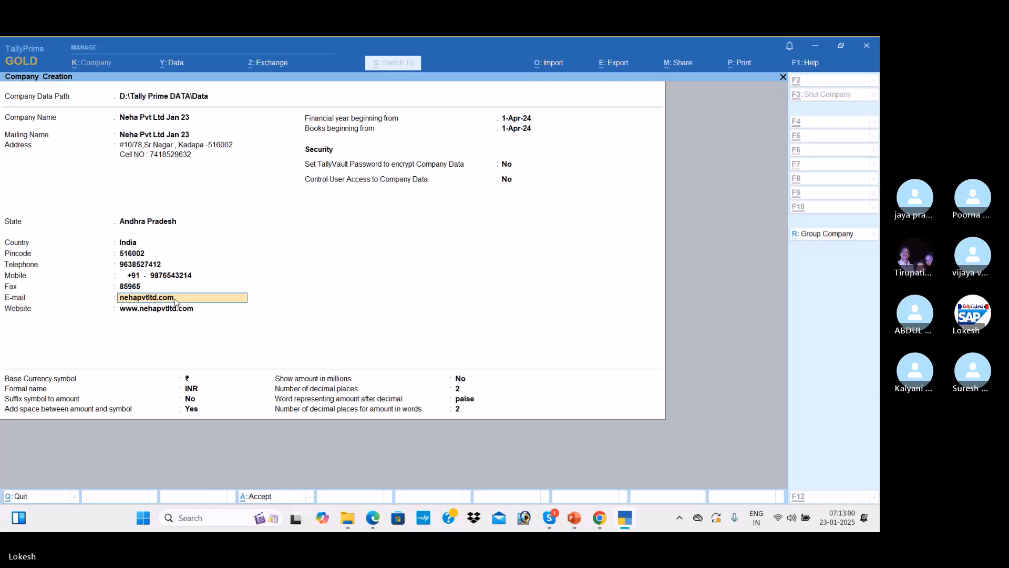
key(BackSpace)
key(BackSpace)
key(BackSpace)
text(@gmail)
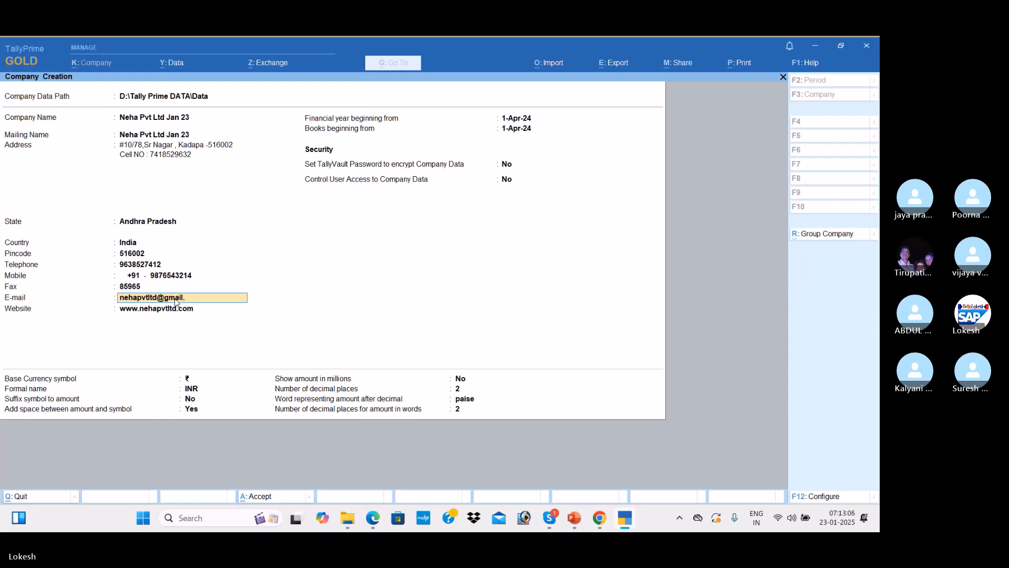
text(om)
key(Return)
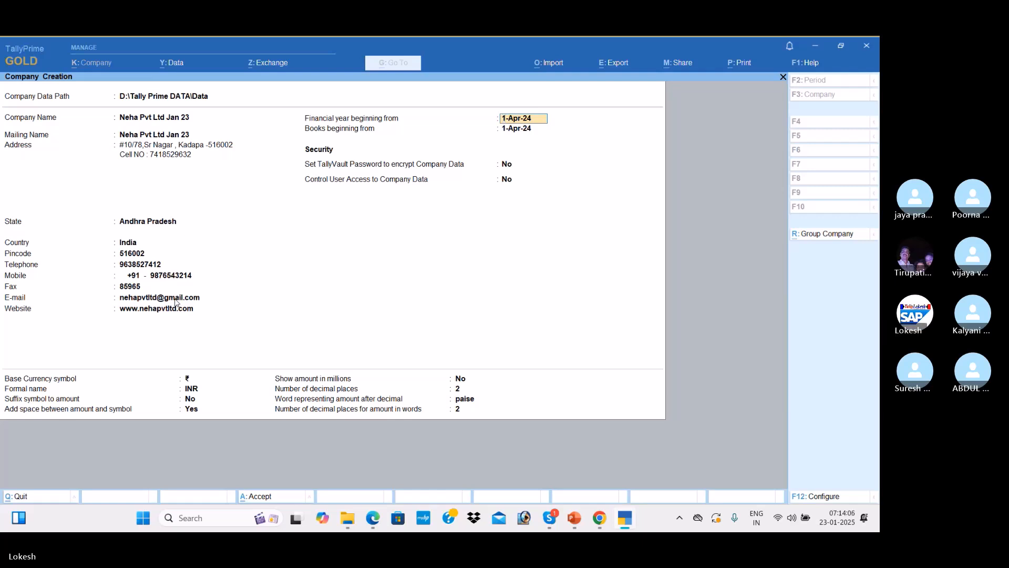
Keep the 1-Apr-24 financial year and books beginning dates, leave security off, and reach the accept prompt
key(Return)
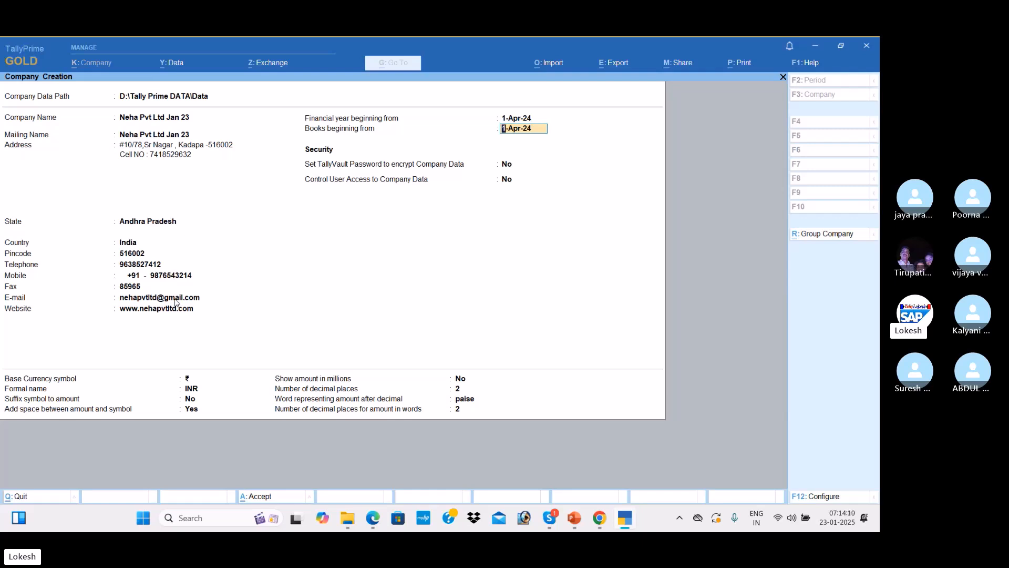
key(Return)
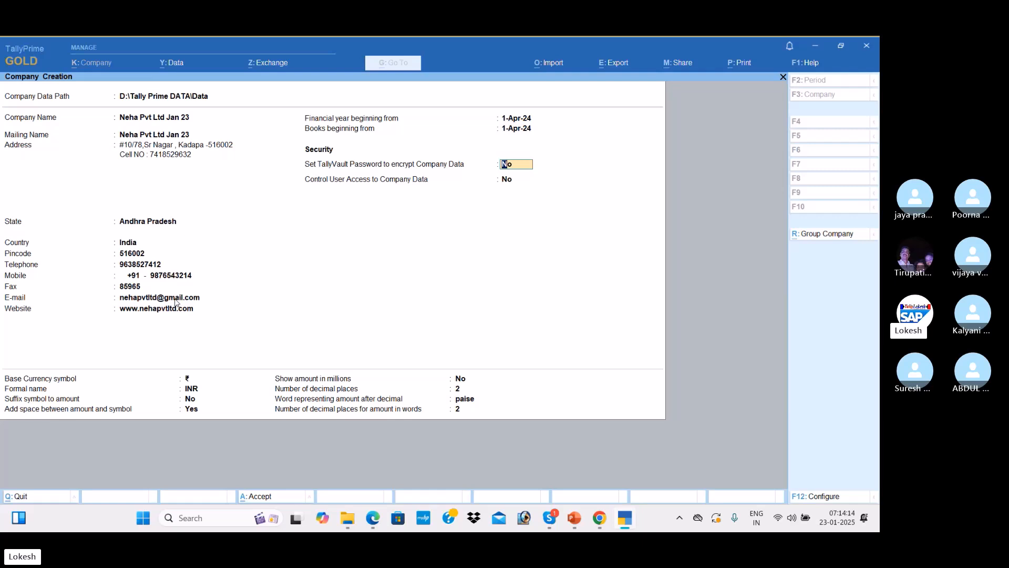
key(Return)
key(Return)
key(Return)
key(Return)
key(Return)
key(Return)
key(Return)
key(Return)
key(Return)
key(Return)
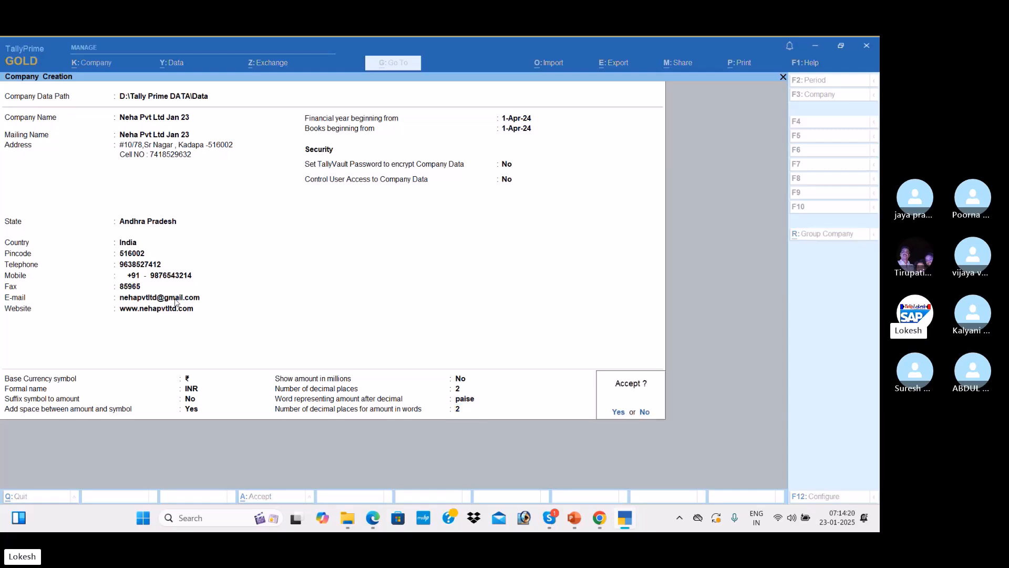
key(Return)
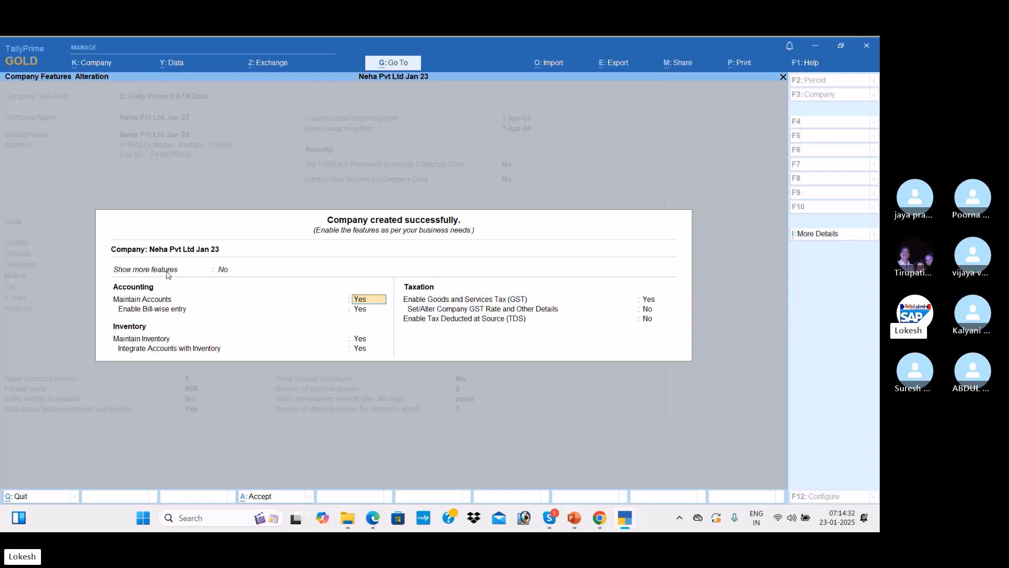
Set Show more features and Show all features to Yes for the new company
key(Up)
key(Down)
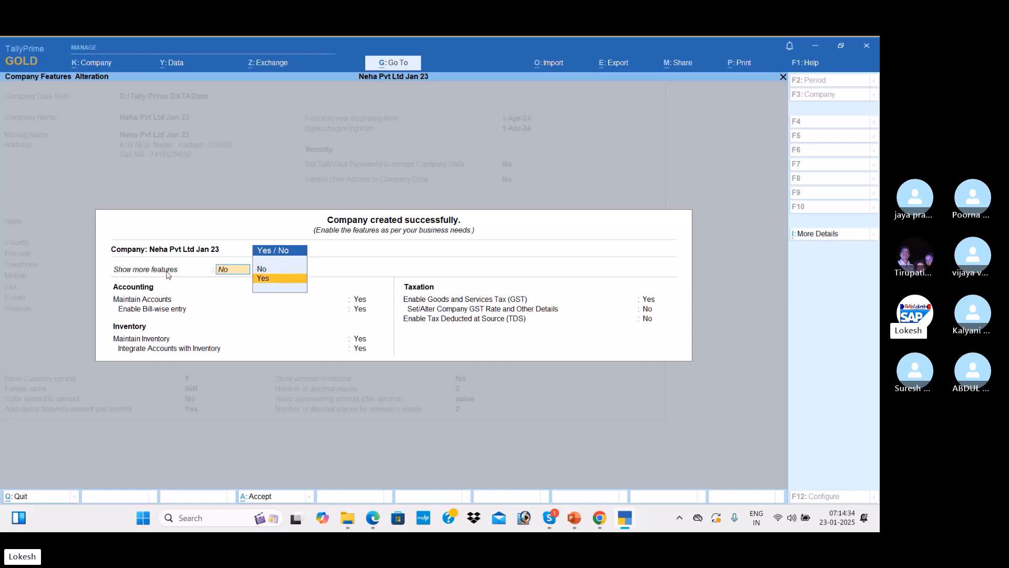
key(Return)
key(Up)
key(Down)
key(Return)
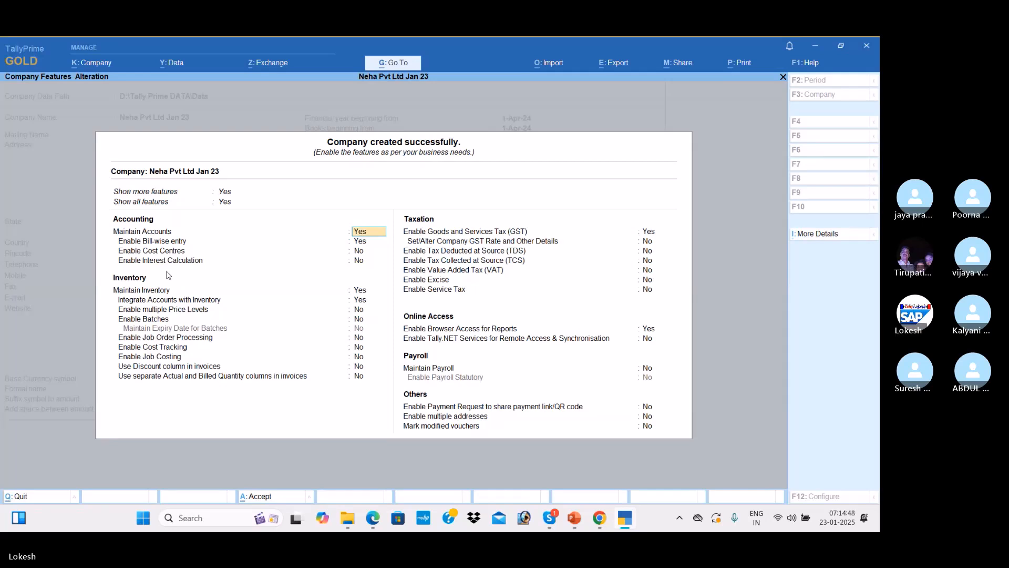
Set bill-wise entry, inventory, GST and browser access to No, and accept the features
key(Return)
text(n)
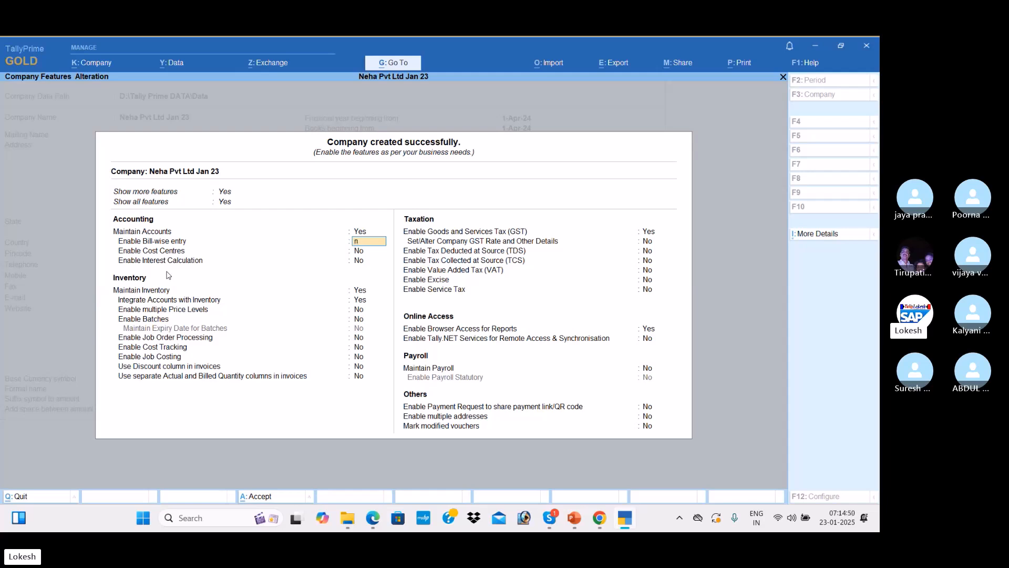
key(Return)
key(Return)
key(Return)
text(n)
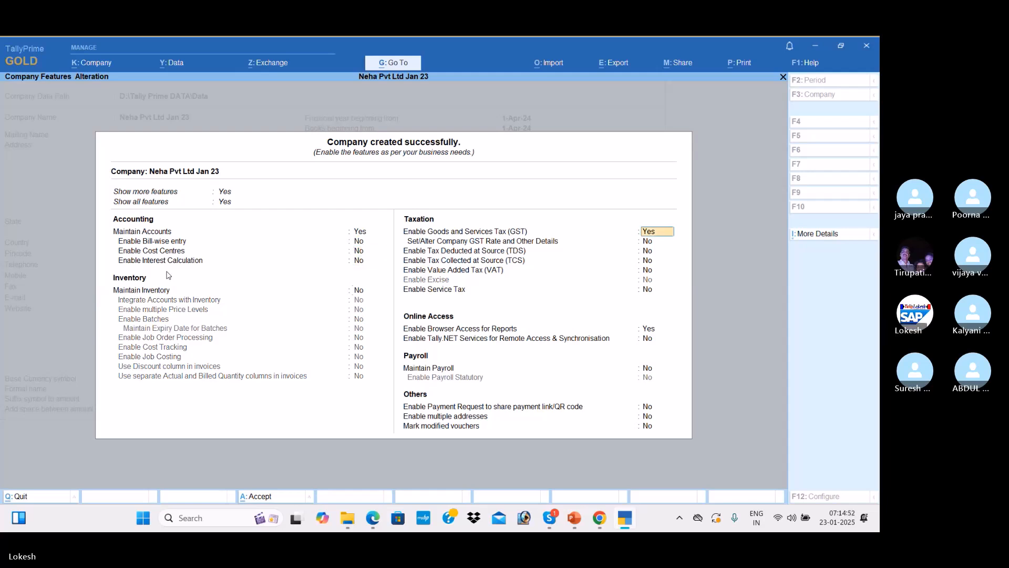
key(Return)
text(n)
key(Return)
key(Return)
key(Return)
key(Return)
key(Return)
text(n)
key(Return)
key(Return)
key(Return)
key(Return)
key(Return)
key(Return)
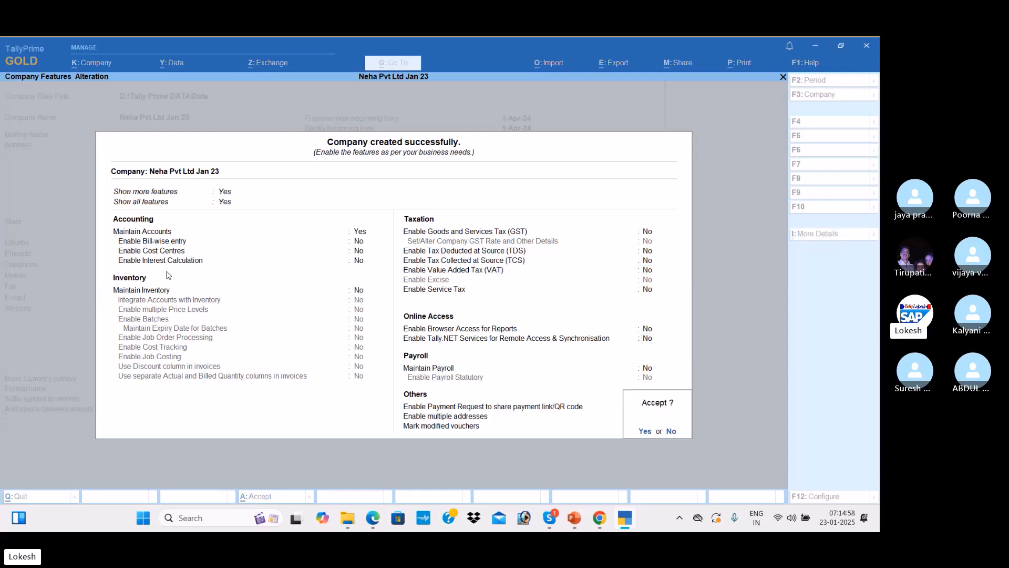
key(y)
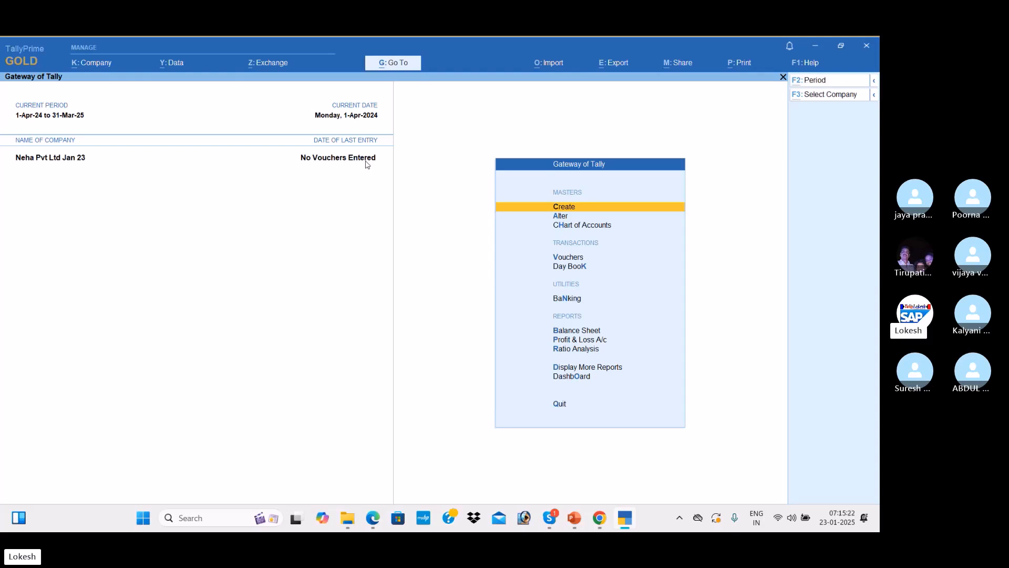
key(alt+Tab)
key(alt+Tab)
key(alt+Tab)
key(alt+Tab)
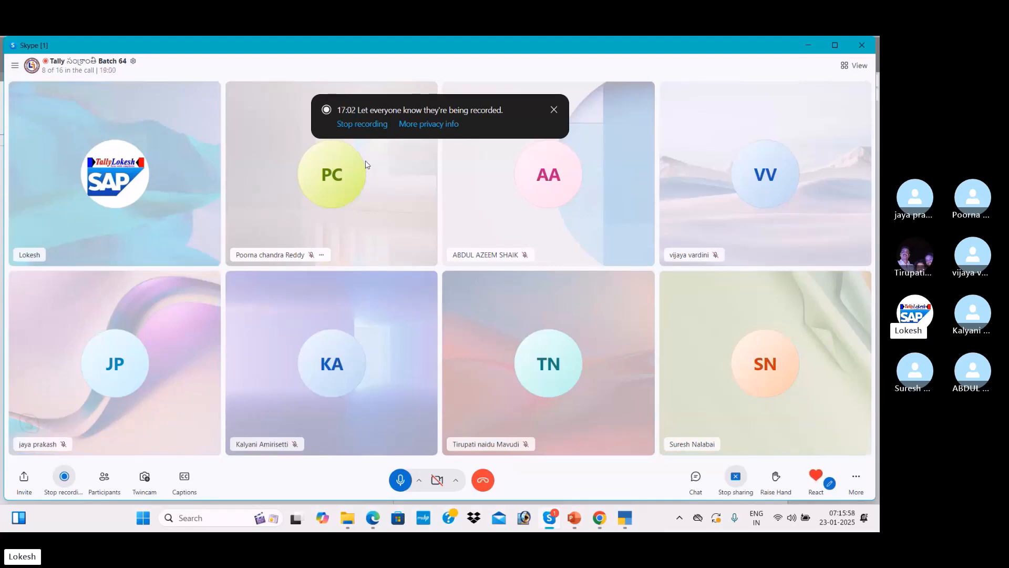
key(alt+Tab)
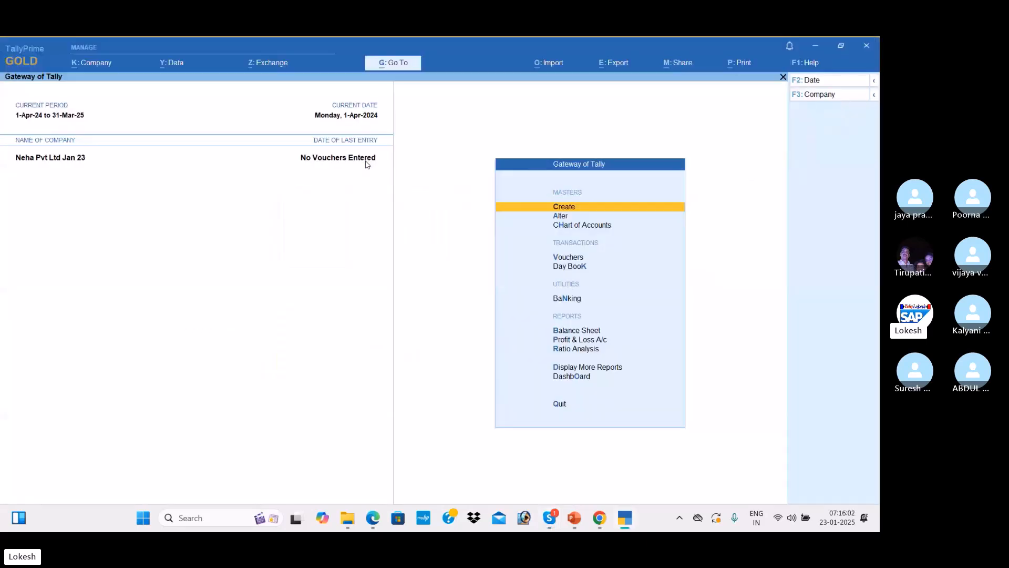
key(Down)
key(Down)
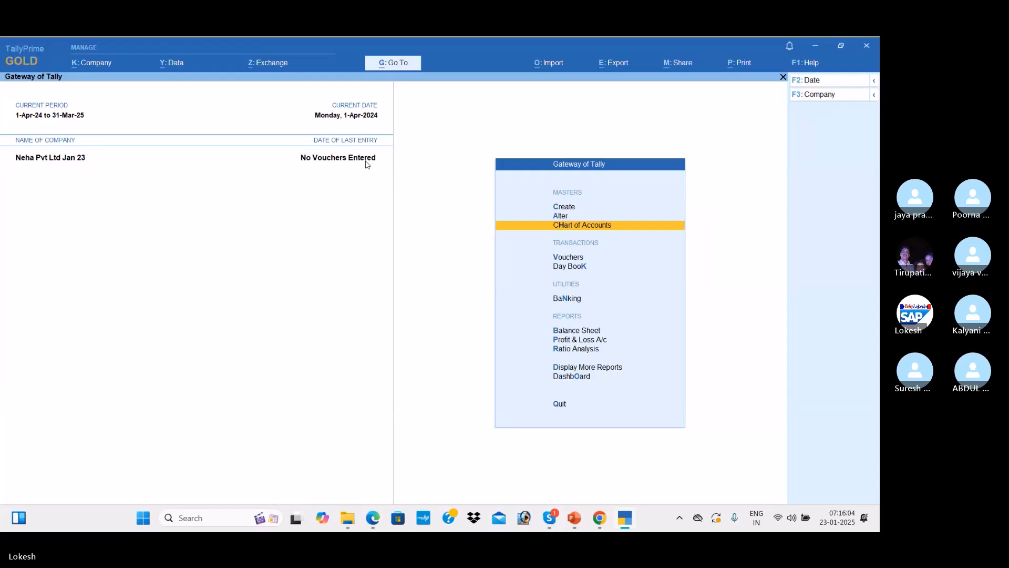
key(Return)
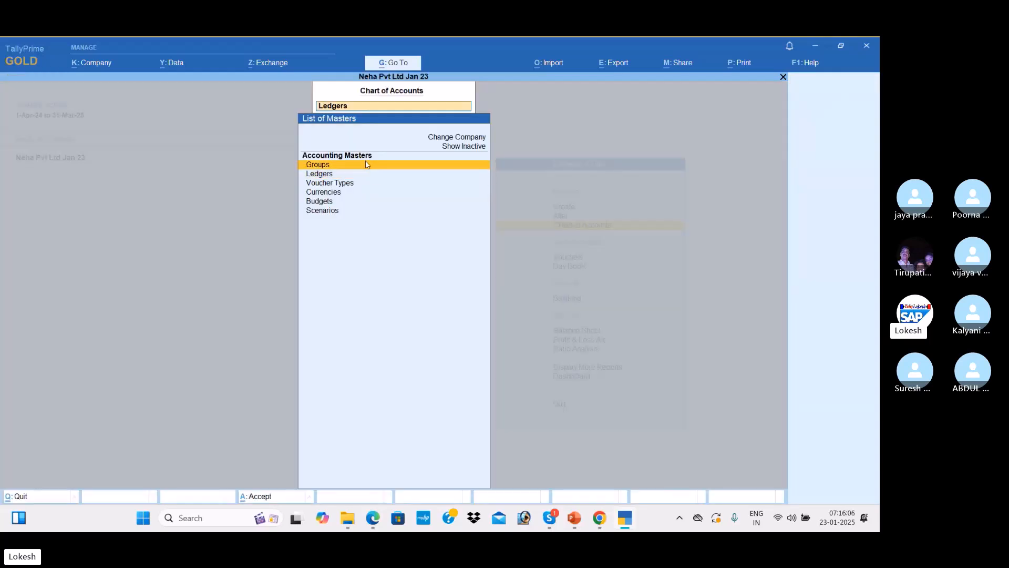
click(365, 165)
key(Down)
key(Down)
key(Down)
key(Down)
key(Down)
key(Down)
key(Down)
key(Down)
key(Down)
key(Down)
key(Down)
key(Down)
key(Down)
key(Down)
key(Down)
key(Down)
key(Down)
key(Down)
key(Down)
key(Down)
key(Down)
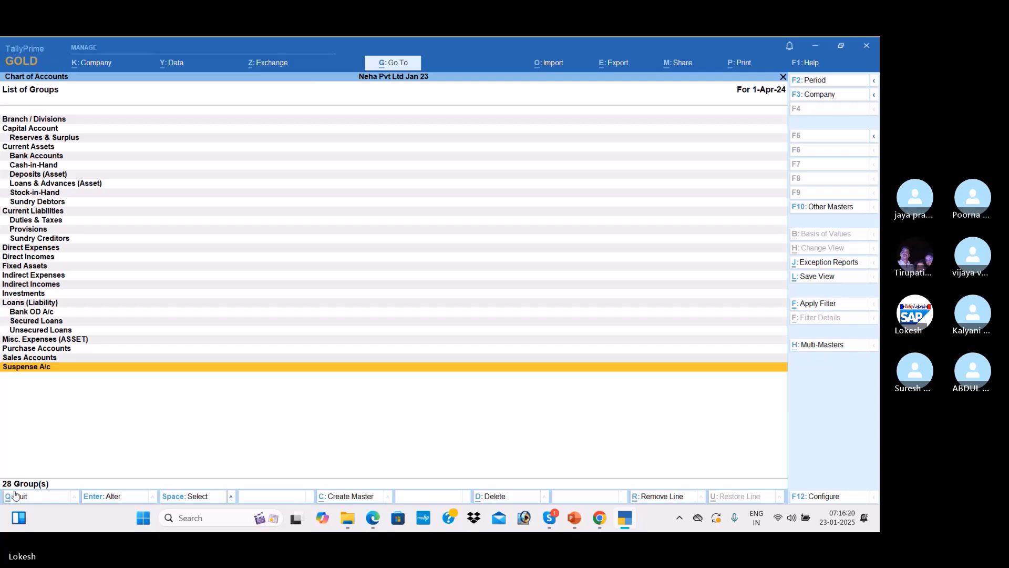
key(BackSpace)
key(Down)
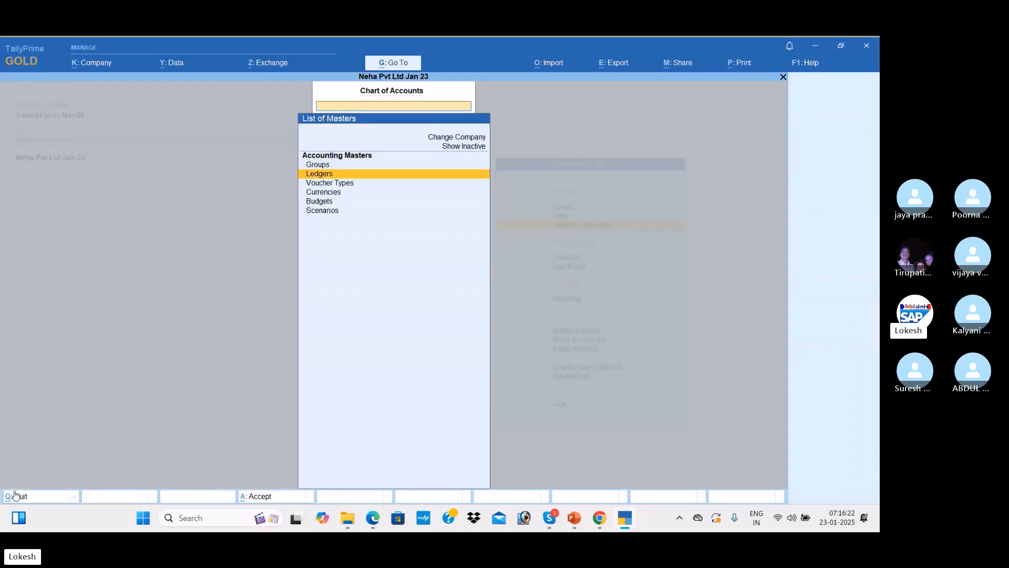
key(Return)
key(Down)
key(Down)
key(Down)
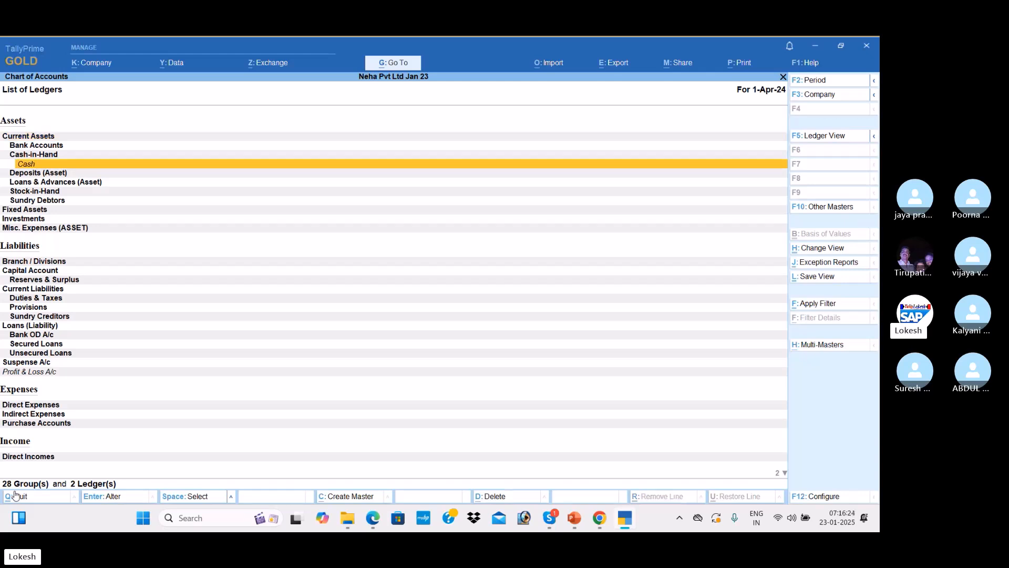
key(Down)
key(Down)
key(Down)
key(Down)
key(Down)
key(Down)
key(Down)
key(Down)
key(Down)
key(Down)
key(Down)
key(Down)
key(Down)
key(Down)
key(Down)
key(Down)
key(Down)
key(Down)
key(Down)
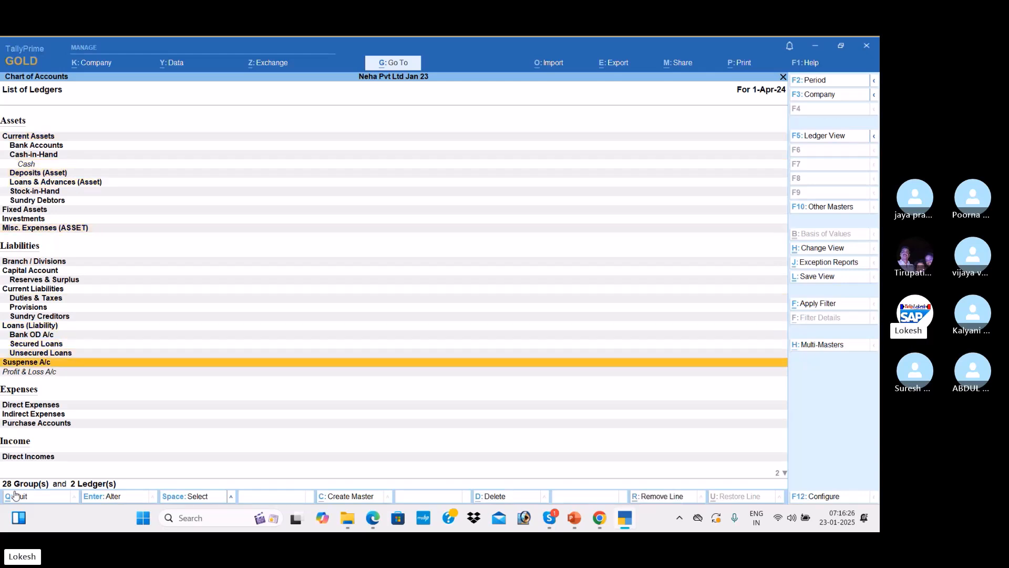
key(Down)
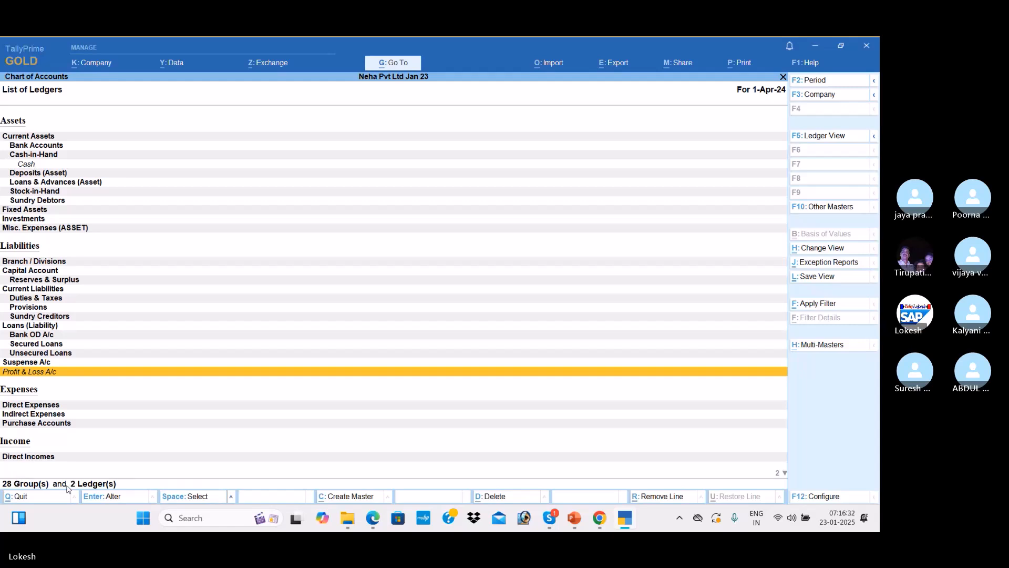
key(BackSpace)
key(Down)
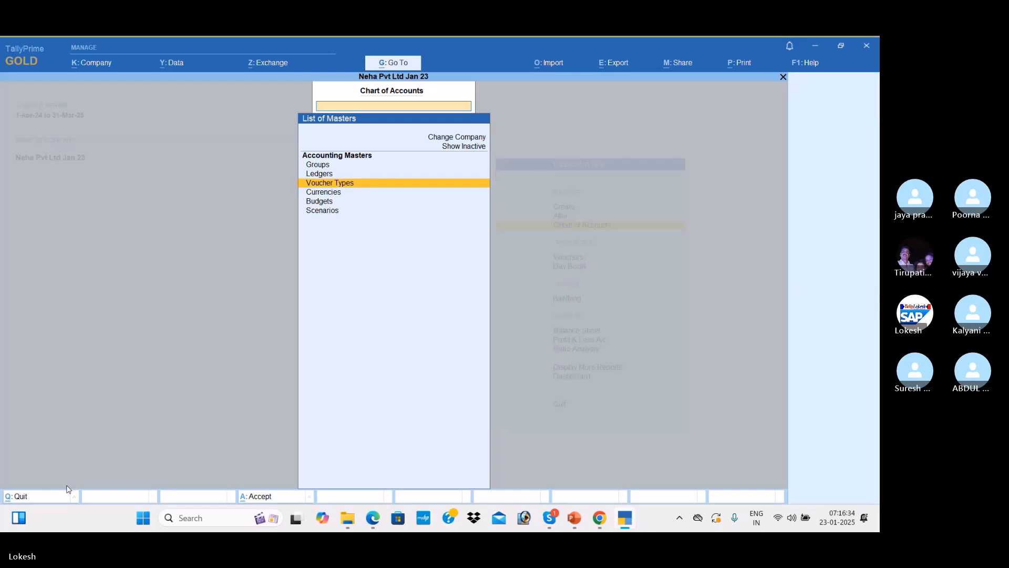
key(Return)
key(Down)
key(Down)
key(Down)
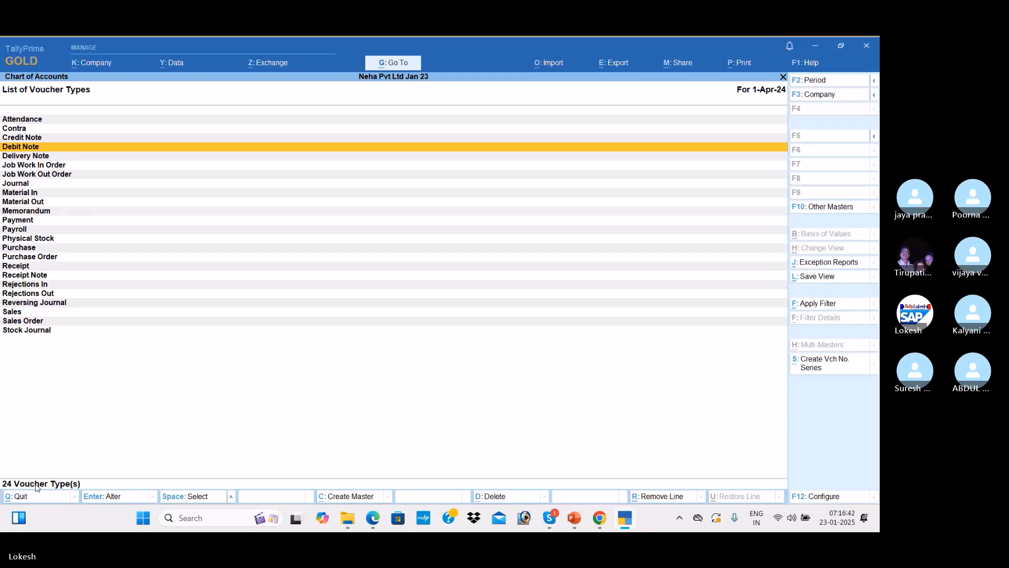
key(Escape)
key(Escape)
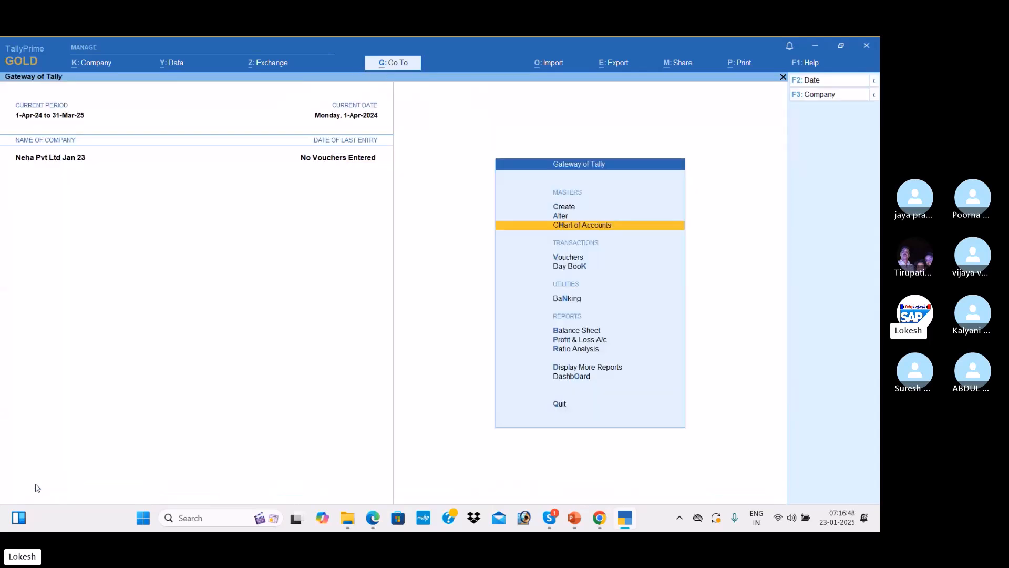
Open a new Ledger Creation form through Create > Ledger
key(Up)
key(Up)
key(Return)
key(Down)
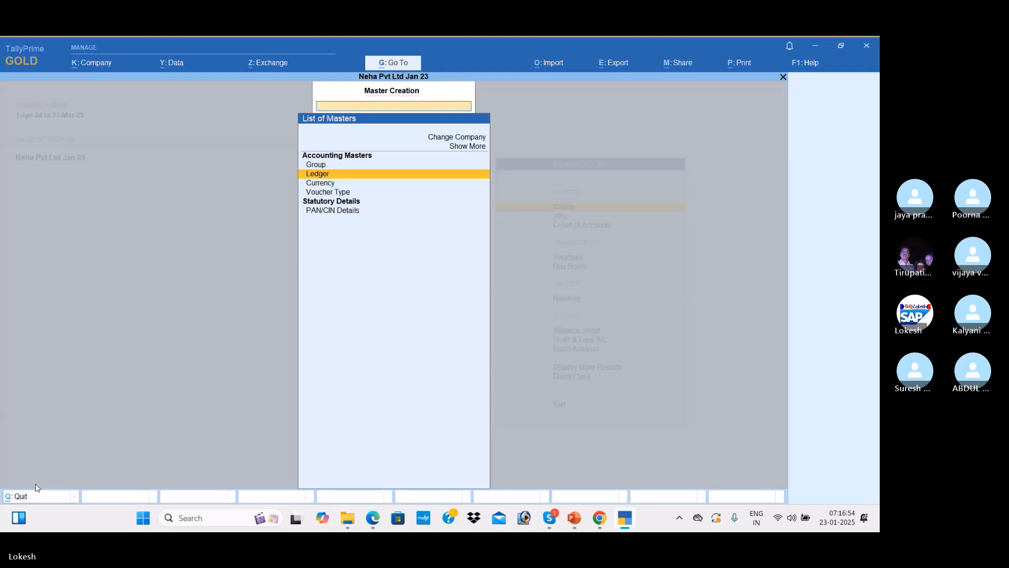
key(Return)
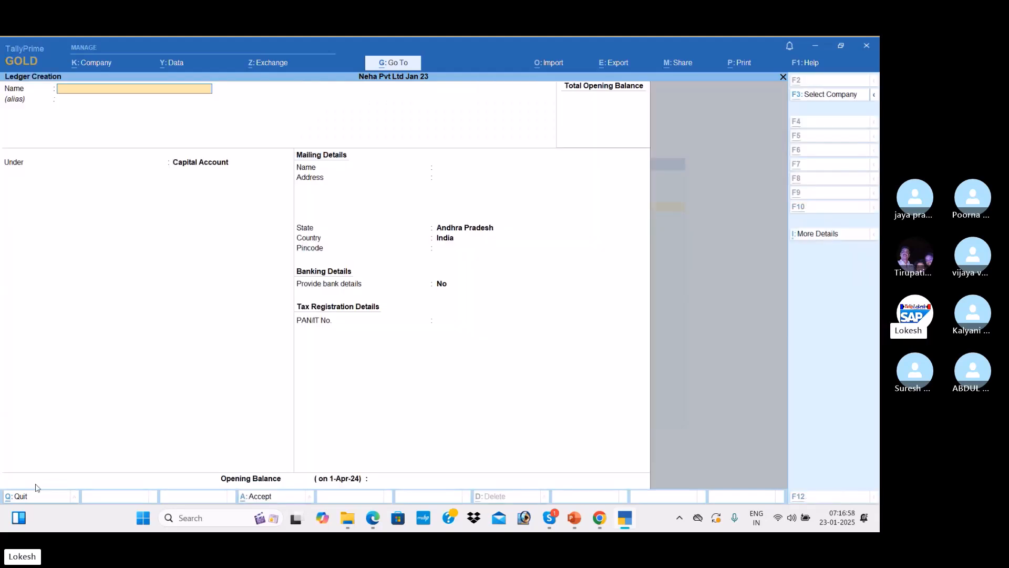
Check the practice problem in the PDF, then start naming the ledger Capital
key(alt+Tab)
key(alt+Tab)
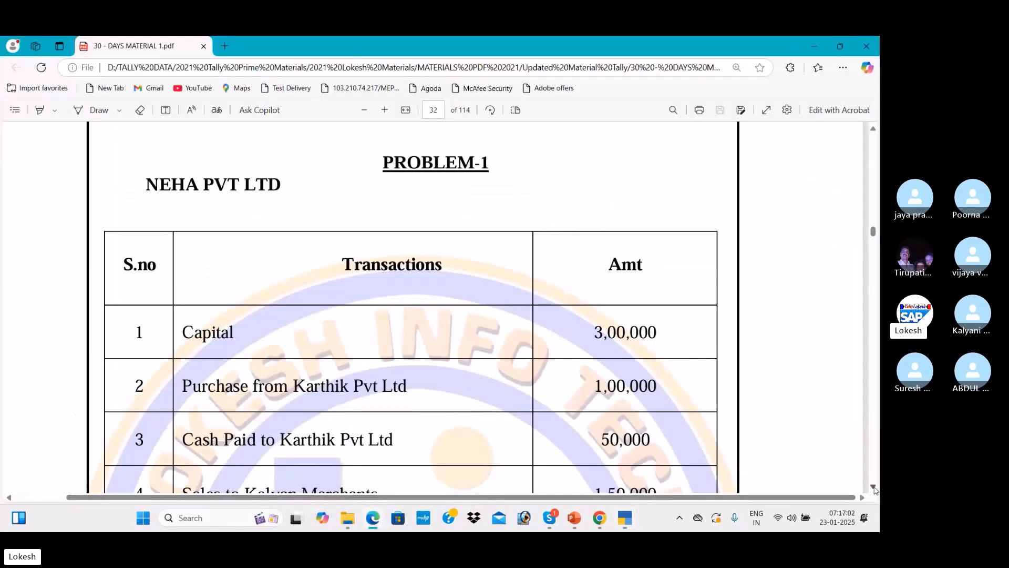
scroll(456, 290, down, 3)
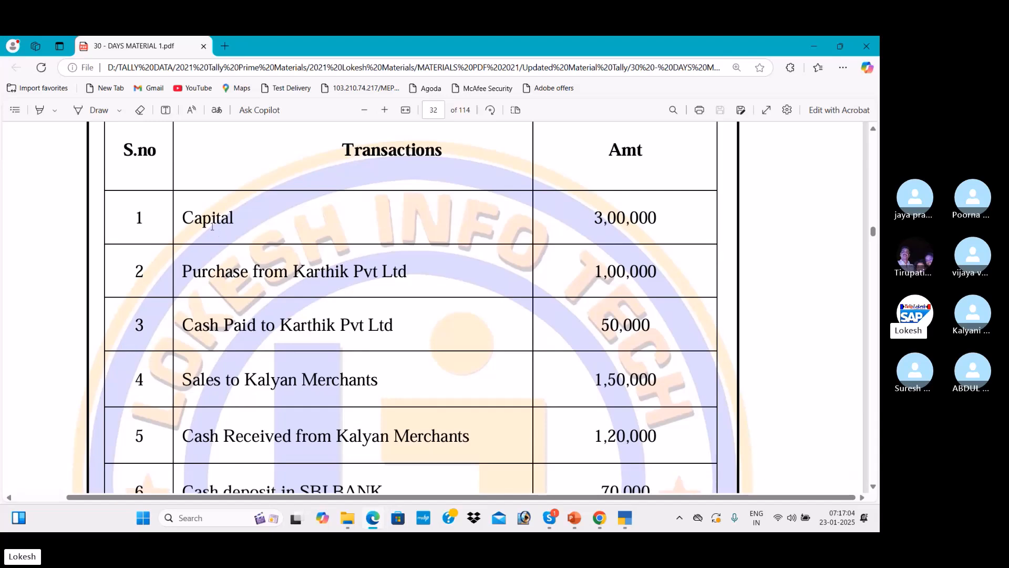
key(alt+Tab)
text(Capi)
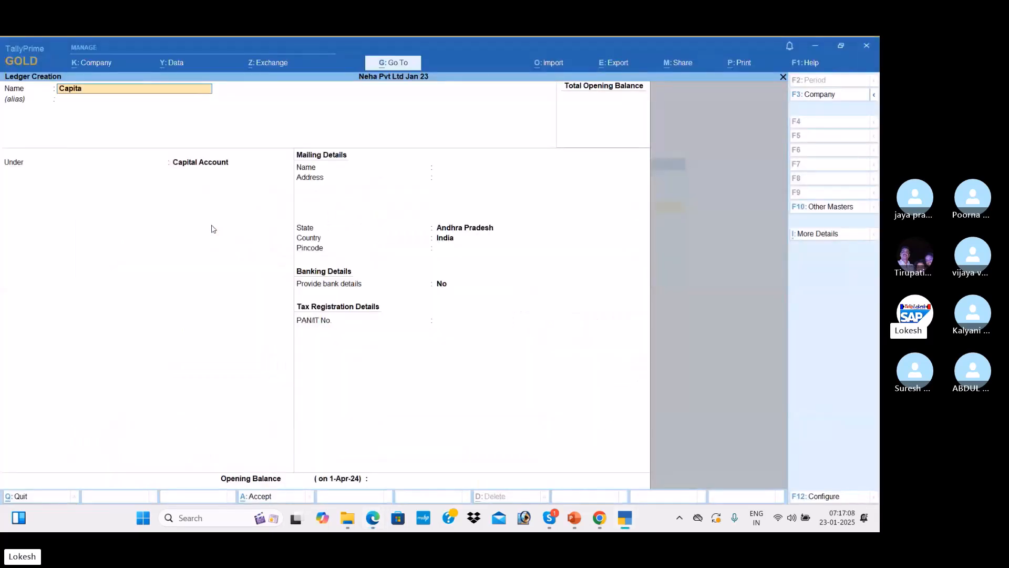
Save the Capital ledger with its group set to Capital Account
key(Return)
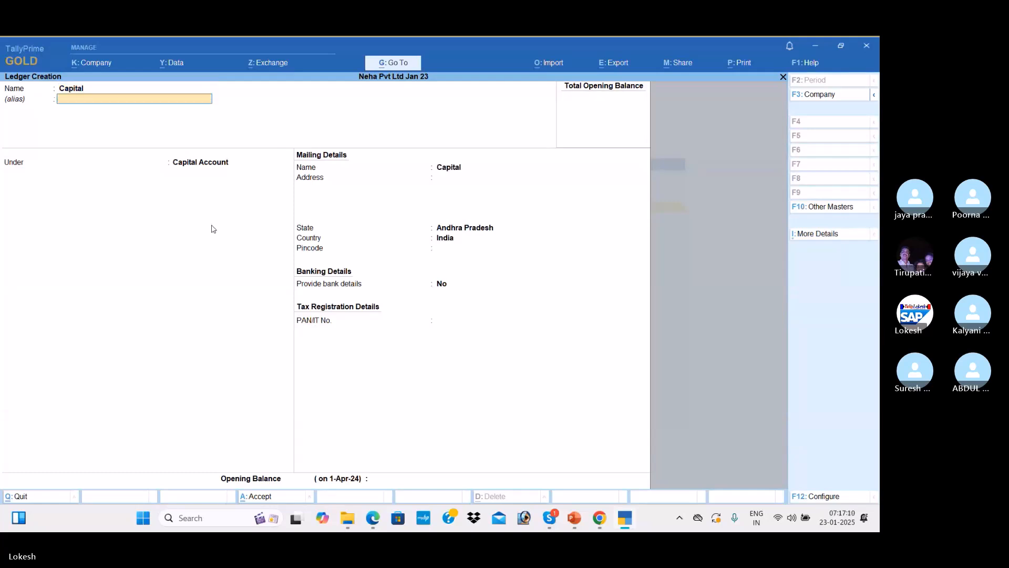
key(Return)
key(BackSpace)
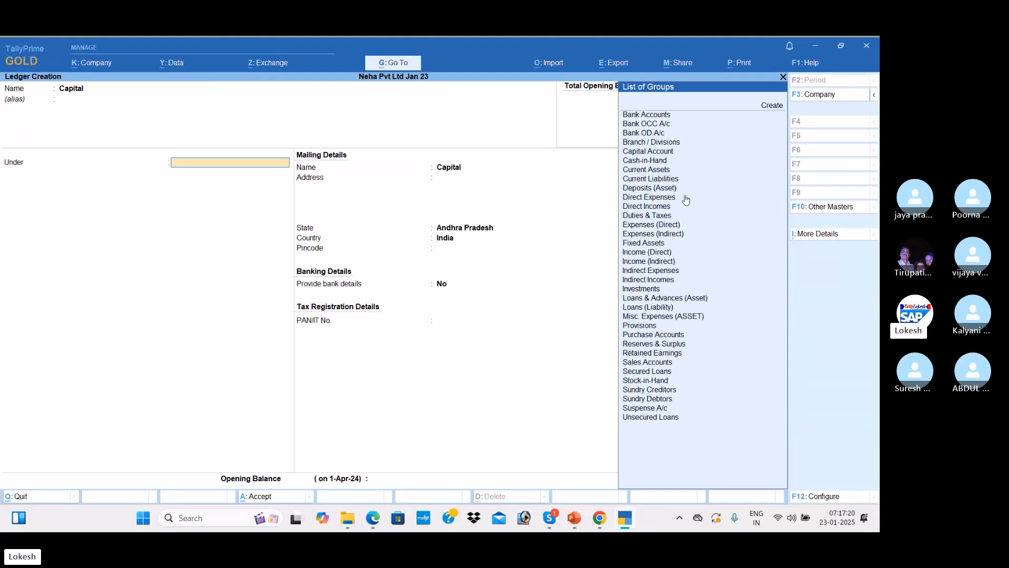
text(Cap)
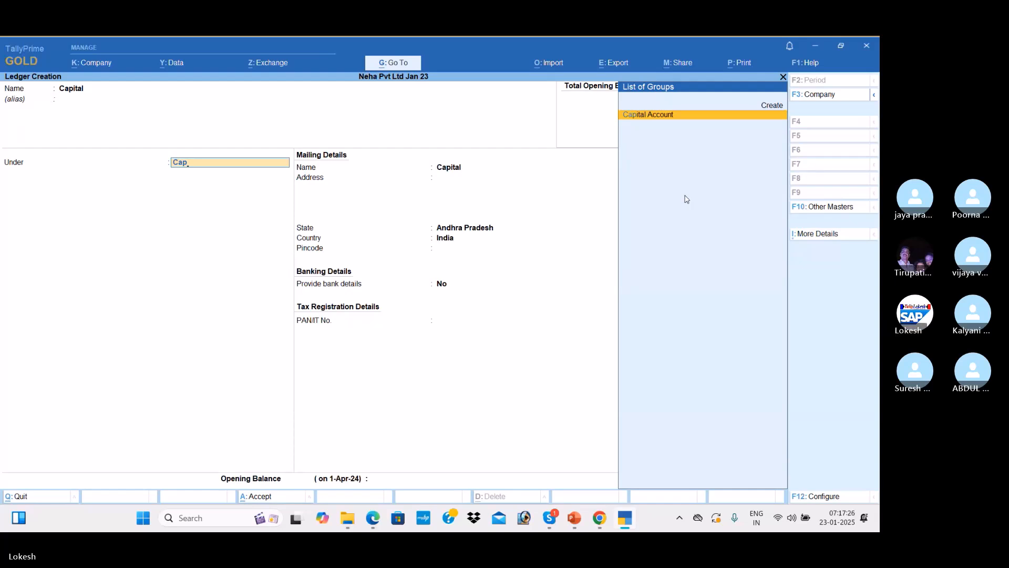
key(Return)
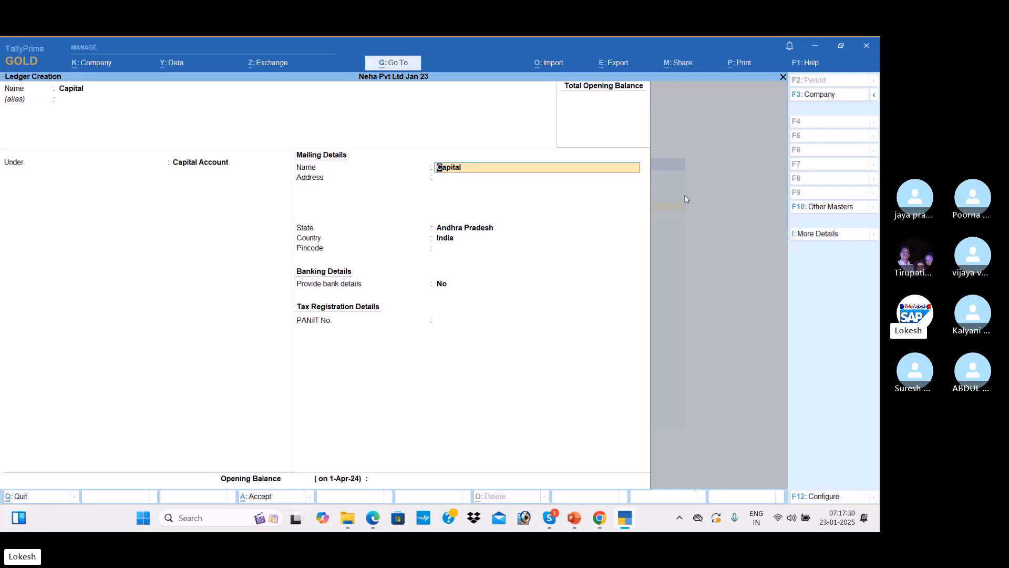
key(Return)
key(Return)
key(Return)
key(Return)
key(Return)
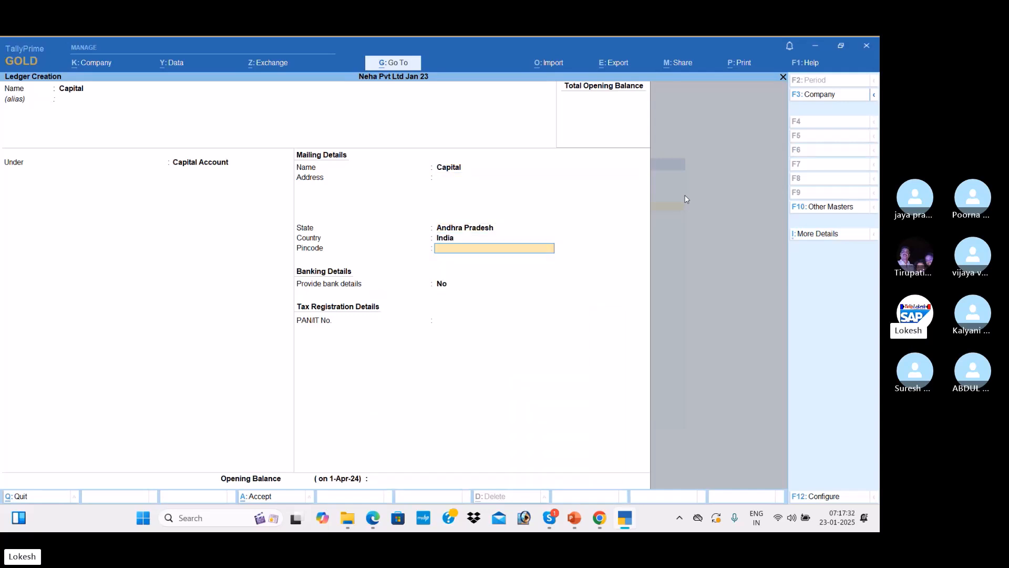
key(Return)
key(Return)
key(Return)
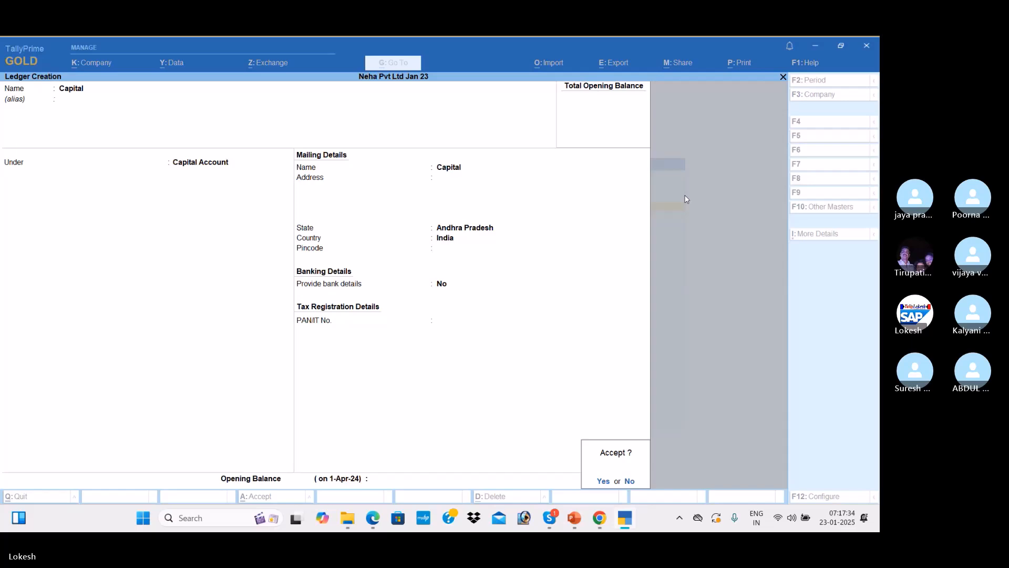
key(Return)
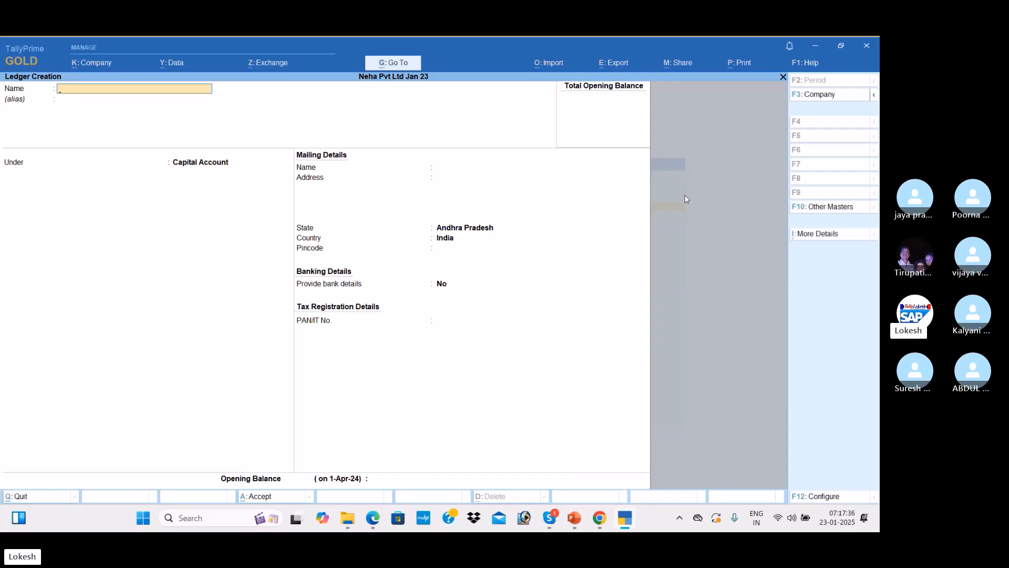
After checking the PDF, save a Purchase ledger under Purchase Accounts with type Not Applicable
key(alt+Tab)
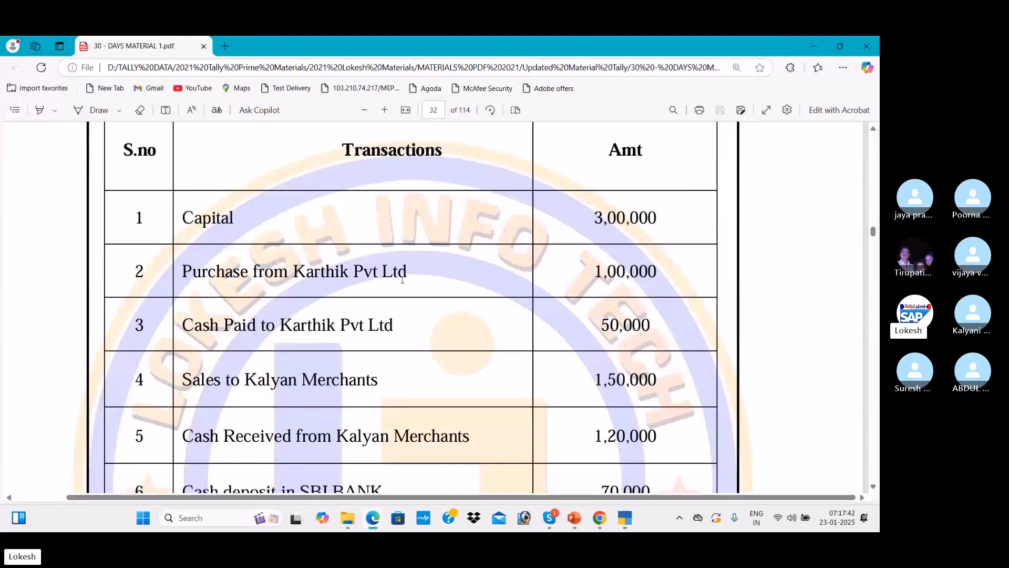
key(alt+Tab)
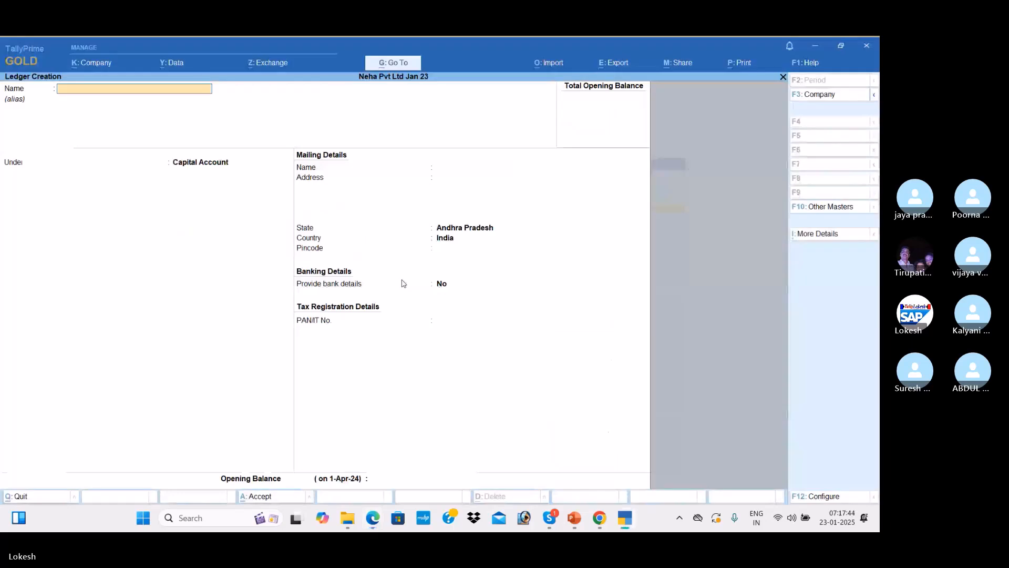
text(Purc)
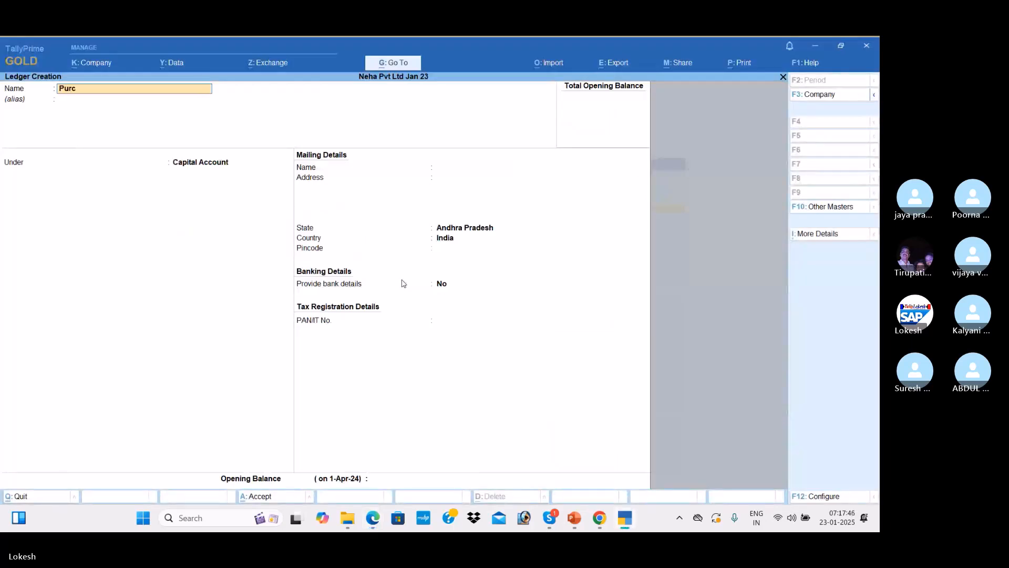
text(hase)
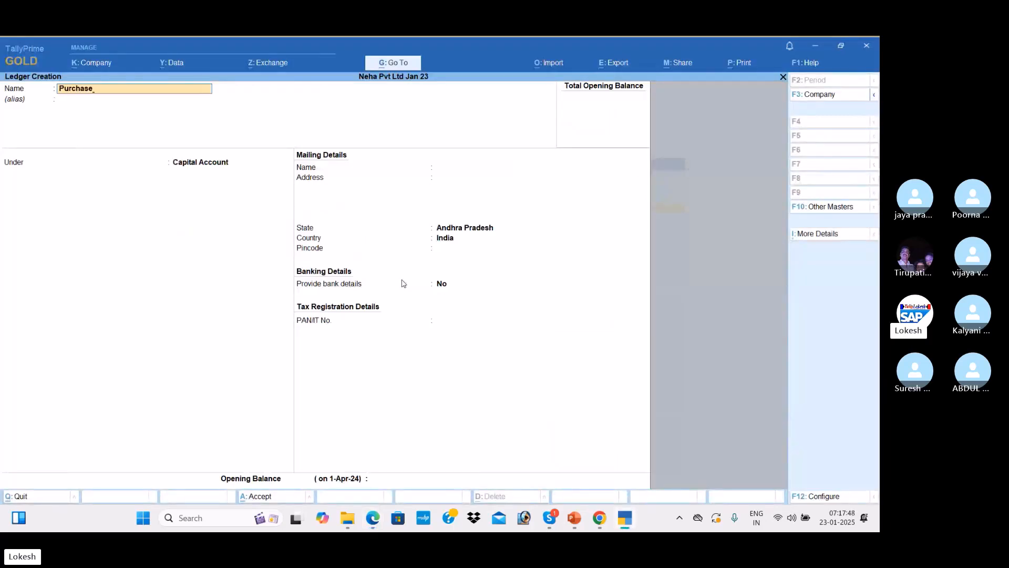
key(Return)
key(Return)
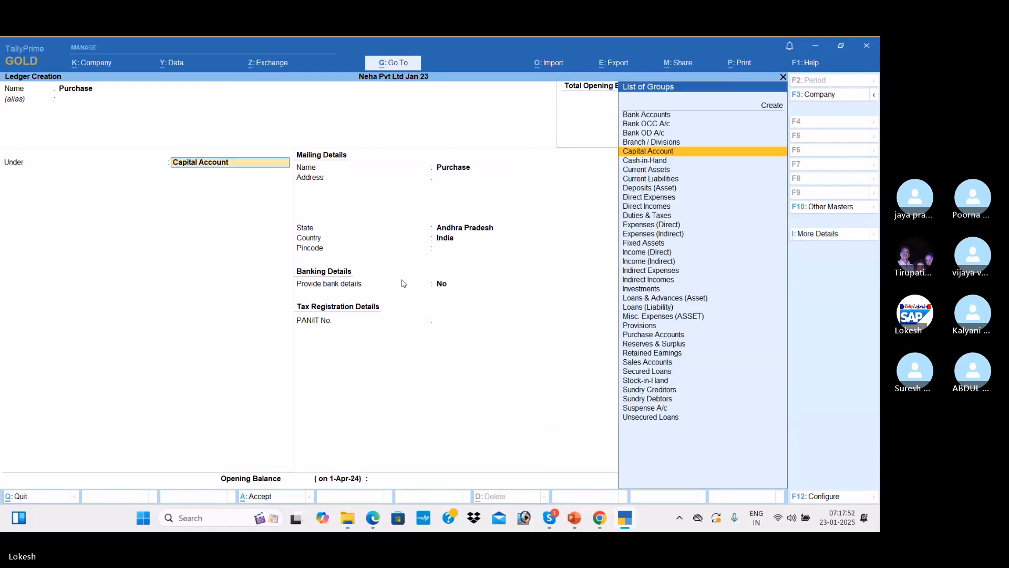
text(Pur)
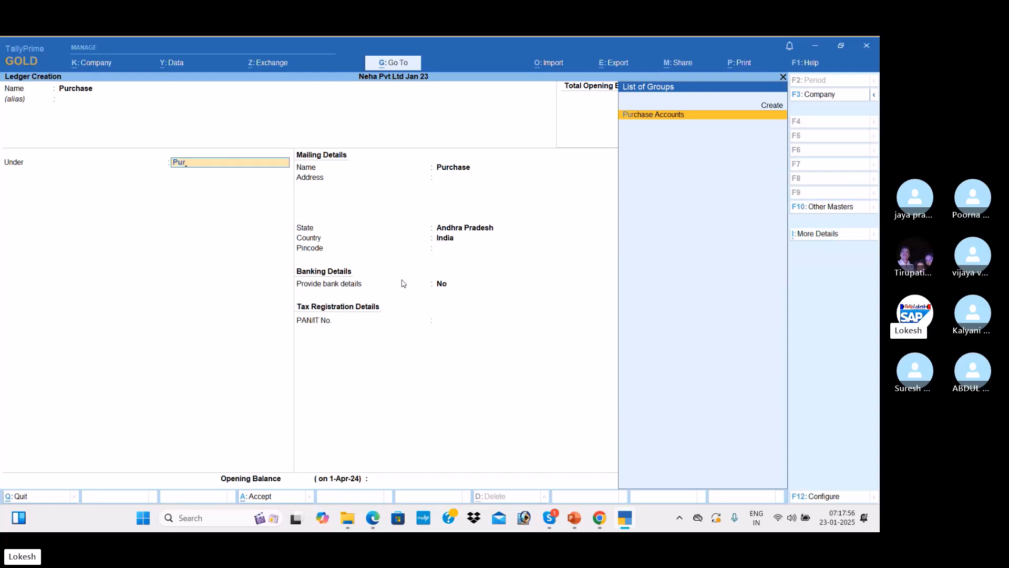
key(Return)
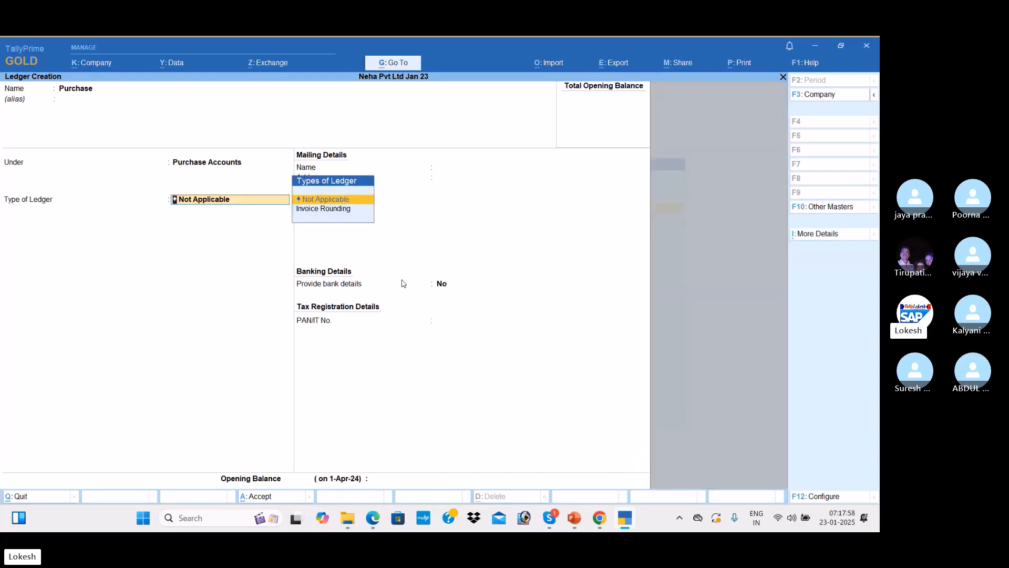
key(Return)
key(Return)
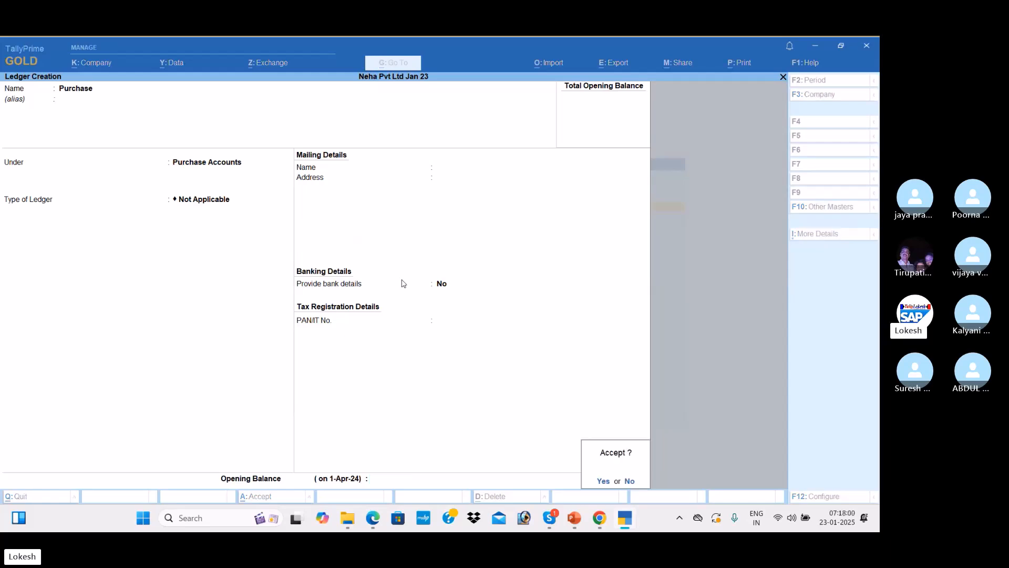
key(Return)
key(alt+Tab)
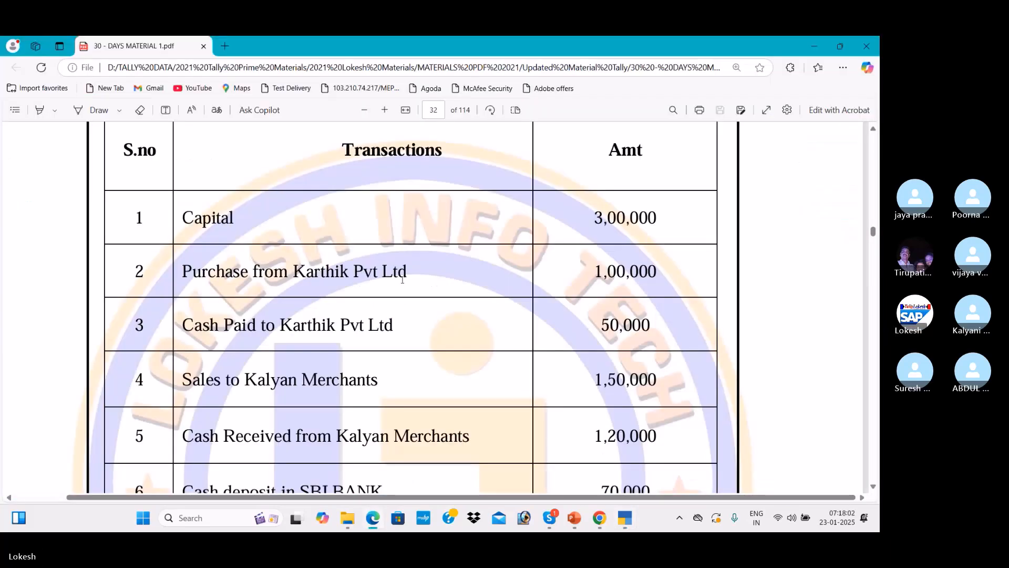
key(alt+Tab)
Enter the Karthik Pvt Ltd ledger under Sundry Creditors, skip the address details, and save it
text(Ka)
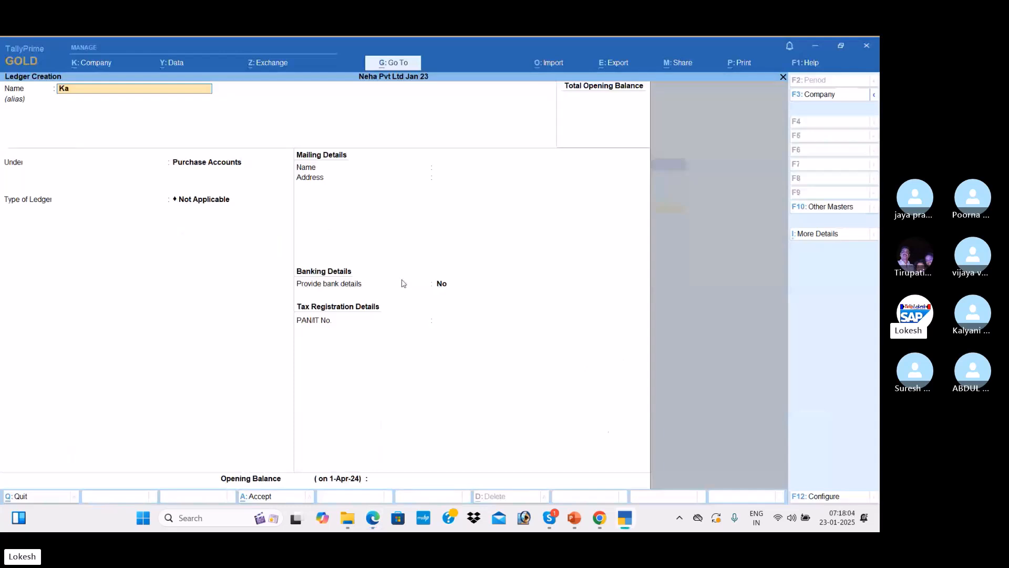
text(rthik Pvt)
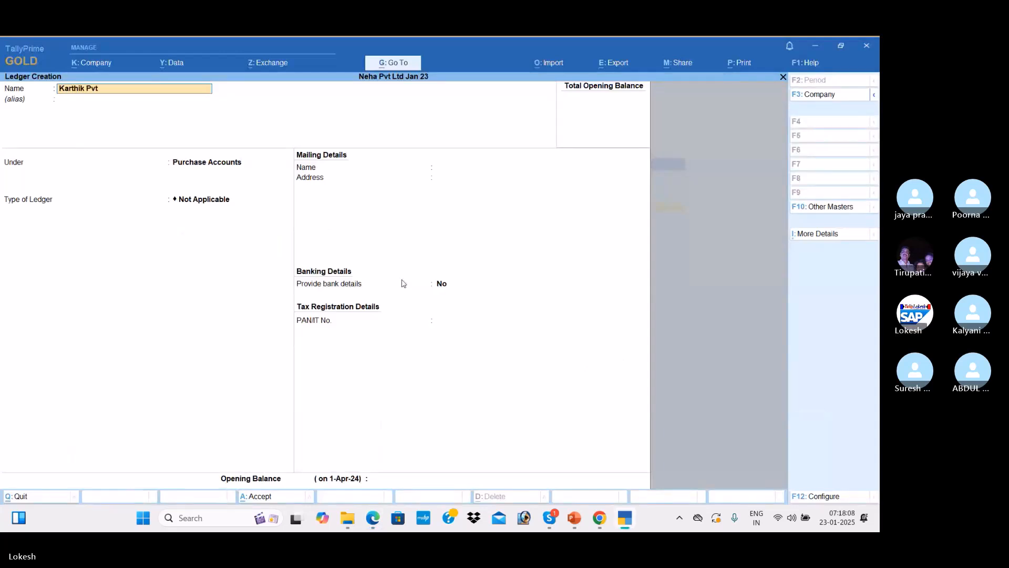
text( Ltd)
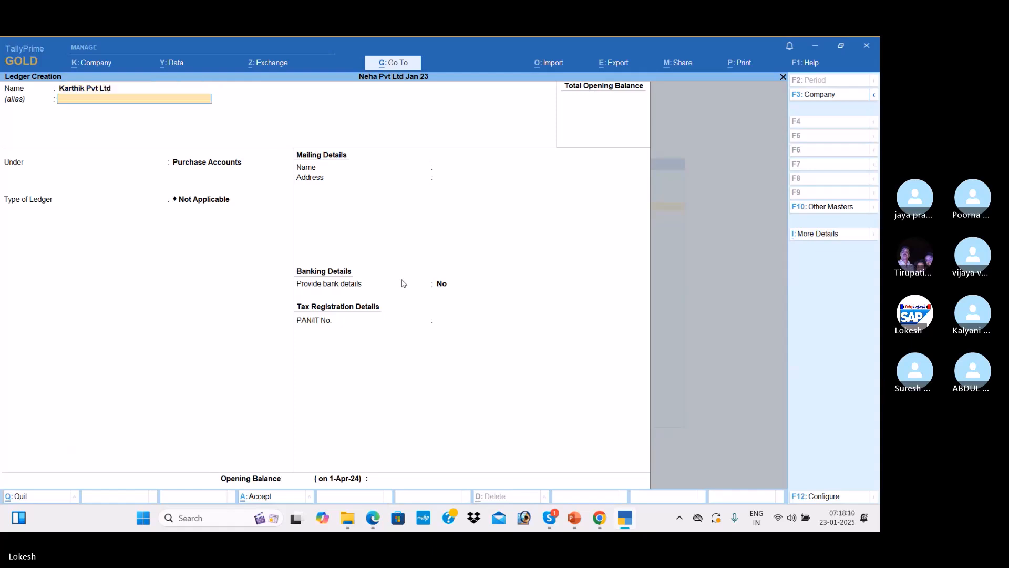
key(Return)
text(Sun)
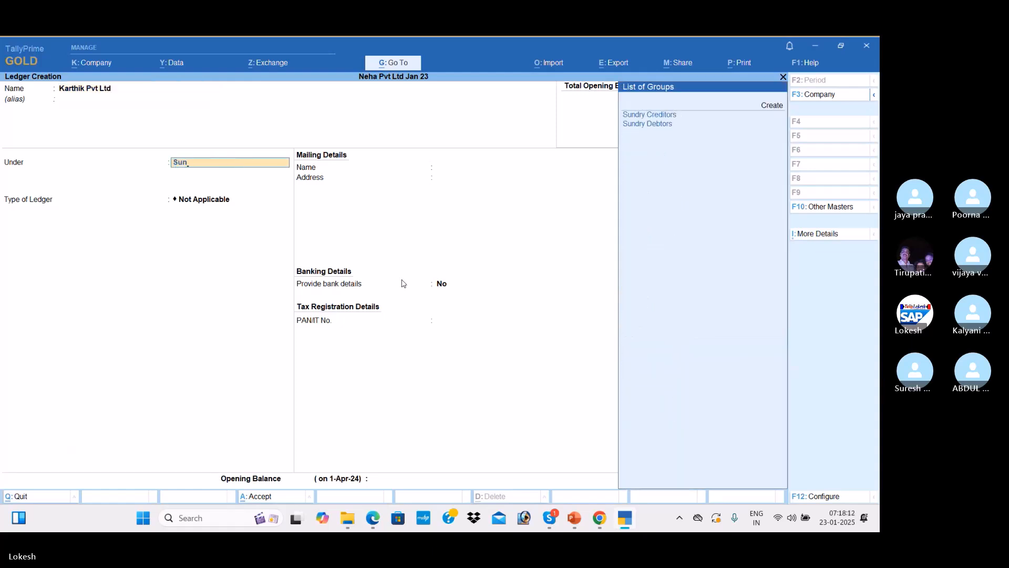
key(Return)
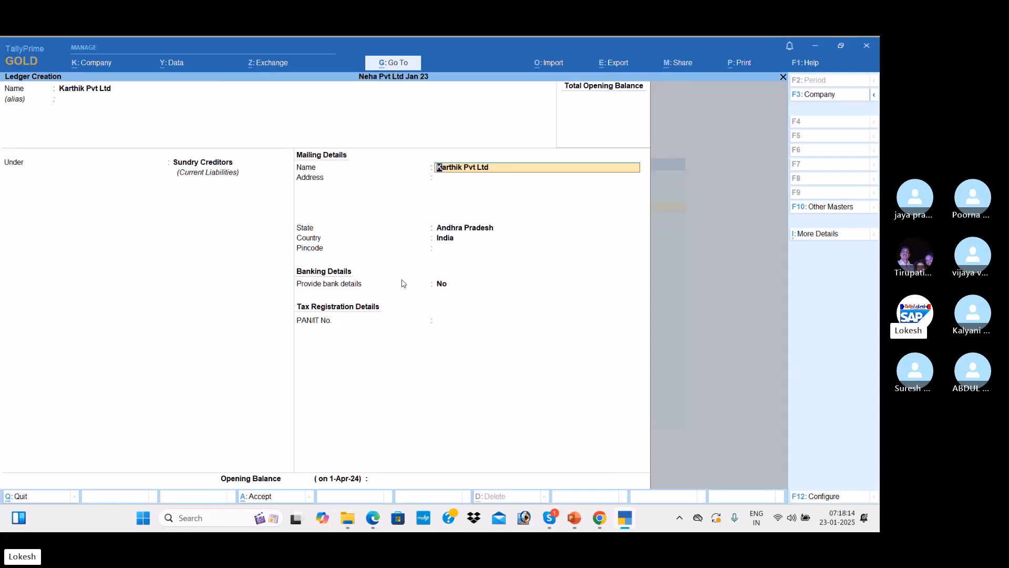
key(Return)
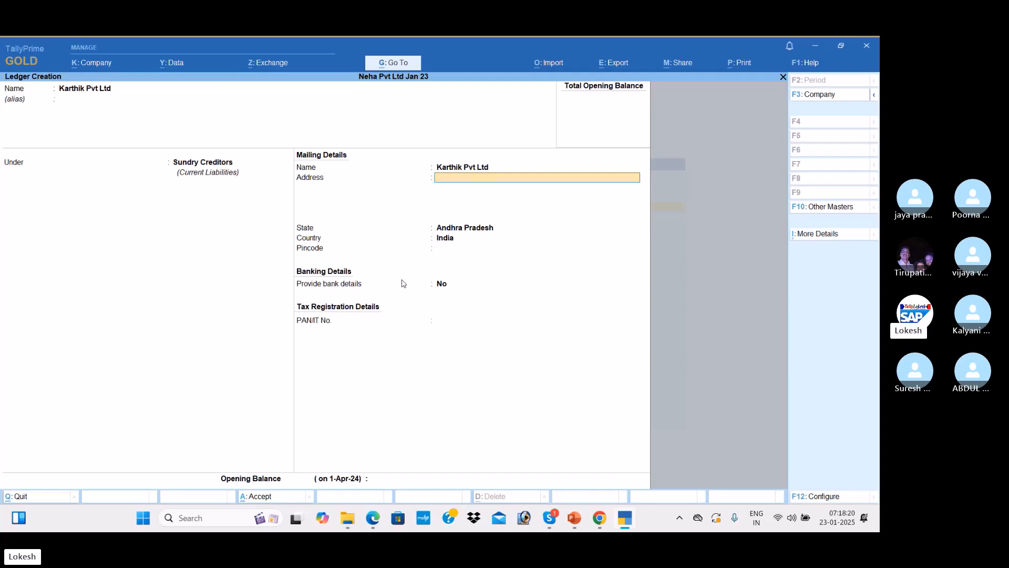
key(Return)
key(Return)
key(Return)
key(Return)
key(Return)
key(Return)
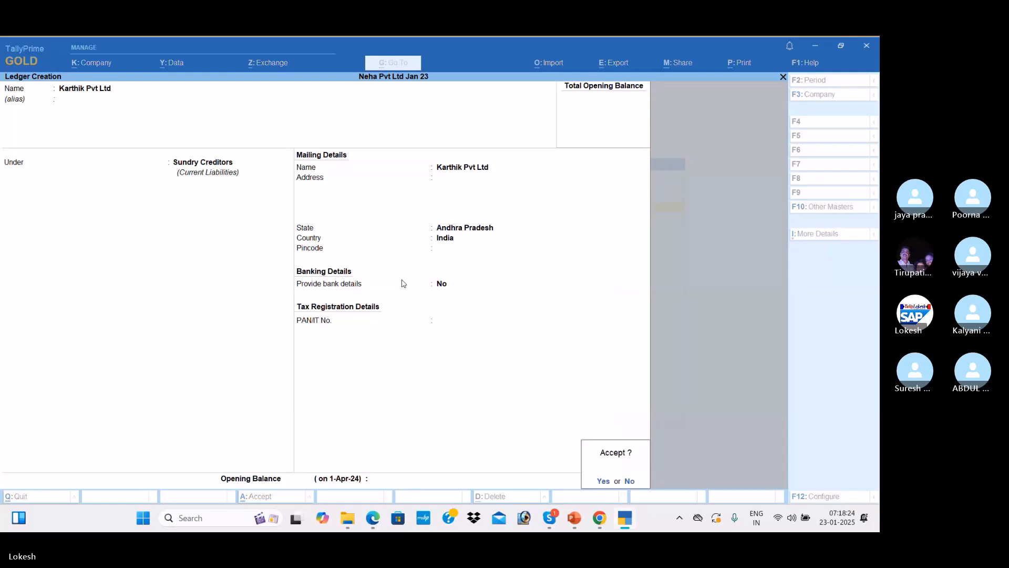
key(Return)
Scroll the transactions PDF down to row 7, Rent, then return to TallyPrime
key(alt+Tab)
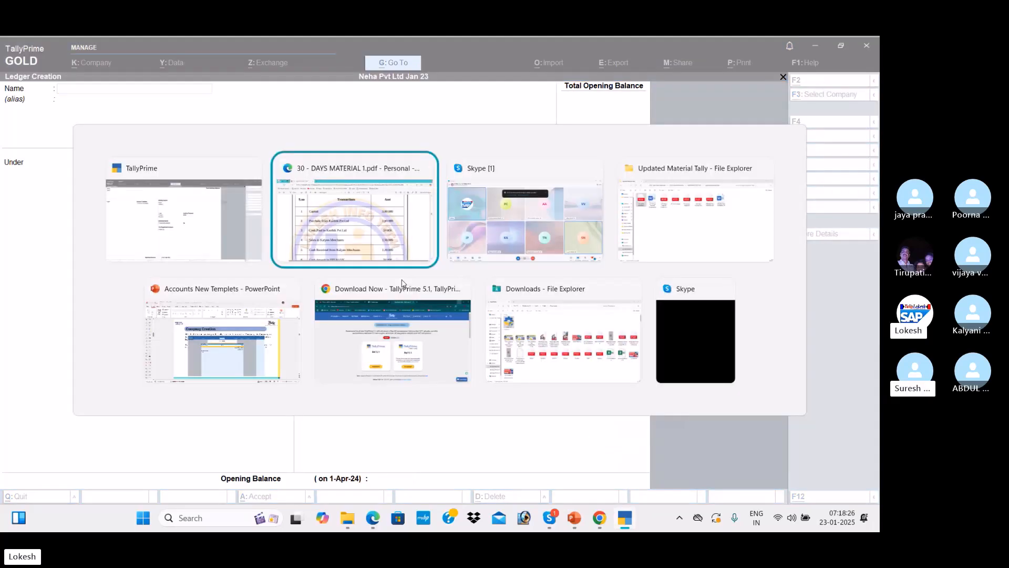
click(364, 184)
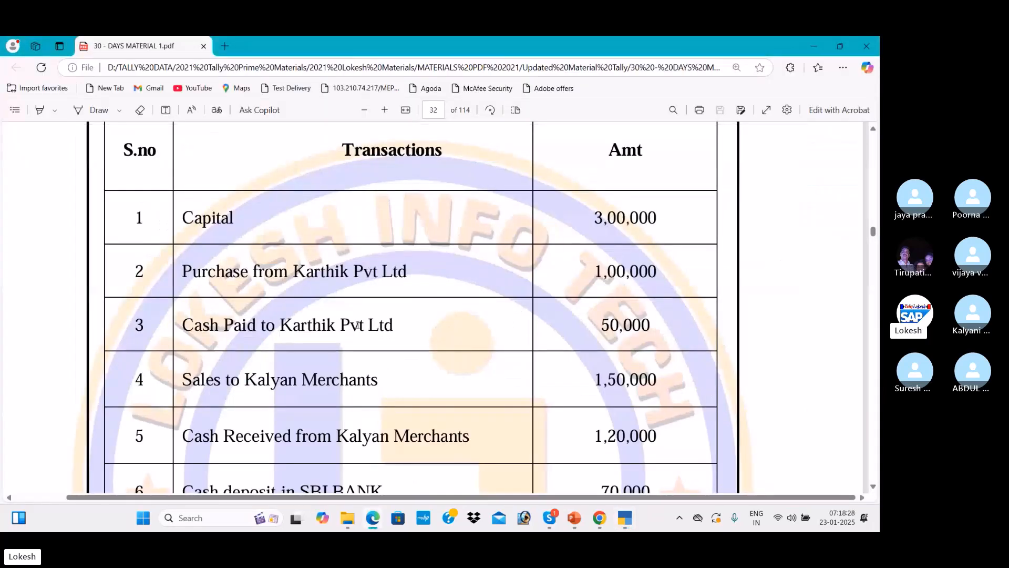
key(alt+Tab)
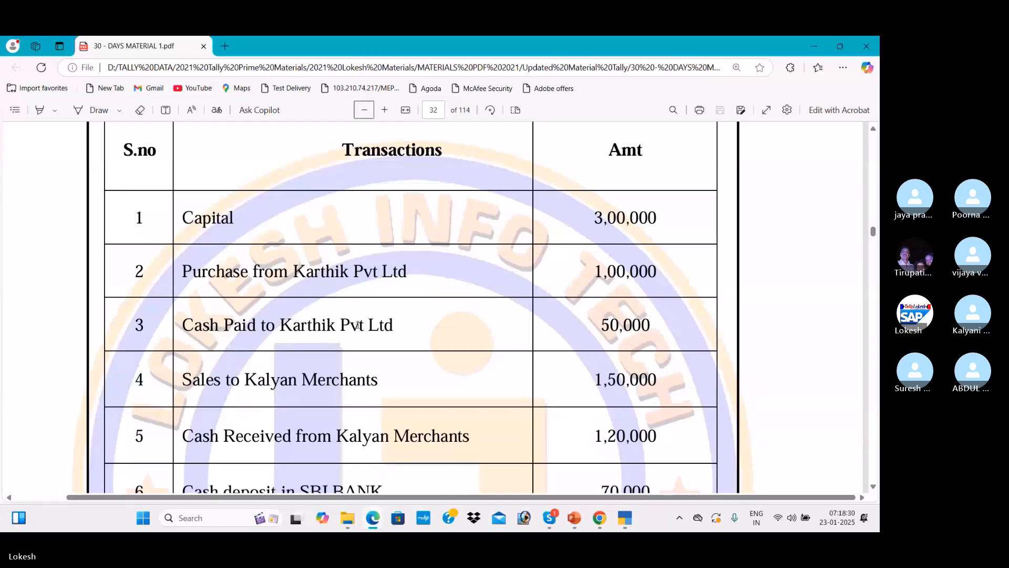
click(874, 487)
click(873, 487)
click(873, 486)
click(874, 487)
click(874, 486)
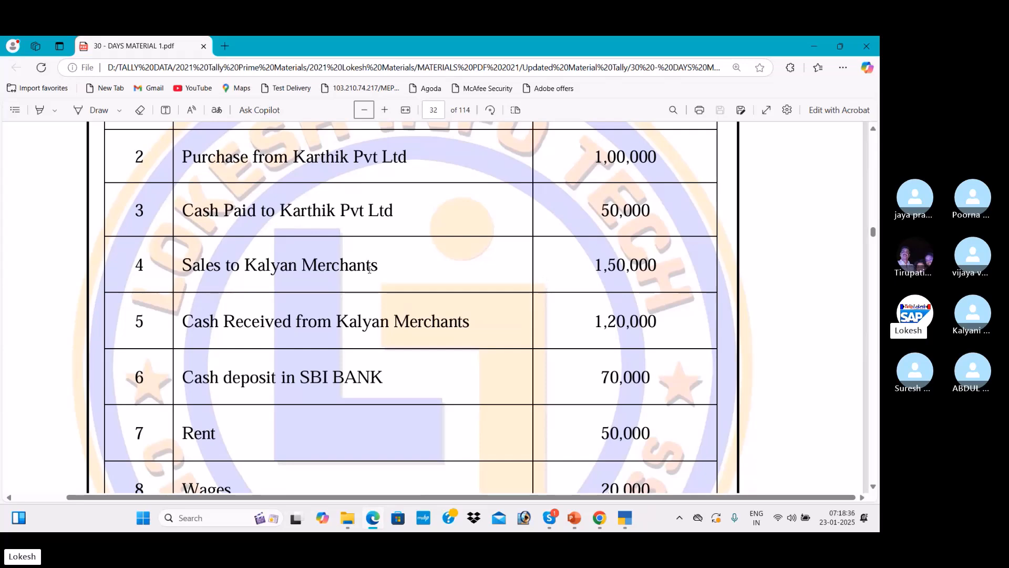
key(alt+Tab)
Create the Sales ledger under Sales Accounts, keeping Not Applicable
text(Sa)
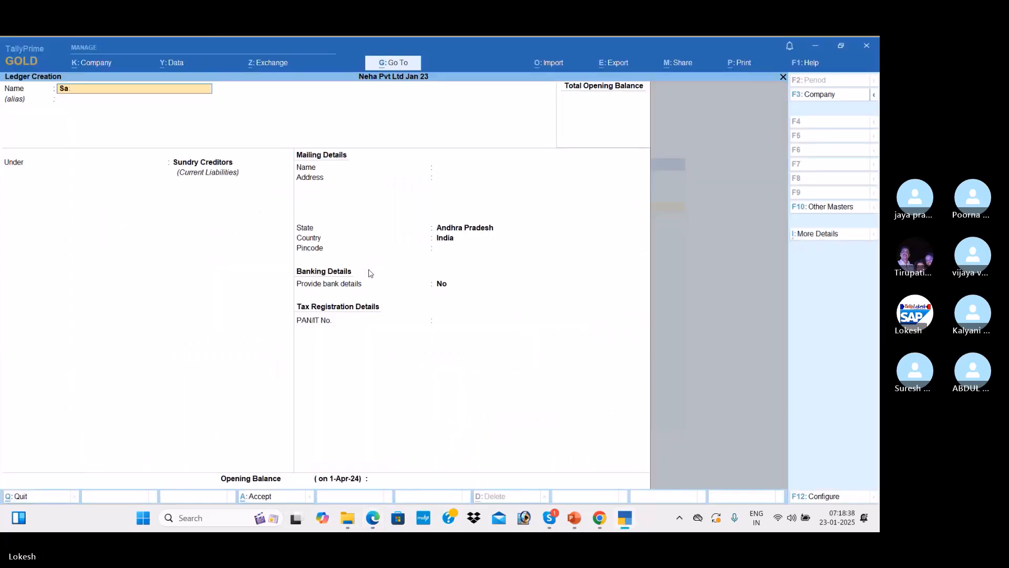
text(;es)
key(Return)
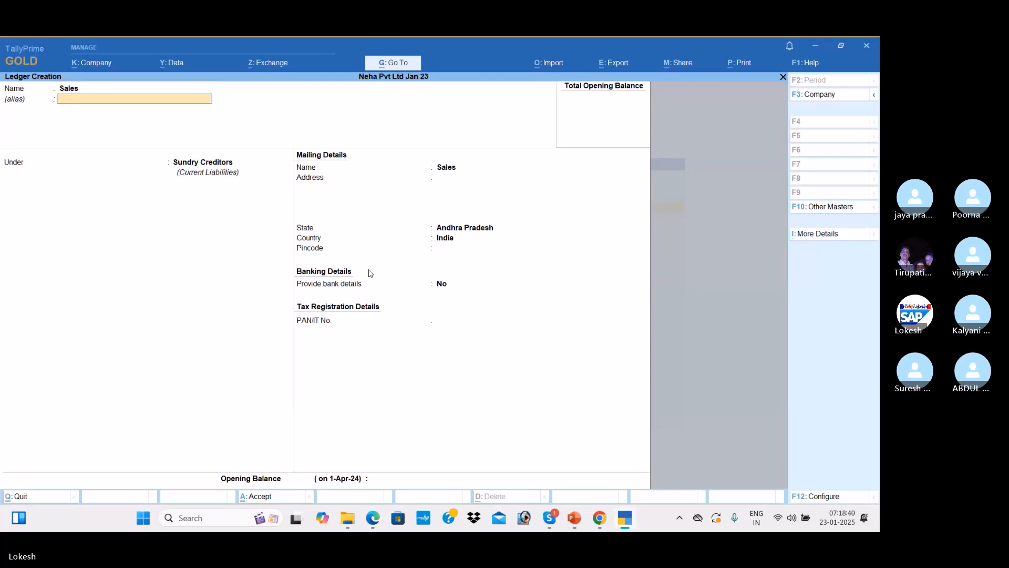
key(Return)
text(Sa)
key(Return)
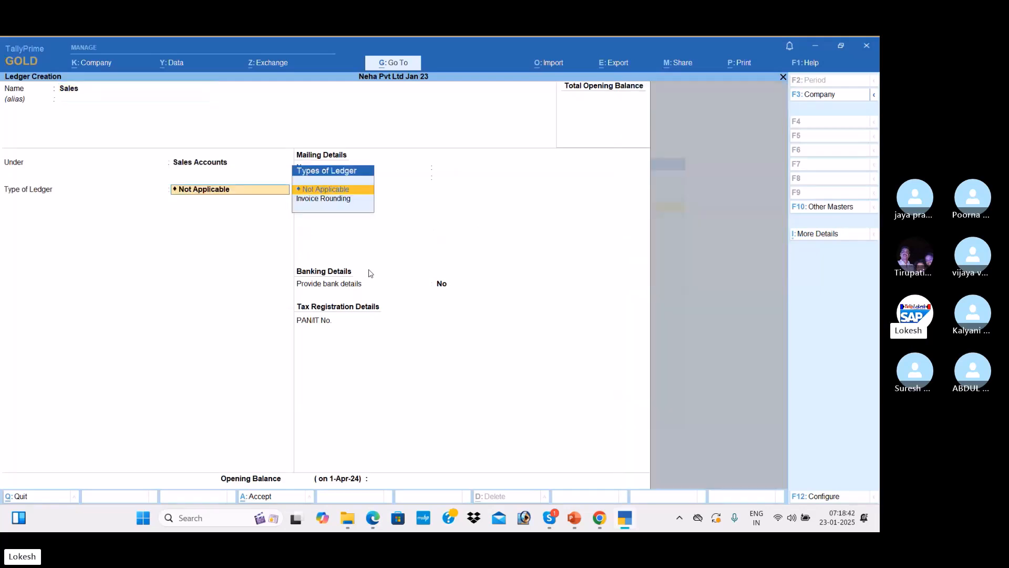
key(Return)
key(Return)
key(Return)
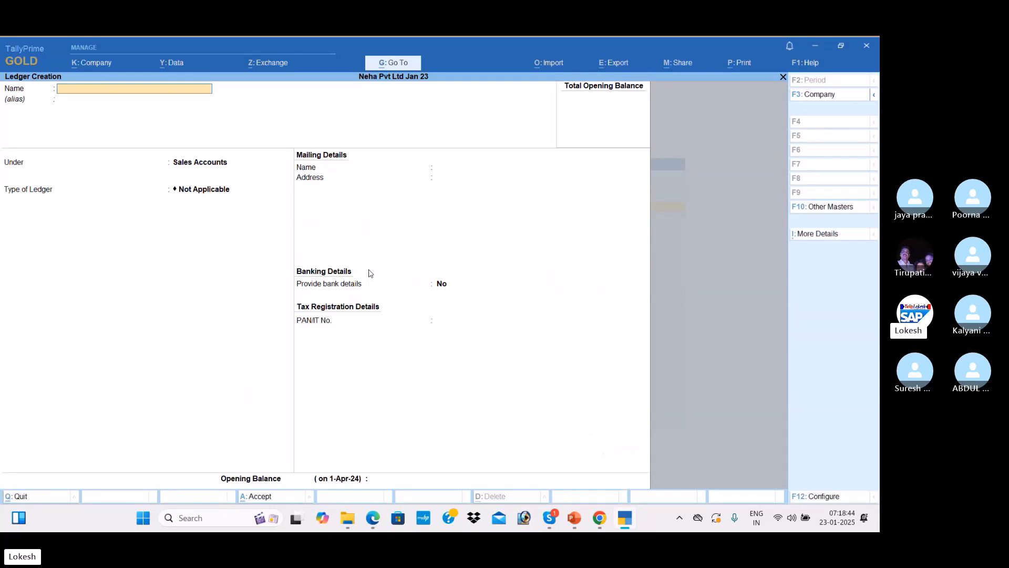
Create the Kalyan Merchants ledger under Sundry Debtors and save it
text(Kalyan merchants)
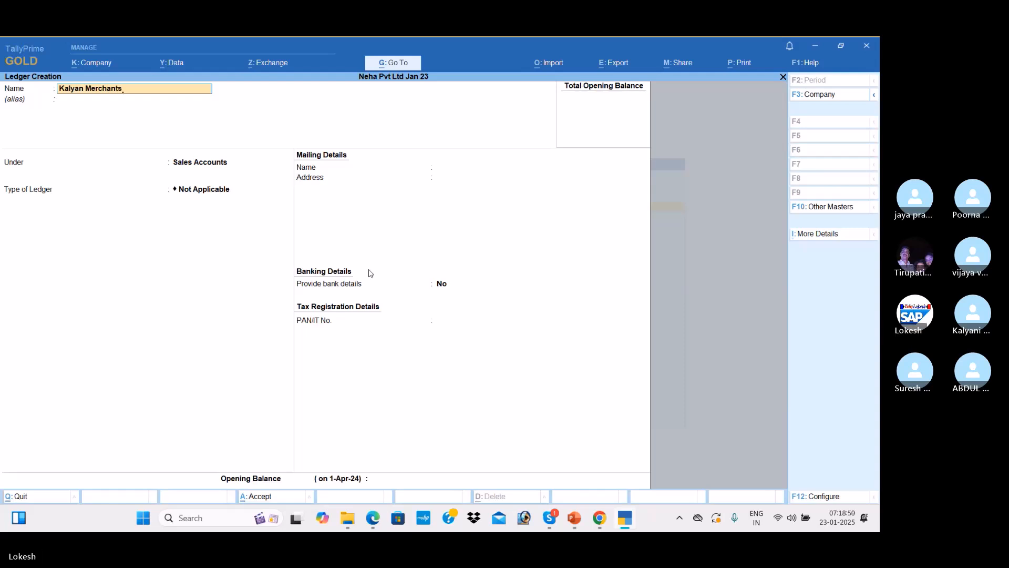
key(Return)
key(Return)
text(Sun)
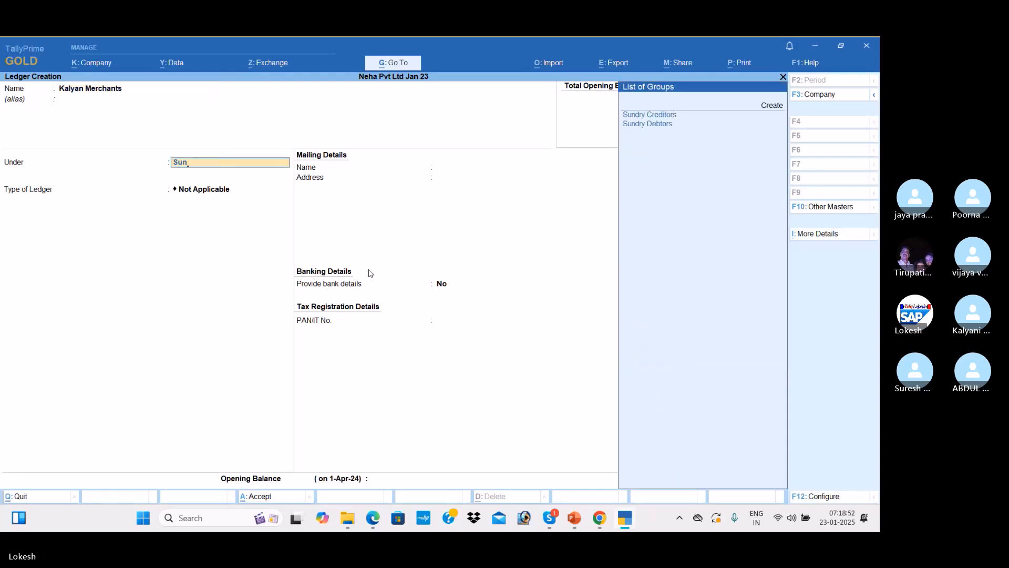
key(Down)
key(Return)
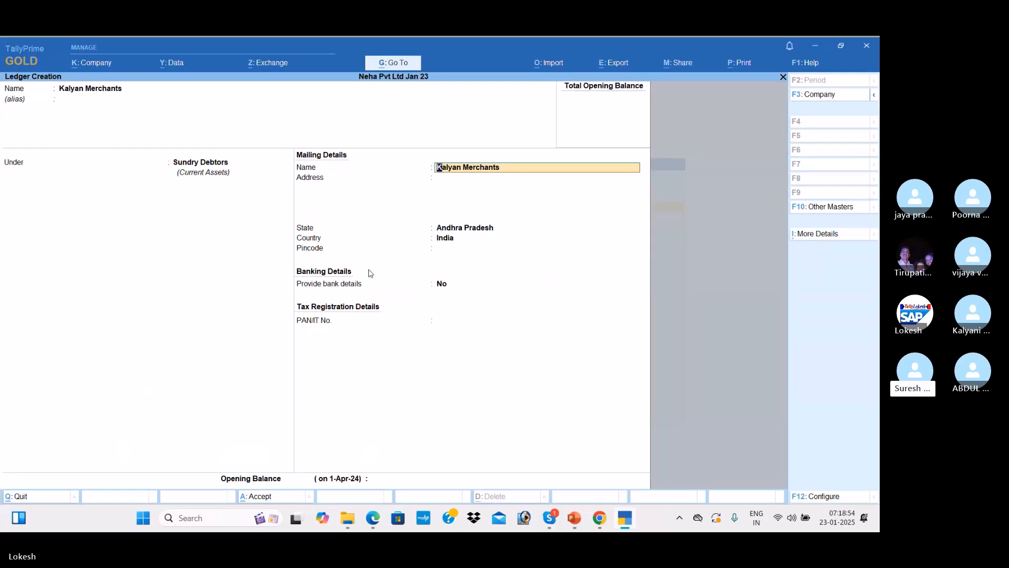
key(Return)
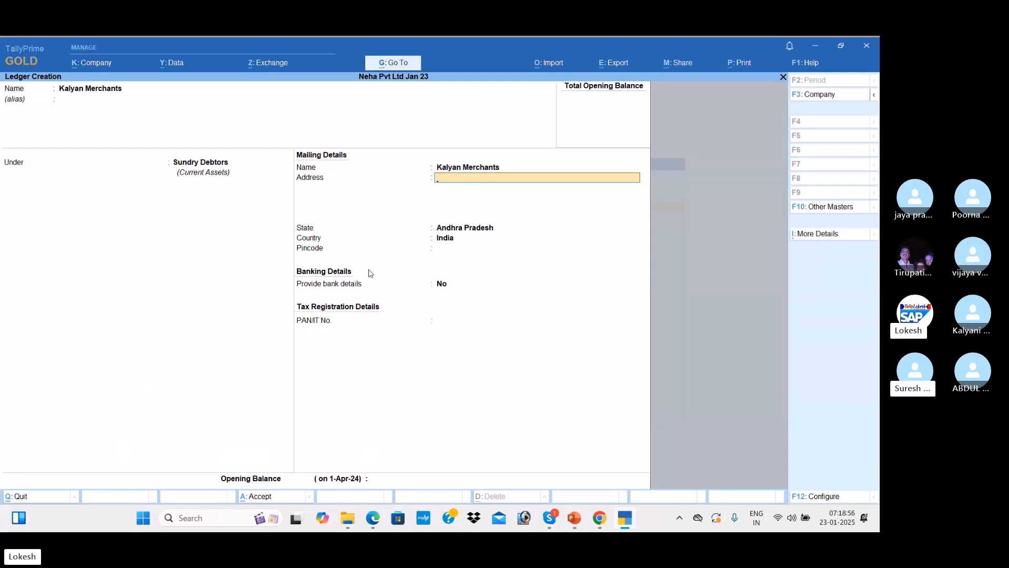
key(Return)
key(Return)
key(Return)
key(Return)
key(Return)
key(Return)
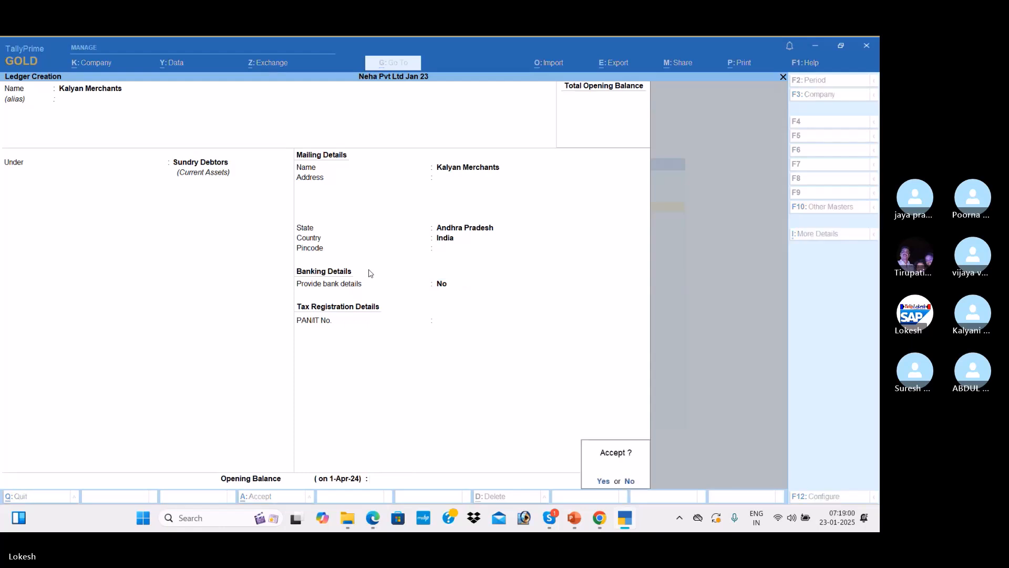
key(Return)
Scroll the PDF to row 10, Transportation Charges Received, then start a ledger named Sbi Bank
key(alt+Tab)
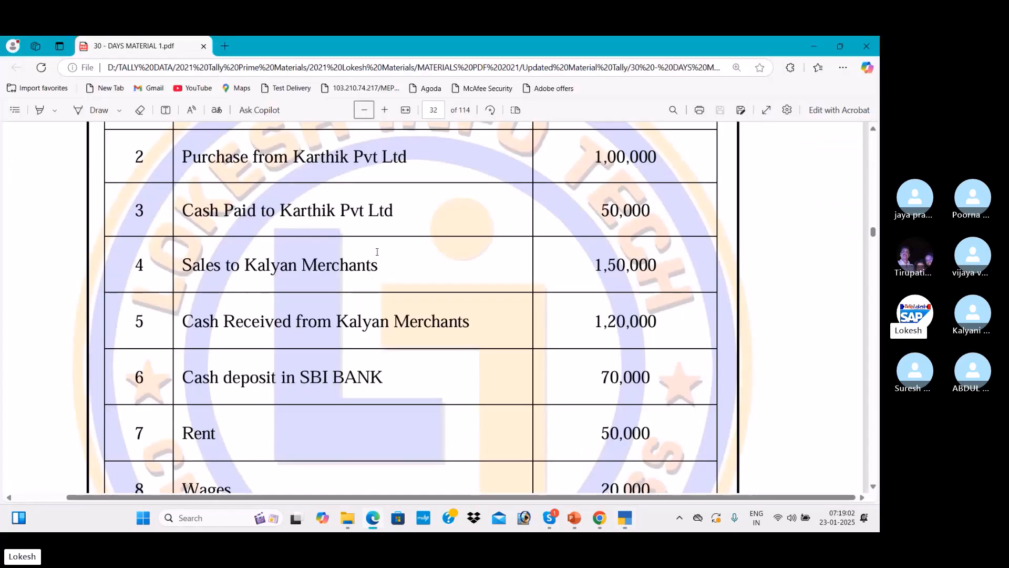
click(873, 486)
scroll(874, 489, down, 2)
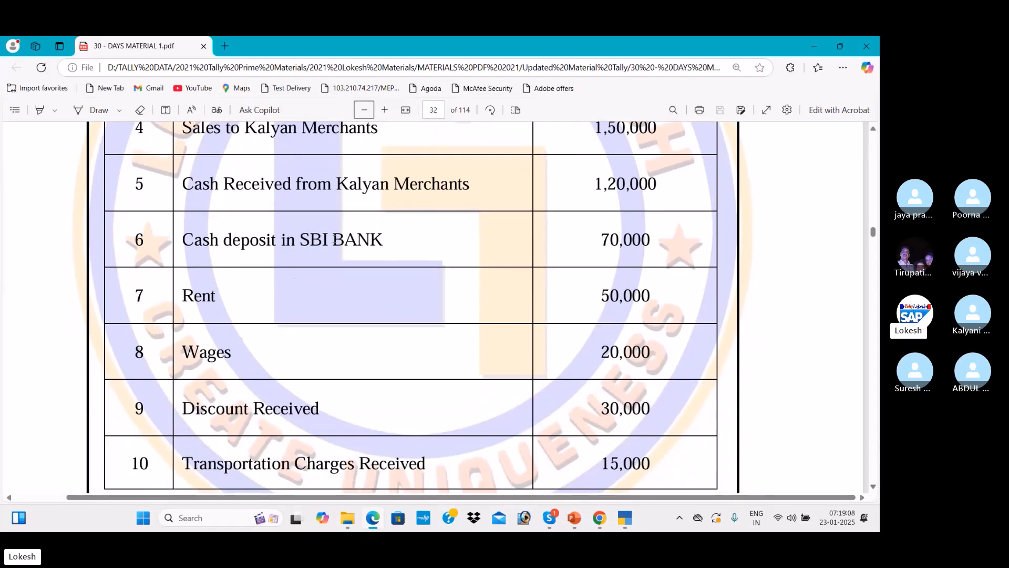
key(alt+Tab)
text(Sbi Ba)
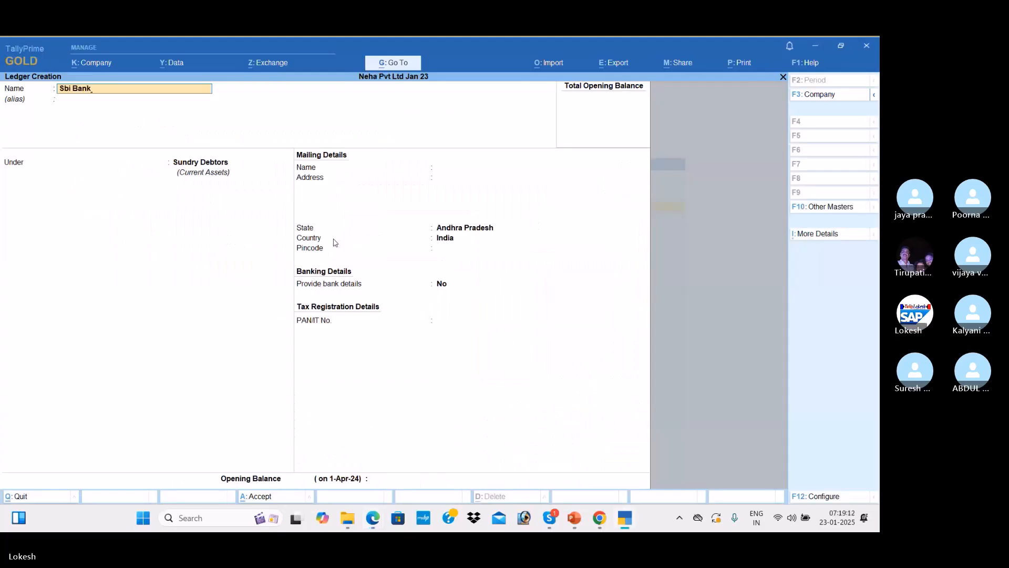
Save the Sbi Bank ledger under Bank Accounts with no opening balance
key(Return)
key(Return)
text(Ba)
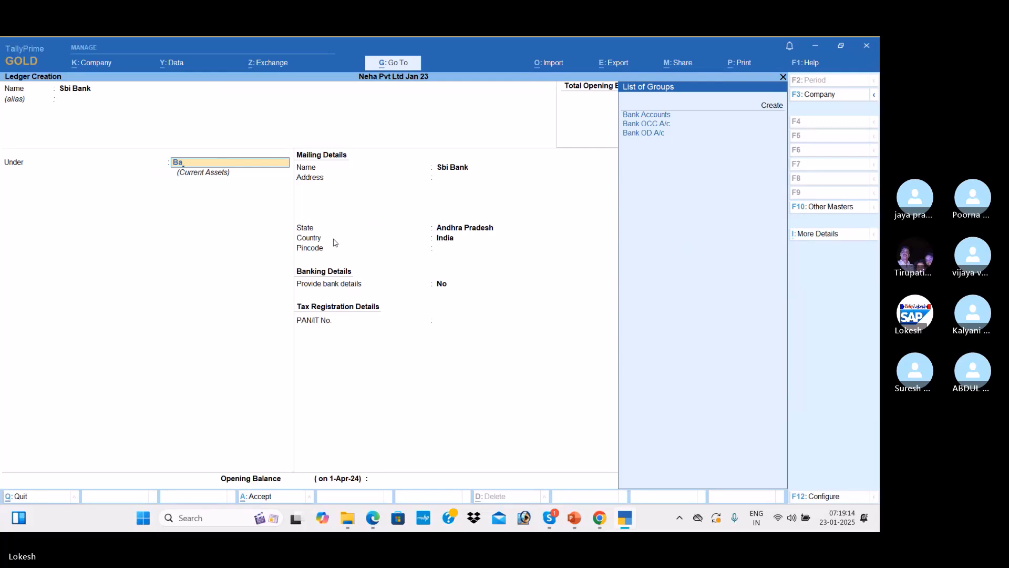
key(Return)
key(Return)
key(Return)
key(Return)
key(Return)
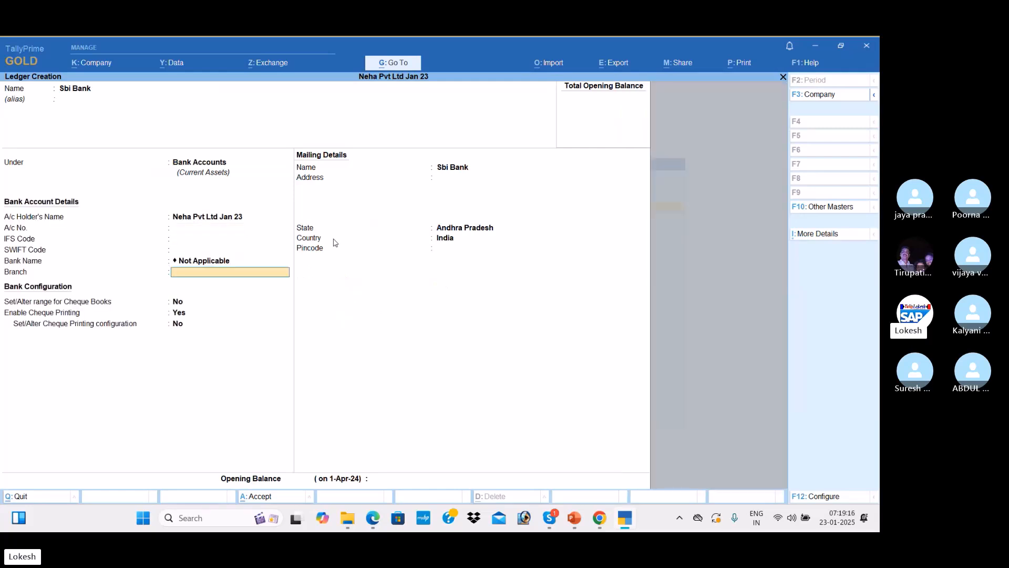
key(Return)
key(Return)
key(Return)
key(Return)
key(Return)
key(Return)
key(Return)
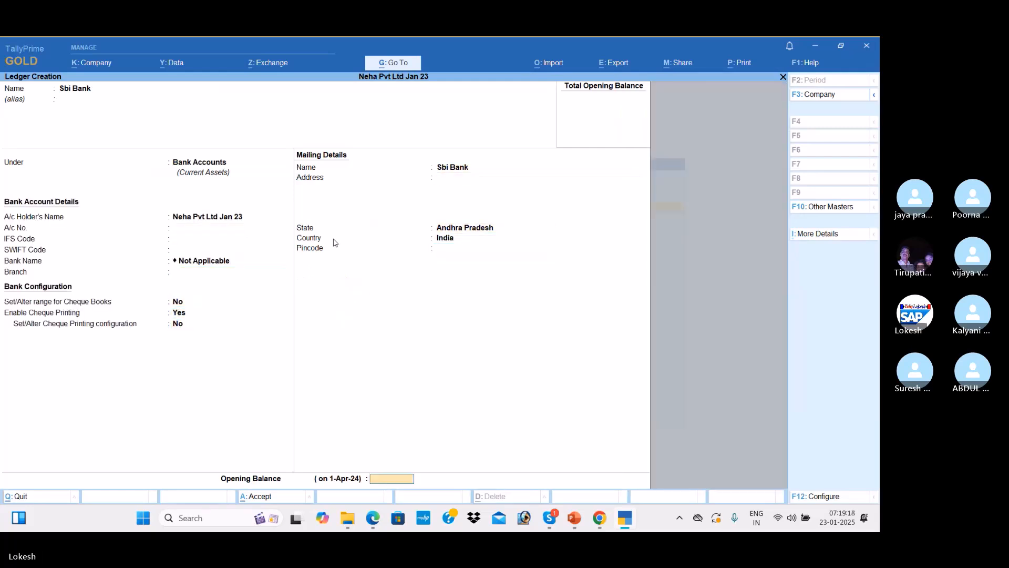
key(Return)
key(Return)
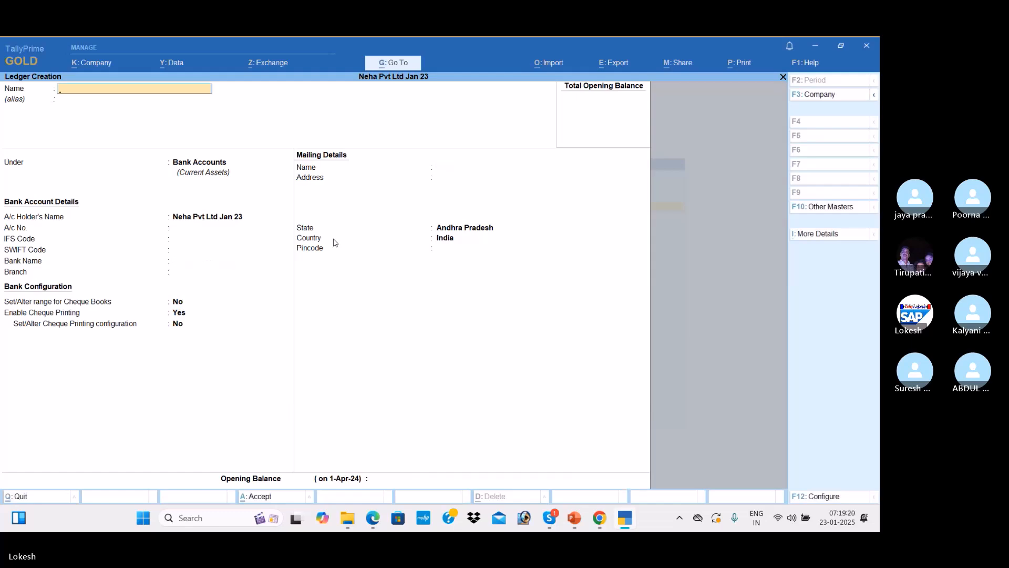
key(alt+Tab)
key(alt+Tab)
text(Re)
key(Return)
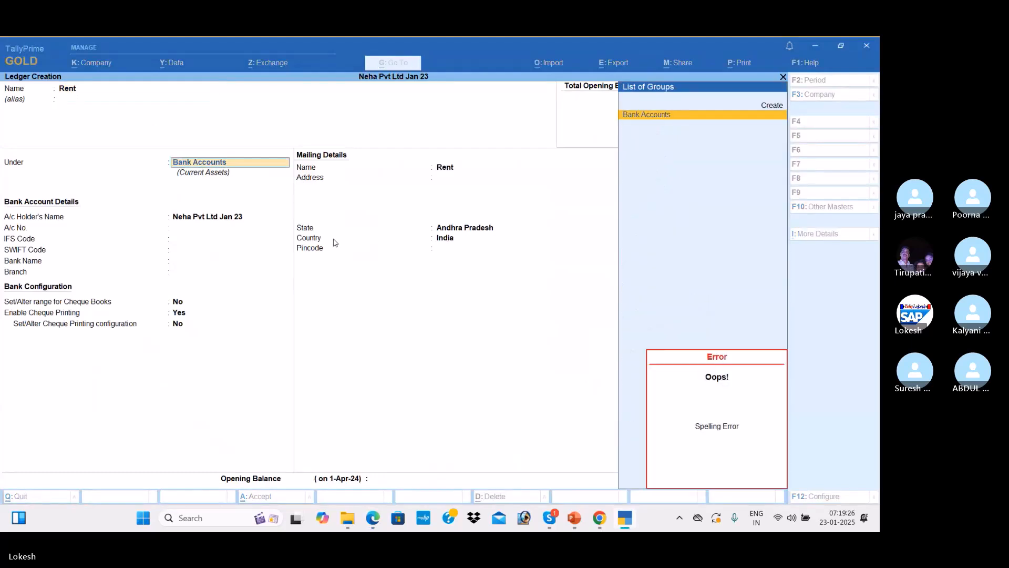
Create the Rent ledger, correcting its group to Indirect Expenses
key(BackSpace)
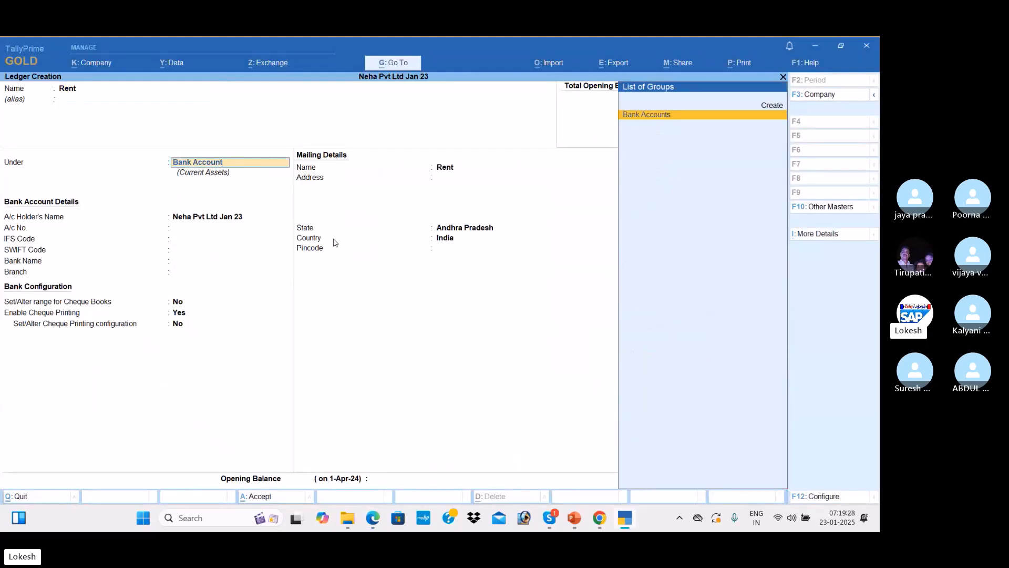
key(Return)
key(BackSpace)
key(BackSpace)
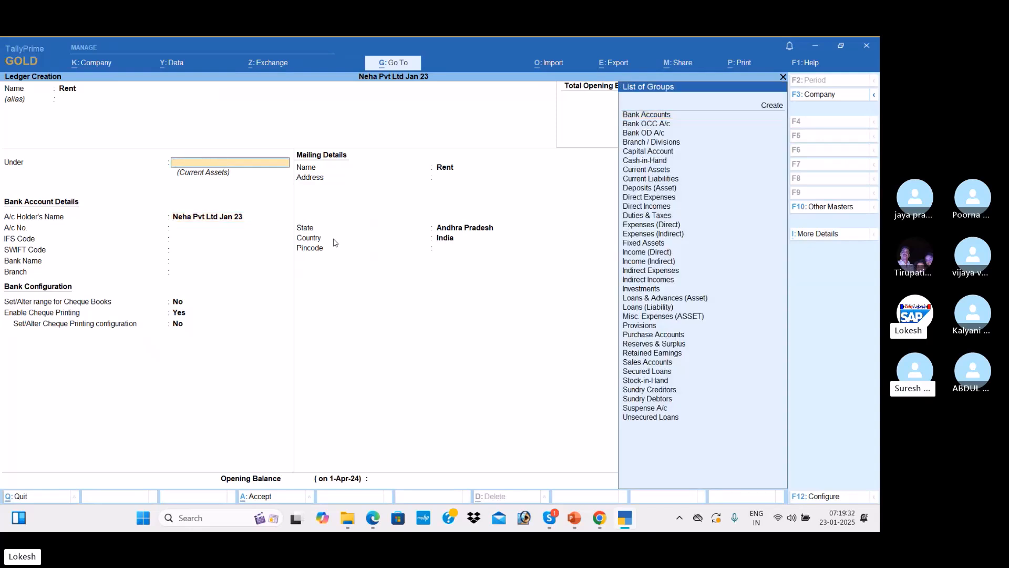
text(Ind)
key(Down)
key(Down)
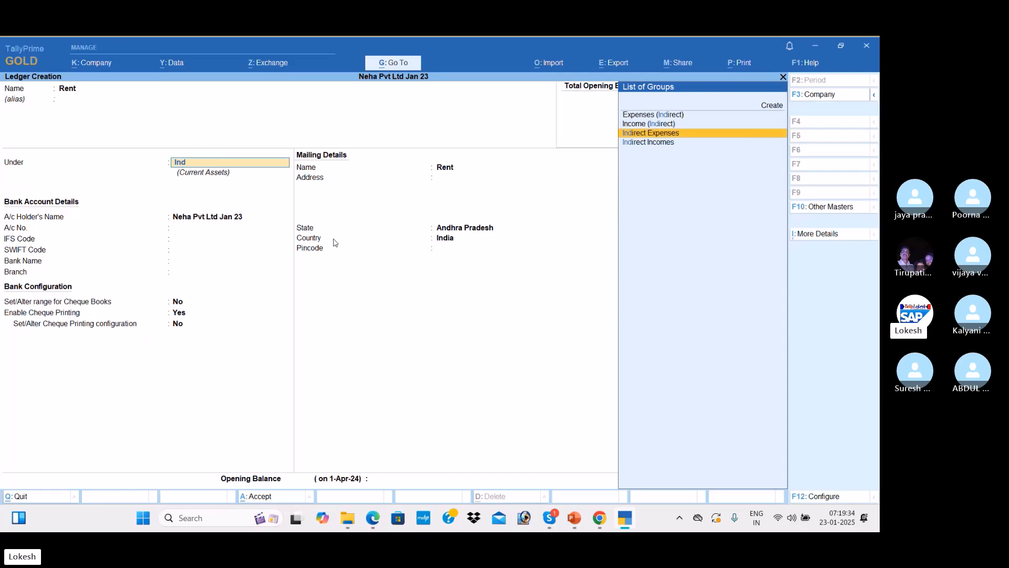
key(Return)
key(Return)
Create the Wages ledger under Direct Expenses, then enter the next name, Discount Recieved
key(Return)
key(Return)
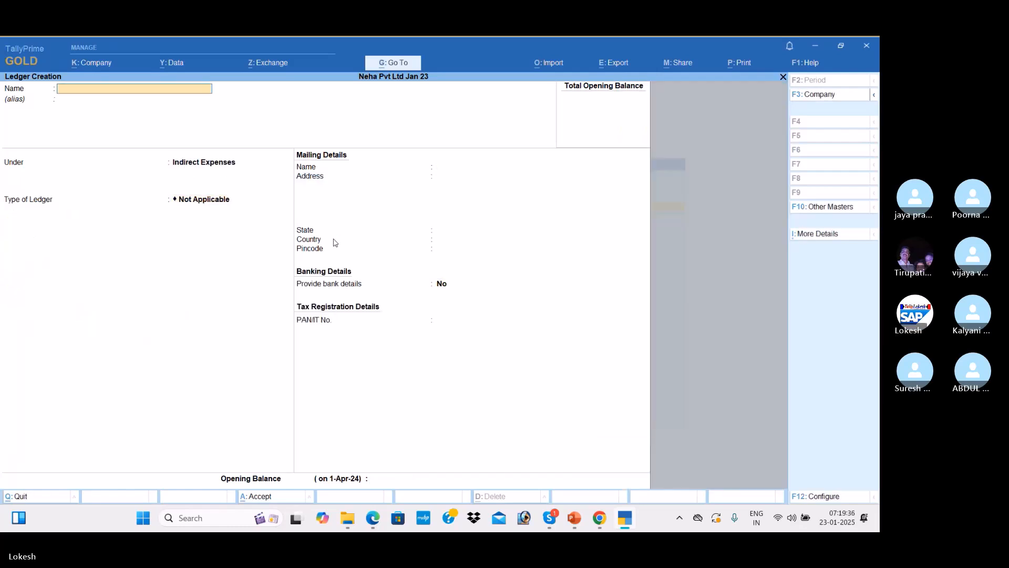
text(Wages)
key(Return)
key(Return)
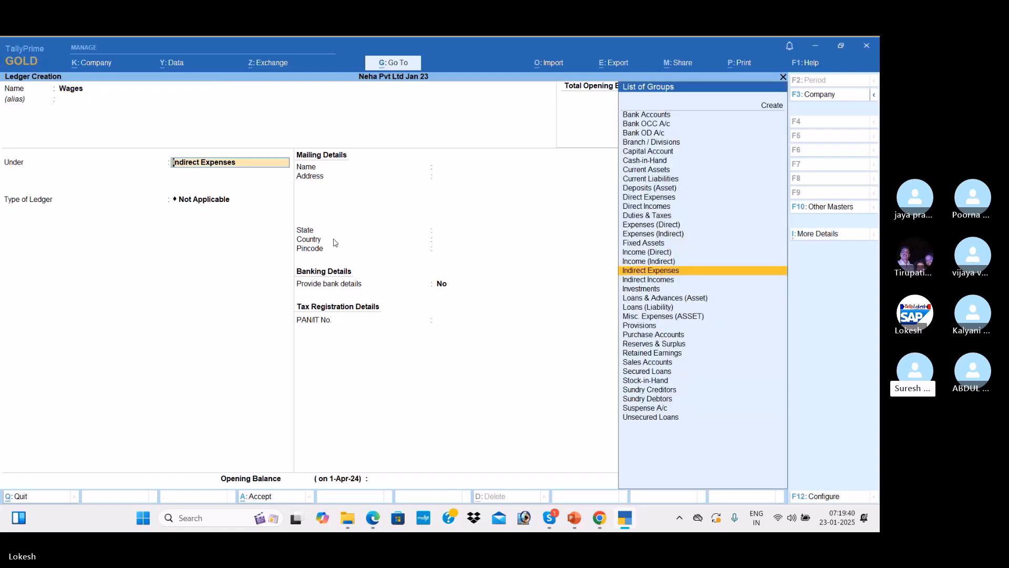
text(di)
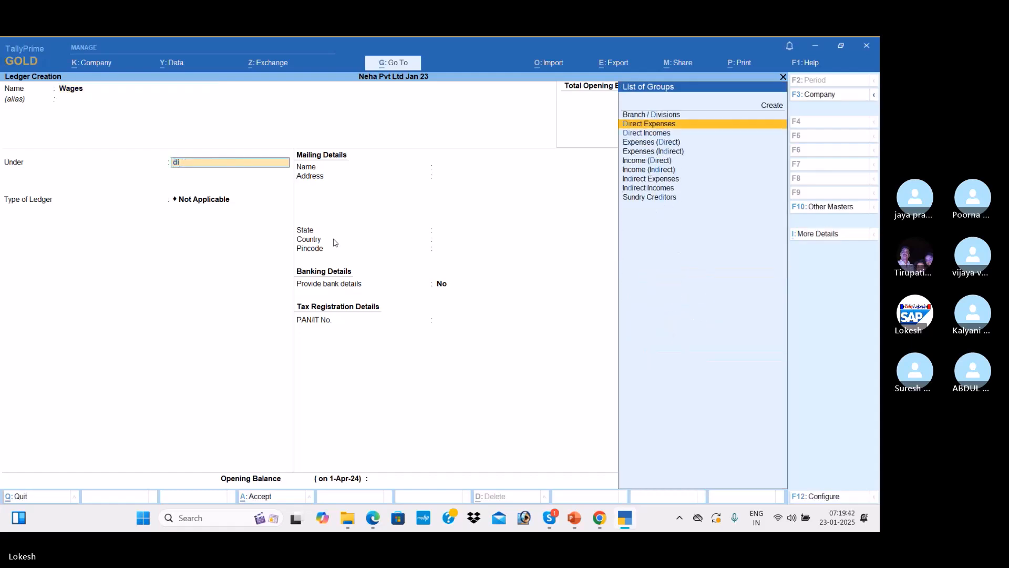
key(Return)
key(Return)
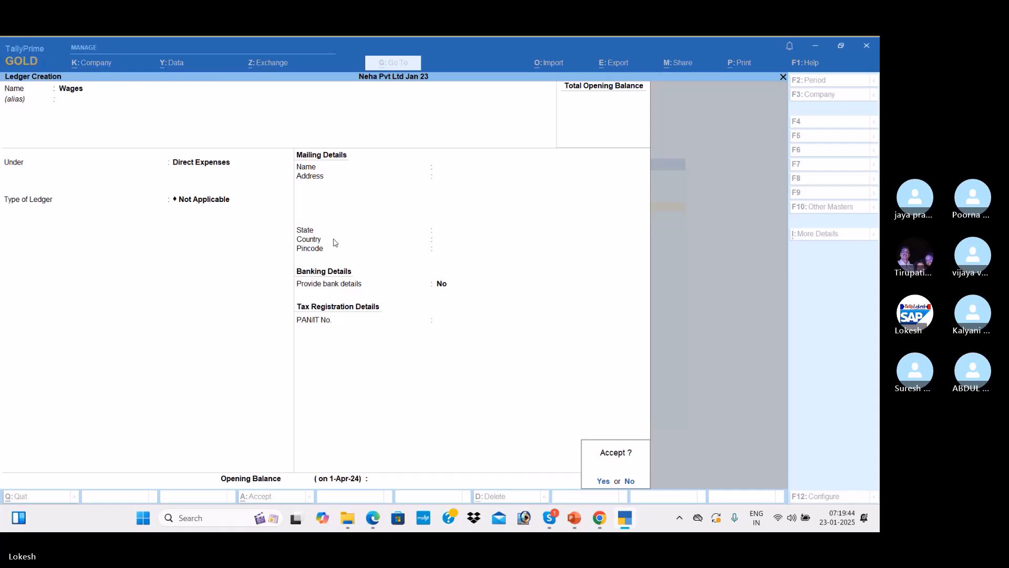
key(Return)
key(alt+Tab)
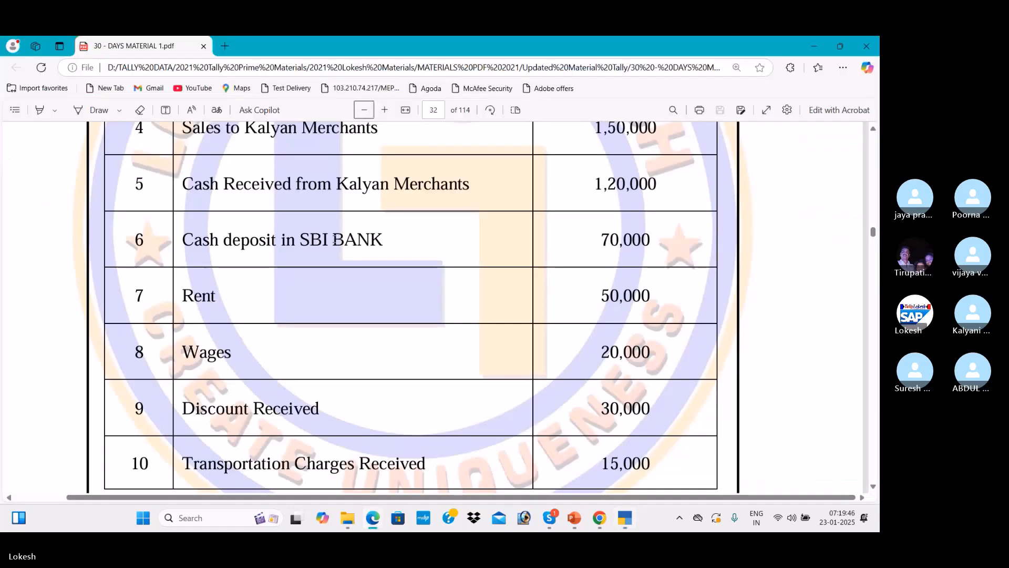
key(alt+Tab)
text(Discount Rec)
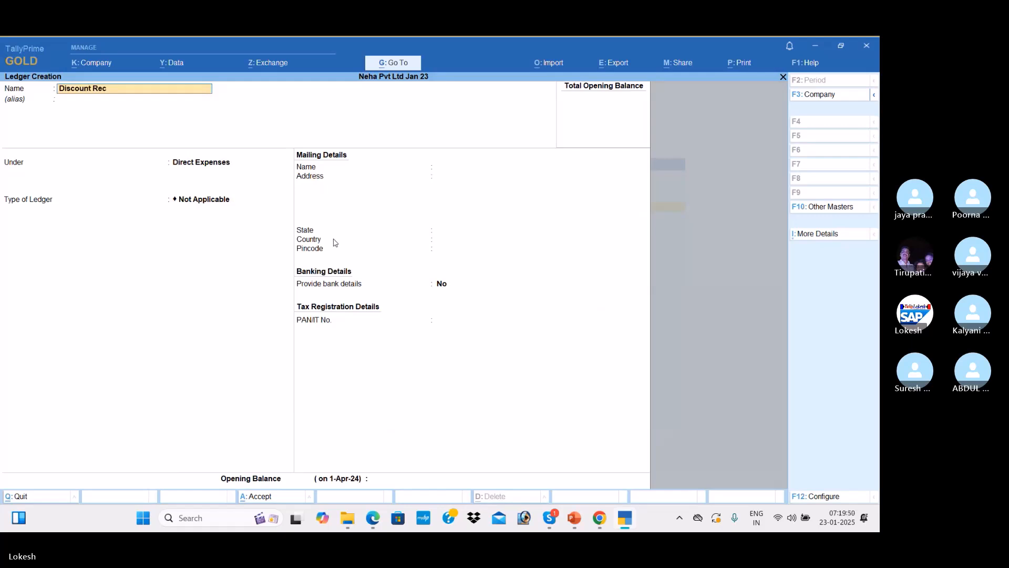
text(ieved)
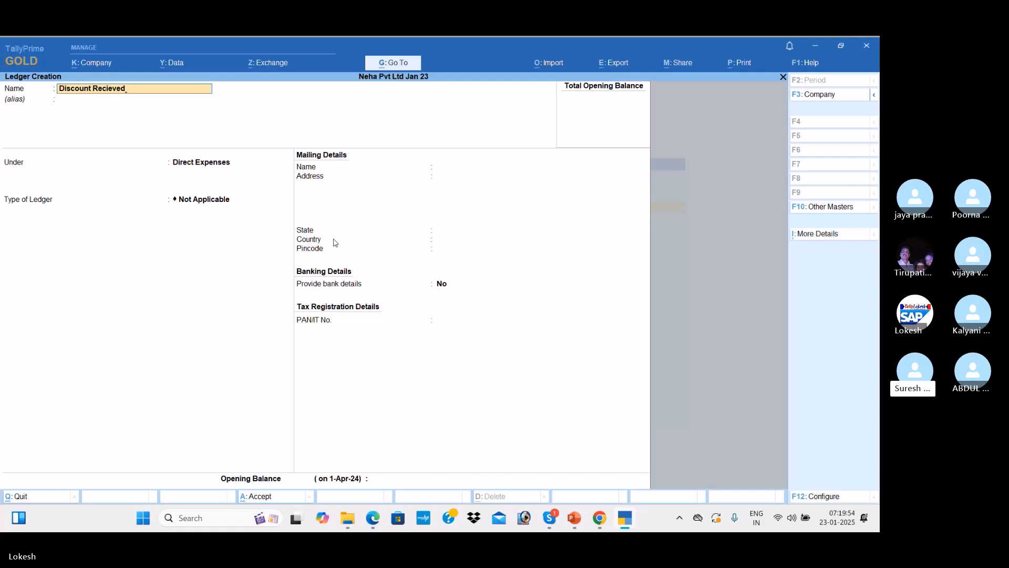
Group the Discount Recieved ledger under Indirect Incomes and finish it without an opening balance
key(Return)
key(Return)
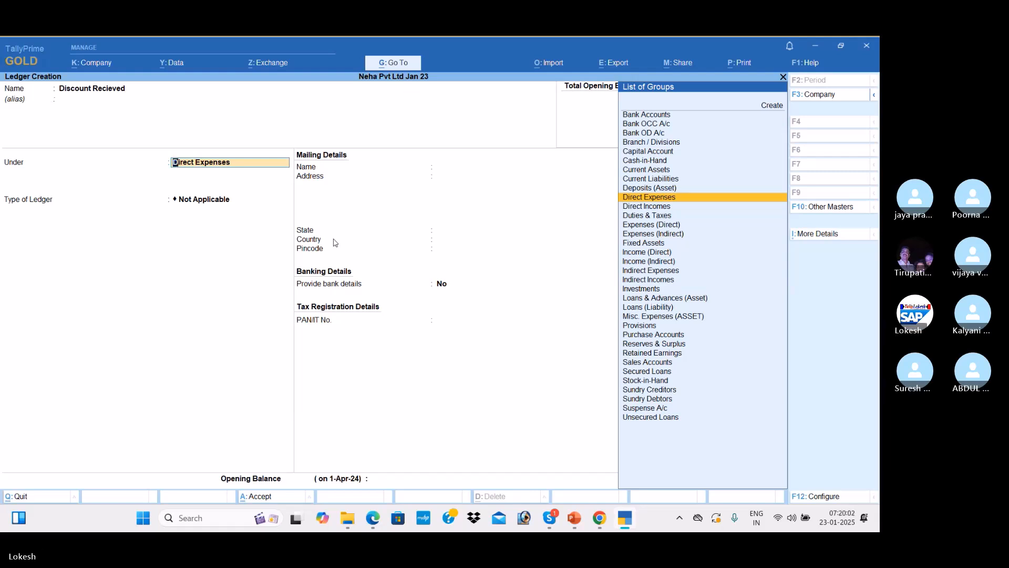
text(Ind)
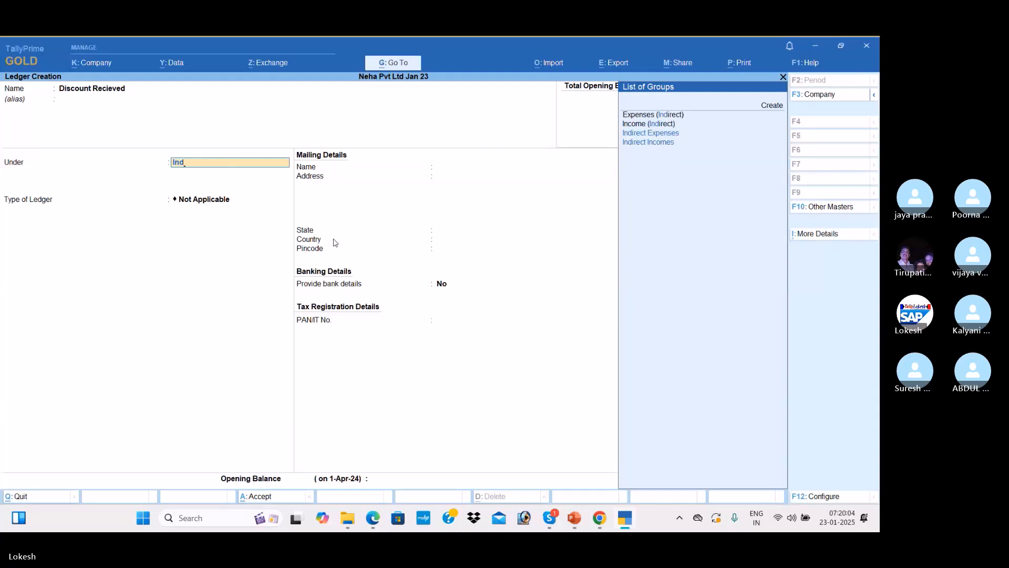
key(Down)
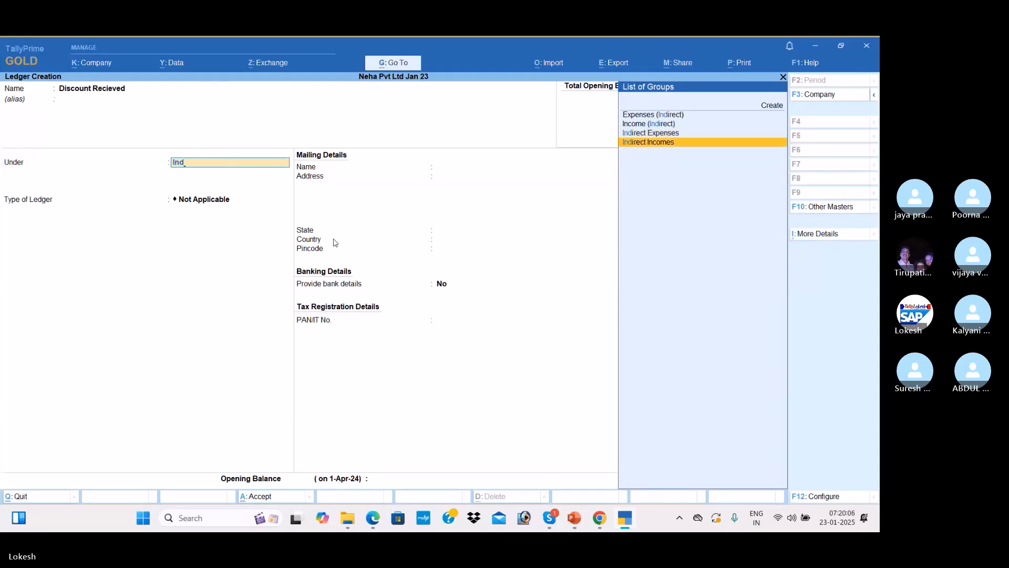
key(Return)
key(Return)
key(Return)
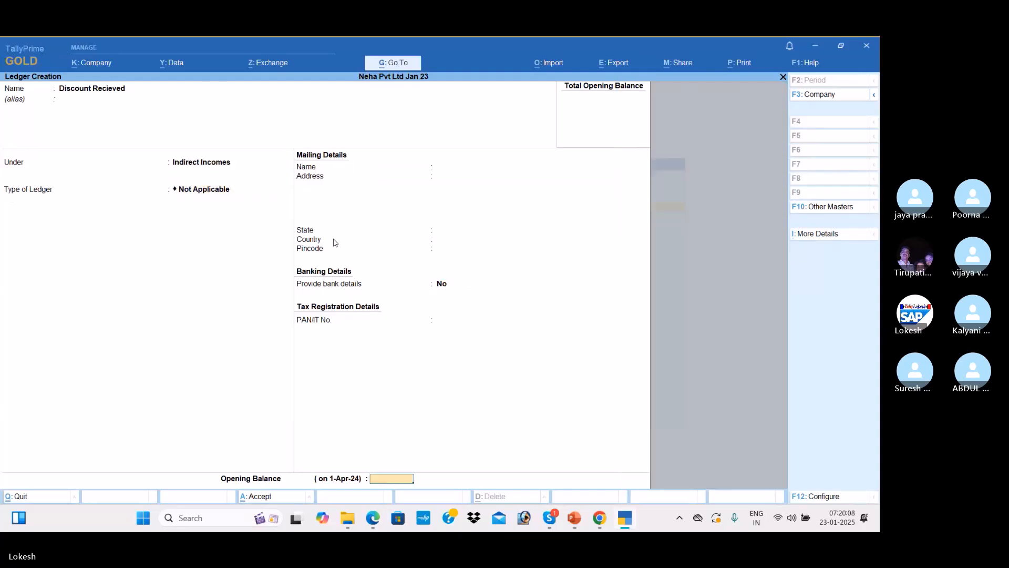
key(Return)
key(Return)
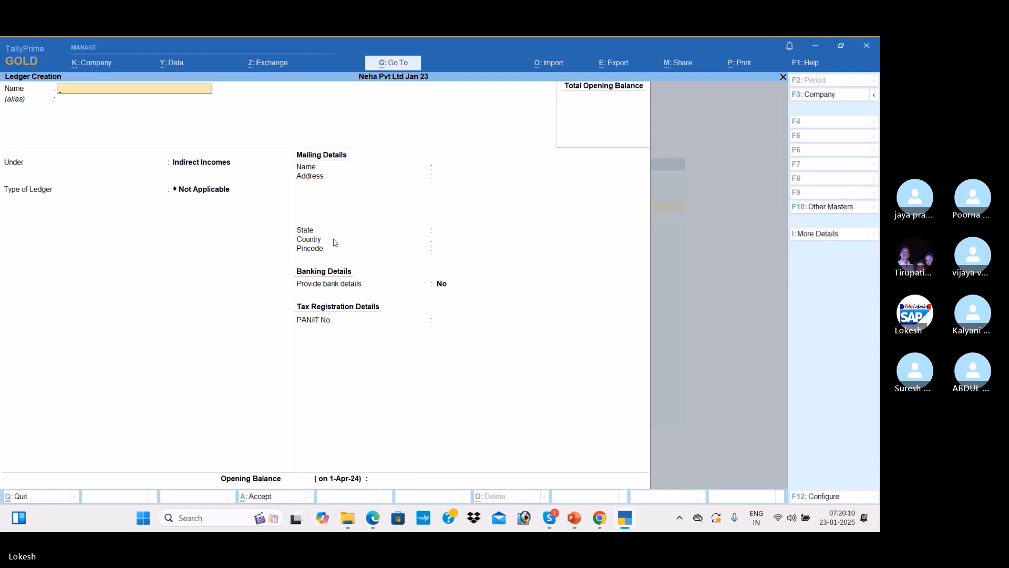
Create the Transportation Charges Received ledger under Direct Incomes and save it
text(Transportation charges Received)
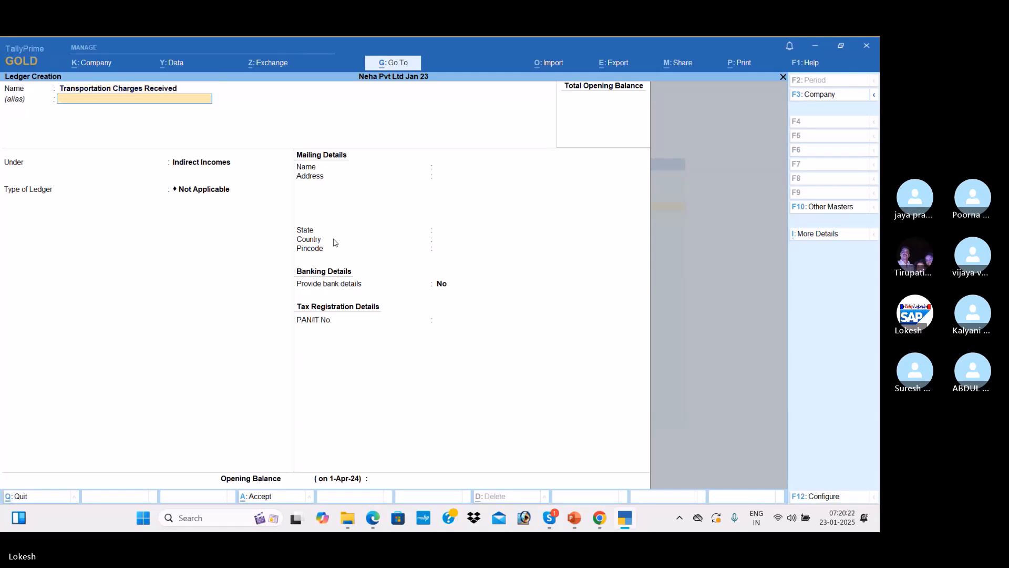
key(Return)
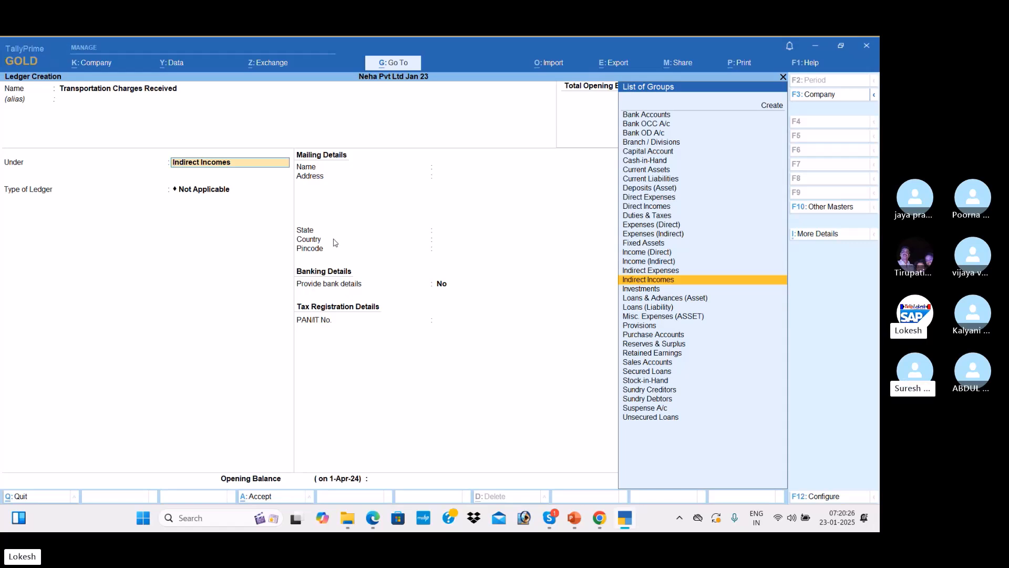
text(Di)
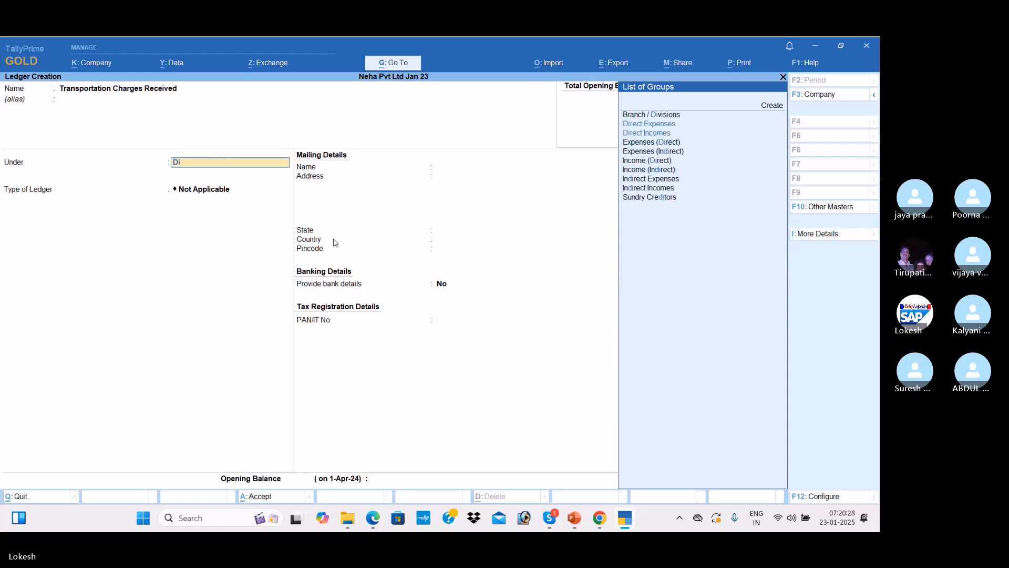
key(Down)
key(Down)
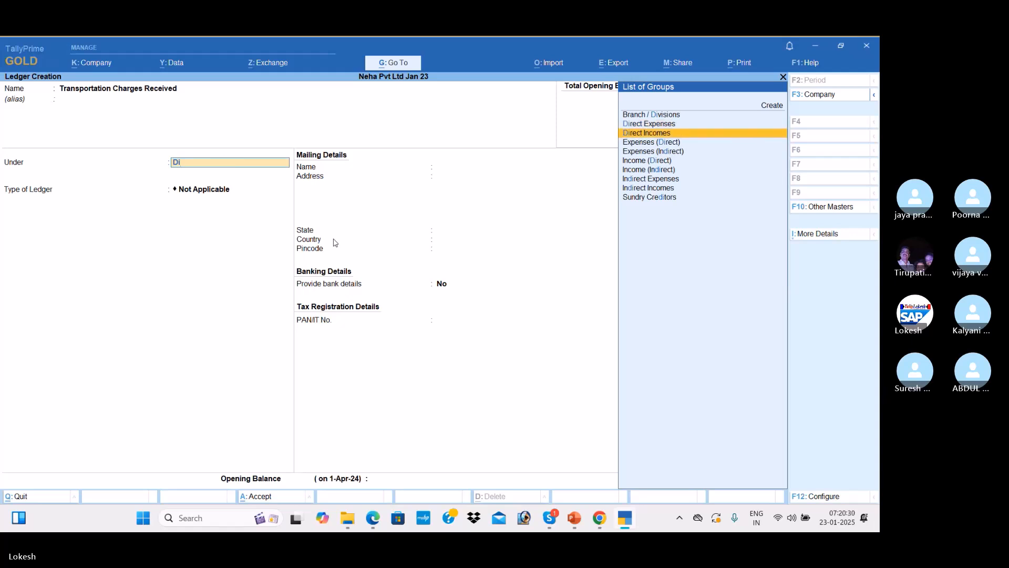
key(Return)
key(Return)
key(Return)
key(Return)
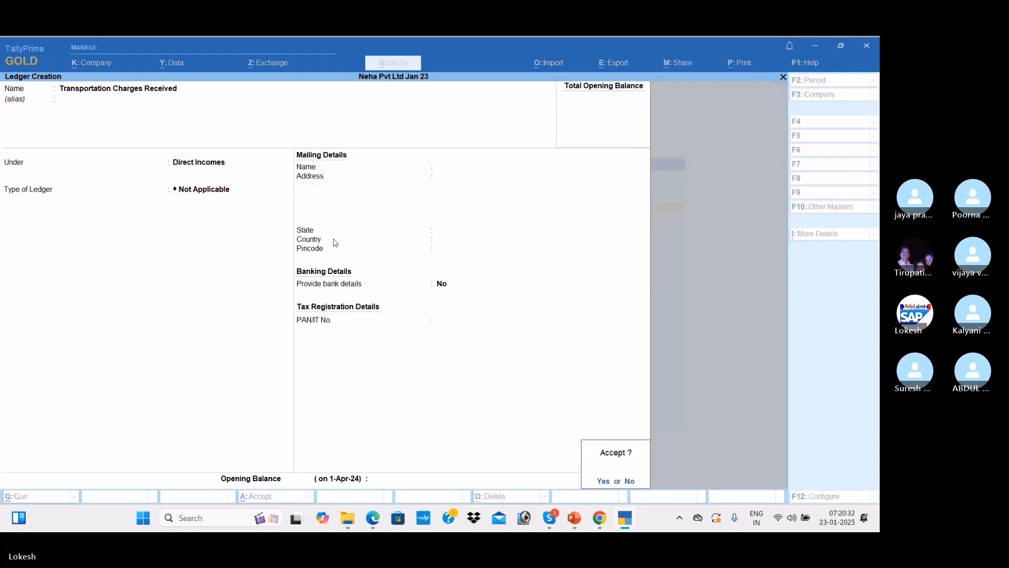
key(Return)
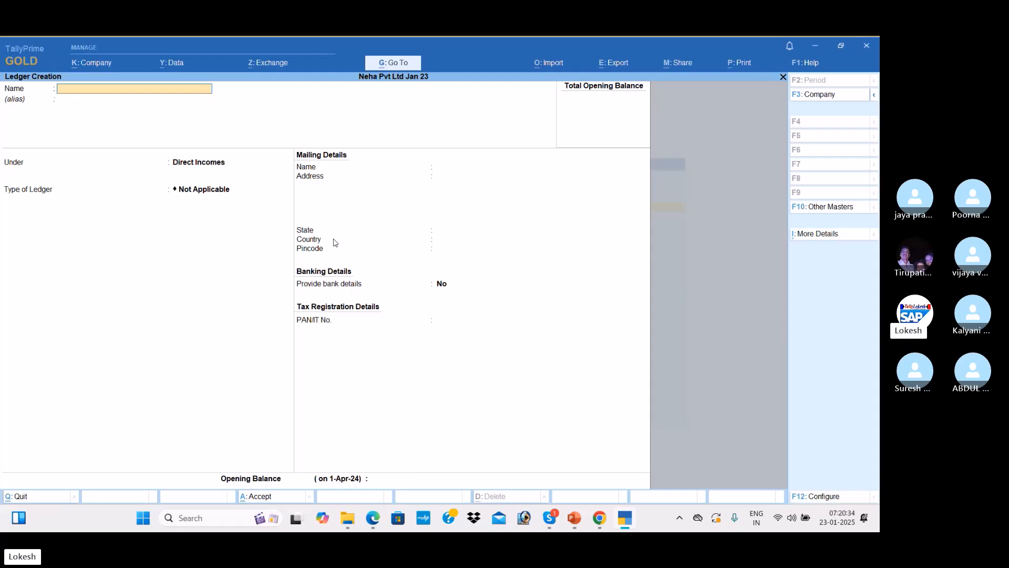
Create the Furniture ledger under Direct Incomes
text(Furniture)
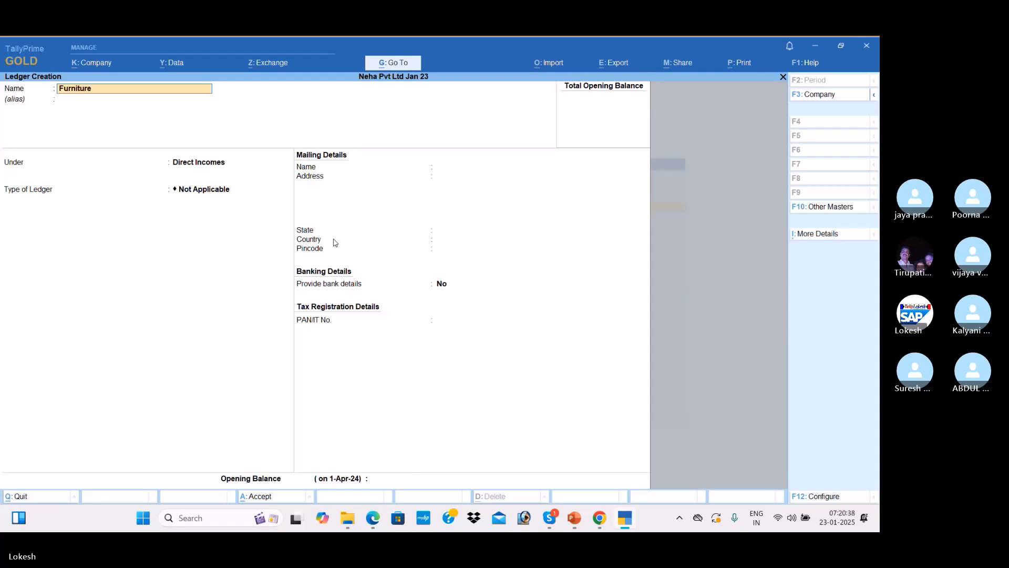
key(Return)
key(Return)
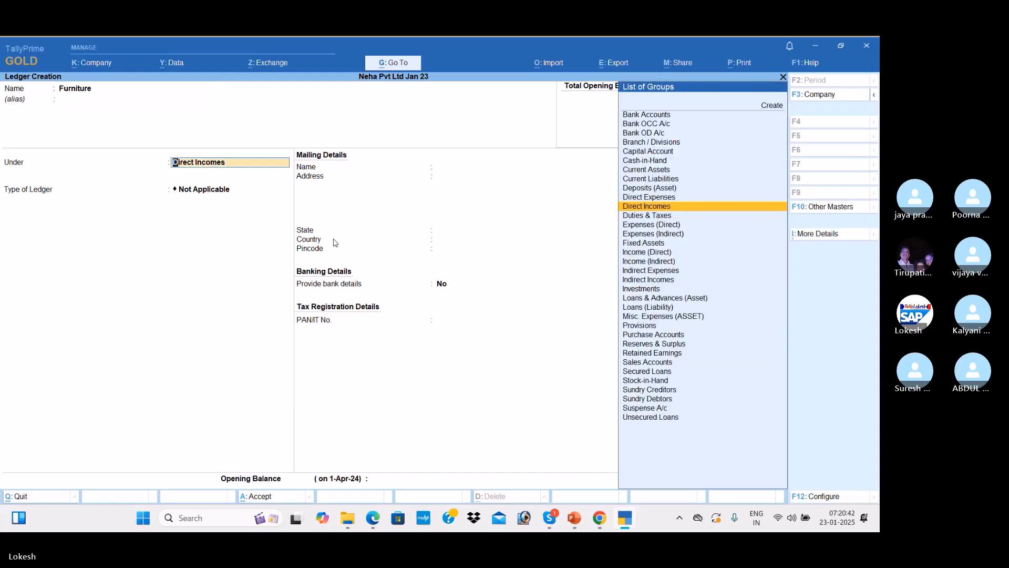
key(Return)
key(Return)
key(Return)
key(Return)
key(Return)
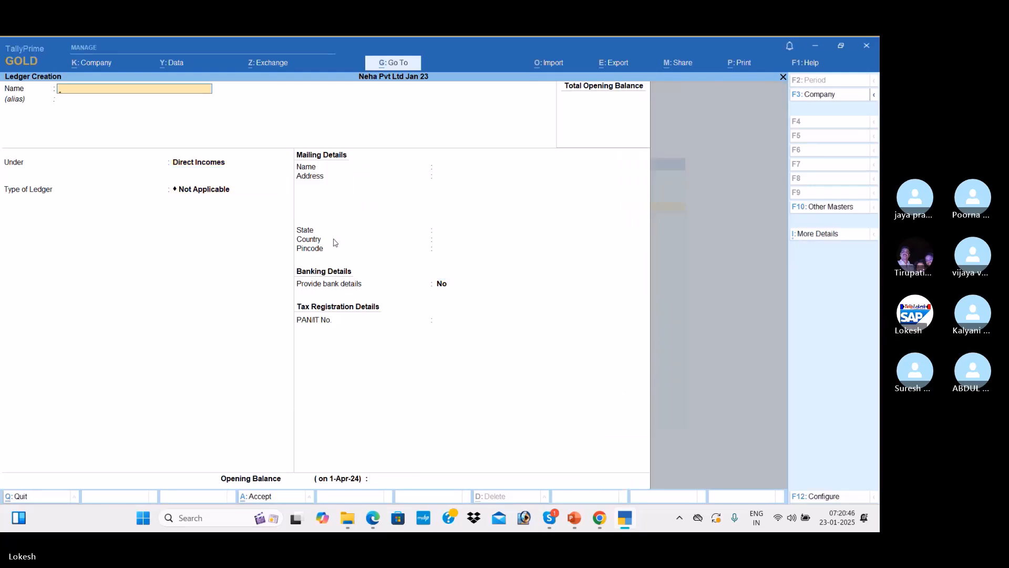
text(Computer)
key(Return)
key(Return)
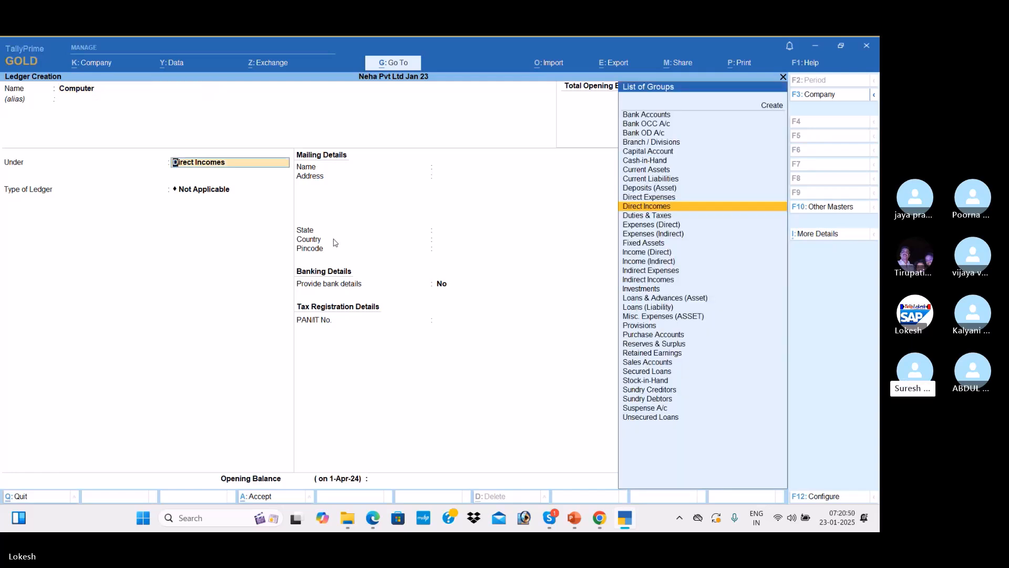
Create the Computer ledger under Current Liabilities, then leave ledger creation
key(Up)
key(Up)
key(Up)
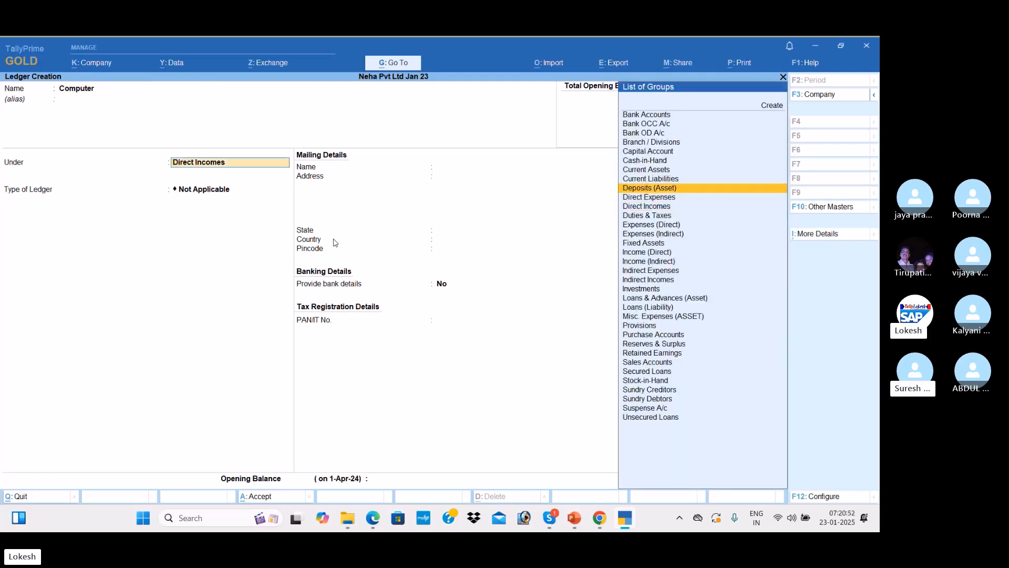
key(Return)
key(Return)
key(Return)
key(Return)
key(Return)
key(Return)
key(Return)
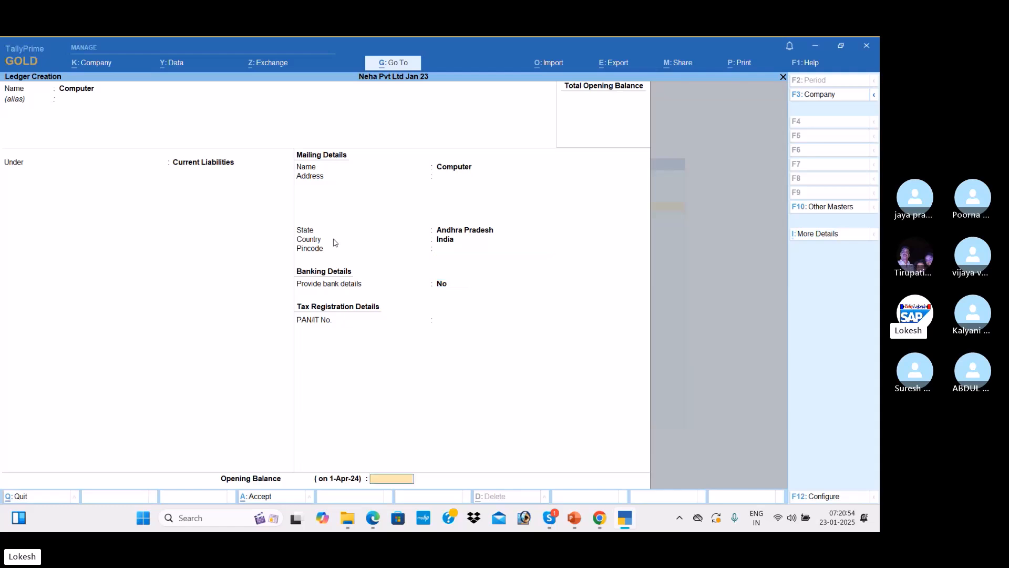
key(Return)
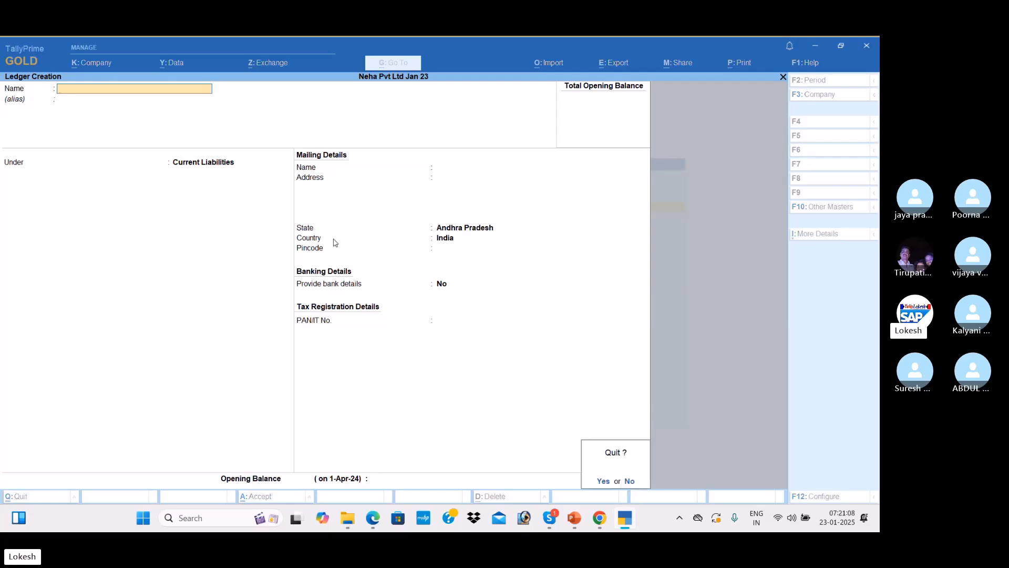
key(Escape)
Quit ledger creation and open the ledger list under Alter
key(Return)
key(Escape)
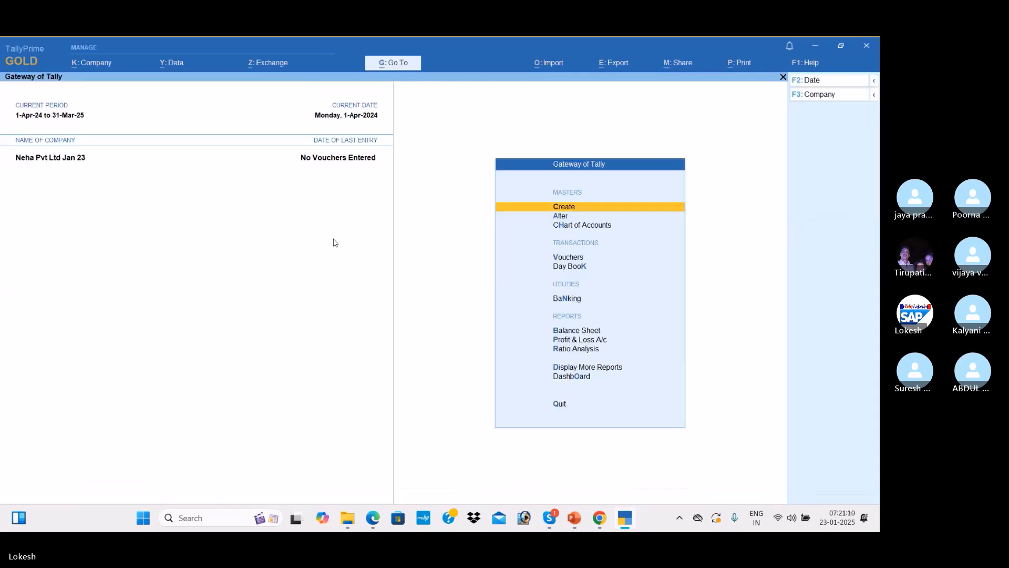
key(Down)
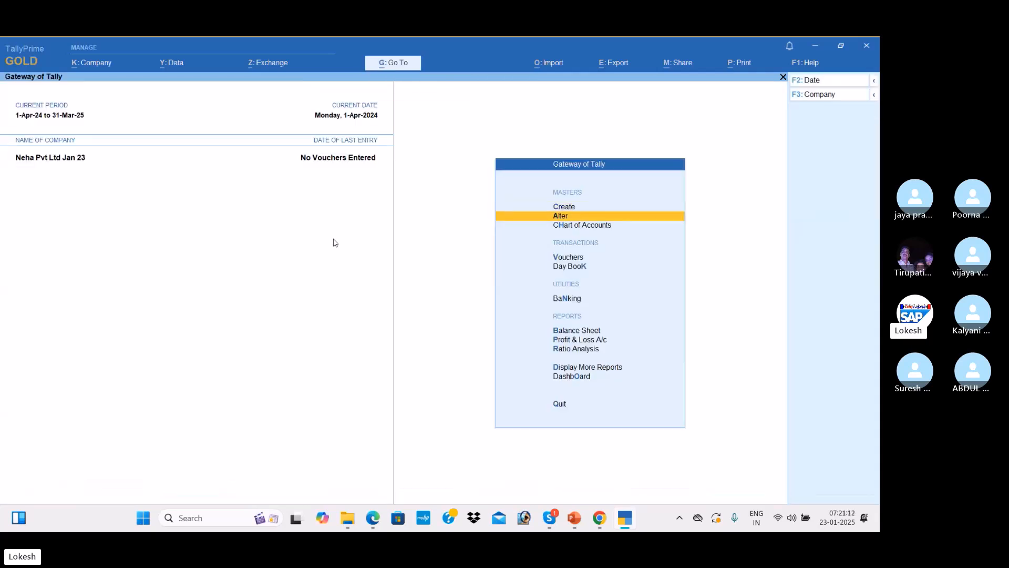
key(Return)
key(Down)
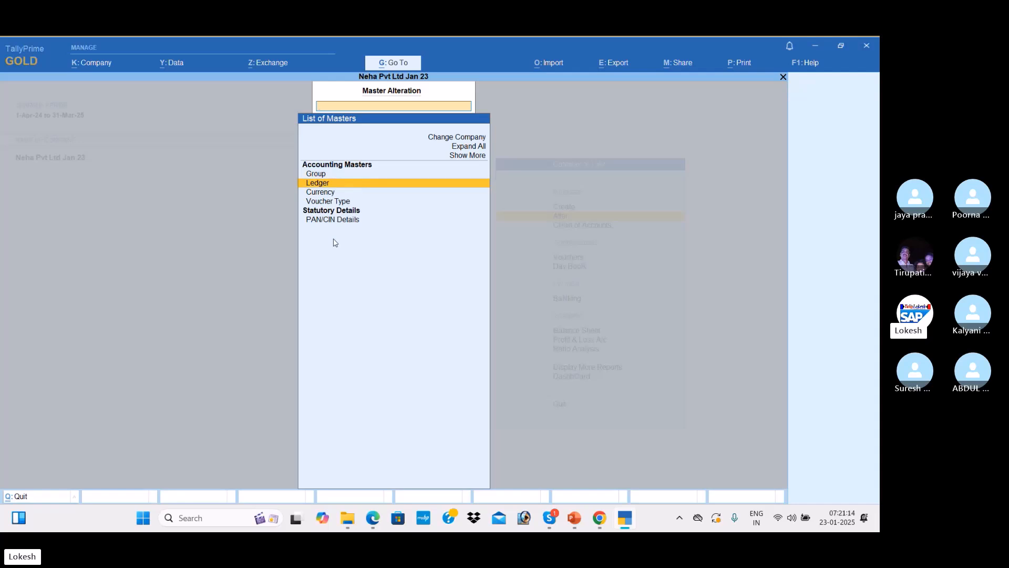
key(Return)
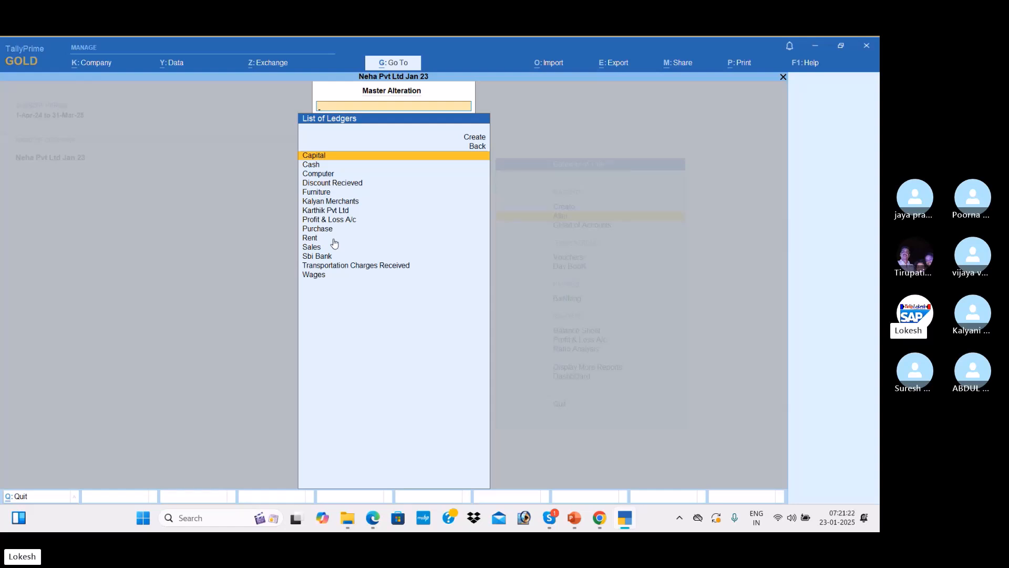
Move the Computer ledger's group to Fixed Assets and save it
key(Down)
key(Down)
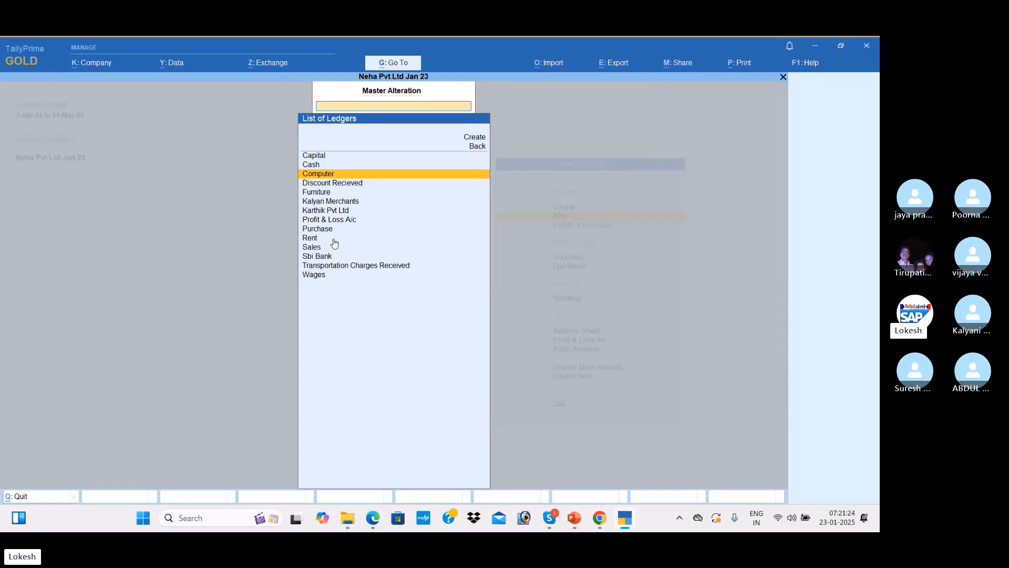
key(Return)
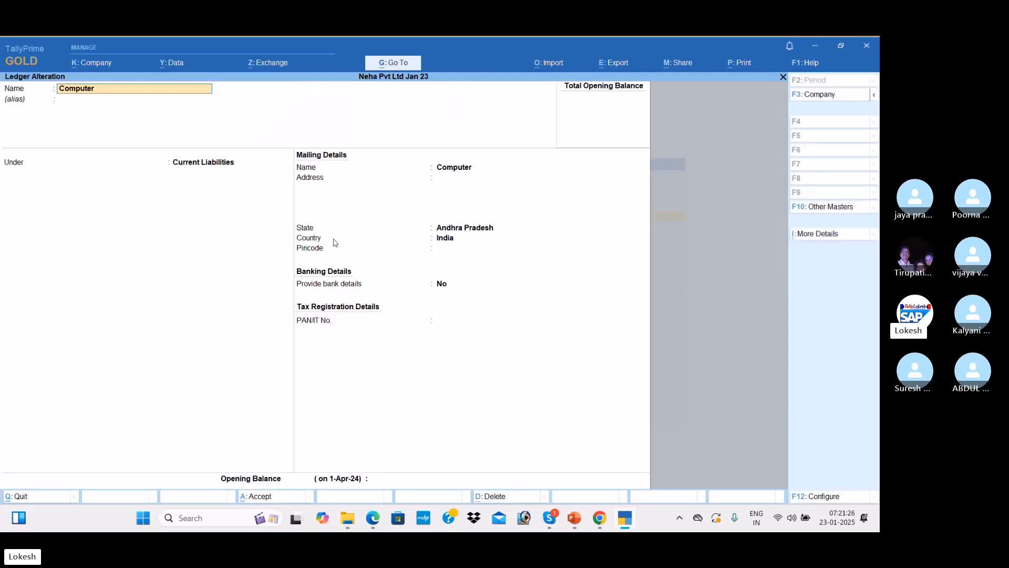
key(Return)
key(Return)
text(f)
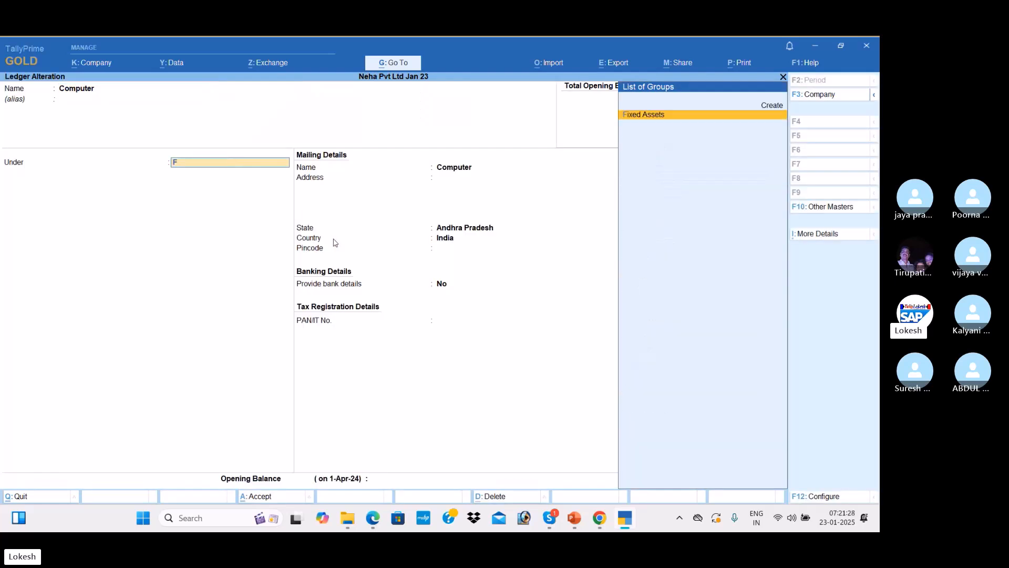
key(Return)
key(Return)
key(Return)
key(Return)
key(Return)
key(Return)
key(Return)
key(Return)
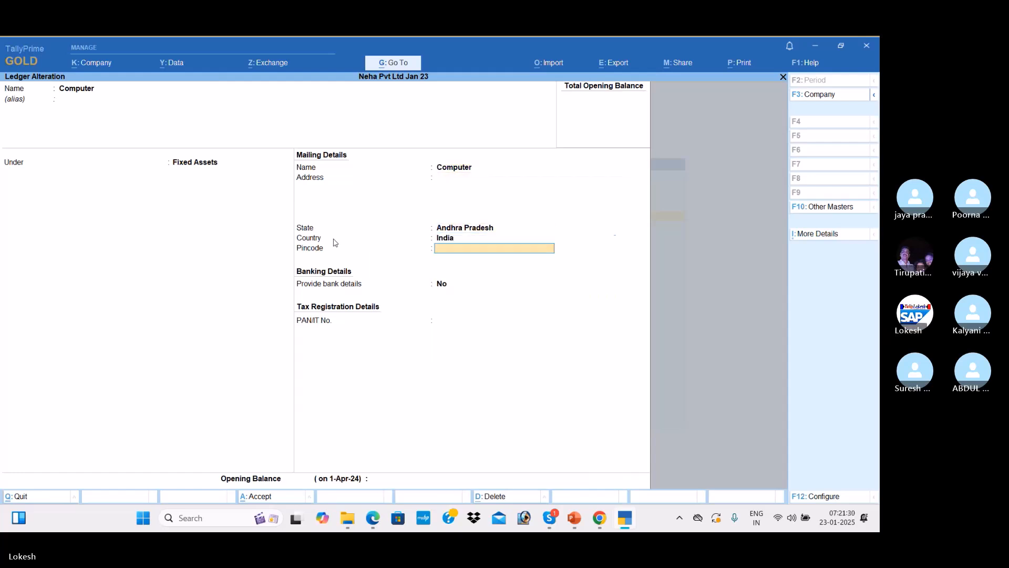
key(Return)
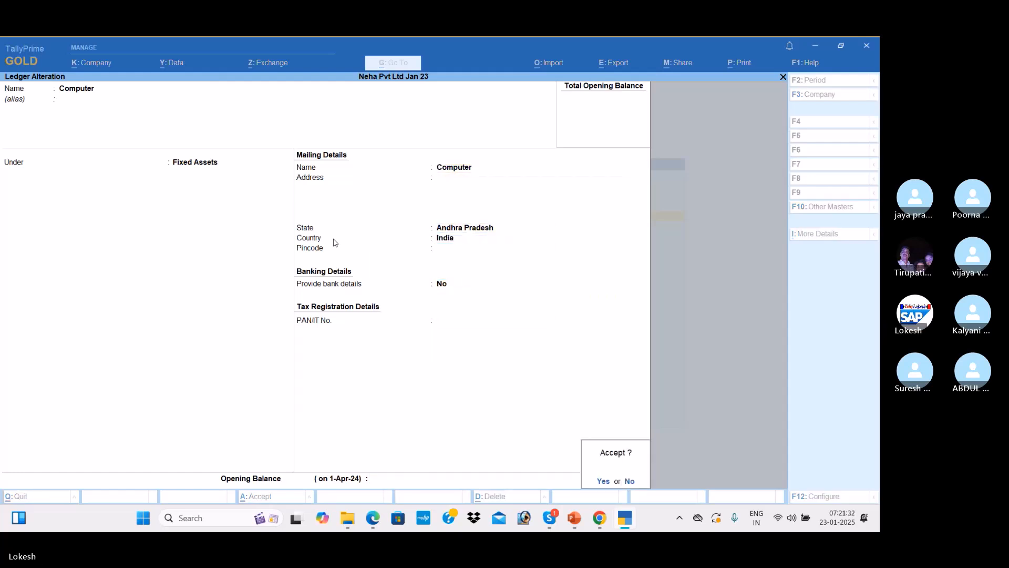
key(Return)
key(Down)
key(Down)
key(Return)
key(Return)
key(Return)
Move the Furniture ledger to Fixed Assets and return to the Gateway of Tally
text(F)
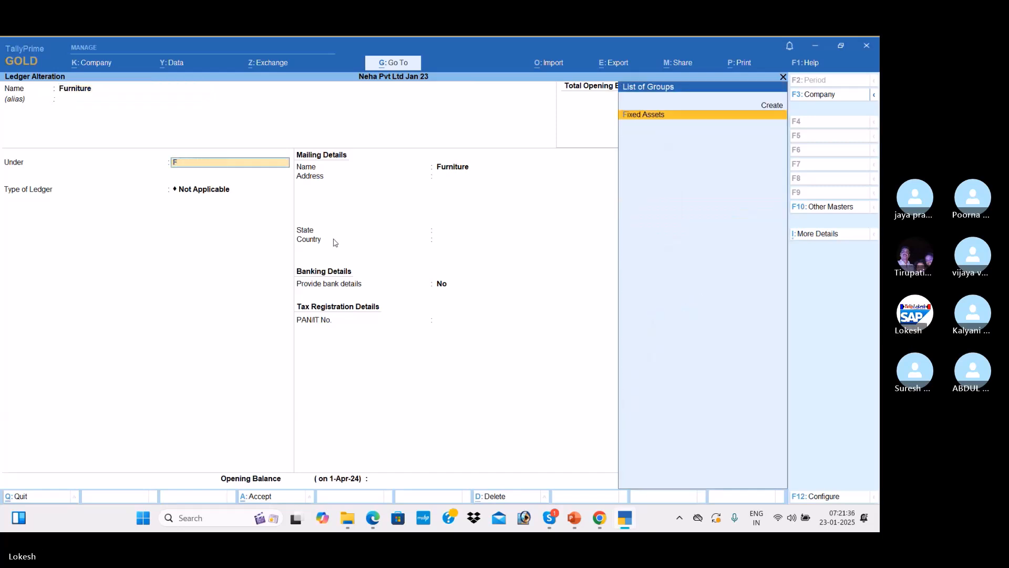
key(Return)
key(Return)
key(Return)
key(Return)
key(Return)
key(Return)
key(Return)
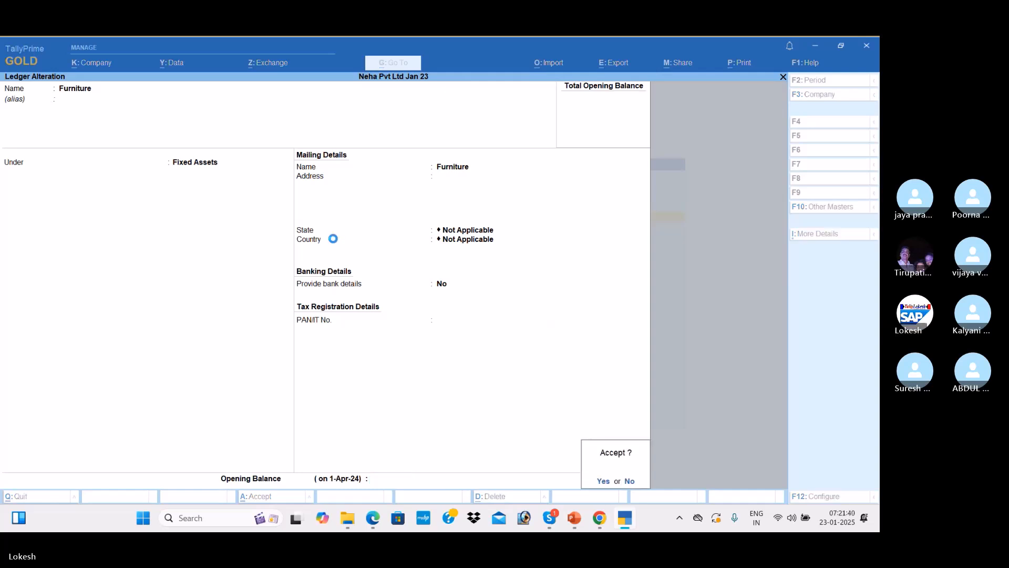
key(Return)
key(Down)
key(Down)
key(Down)
key(Down)
key(Down)
key(Down)
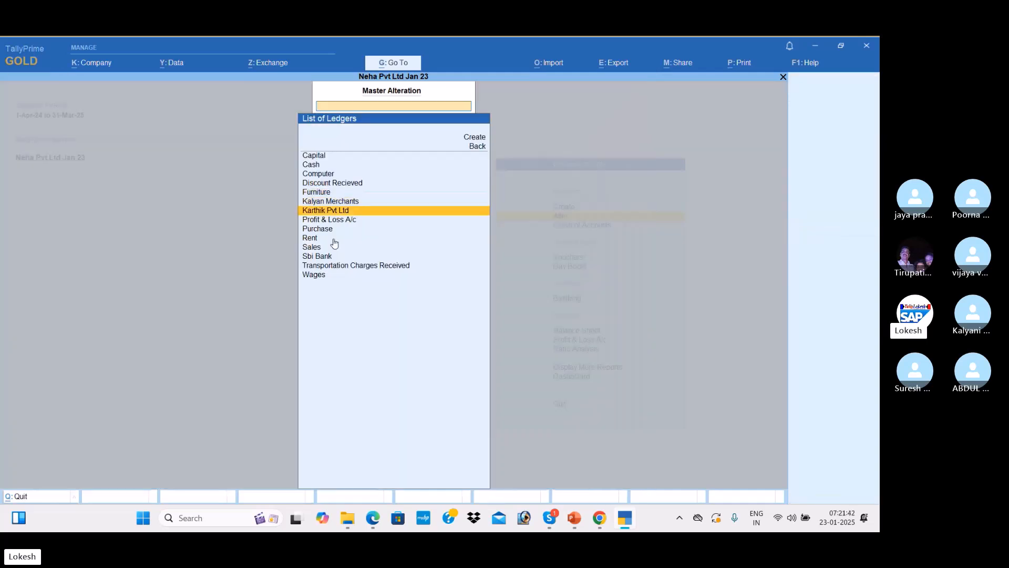
key(Down)
key(Down)
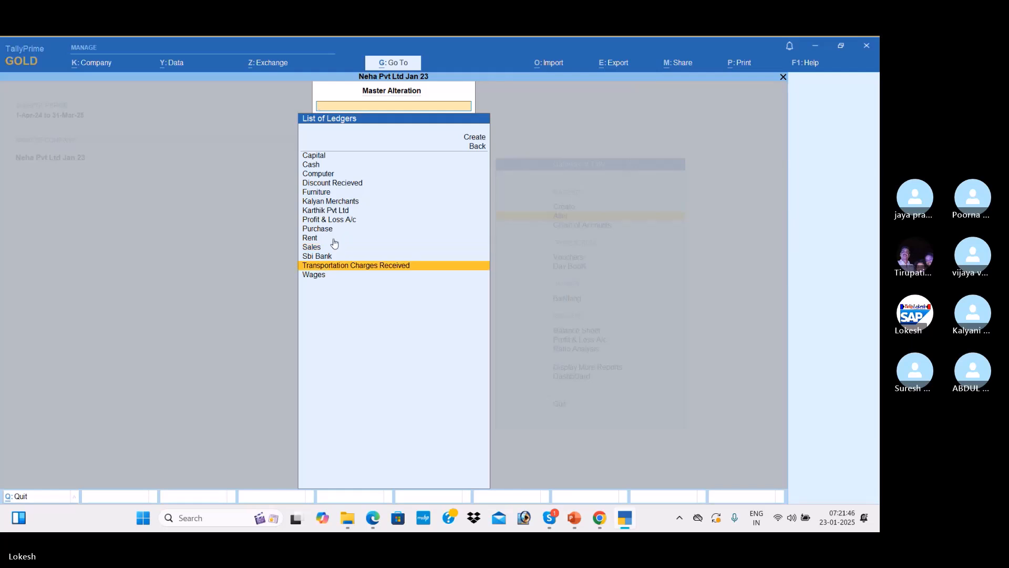
key(Escape)
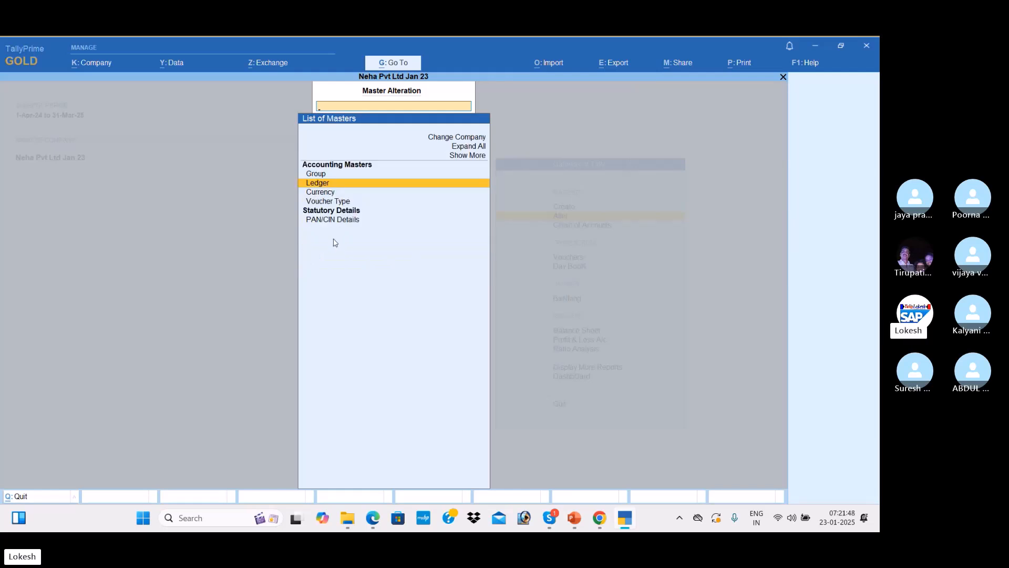
key(Escape)
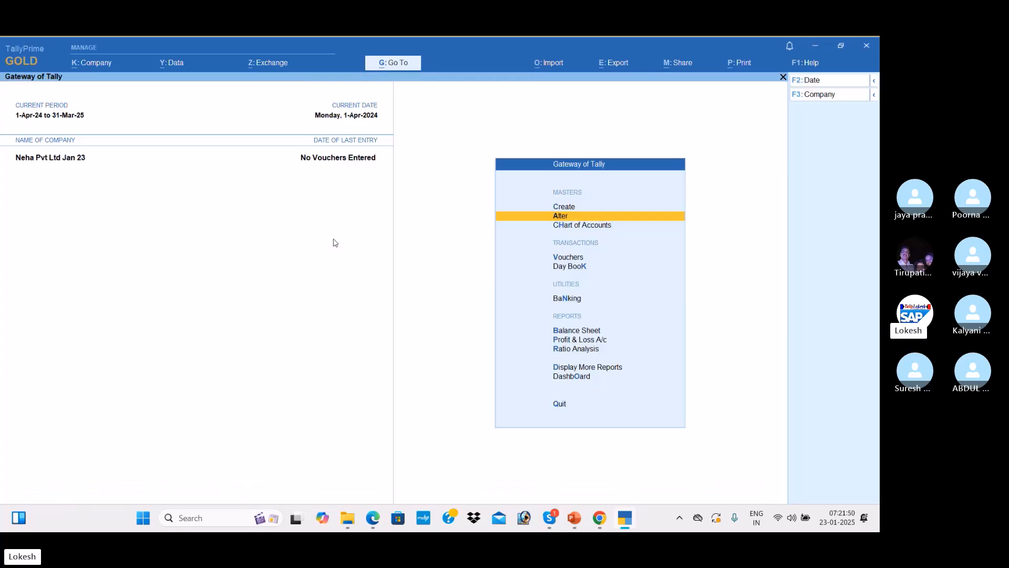
Open a new Payment voucher in Double Entry mode
key(Down)
key(Down)
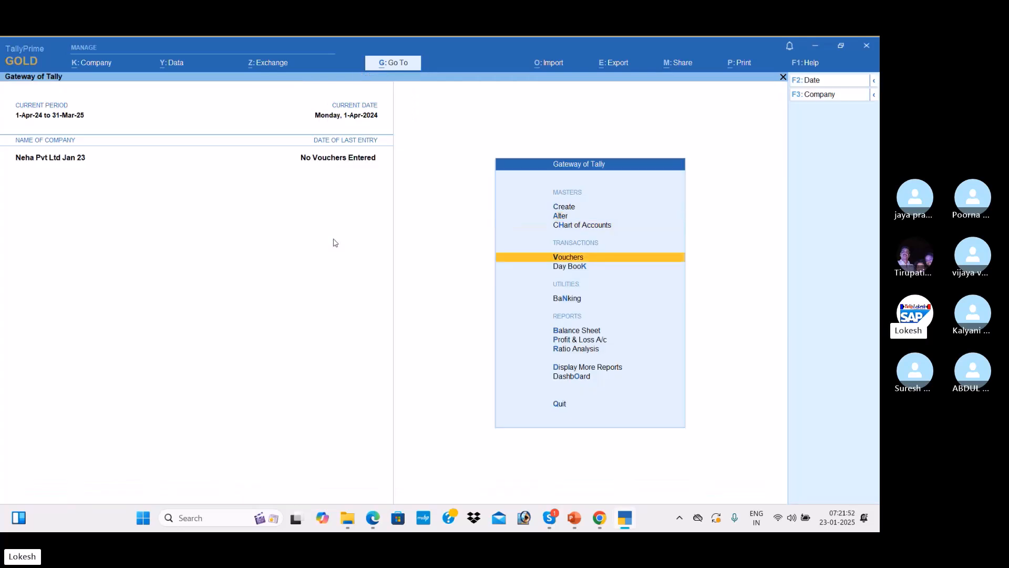
key(Return)
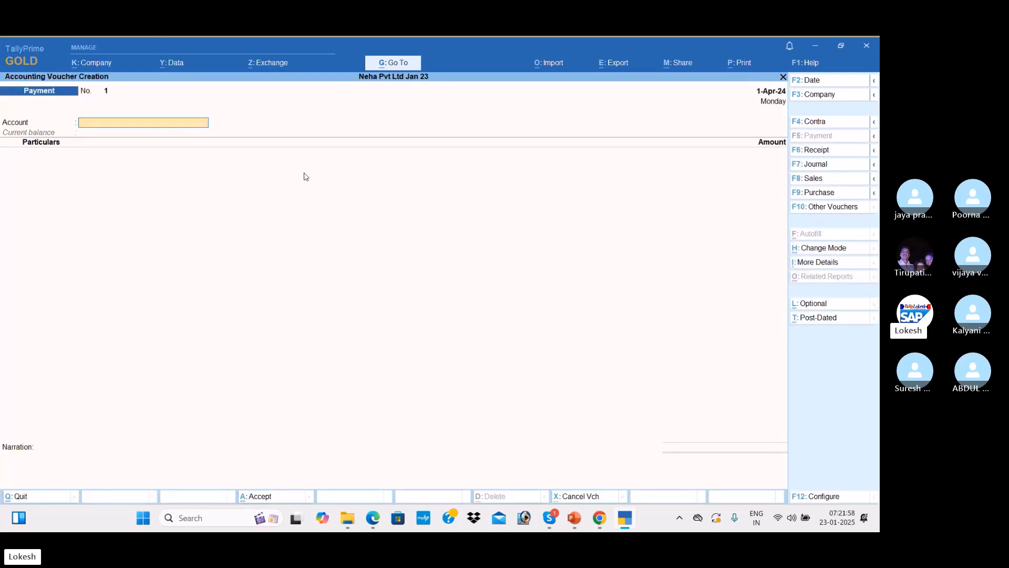
click(834, 249)
key(Up)
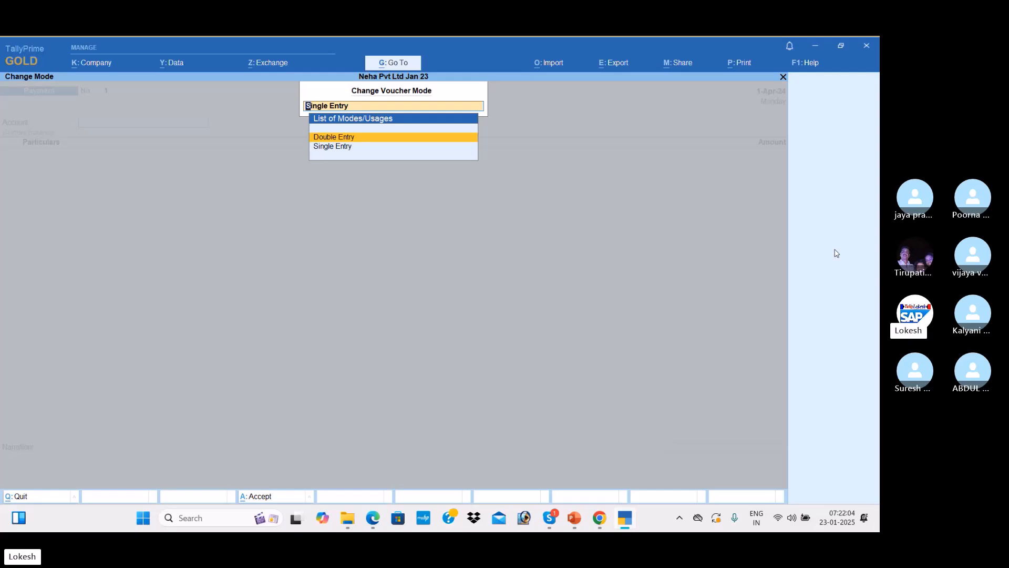
key(Return)
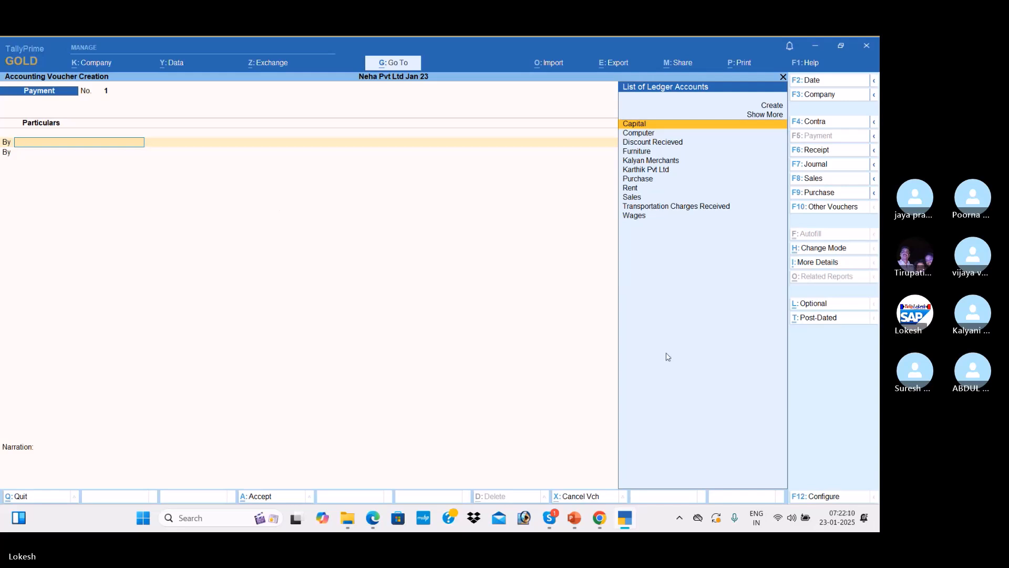
Set 'Use Cr/Dr instead of To/By' to Yes in the voucher configuration
click(824, 497)
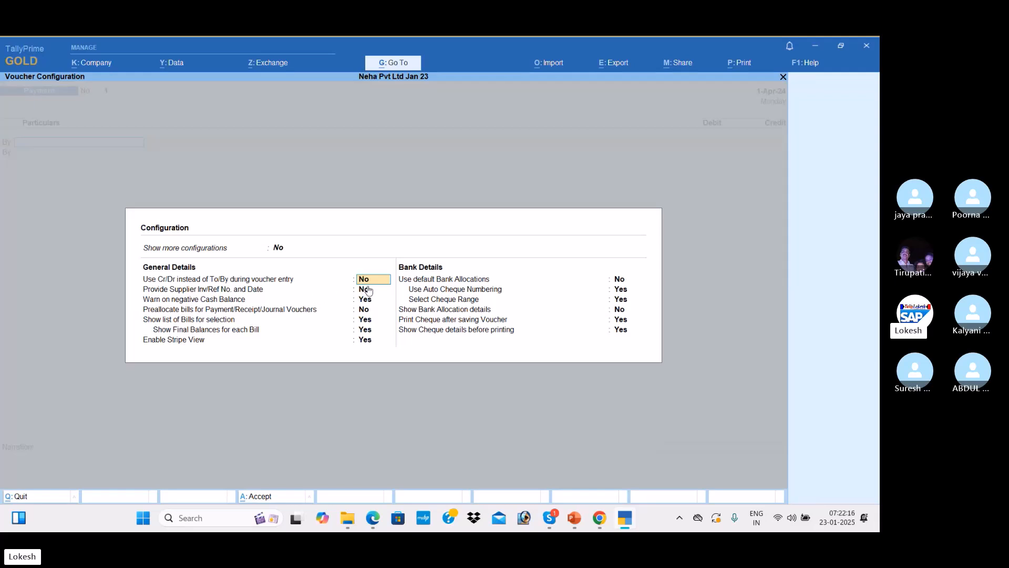
text(y)
key(Return)
key(Return)
key(Return)
key(Return)
key(Return)
key(Return)
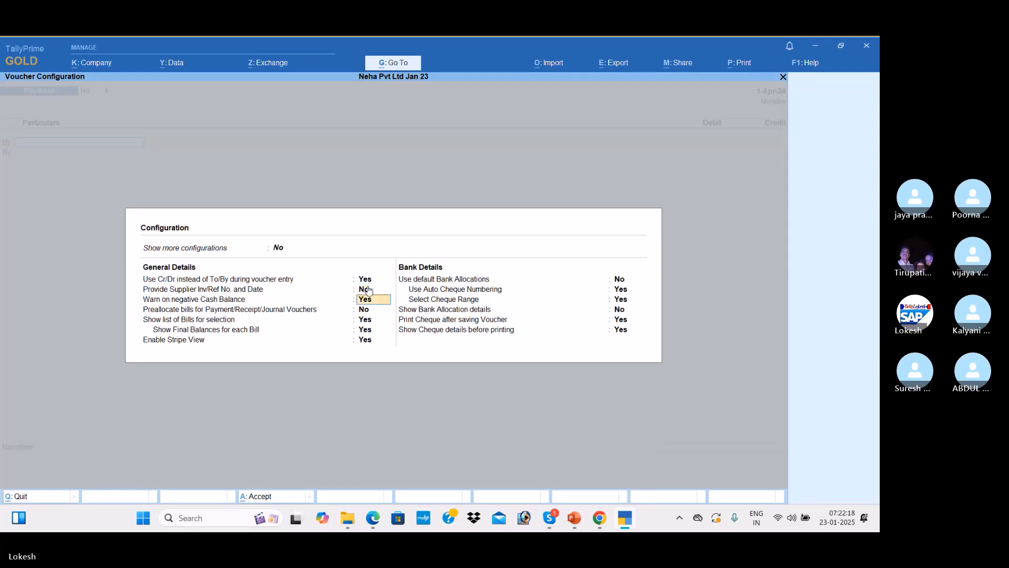
key(Return)
key(Return)
key(Return)
key(Return)
key(Return)
key(Return)
key(Return)
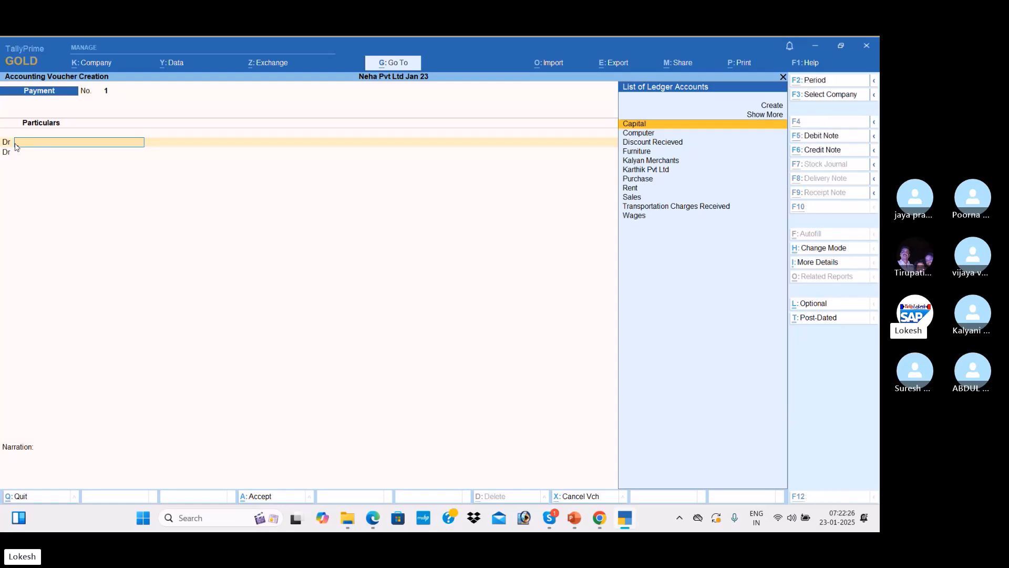
Review the PDF transactions table from Capital 3,00,000, then switch the Tally voucher to Receipt
key(alt+Tab)
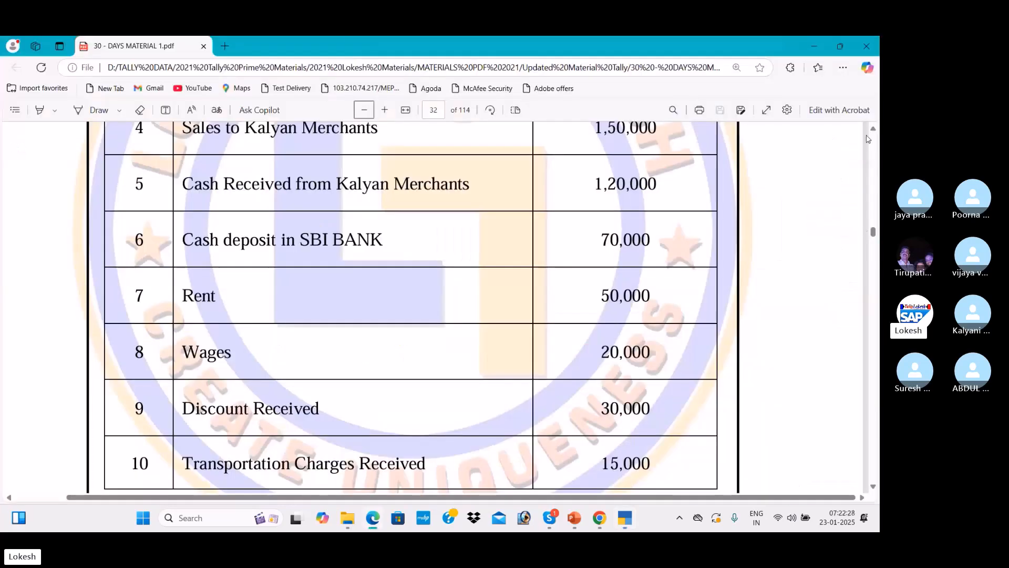
click(873, 128)
click(874, 129)
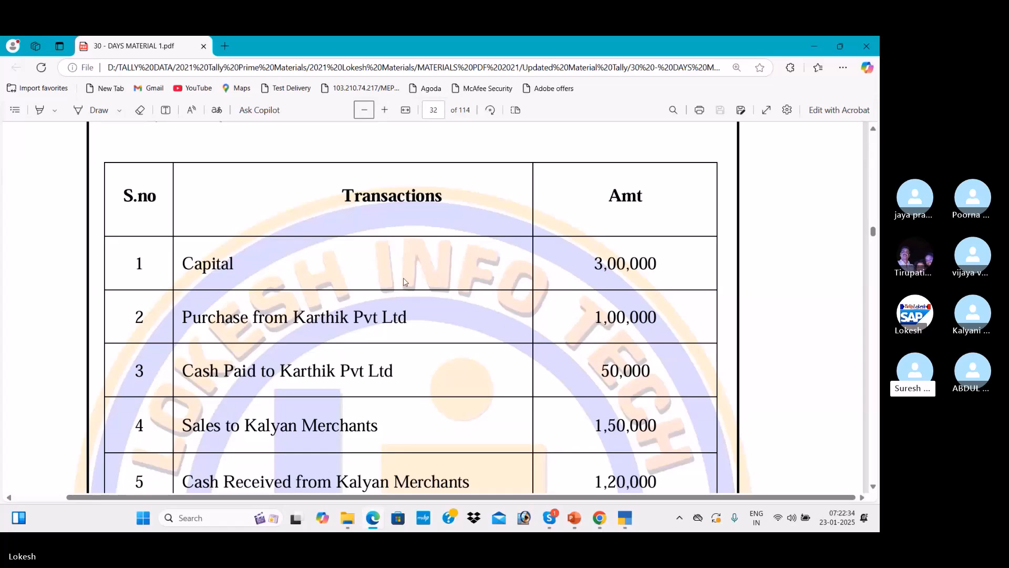
key(alt+Tab)
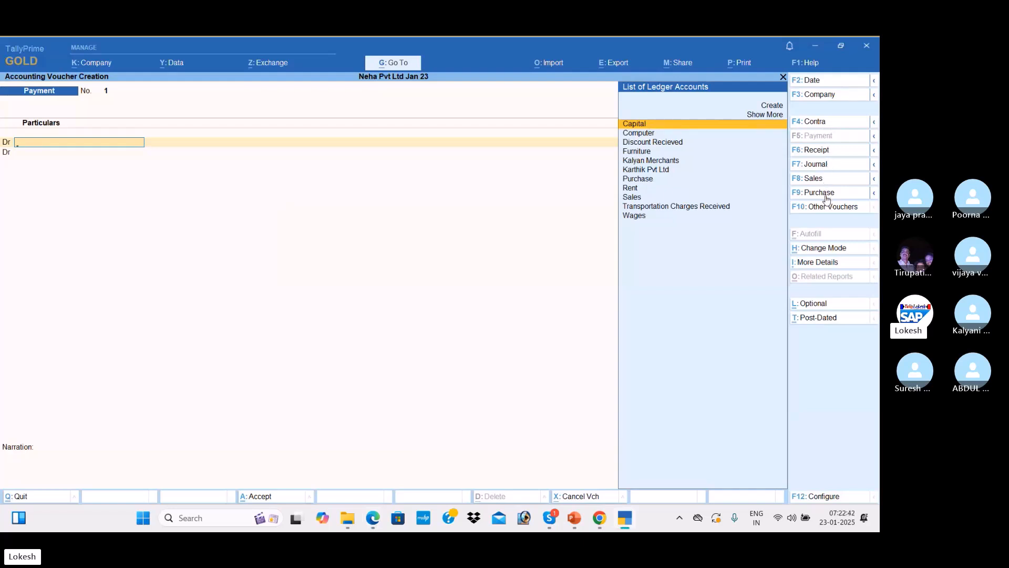
click(830, 154)
key(alt+Tab)
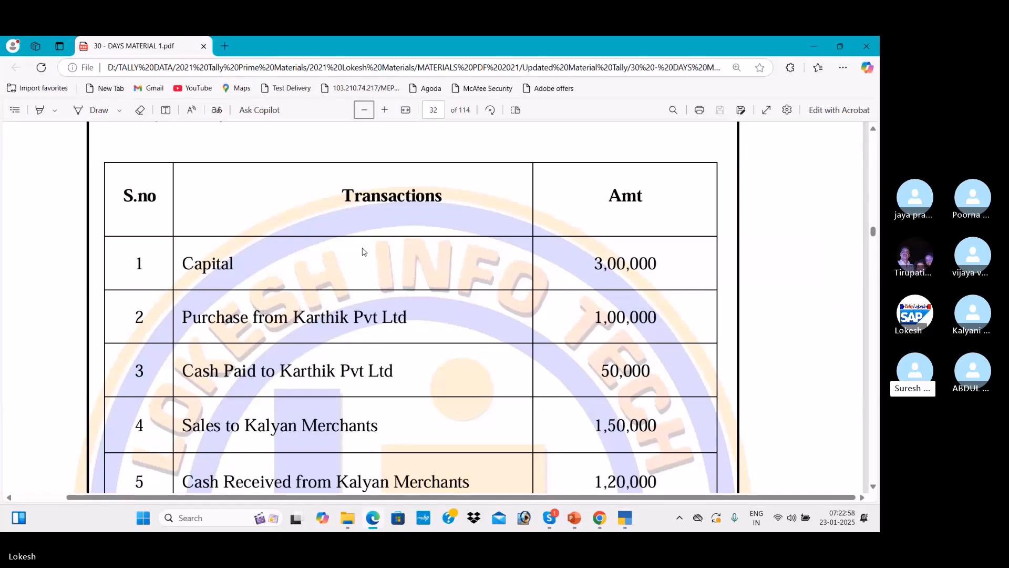
key(alt+Tab)
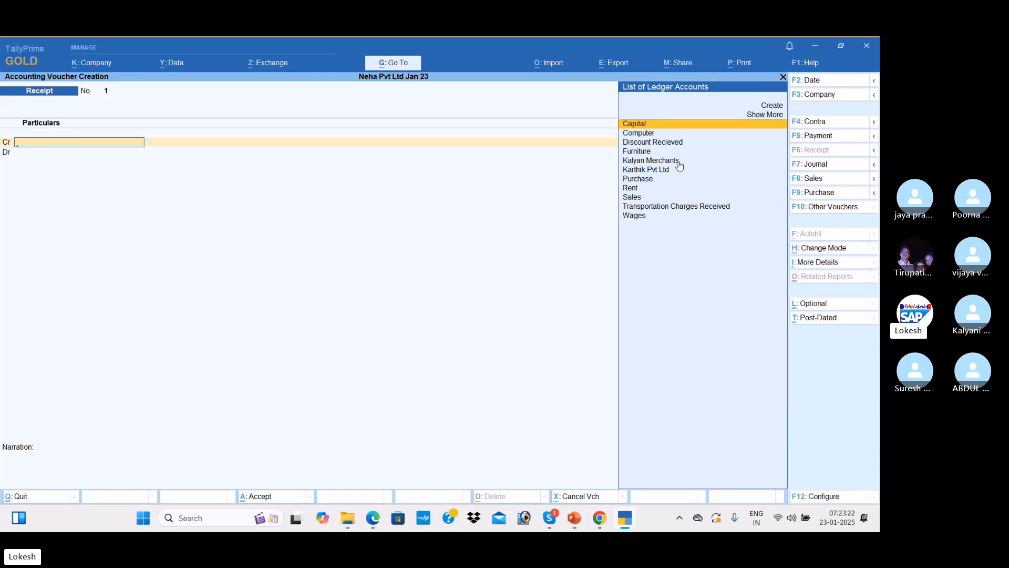
key(Return)
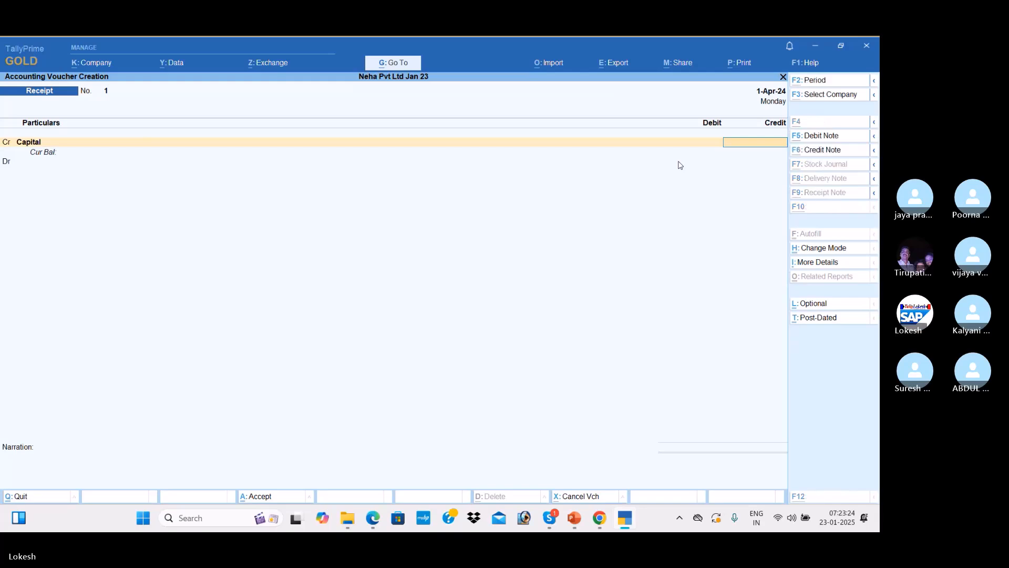
key(alt+Tab)
key(alt+Tab)
text(300000)
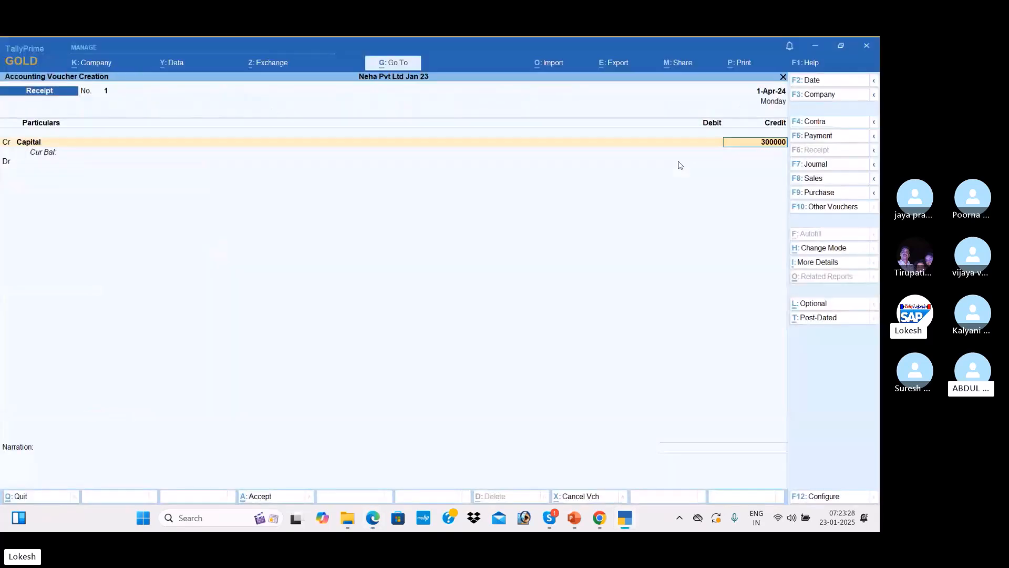
key(Return)
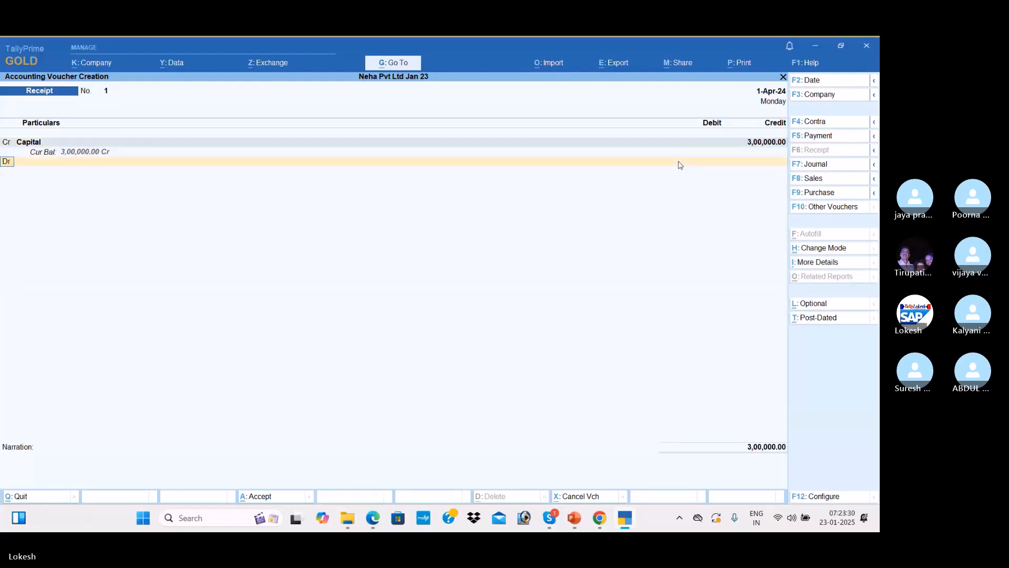
key(Return)
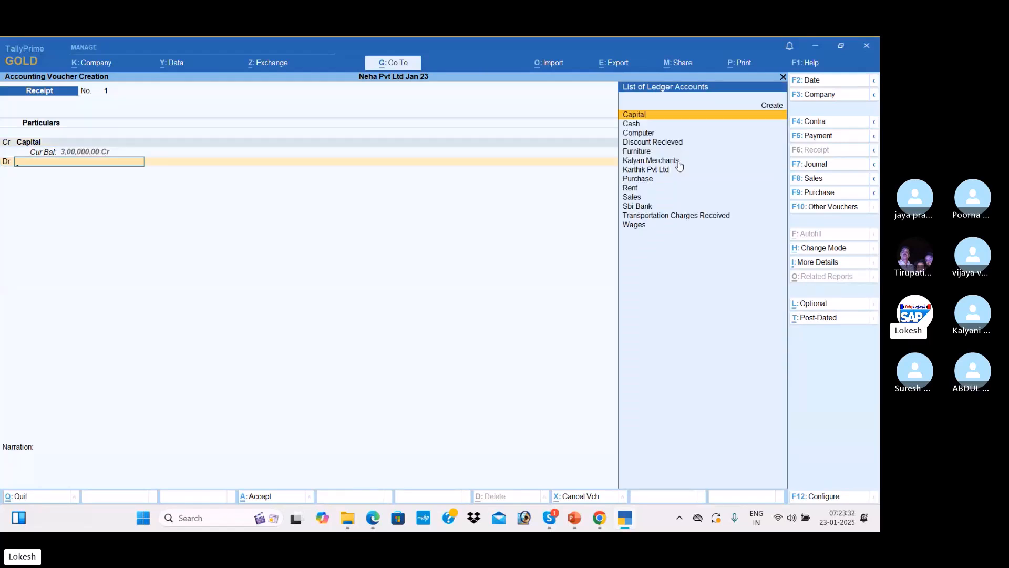
key(Down)
key(Return)
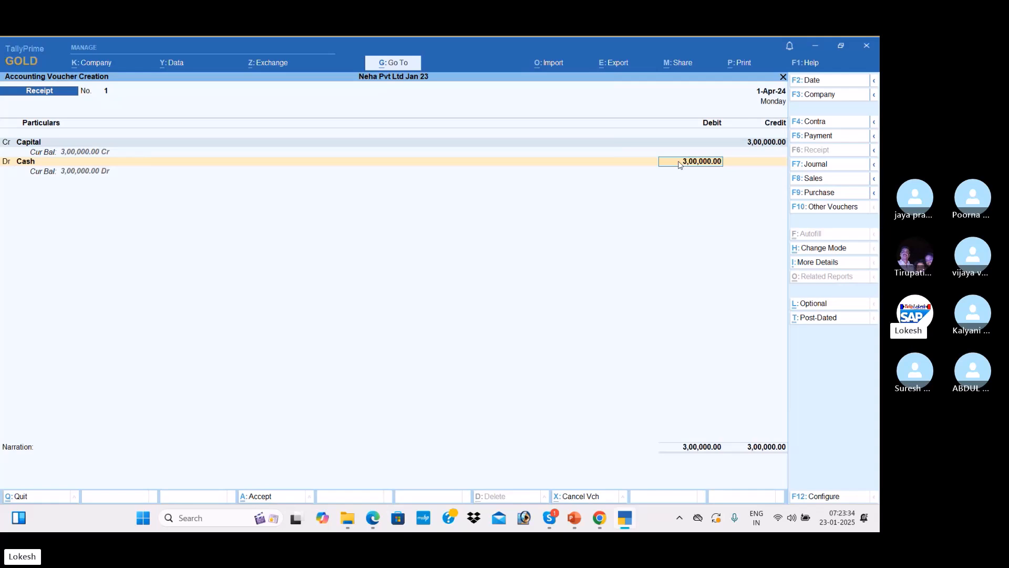
key(Return)
key(Return)
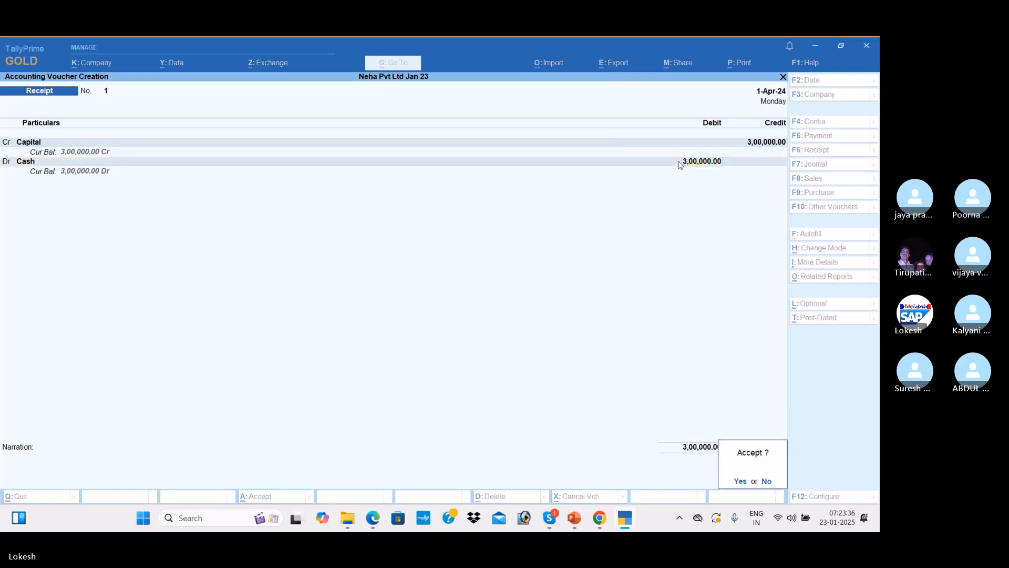
key(Return)
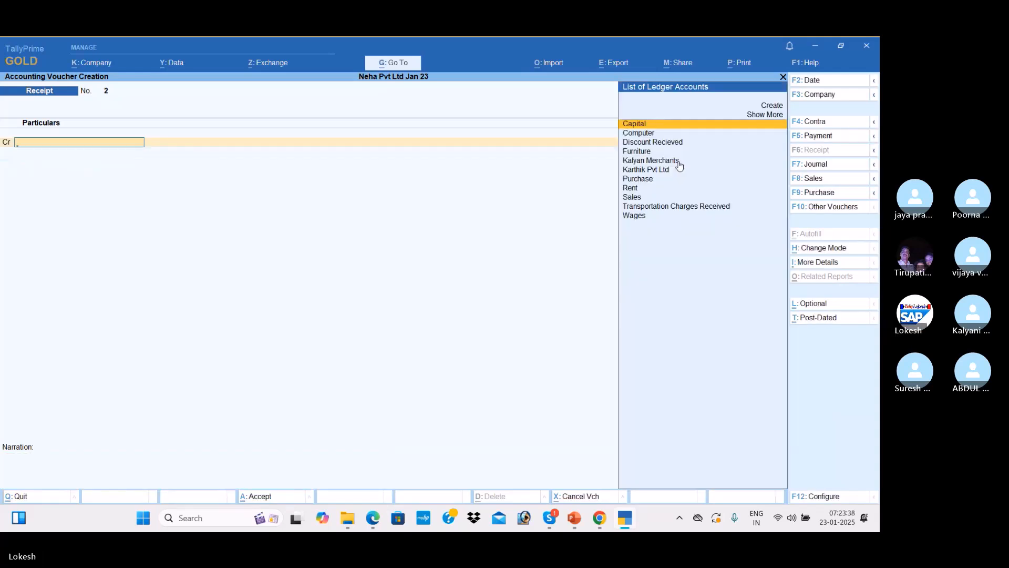
key(alt+Tab)
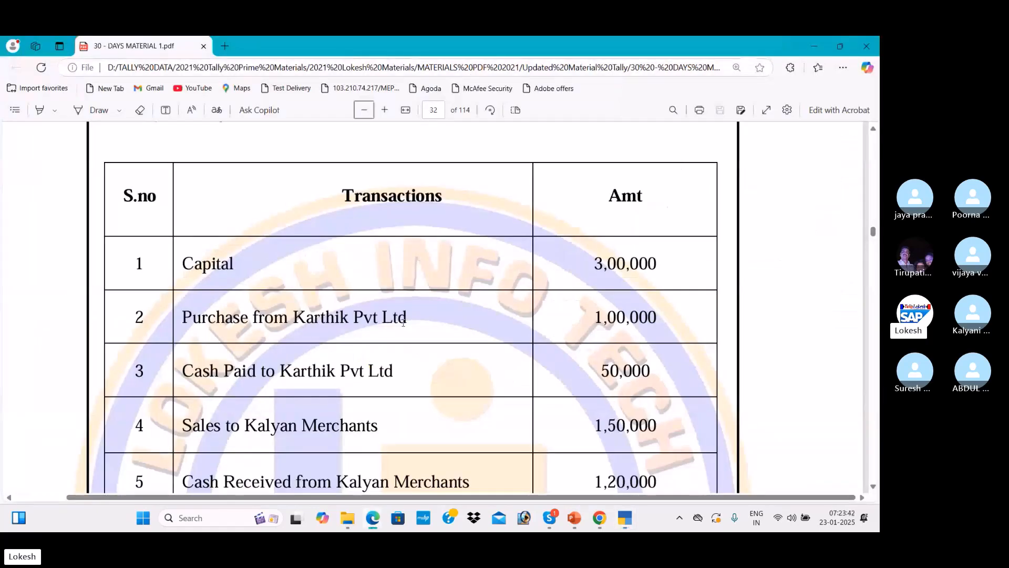
key(alt+Tab)
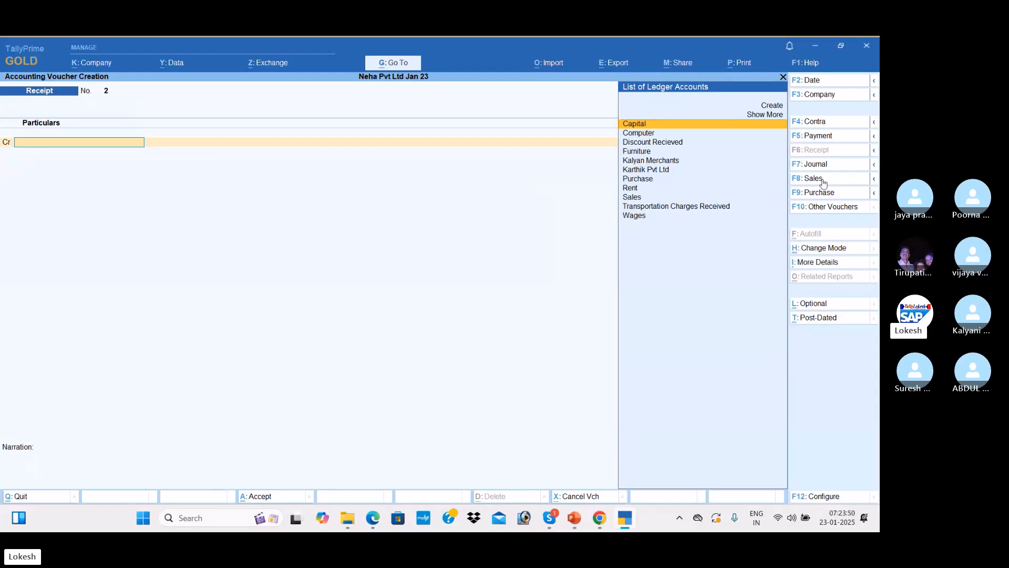
Start a Purchase voucher in As Voucher mode, skip the supplier invoice fields, and check the PDF
click(824, 198)
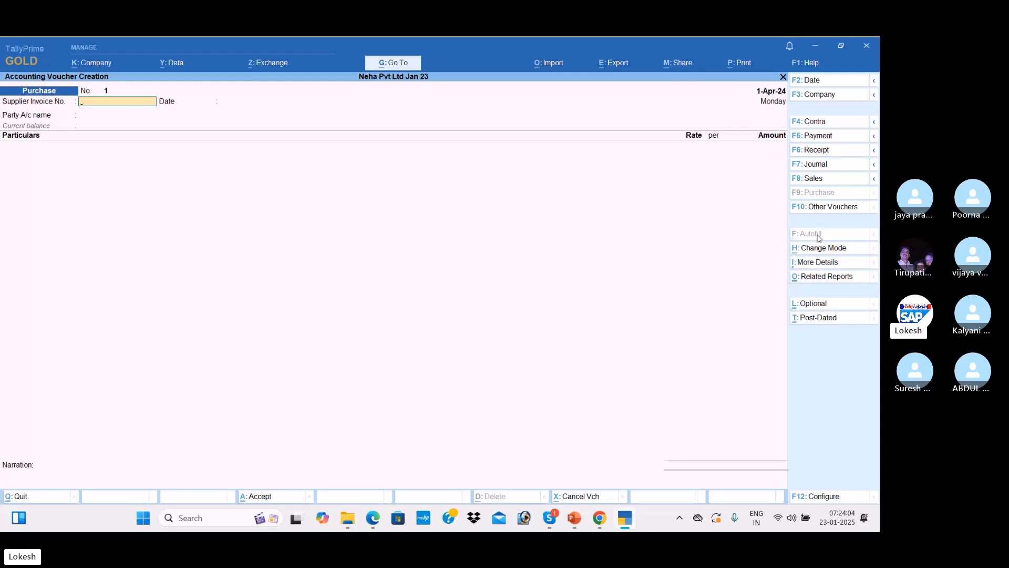
click(829, 251)
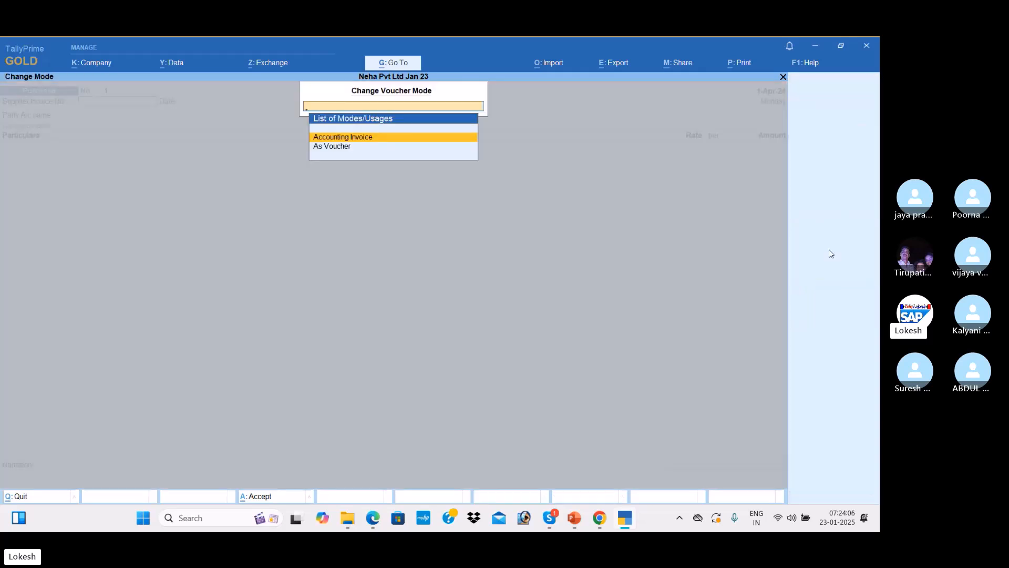
key(Down)
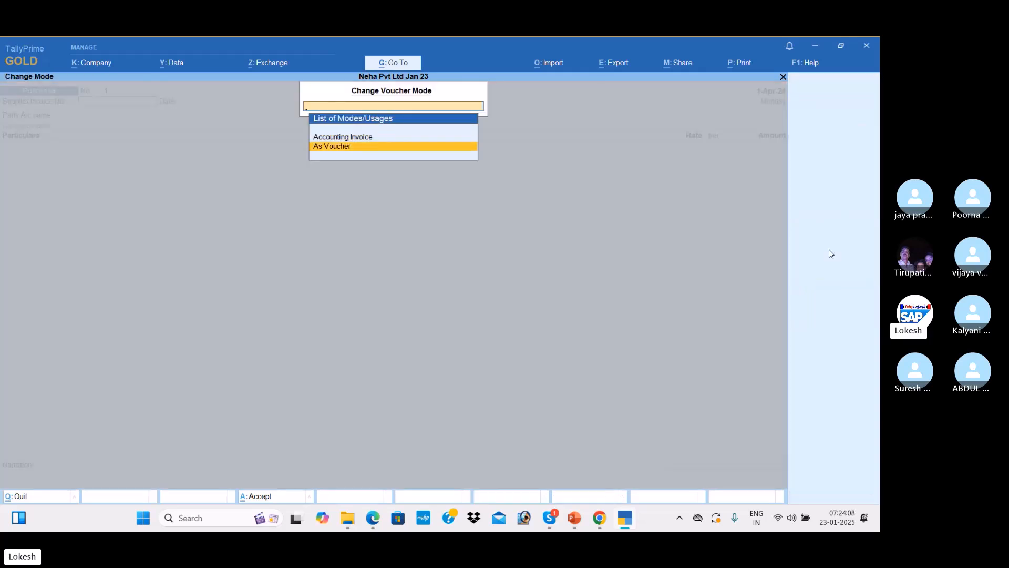
key(Return)
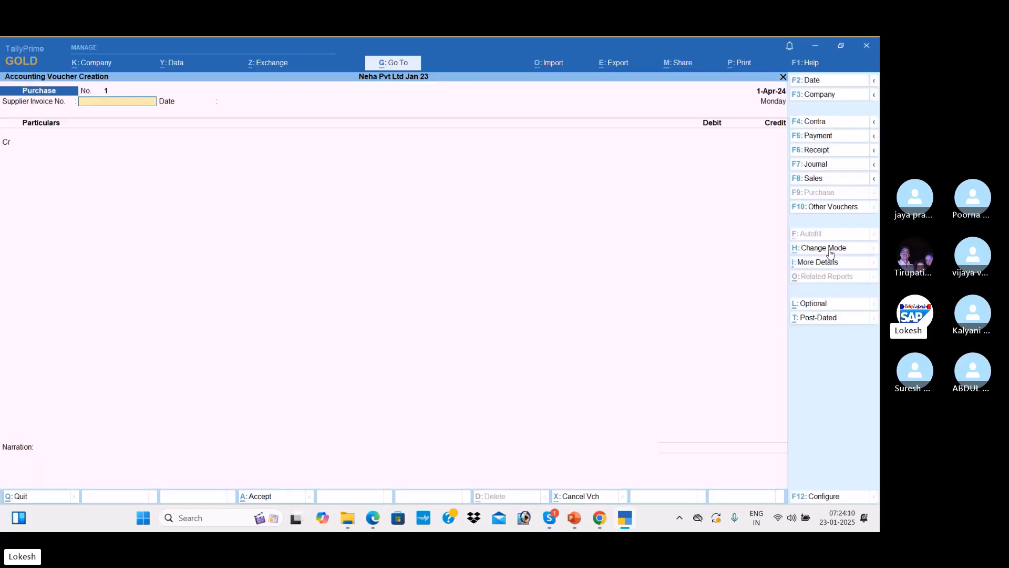
key(Return)
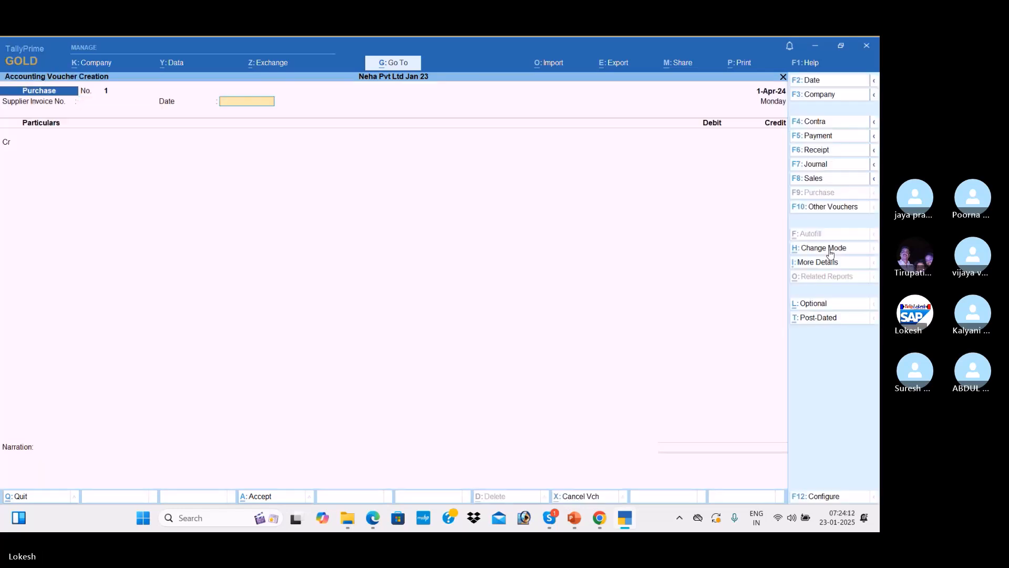
key(Return)
key(alt+Tab)
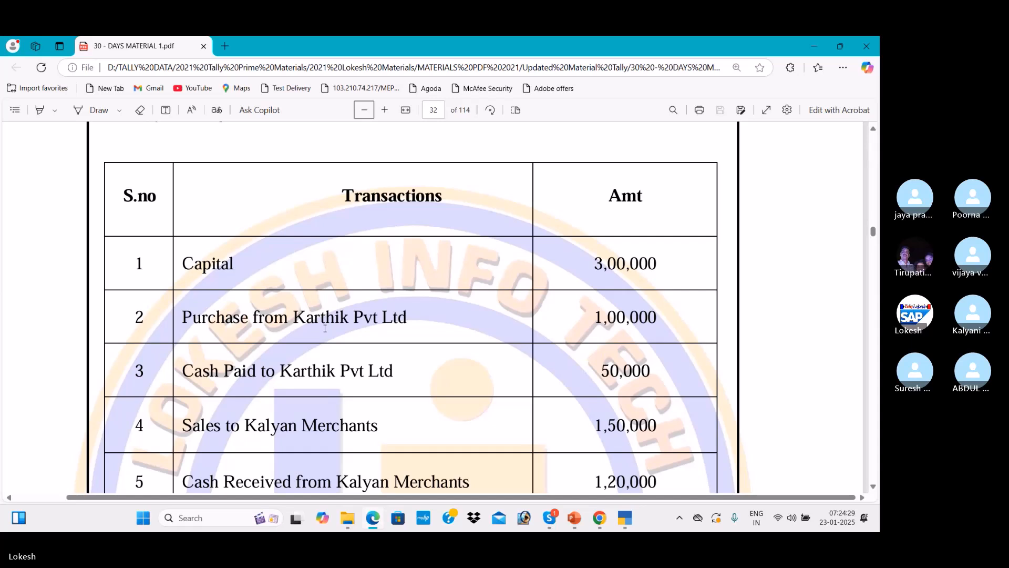
Credit Karthik Pvt Ltd on Purchase voucher No. 1, passing through the party details
key(alt+Tab)
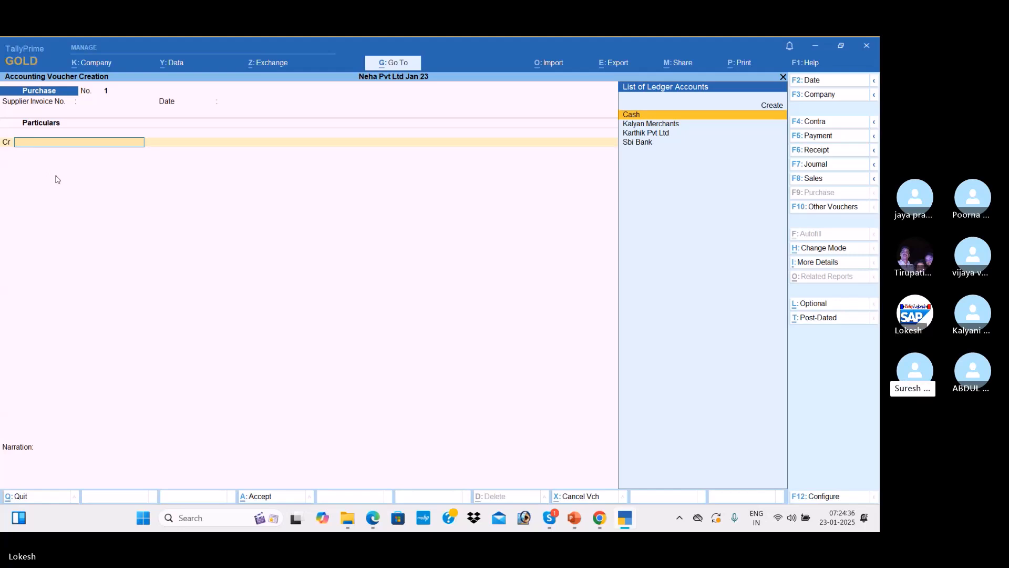
key(Down)
key(Down)
key(Return)
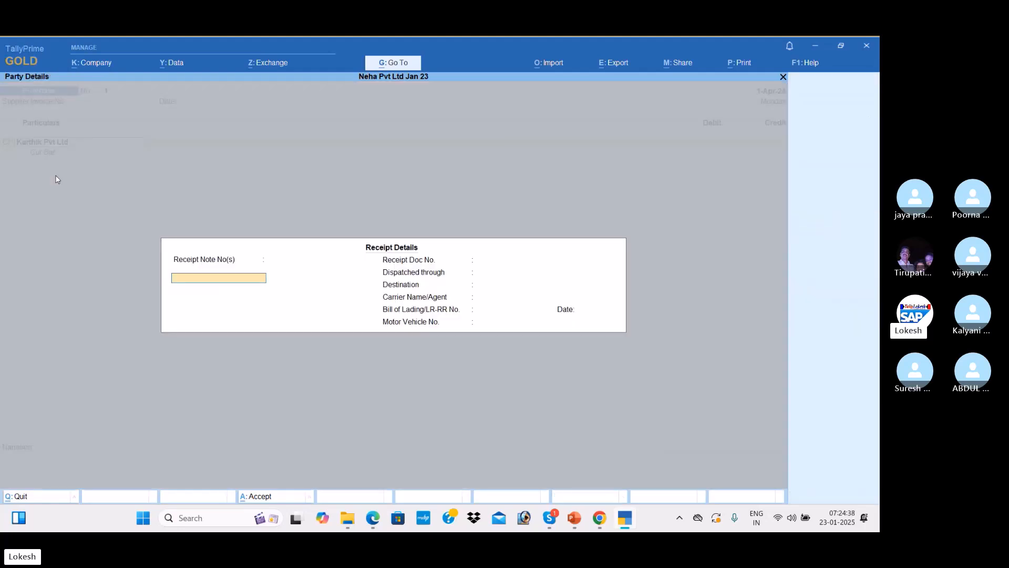
key(Return)
key(Return)
key(Return)
key(Return)
key(Return)
key(Return)
key(Return)
key(Return)
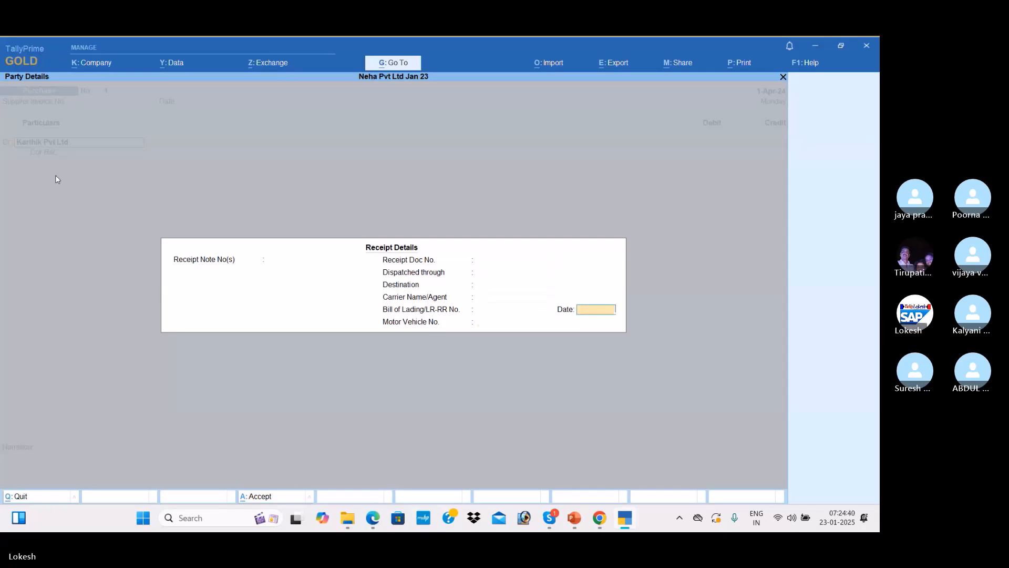
key(Return)
key(Return)
key(Return)
key(Return)
key(Return)
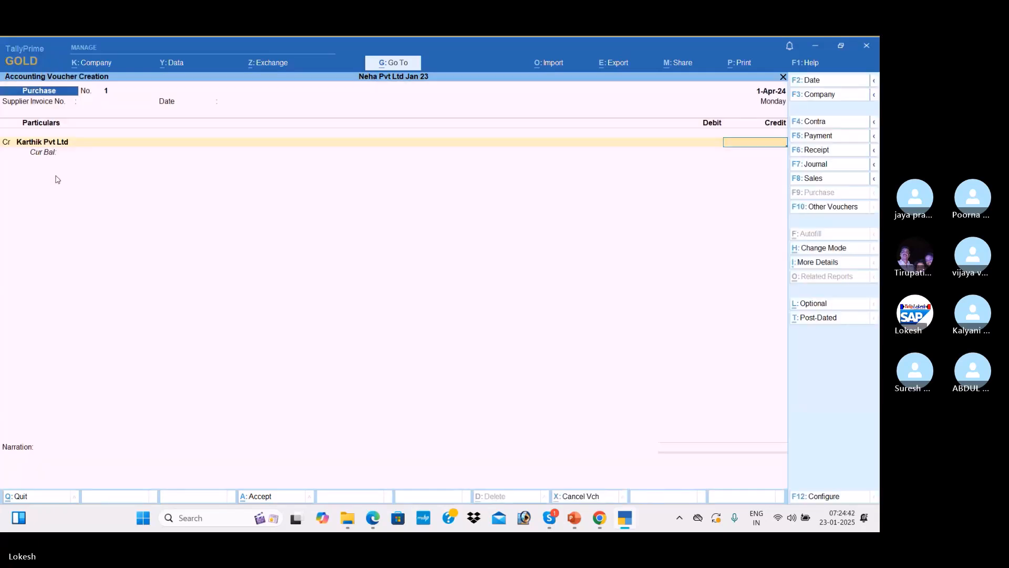
Enter the 1,00,000 amount, debit Purchase, and save the voucher
key(alt+Tab)
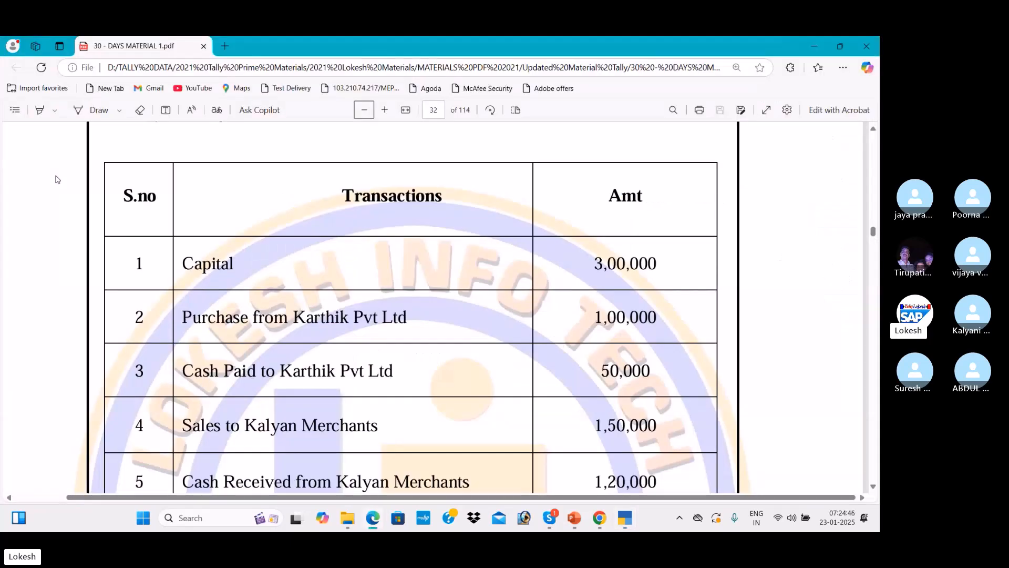
key(alt+Tab)
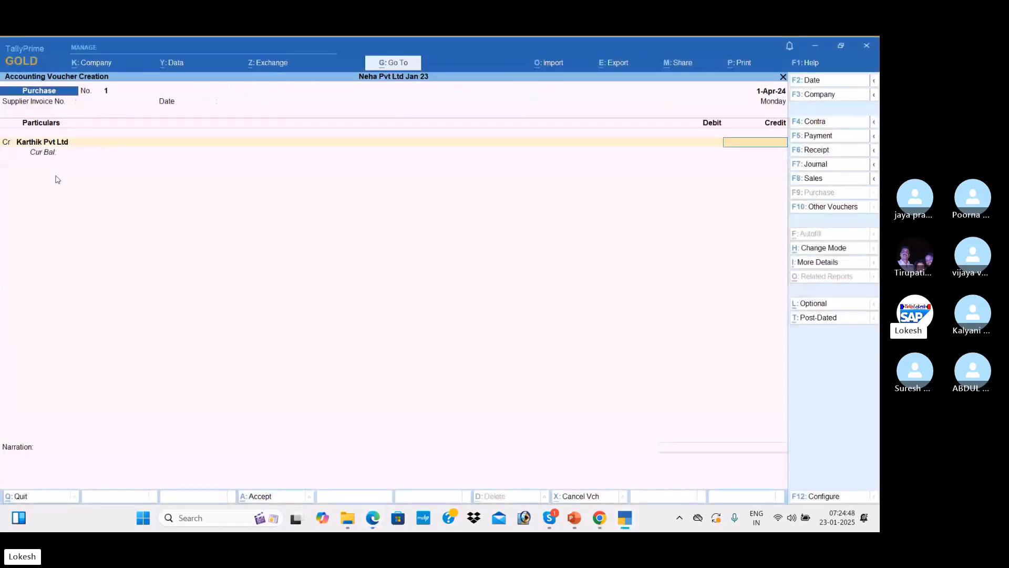
text(00000)
key(Return)
key(Return)
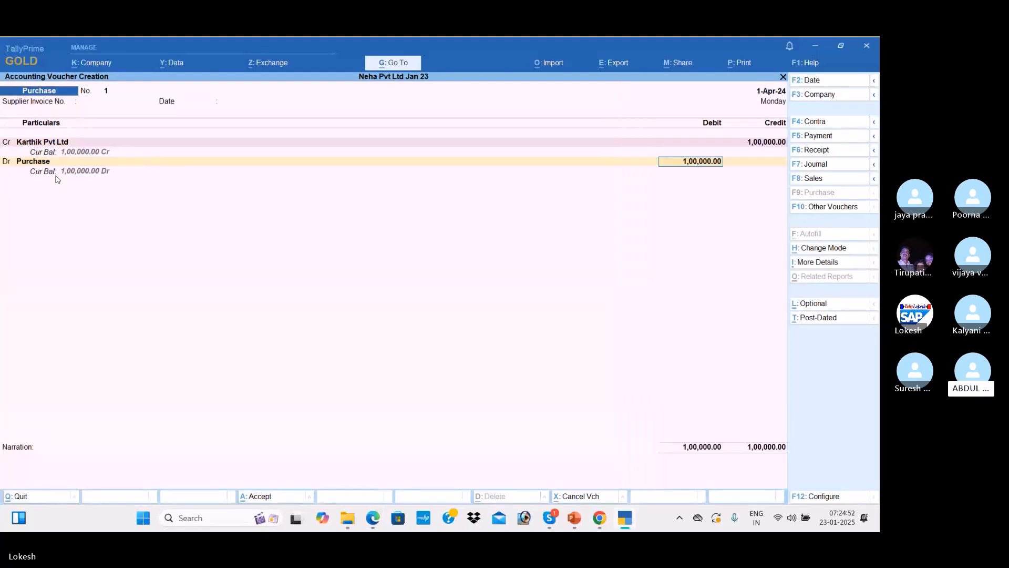
key(Return)
key(Return)
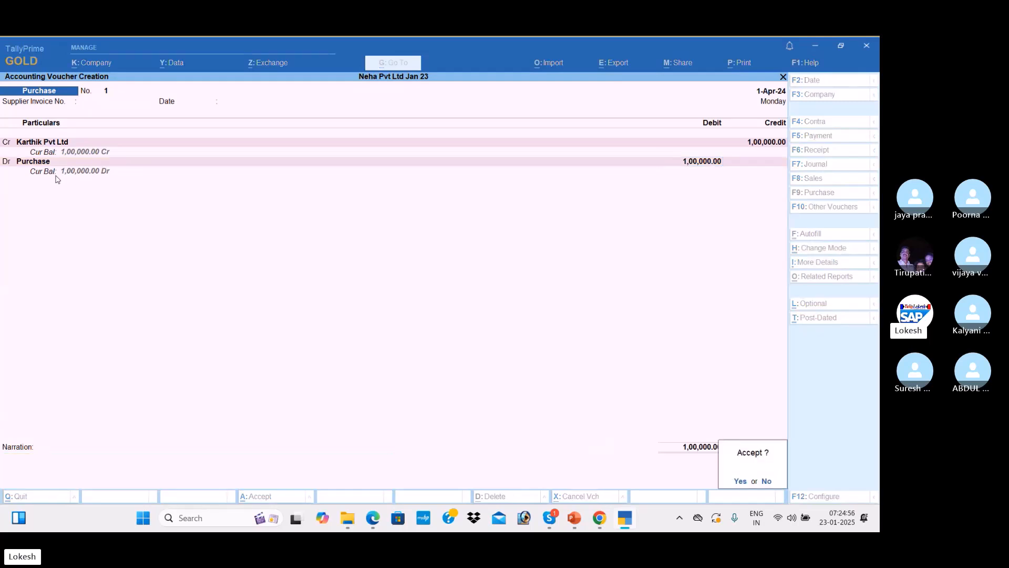
key(Return)
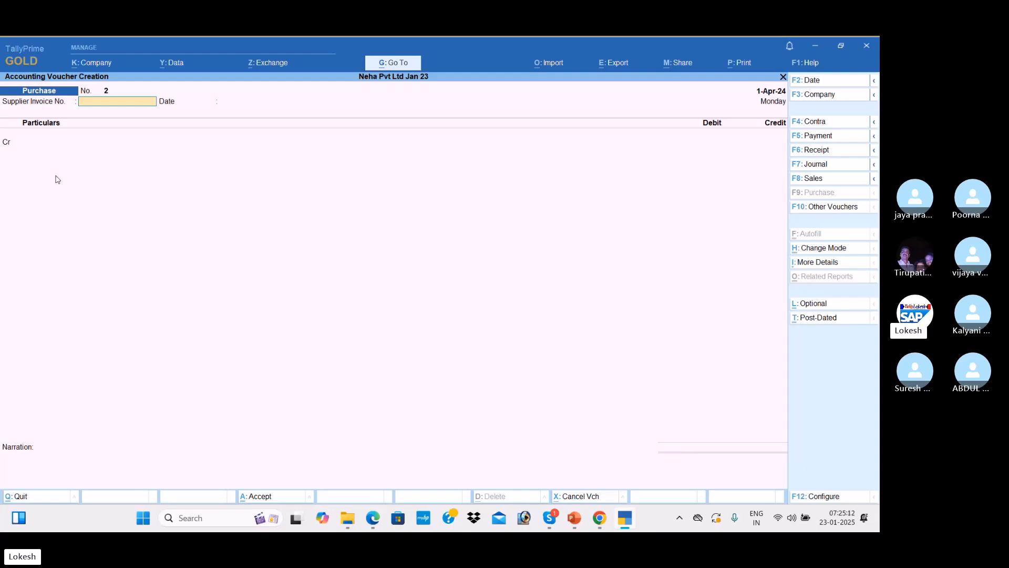
Check the next transaction in the PDF and switch Tally to a Payment voucher
key(alt+Tab)
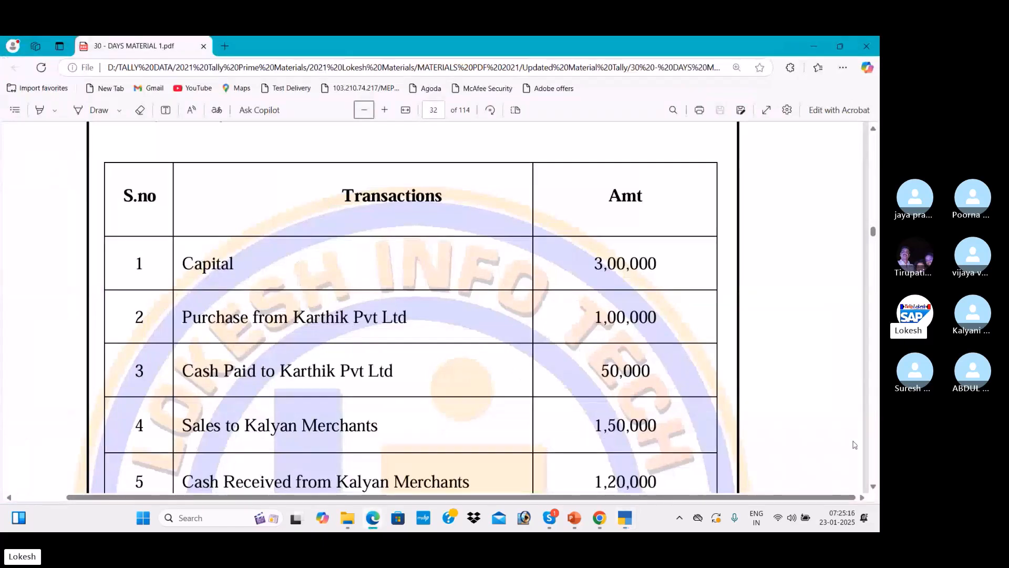
click(873, 486)
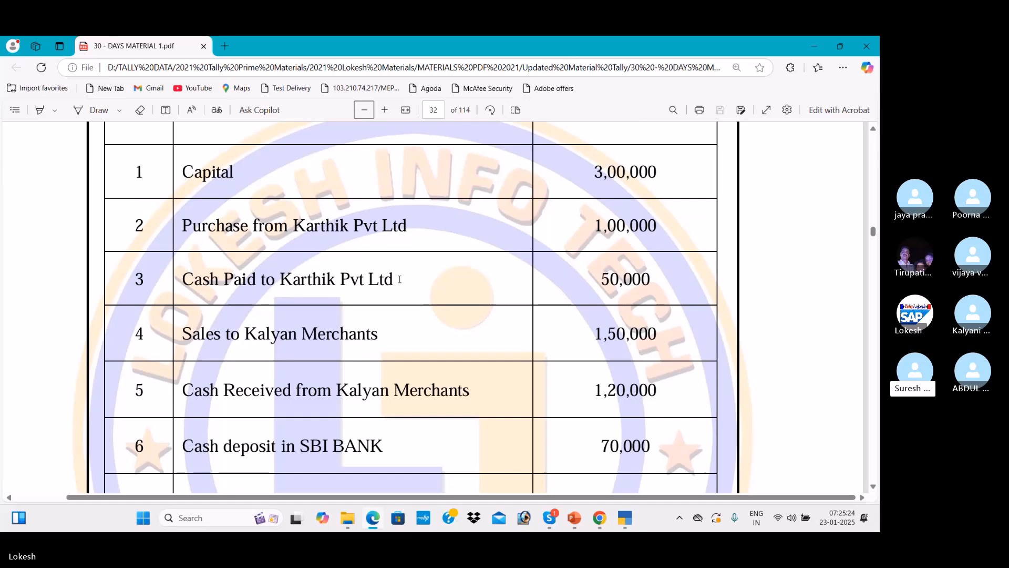
key(alt+Tab)
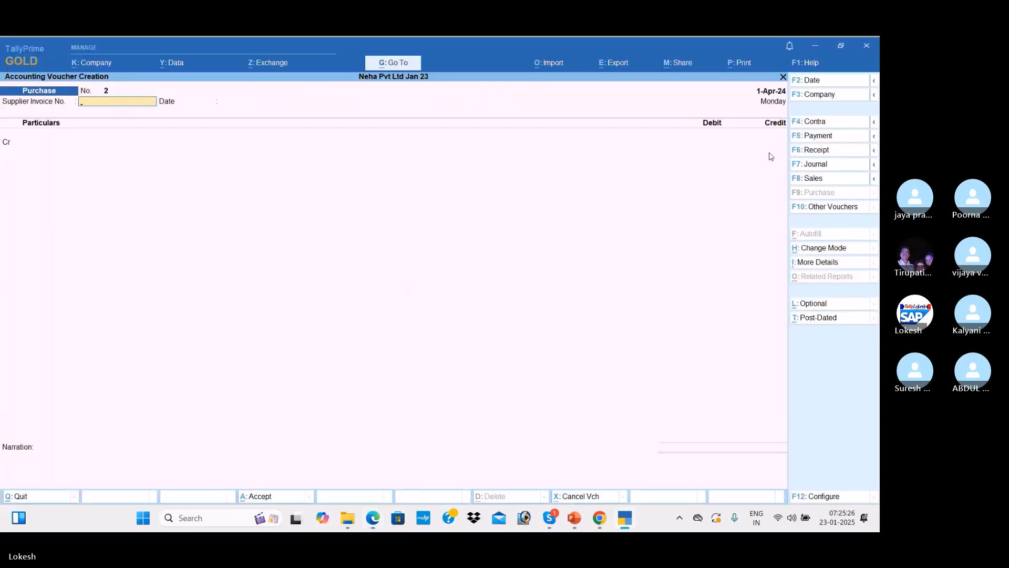
click(824, 137)
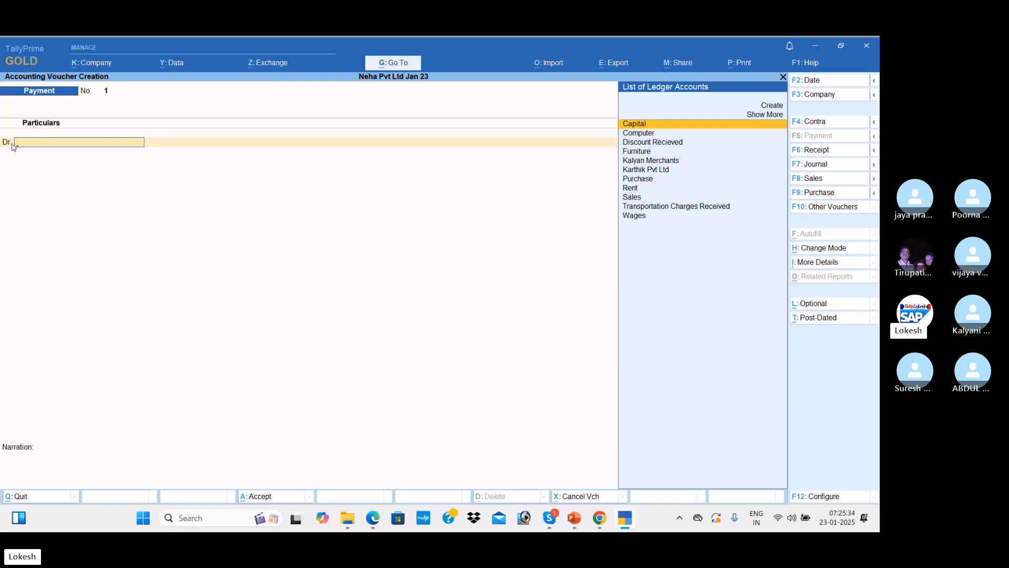
key(alt+Tab)
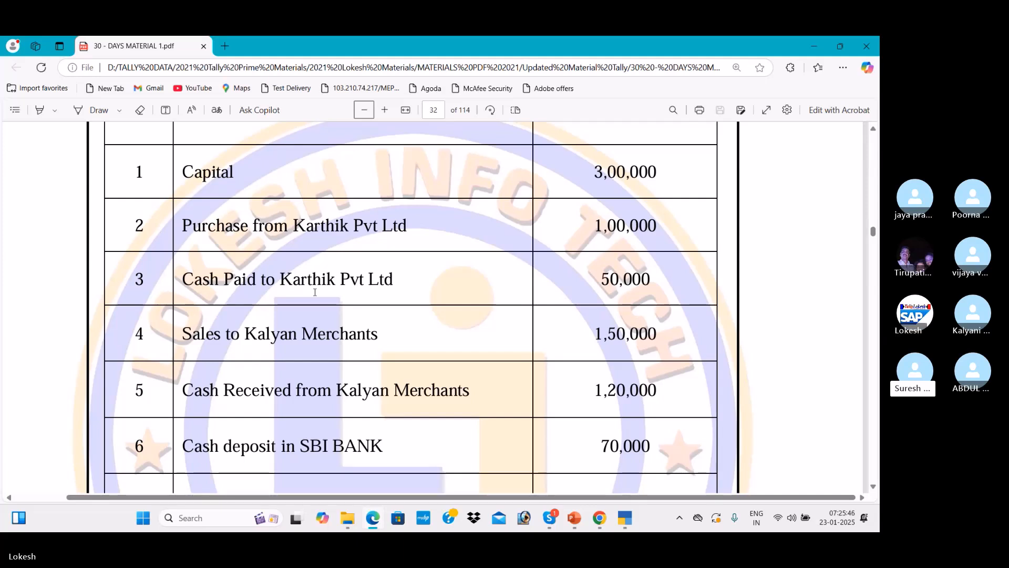
key(alt+Tab)
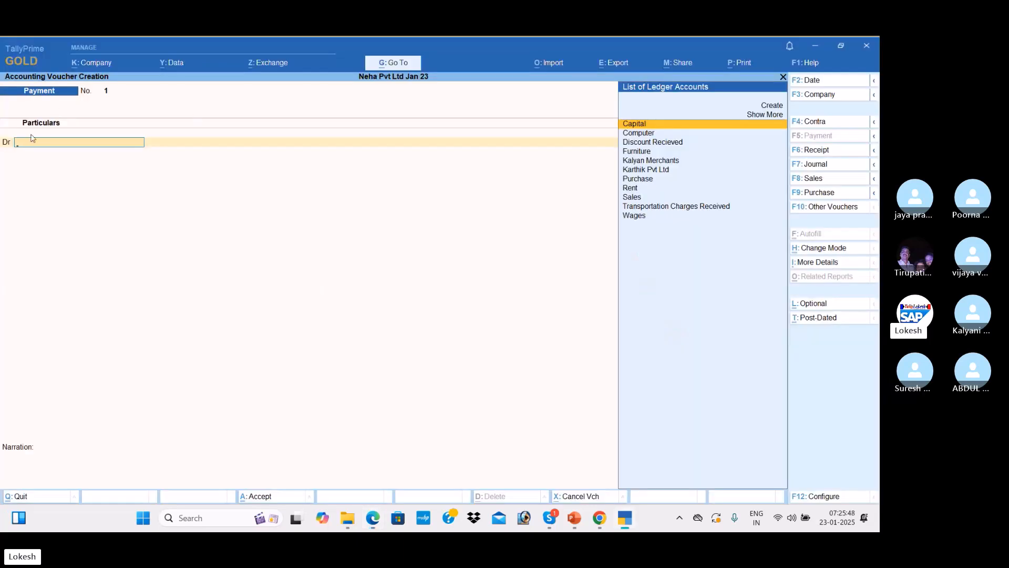
Debit Karthik Pvt Ltd for 50,000 on the Payment voucher
key(Down)
key(Down)
key(Down)
key(Down)
key(Down)
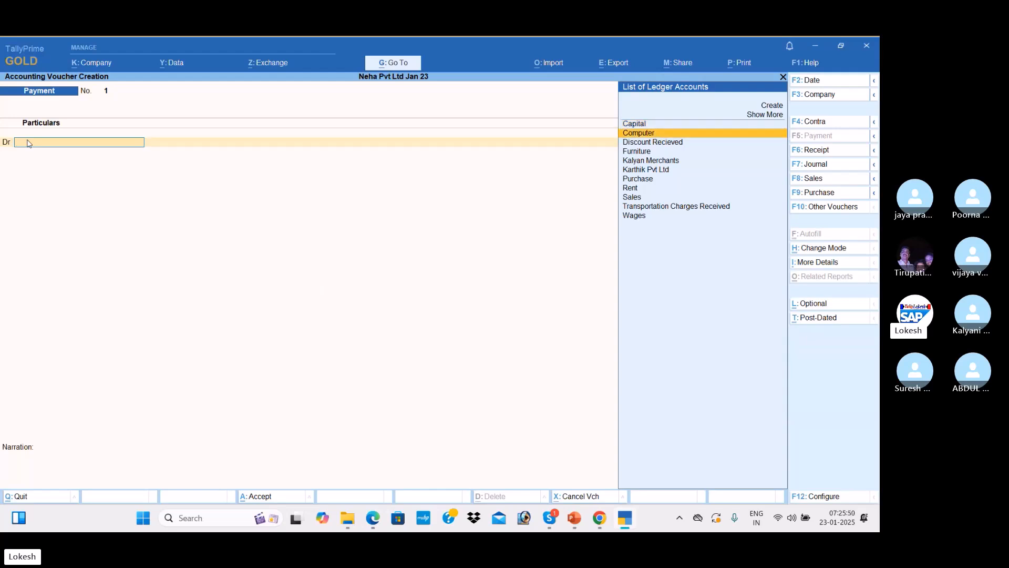
key(Up)
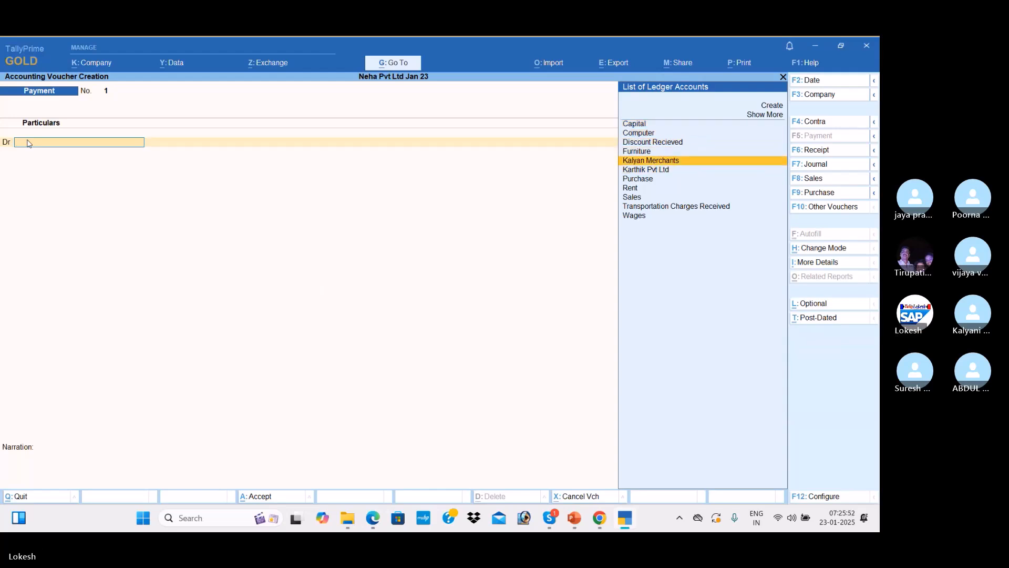
key(Down)
key(Return)
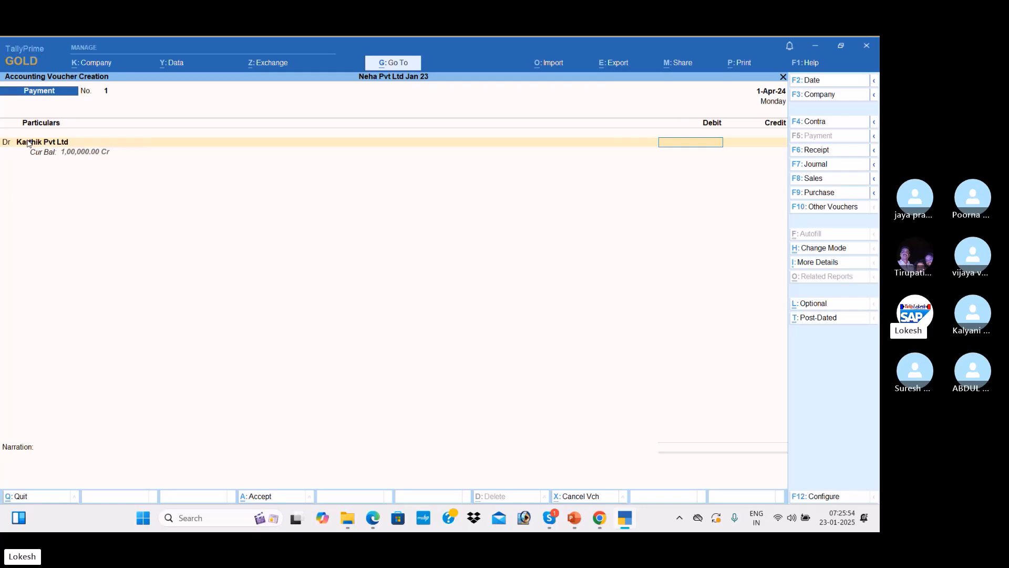
key(alt+Tab)
key(alt+Tab)
text(50000)
key(Return)
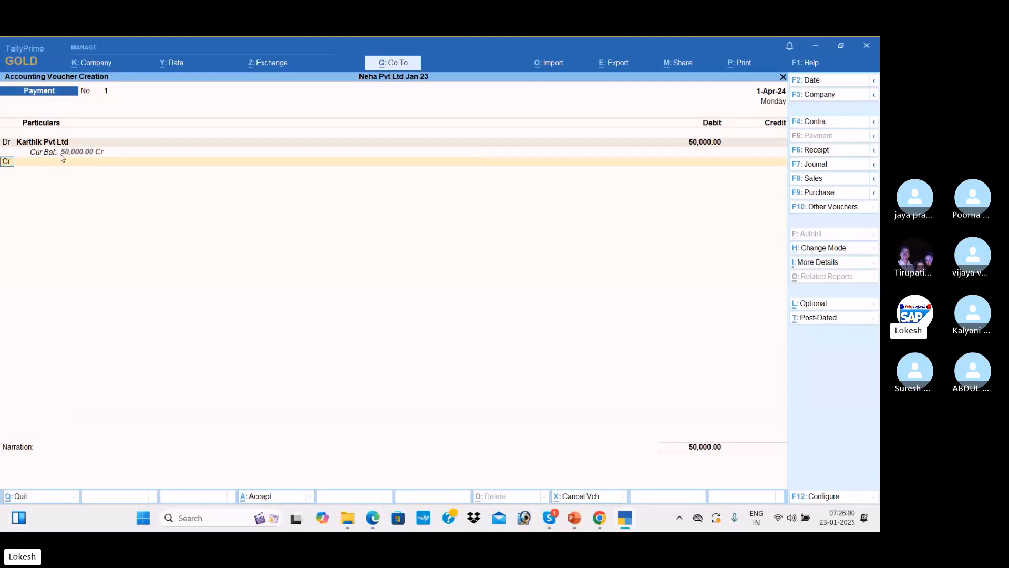
Credit Cash for 50,000 and save the Payment voucher
key(Return)
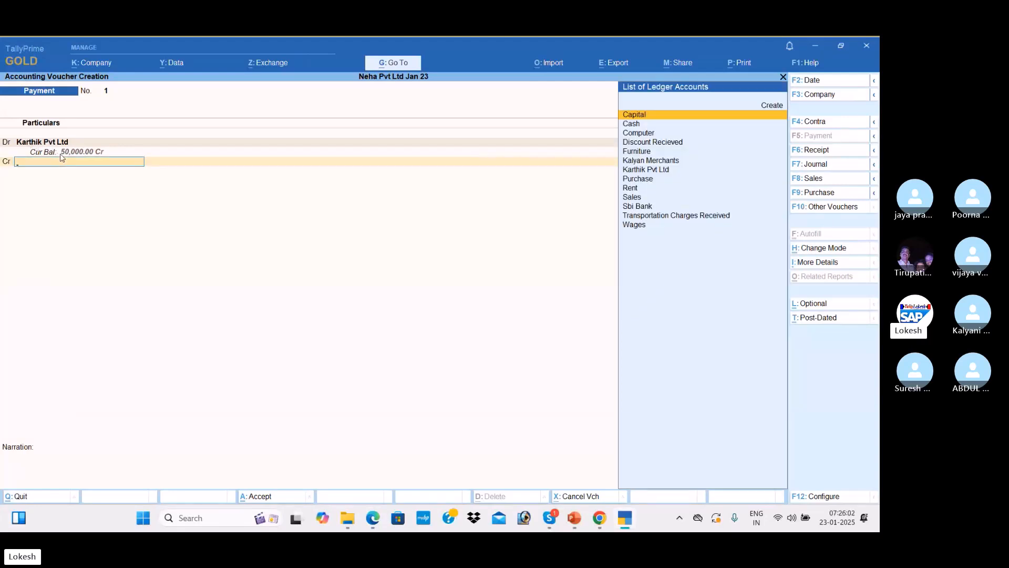
key(Down)
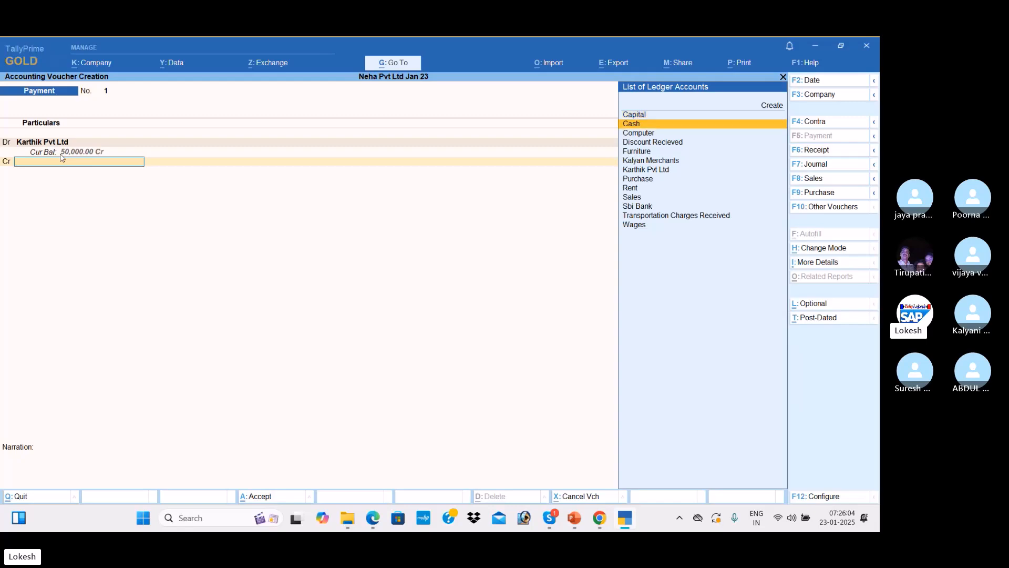
key(Return)
key(Return)
key(Return)
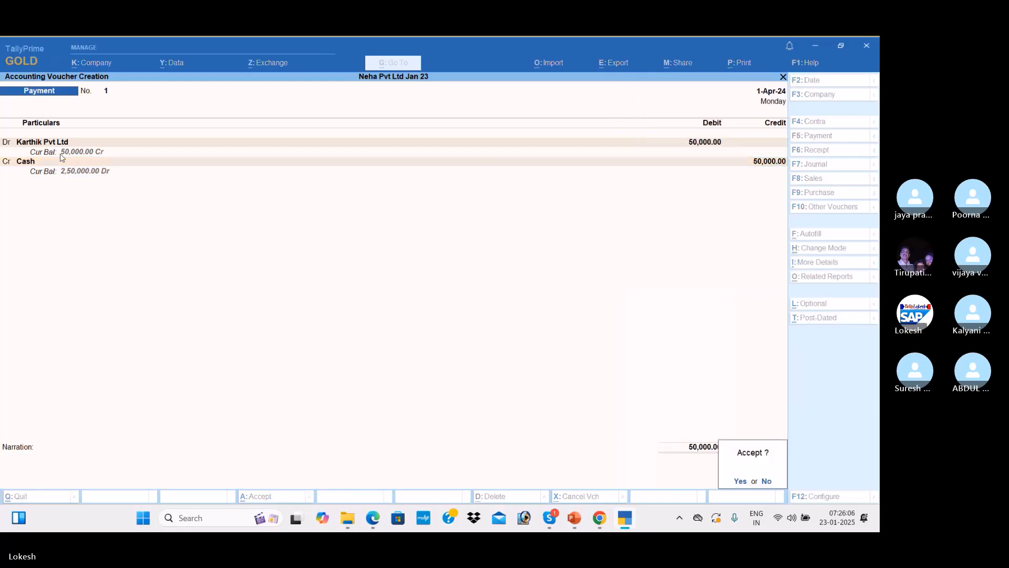
key(Return)
key(alt+Tab)
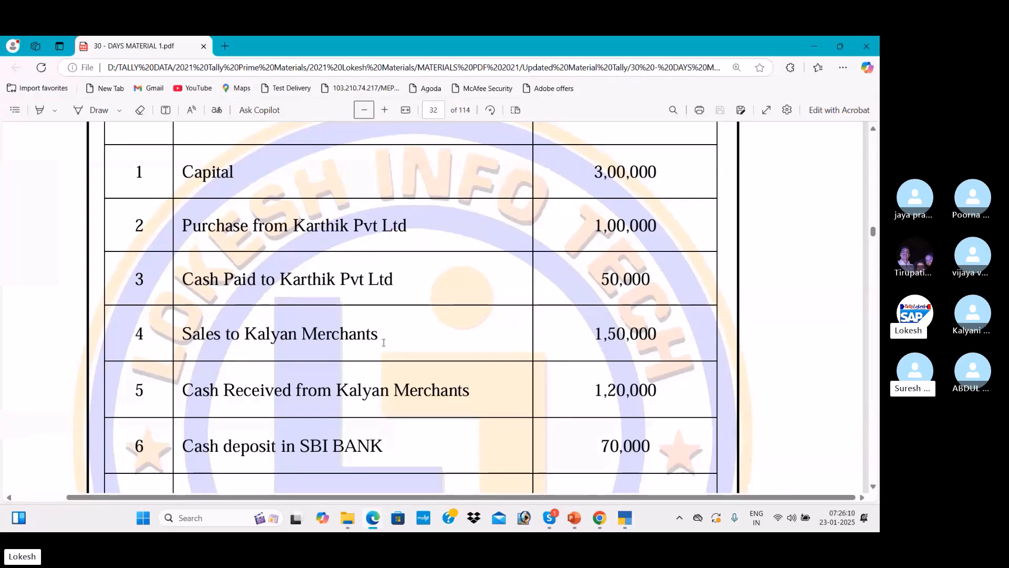
Start a Sales voucher in As Voucher mode, closing the dispatch details
key(alt+Tab)
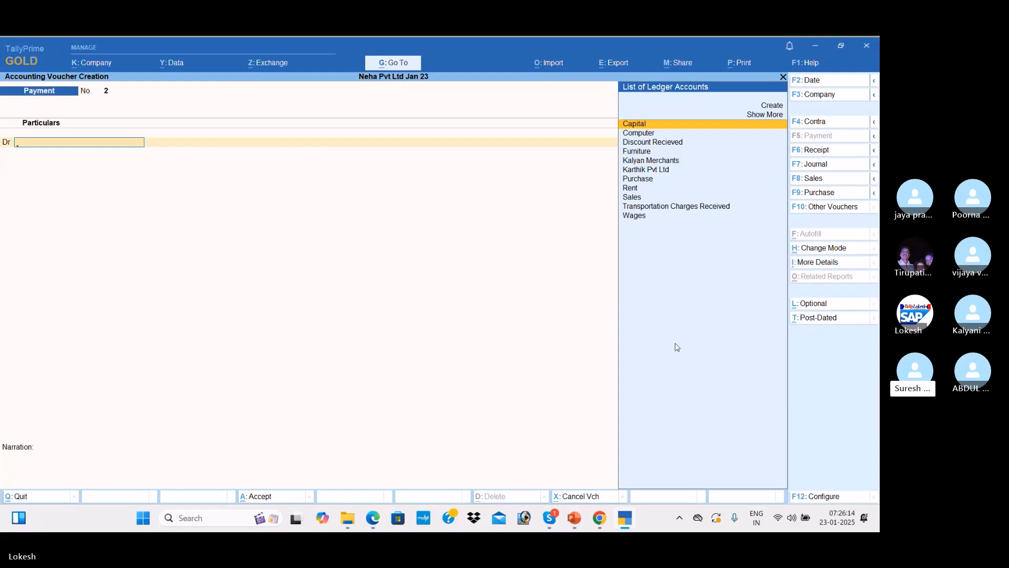
click(825, 179)
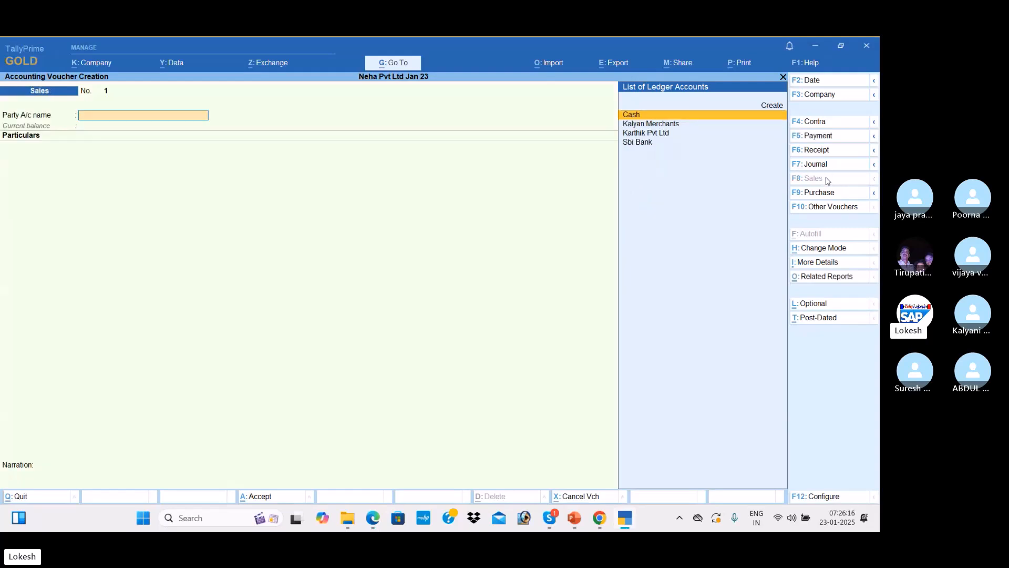
click(829, 249)
key(Down)
key(Return)
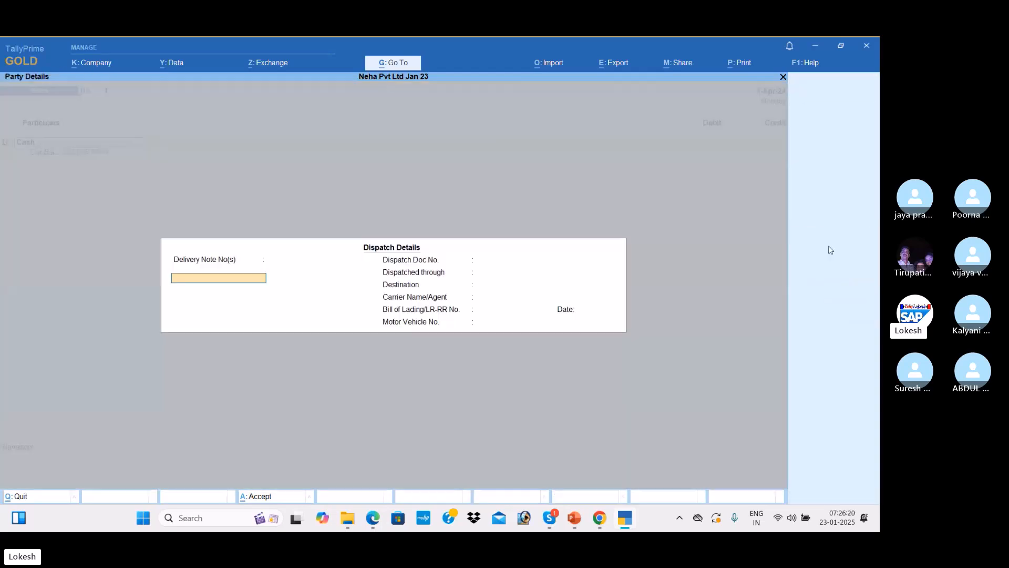
key(Return)
key(Escape)
Debit Kalyan Merchants 1,50,000, credit Sales, and save Sales voucher No. 1
key(alt+Tab)
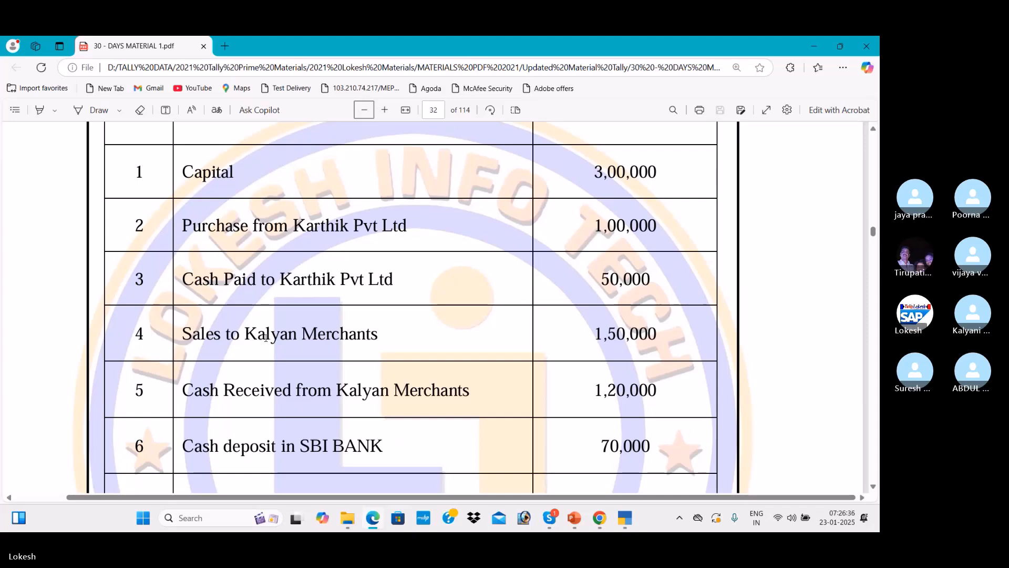
key(alt+Tab)
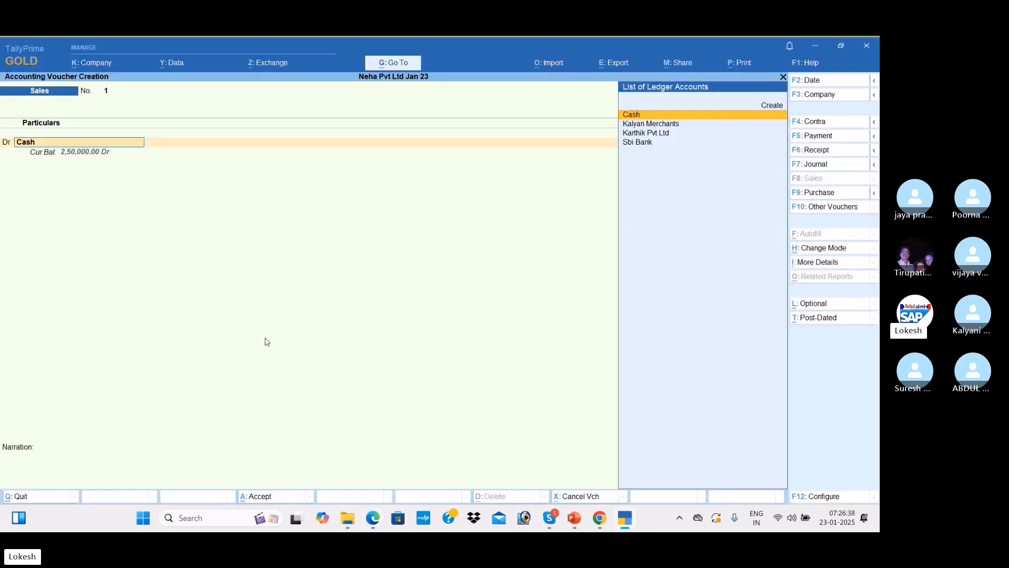
text(K)
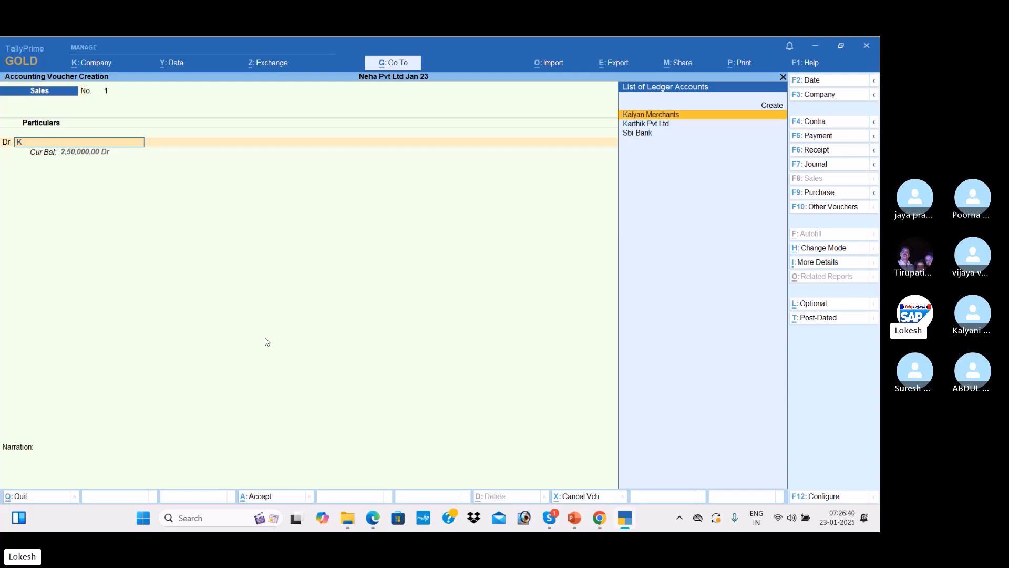
key(Return)
key(Return)
key(Return)
key(Return)
key(Return)
key(Return)
key(Return)
key(Return)
key(Return)
key(Return)
key(Return)
key(Return)
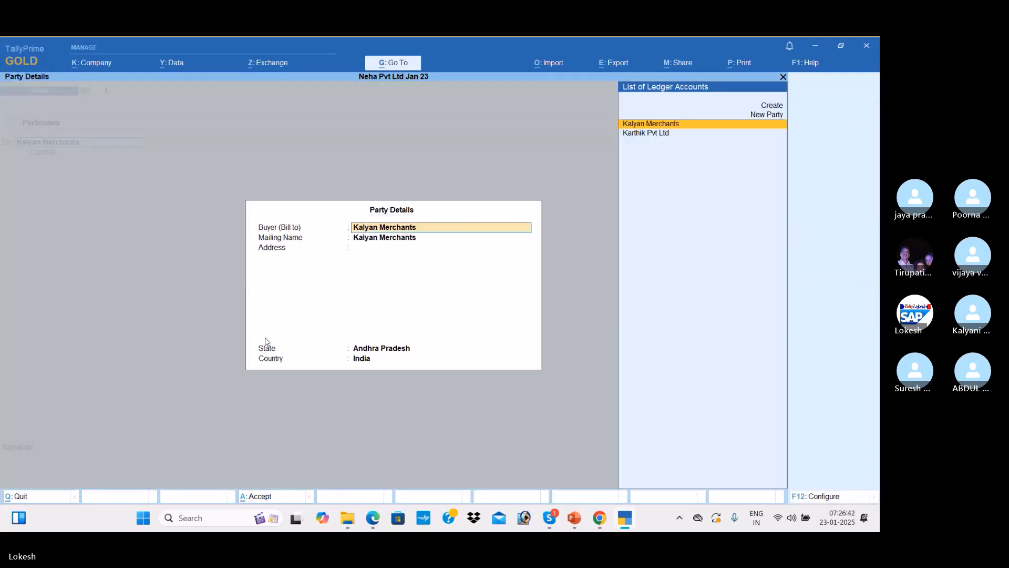
key(alt+Tab)
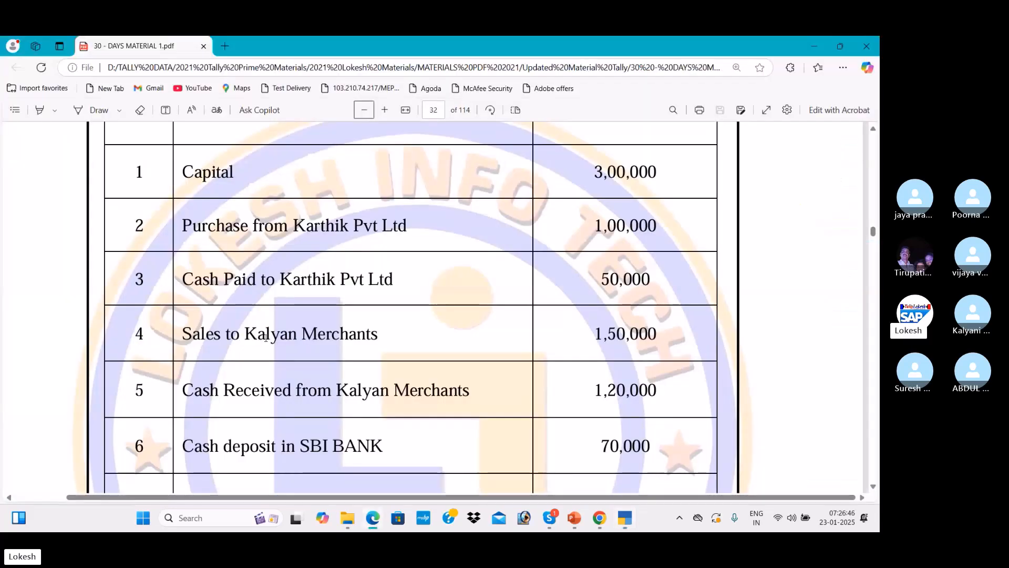
key(alt+Tab)
text(150000)
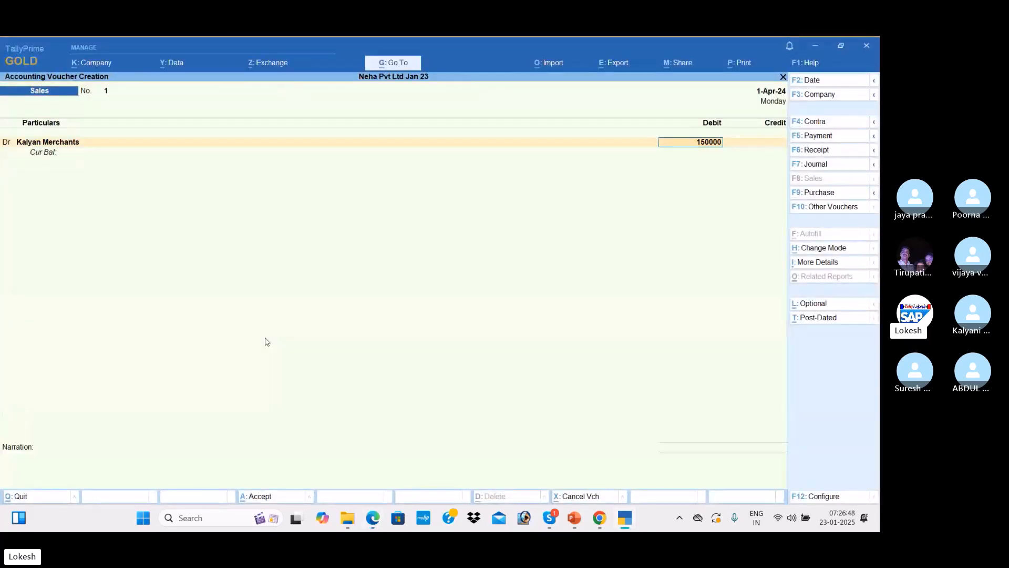
key(Return)
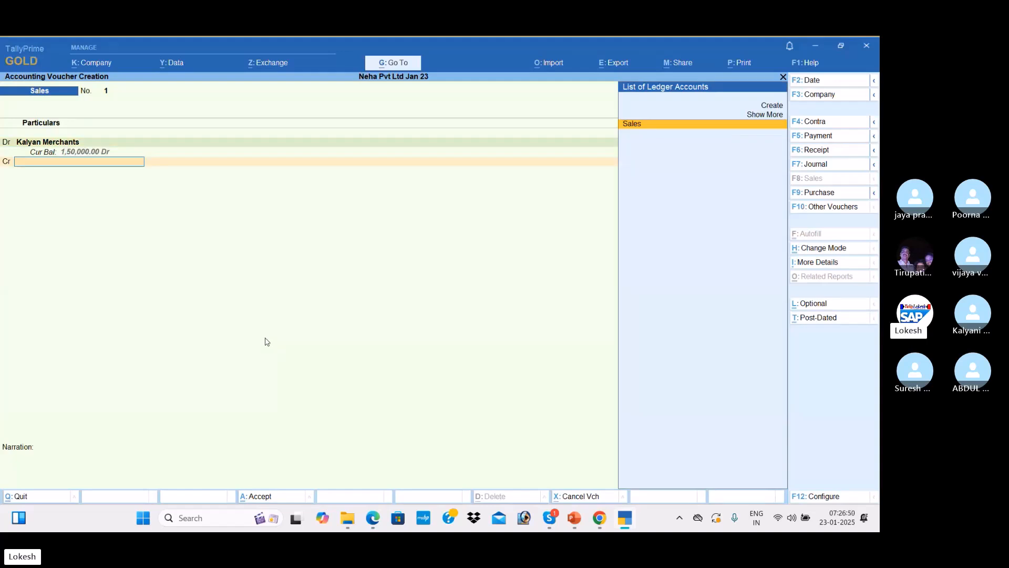
key(Return)
key(Return)
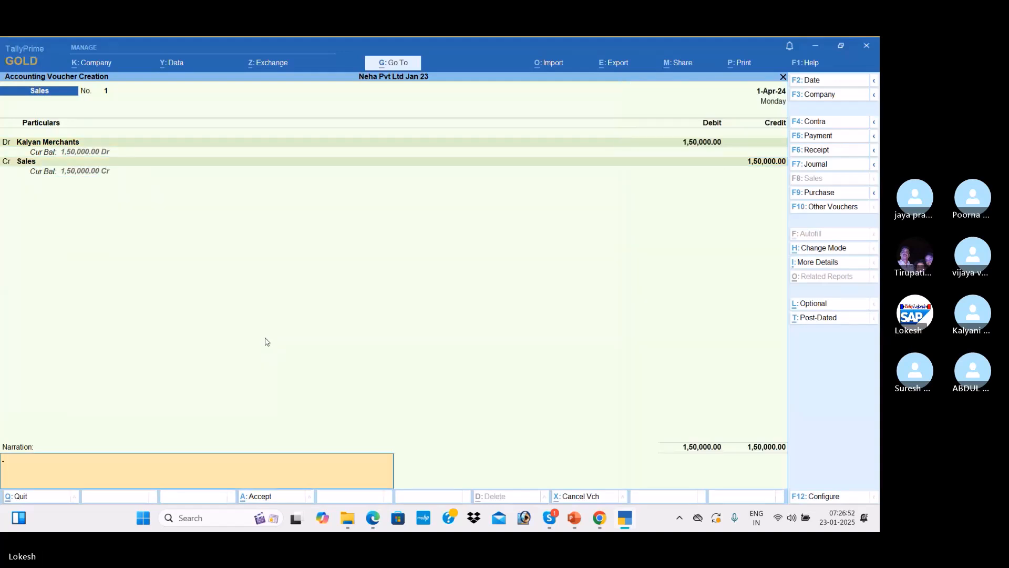
key(Return)
key(Return)
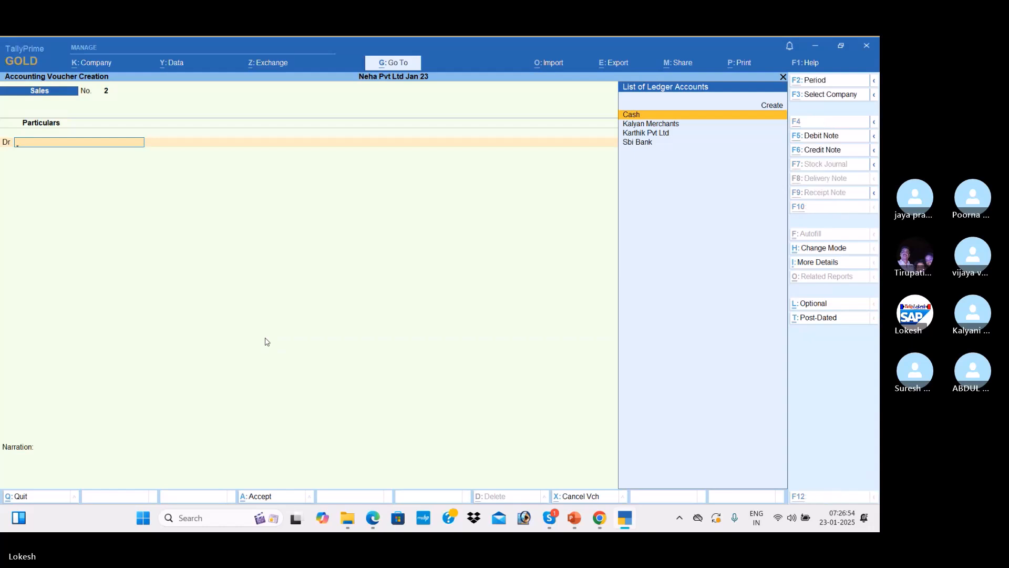
key(alt+Tab)
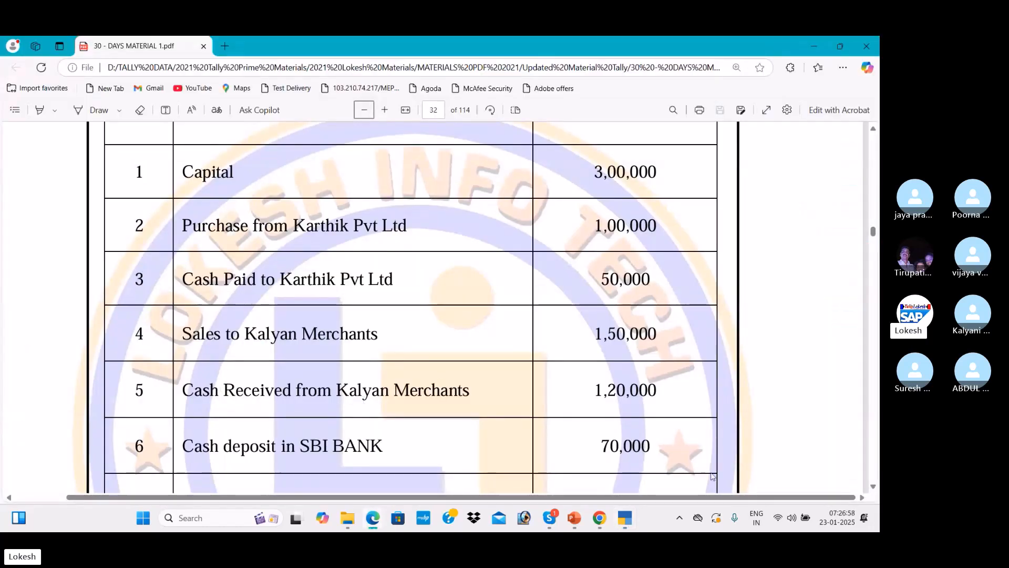
Start a Receipt voucher crediting Kalyan Merchants for 1,20,000
scroll(756, 394, down, 2)
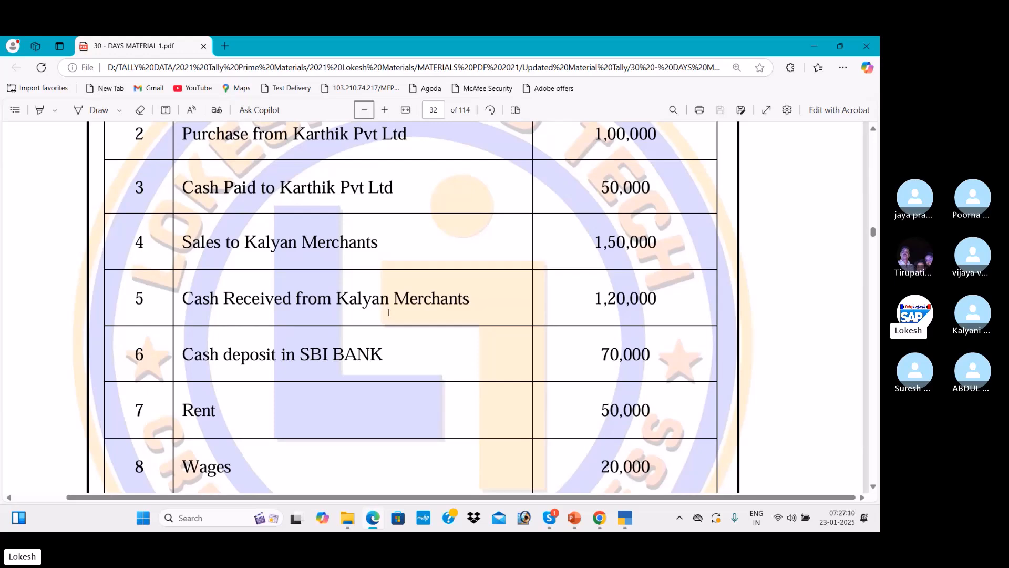
key(alt+Tab)
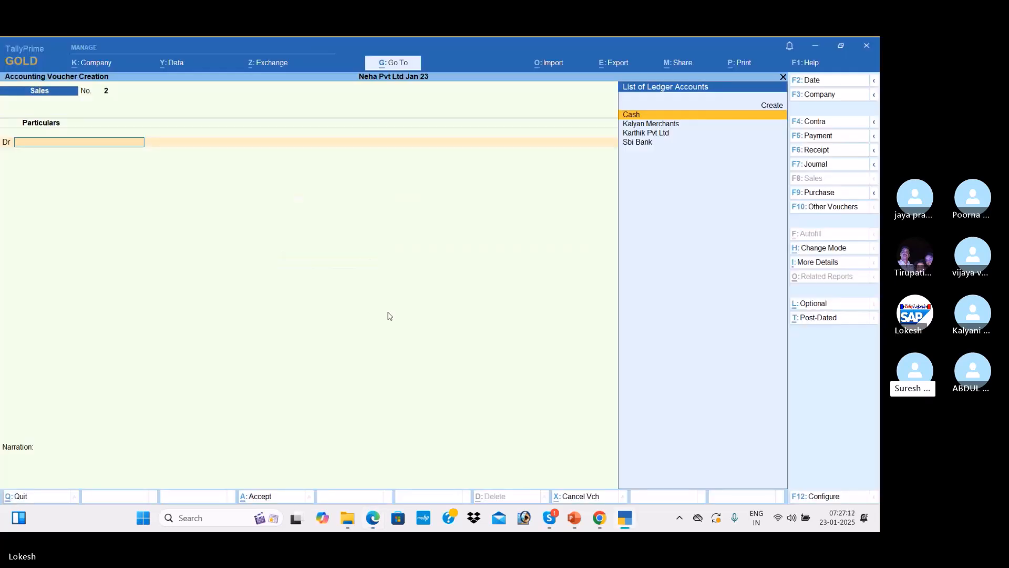
click(828, 154)
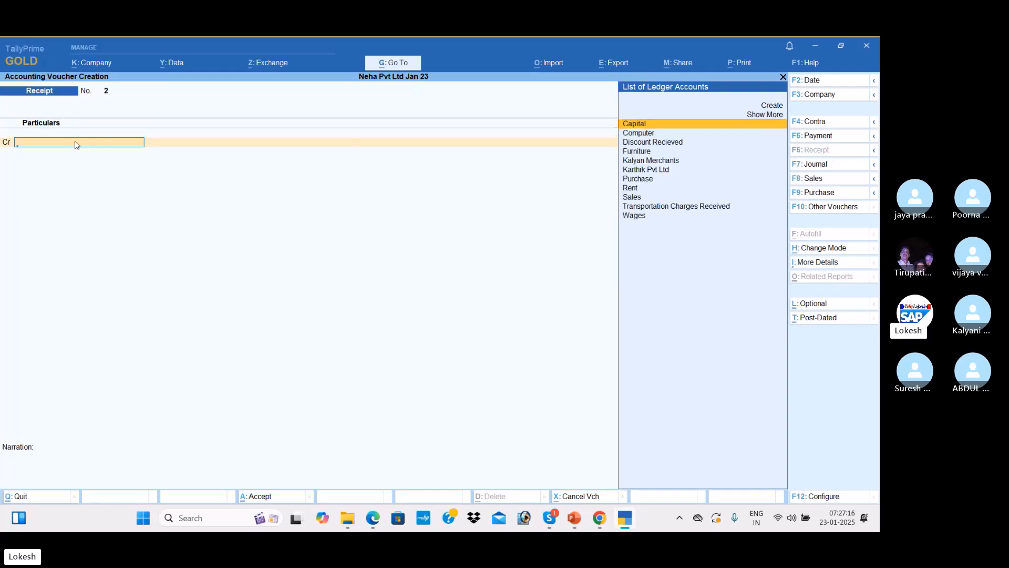
text(K)
key(Return)
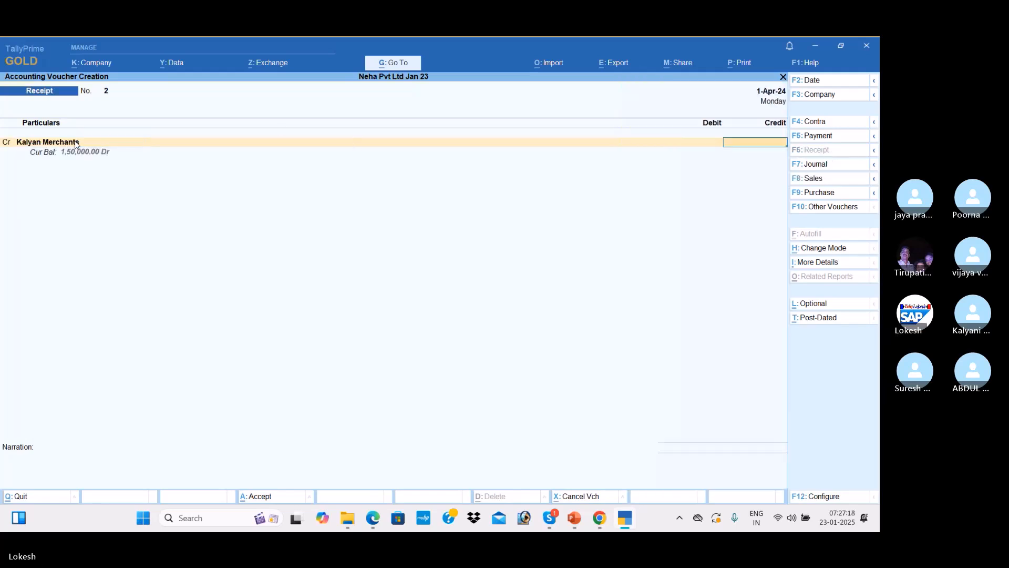
key(alt+Tab)
key(alt+Tab)
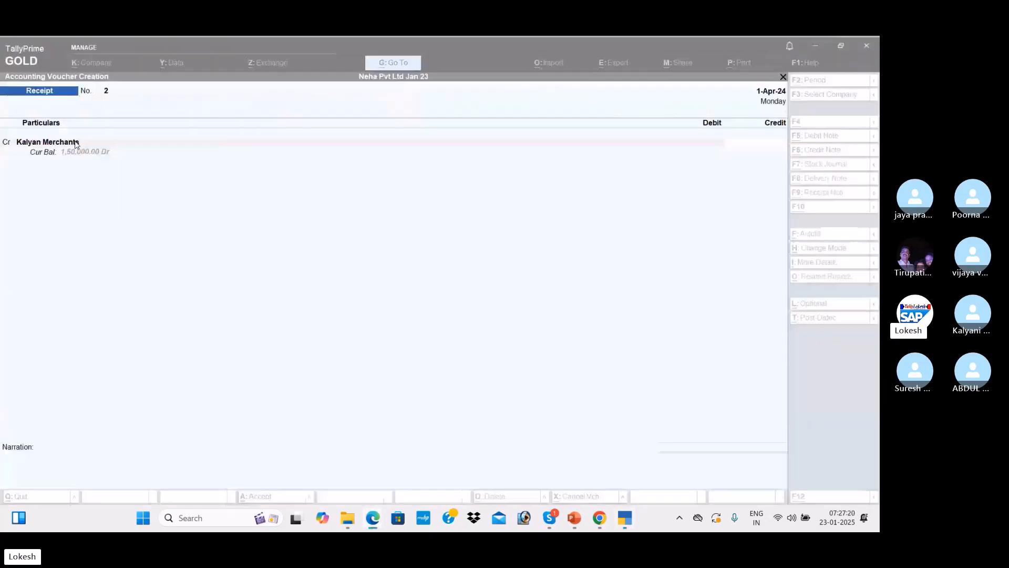
text(120000)
key(Return)
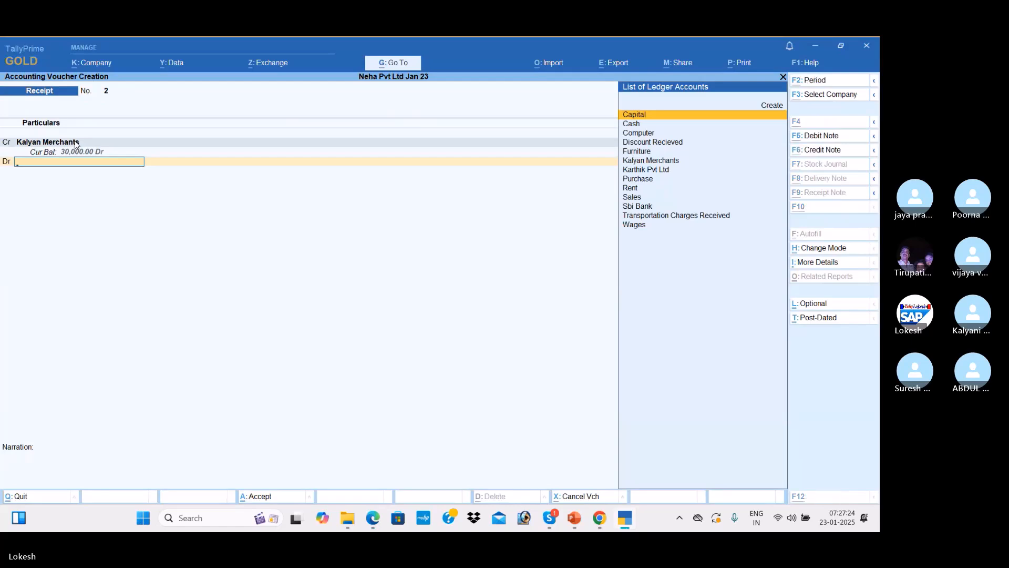
Debit Cash for 1,20,000 and save Receipt voucher No. 2
key(alt+Tab)
key(alt+Tab)
key(Down)
key(Return)
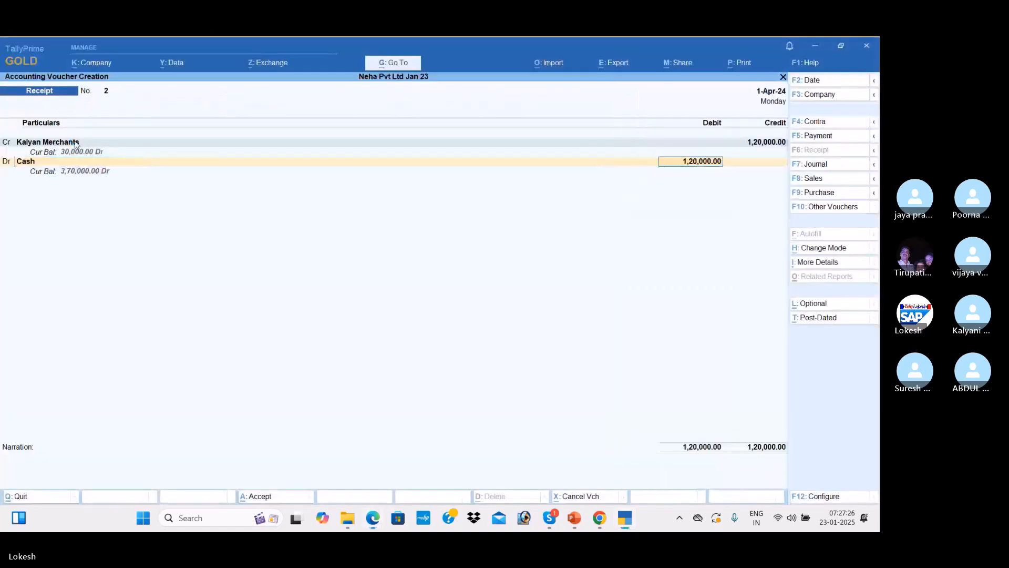
key(Return)
key(Return)
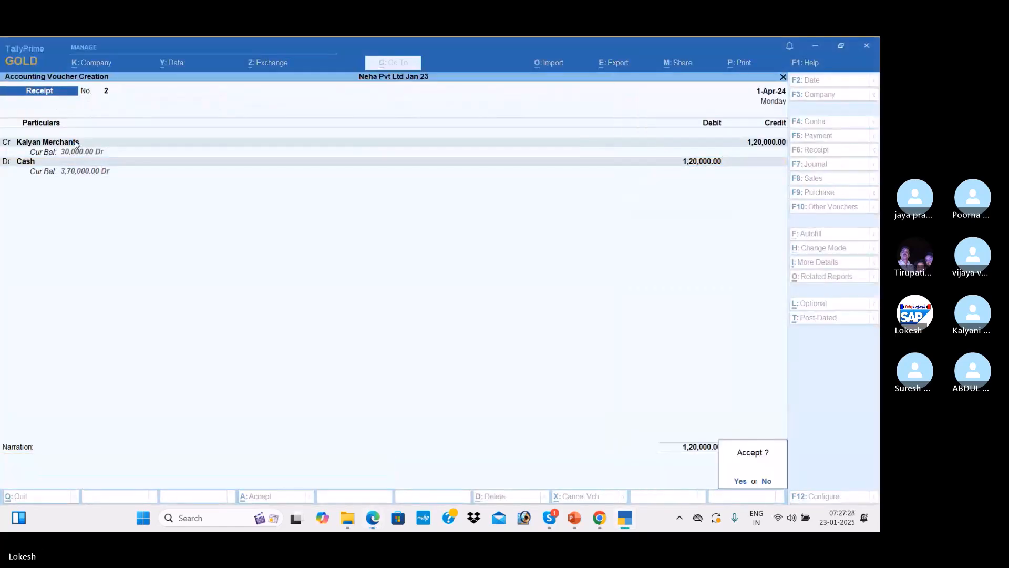
key(Return)
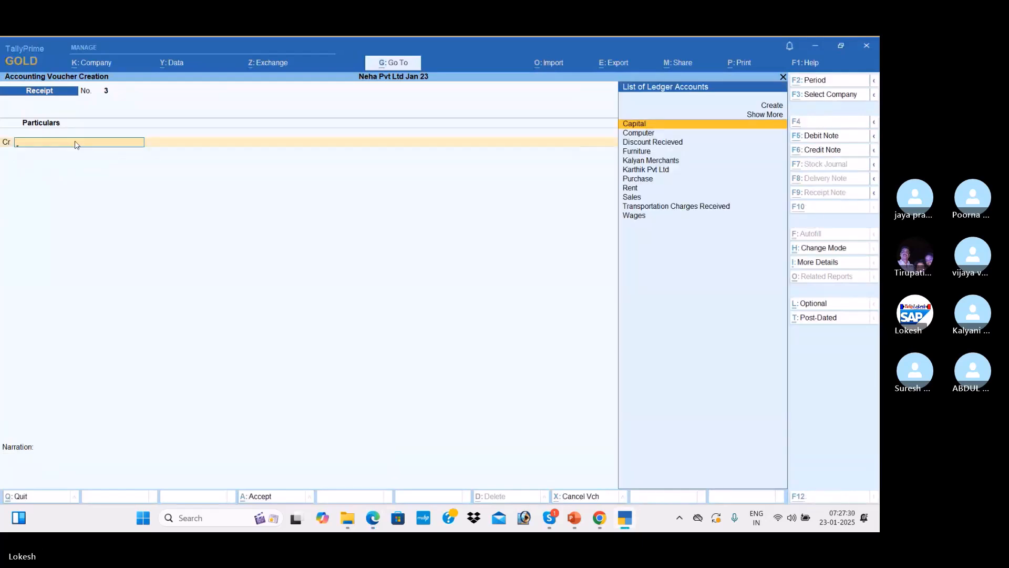
key(alt+Tab)
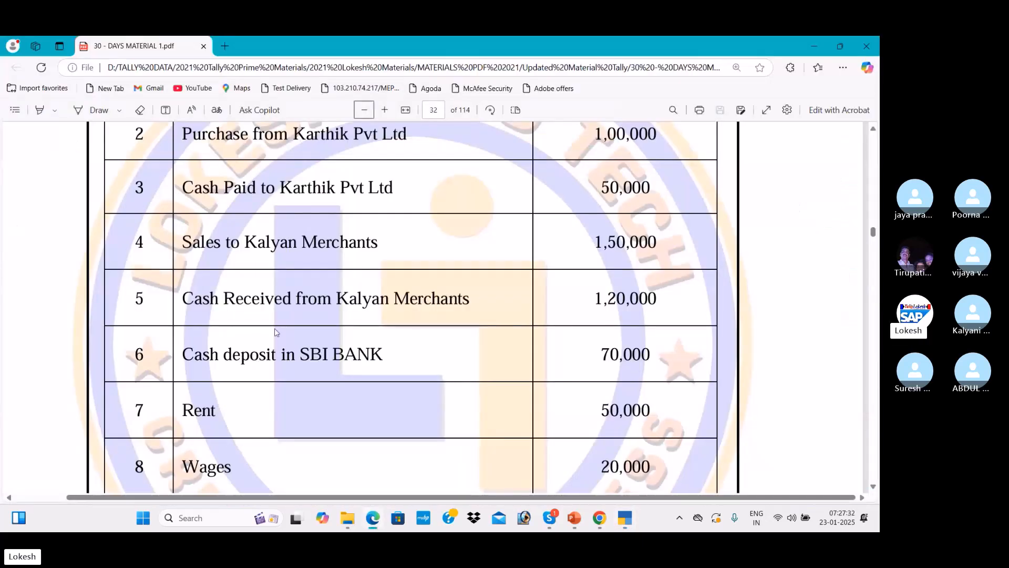
Scroll the PDF to the next transactions and open a Contra voucher in Tally
click(873, 486)
scroll(873, 486, down, 3)
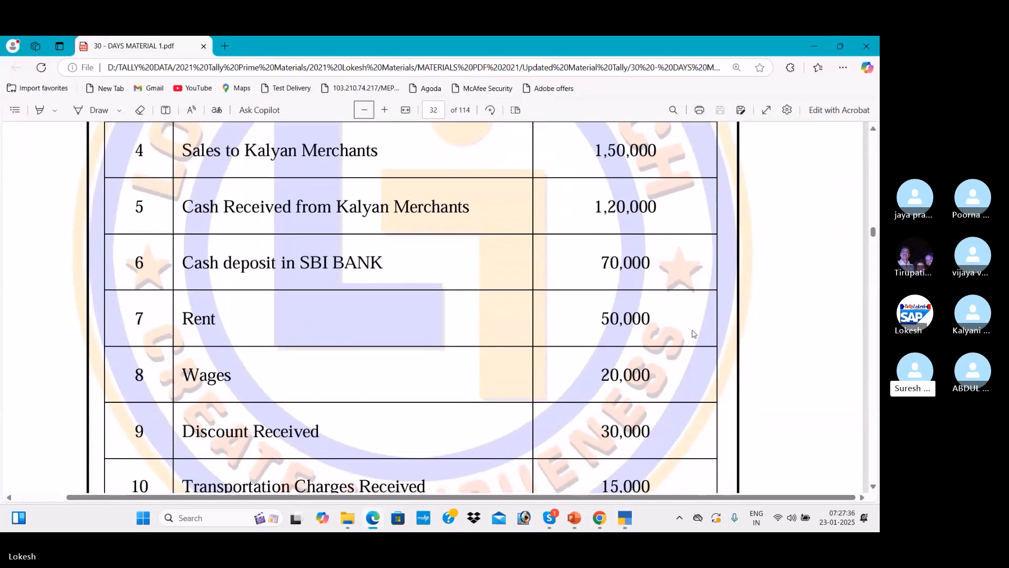
key(alt+Tab)
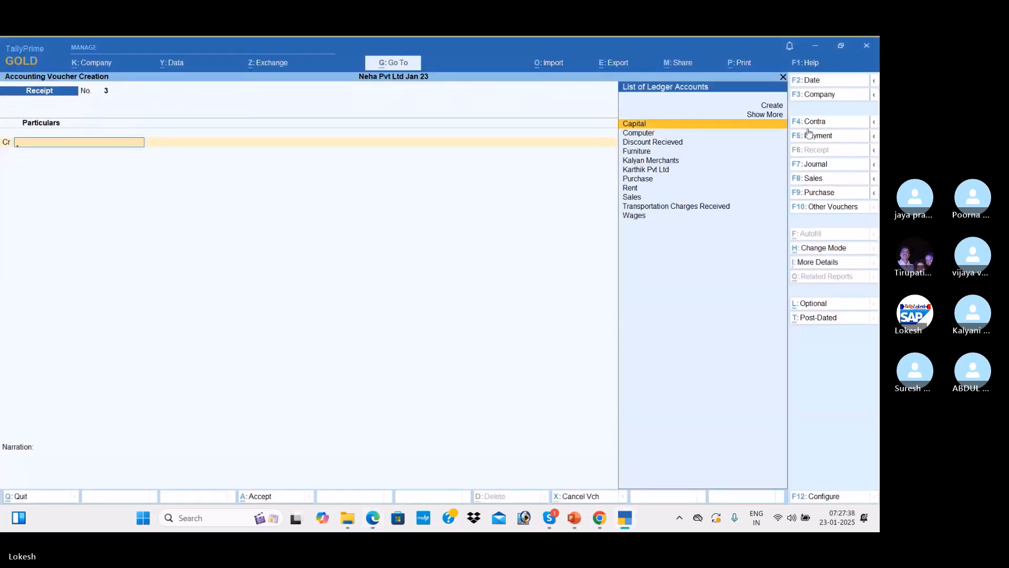
click(826, 128)
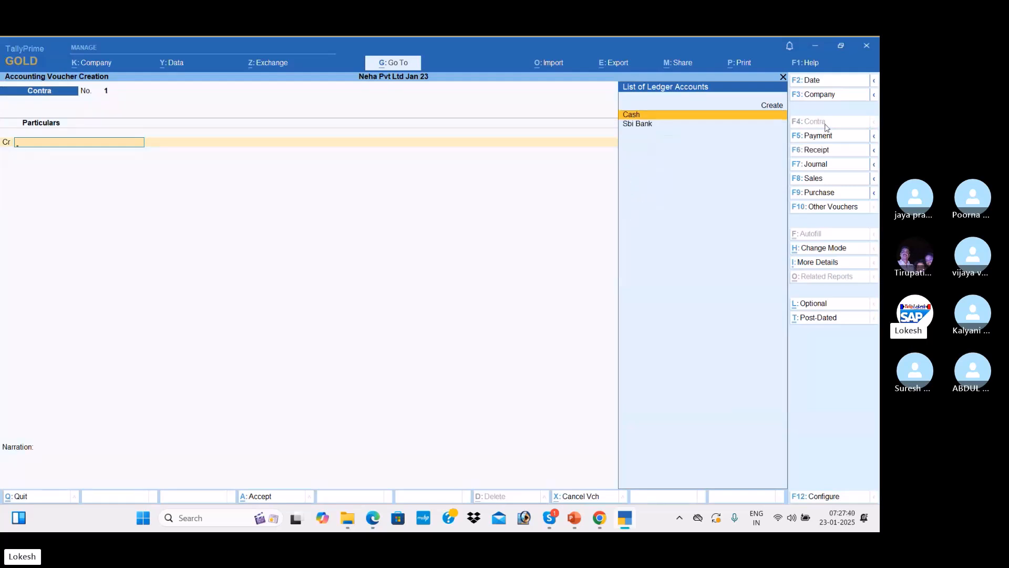
key(alt+Tab)
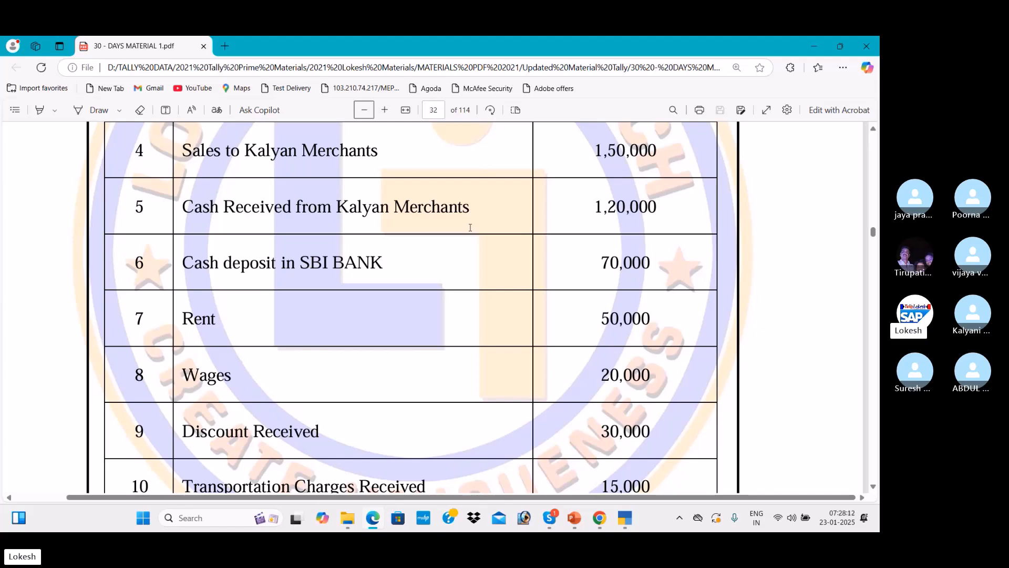
Record a Contra voucher moving 70,000 from Cash into Sbi Bank, skipping allocations and denominations
key(alt+Tab)
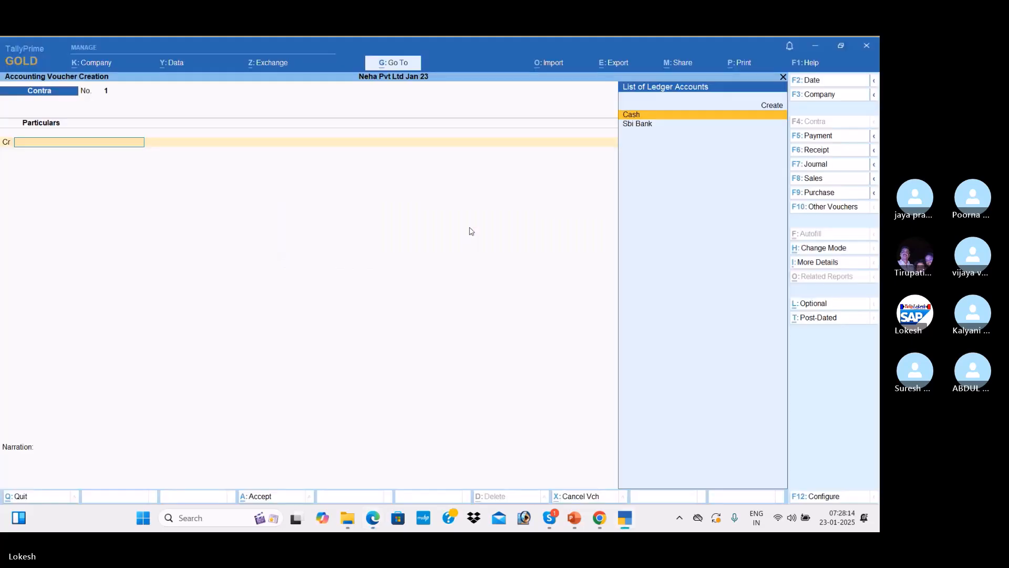
key(Return)
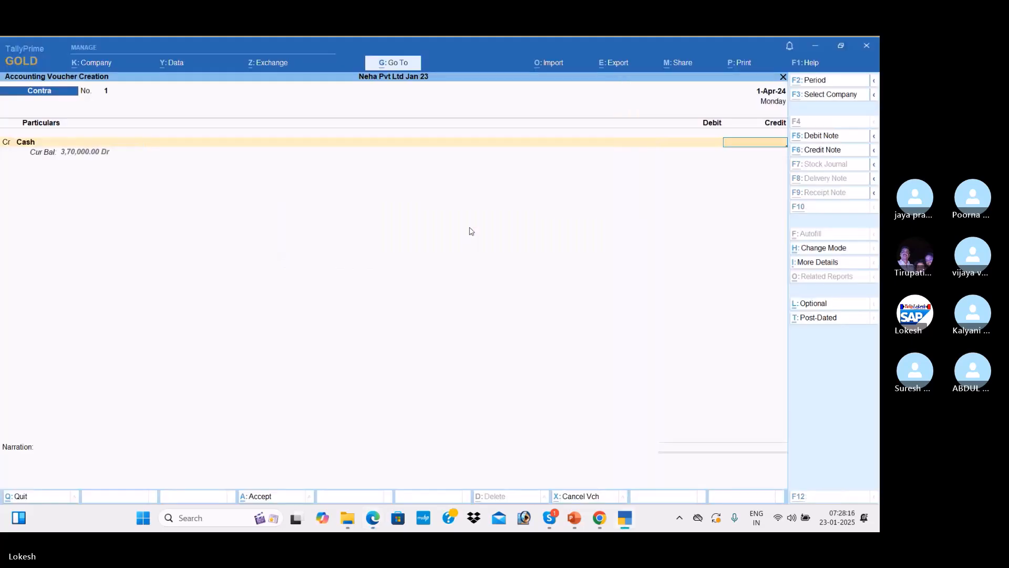
key(alt+Tab)
key(alt+Tab)
text(70000)
key(Return)
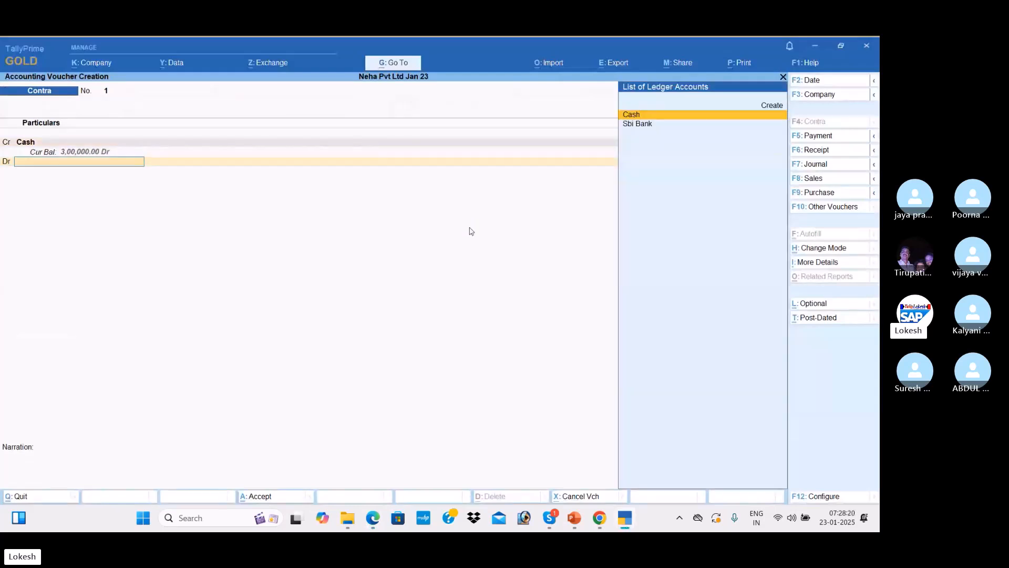
key(Down)
key(Return)
key(Return)
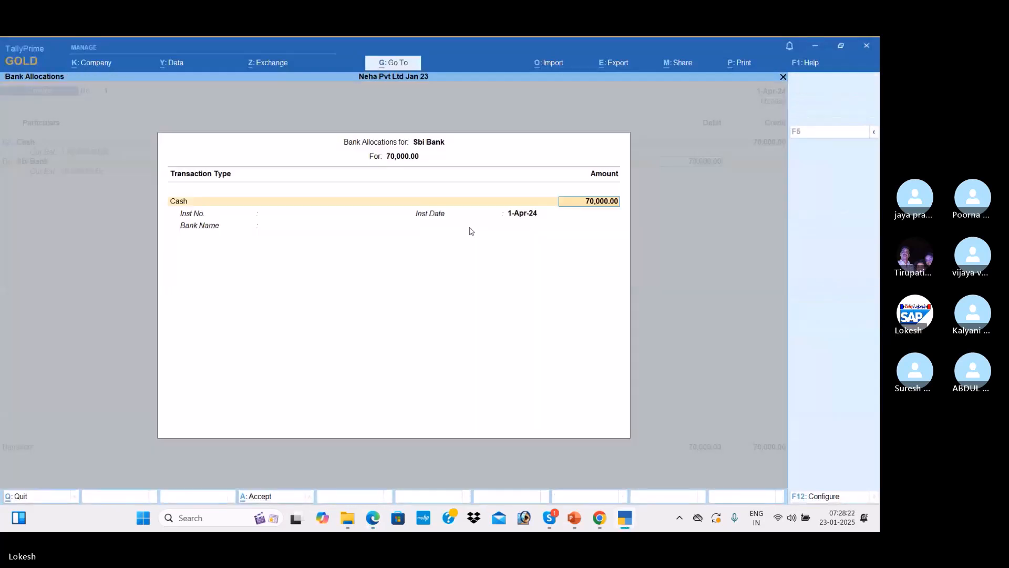
key(Return)
key(Down)
key(Down)
key(Down)
key(Down)
key(Down)
key(Down)
key(Down)
key(Down)
key(Down)
key(Down)
key(Down)
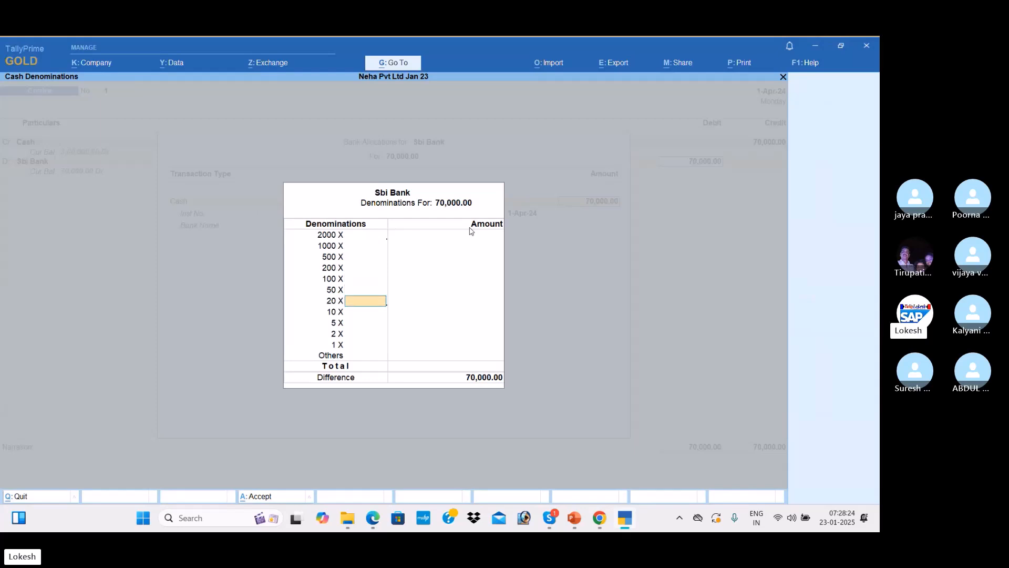
key(Return)
key(Return)
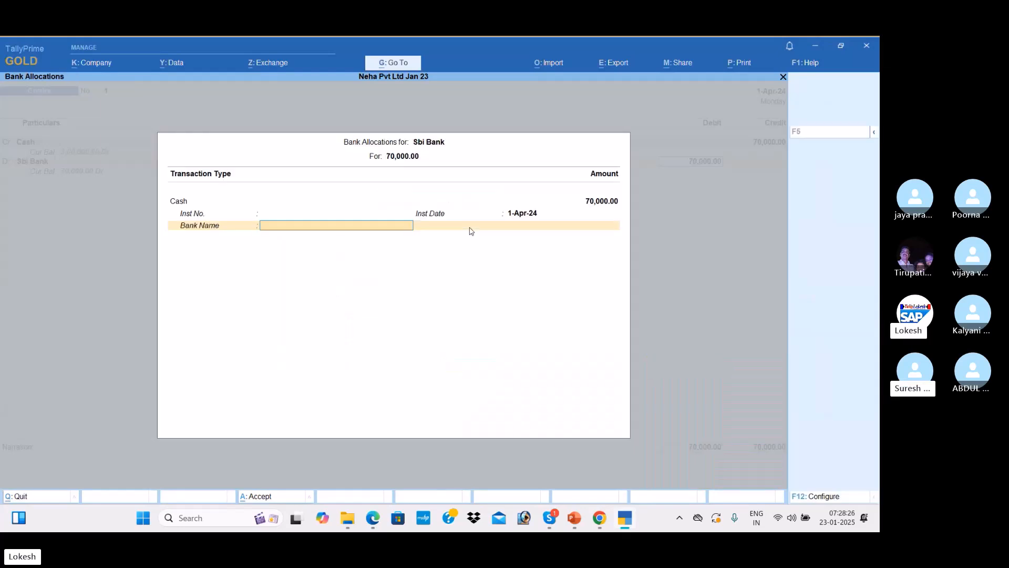
key(Return)
key(Return)
key(Return)
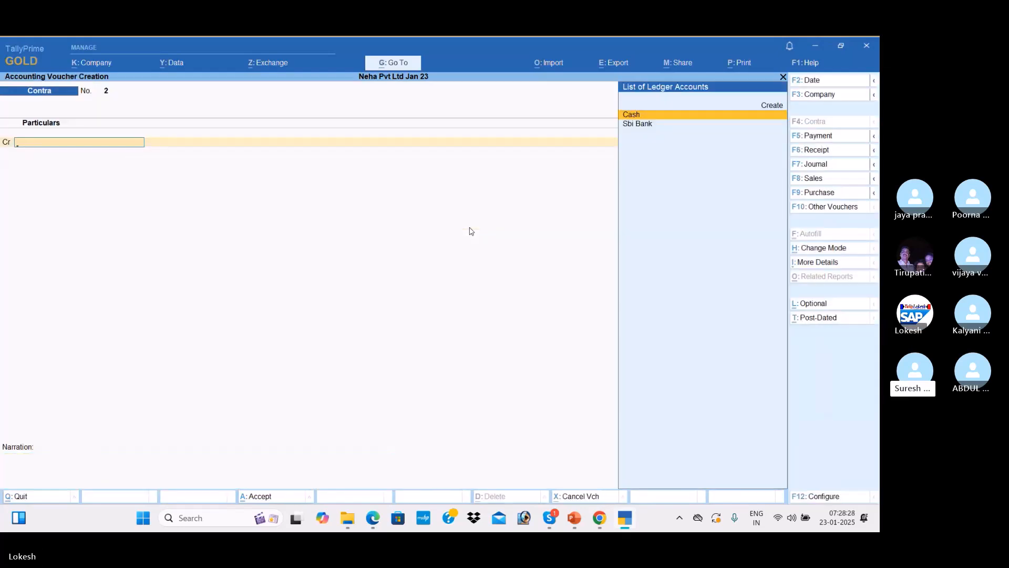
key(alt+Tab)
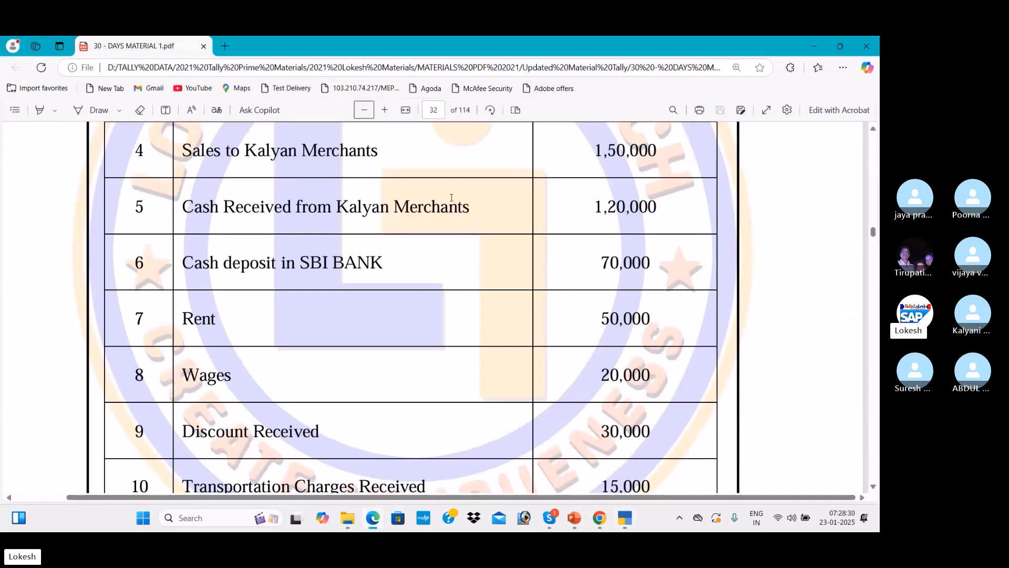
Record a Payment voucher debiting Rent 50,000 and crediting Cash
key(alt+Tab)
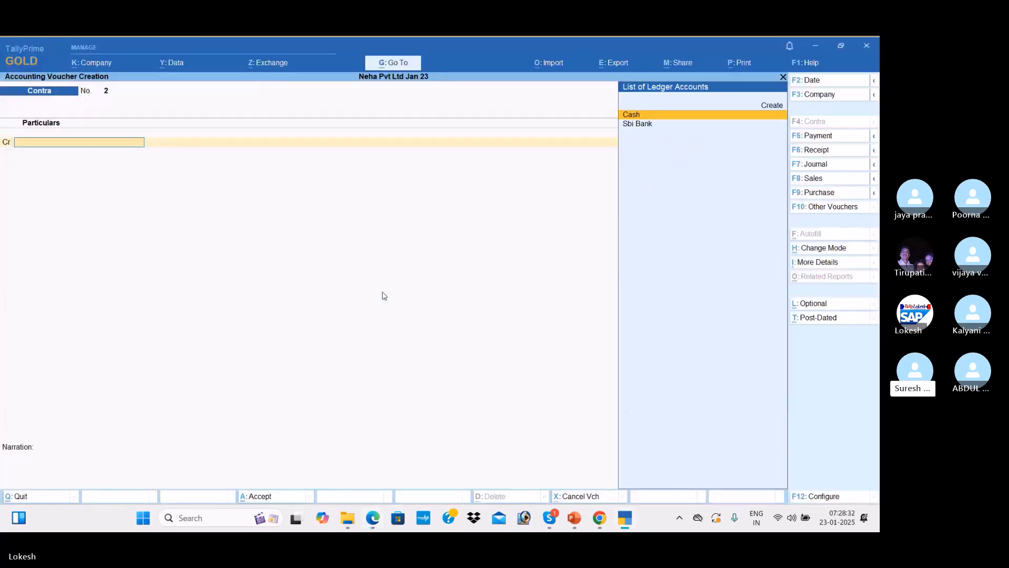
click(837, 138)
text(Re)
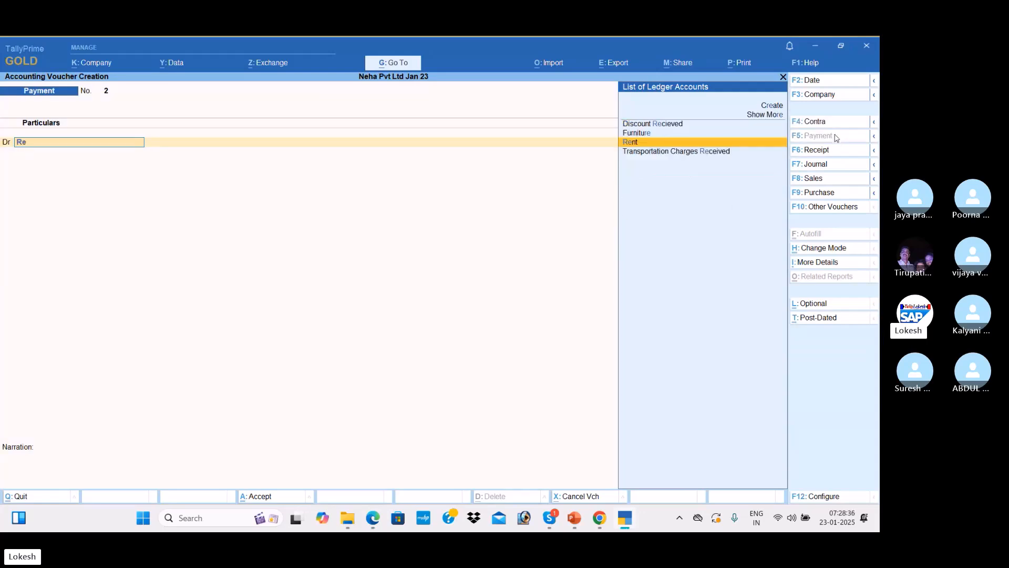
key(Return)
key(alt+Tab)
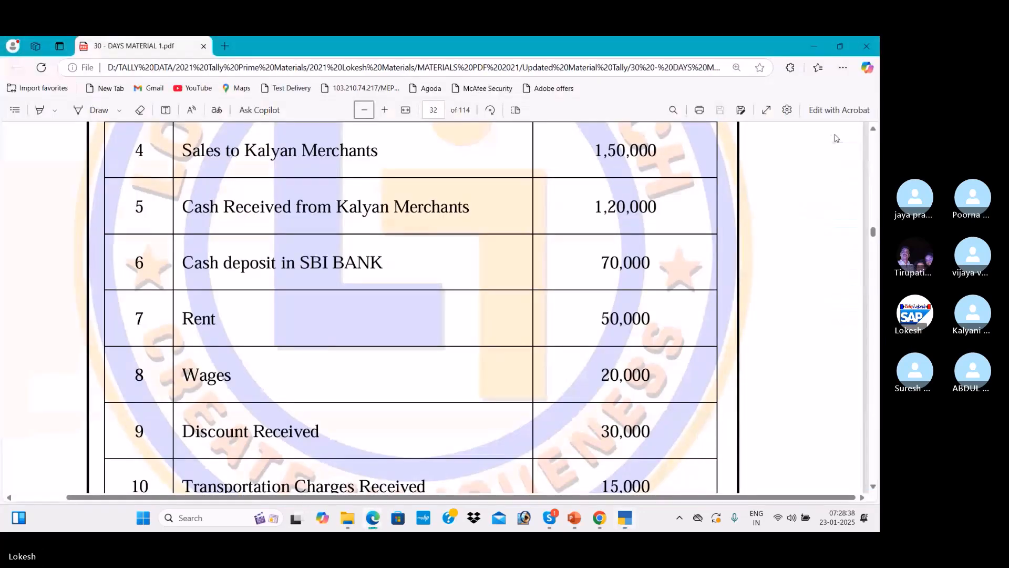
key(alt+Tab)
text(50,000)
key(Return)
key(Down)
key(Return)
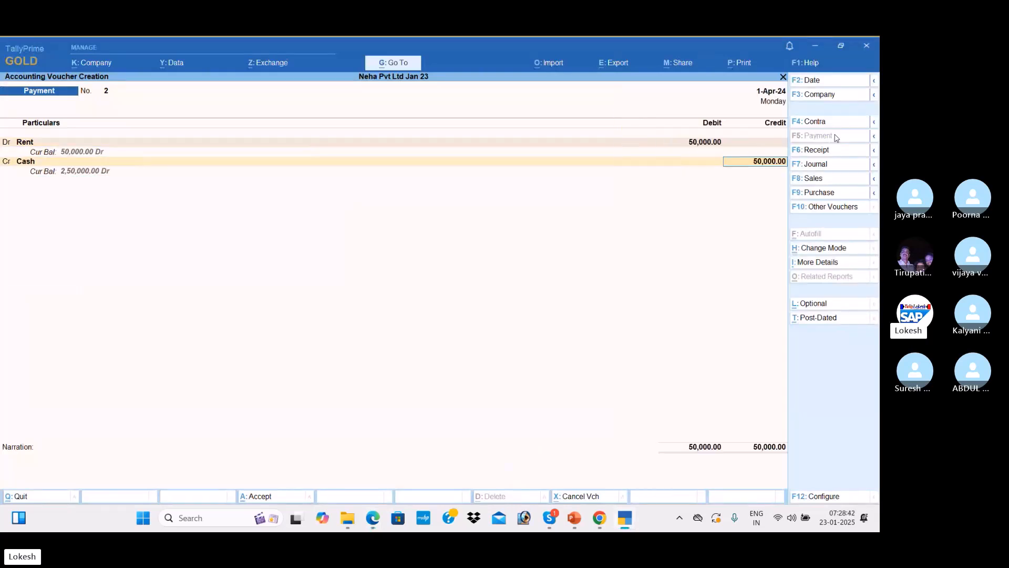
key(Return)
Record a Payment voucher debiting Wages 20,000 from Cash, then read the remaining PDF transactions
key(Return)
key(Return)
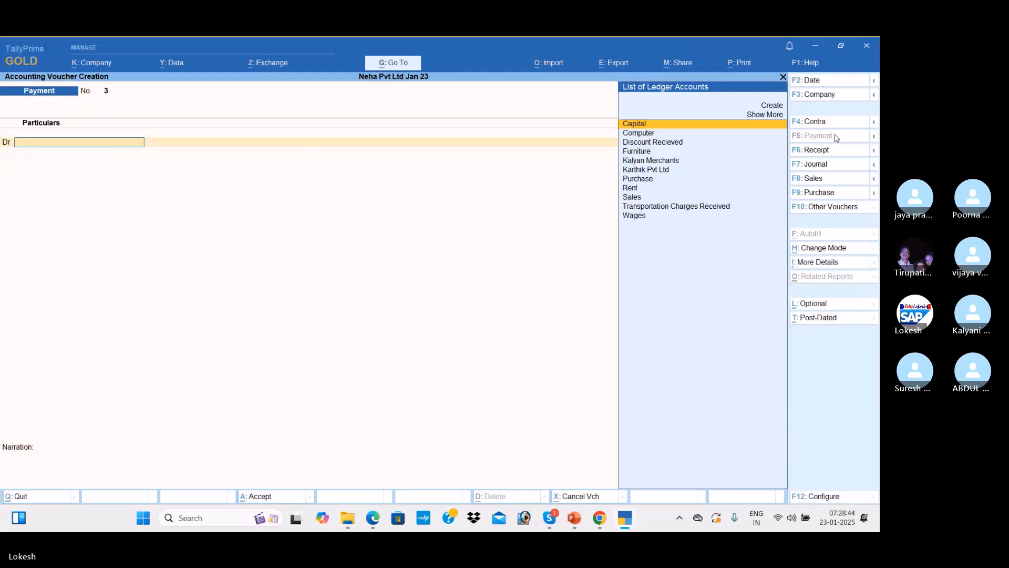
text(W)
key(Return)
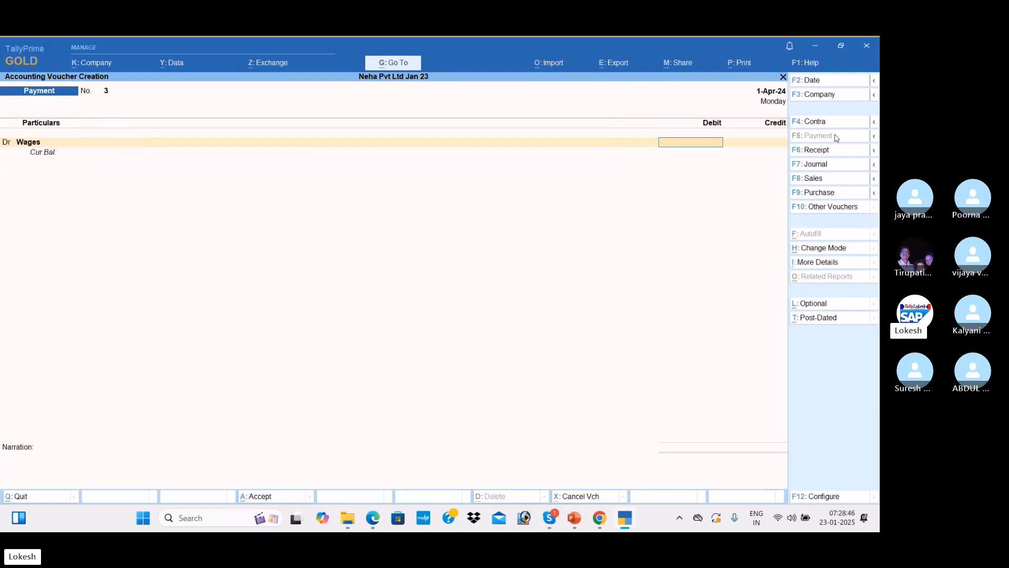
key(alt+Tab)
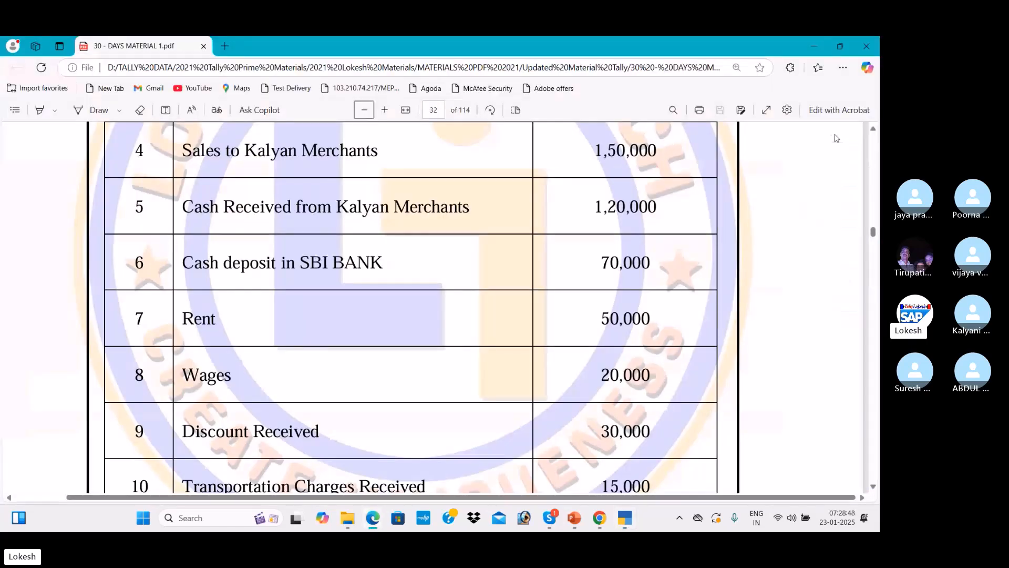
key(alt+Tab)
text(20000)
key(Return)
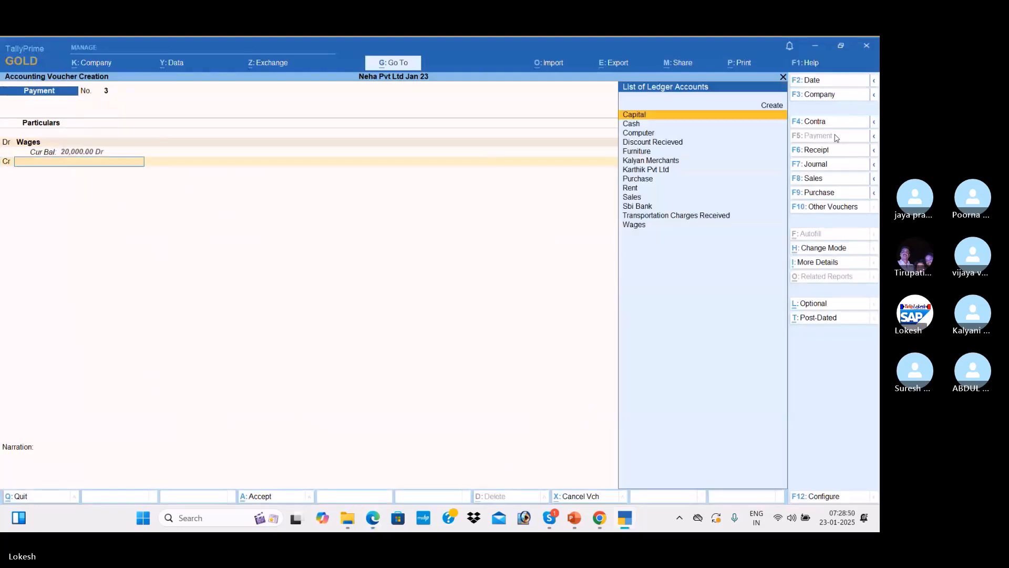
key(Down)
key(Return)
key(Return)
key(Return)
key(Return)
key(alt+Tab)
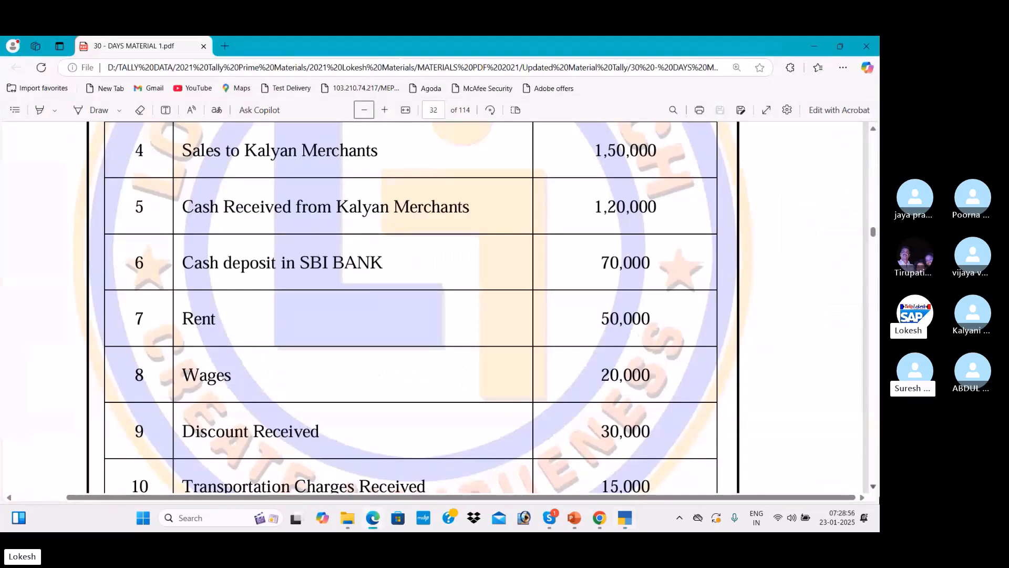
click(874, 487)
scroll(873, 487, down, 3)
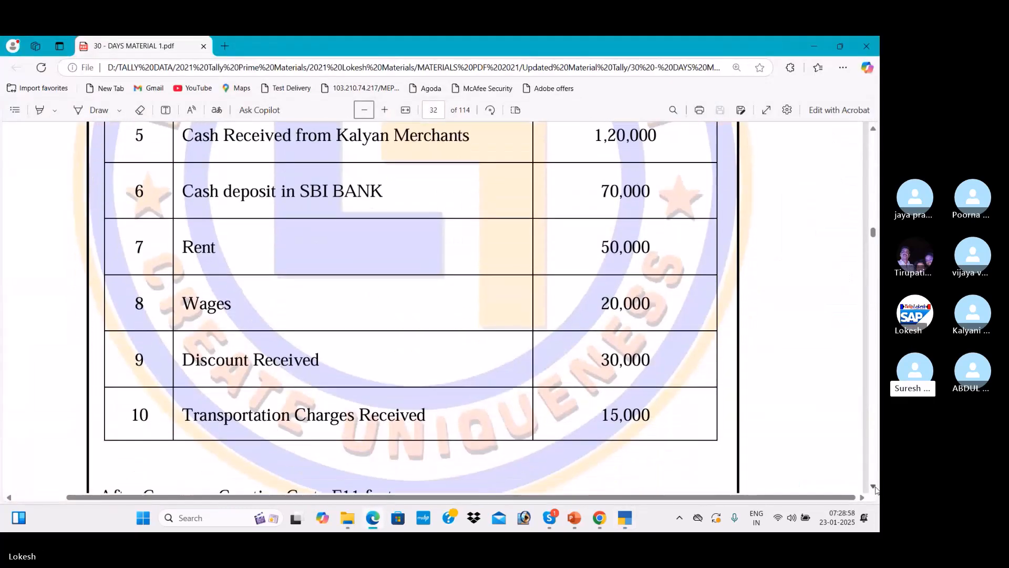
key(alt+Tab)
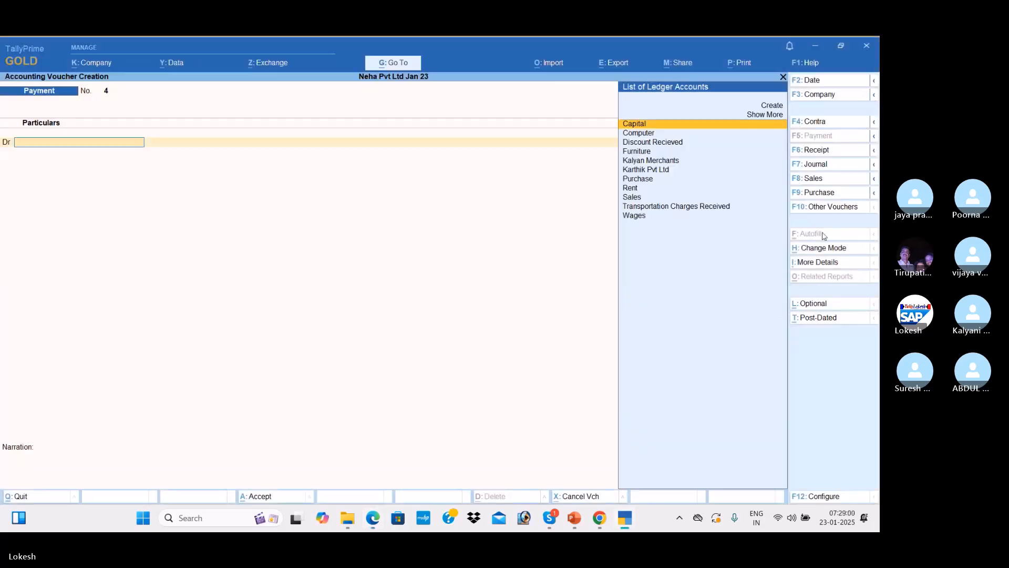
Record a Receipt voucher crediting Discount Recieved 30,000 and debiting Cash
click(830, 157)
text(d)
key(Return)
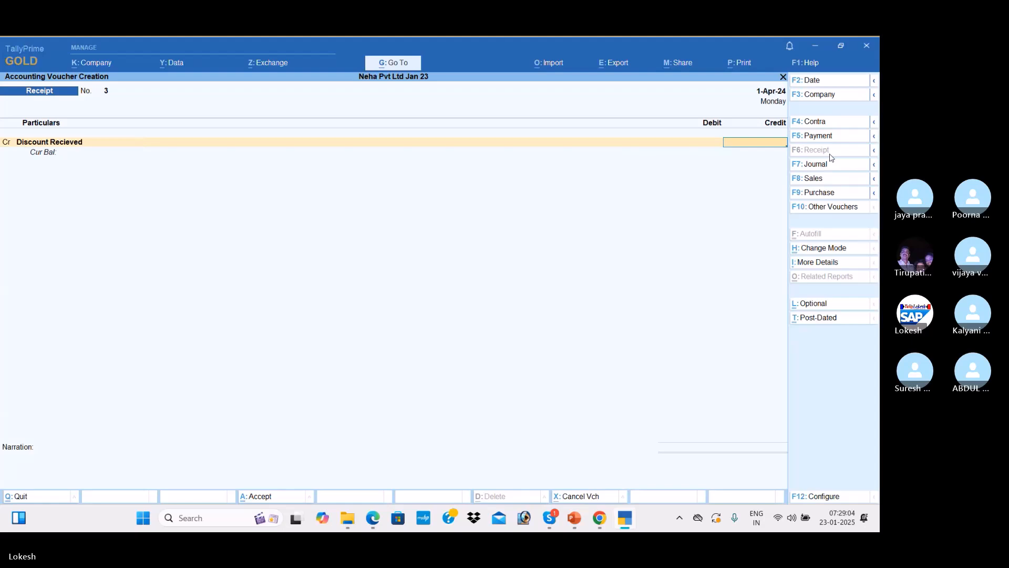
key(alt+Tab)
key(alt+Tab)
text(30000)
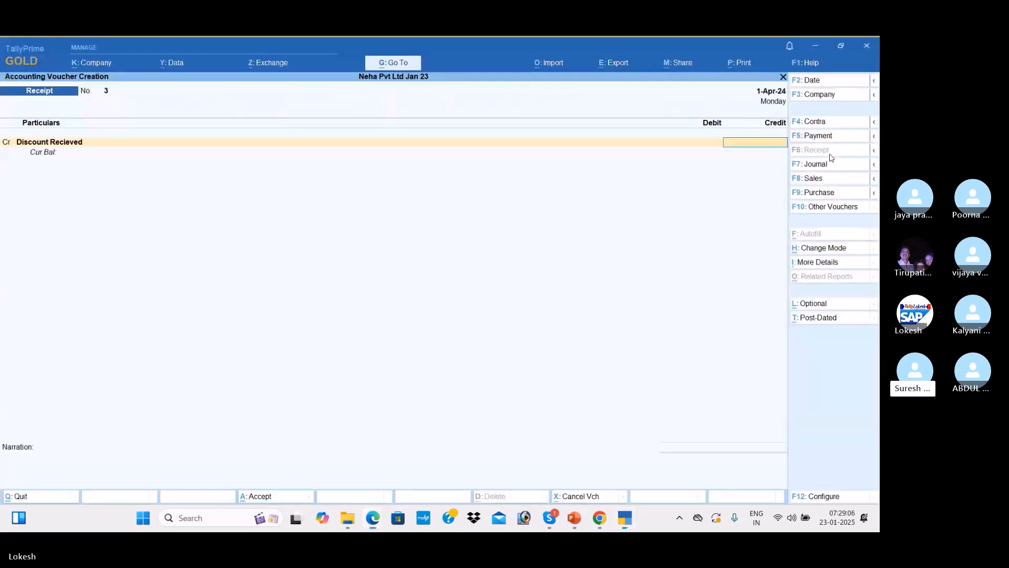
key(Return)
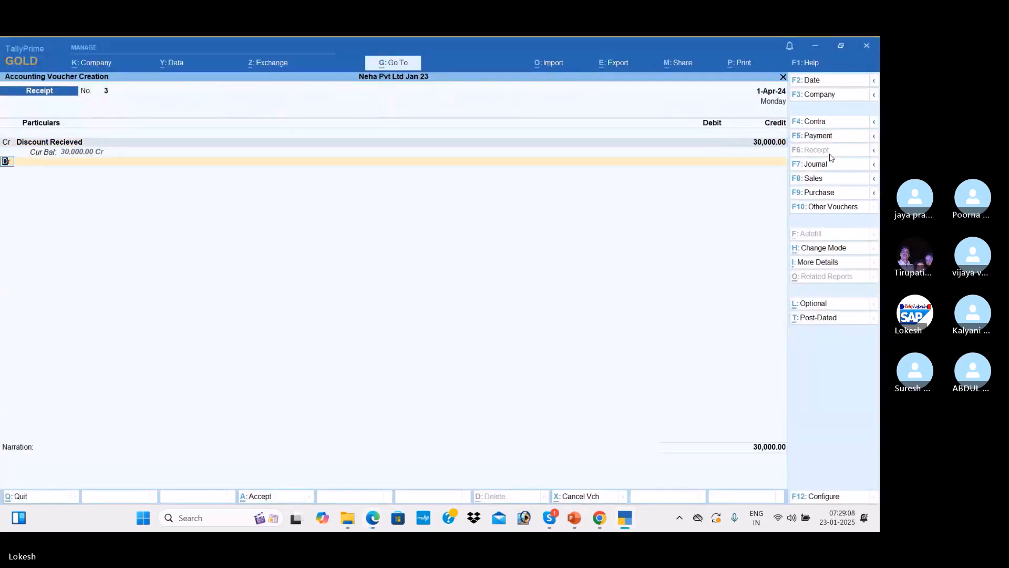
key(Return)
key(Down)
key(Return)
key(Return)
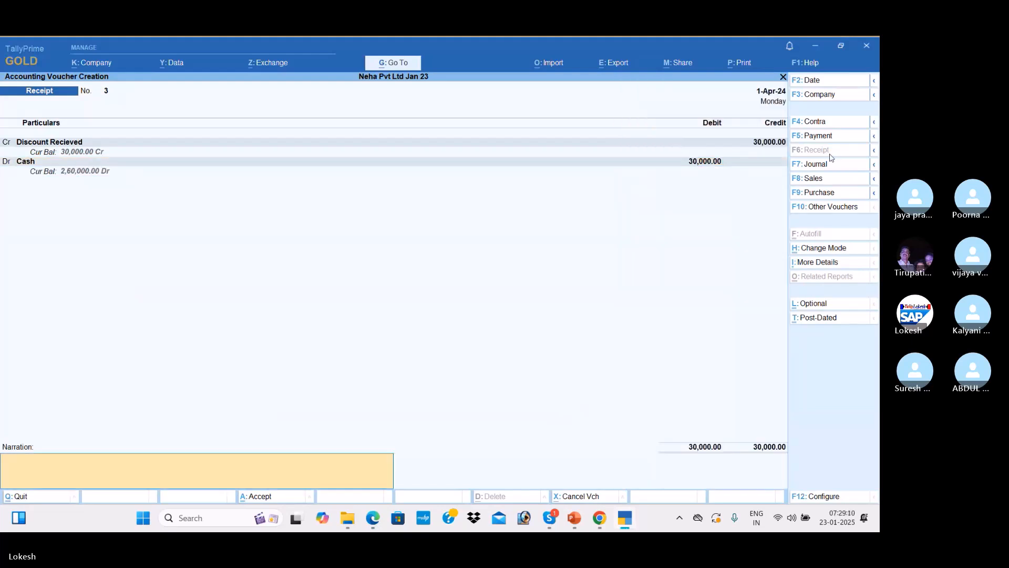
key(Return)
Record the 15,000 Transportation Charges Received receipt into Cash, then quit the blank next voucher
key(Return)
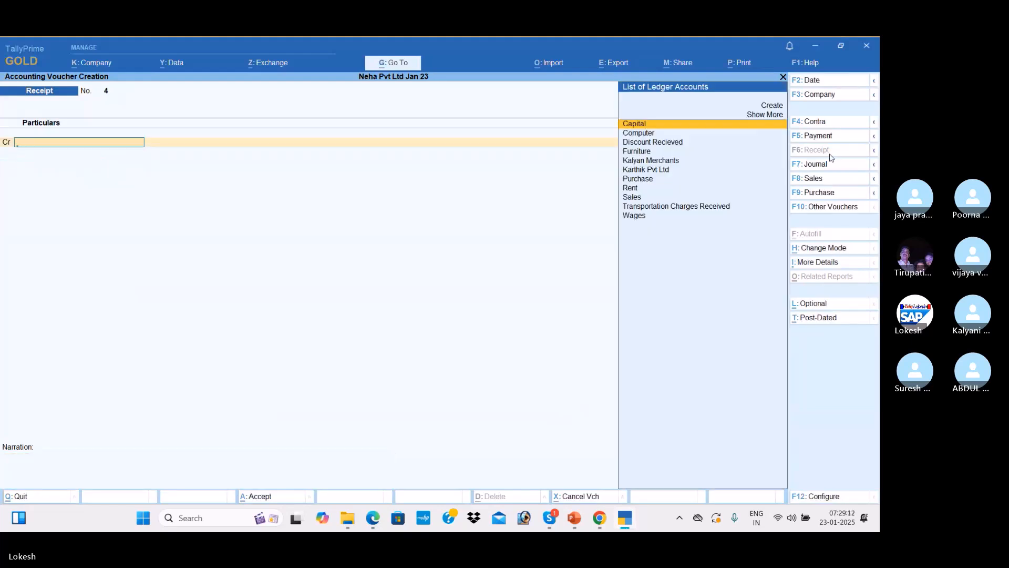
text(Tr)
key(Return)
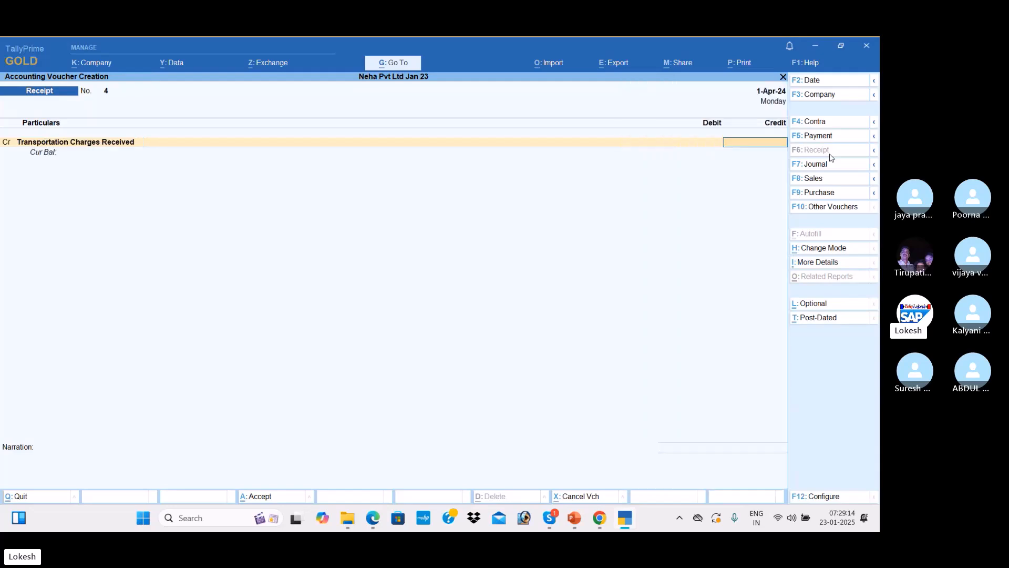
key(alt+Tab)
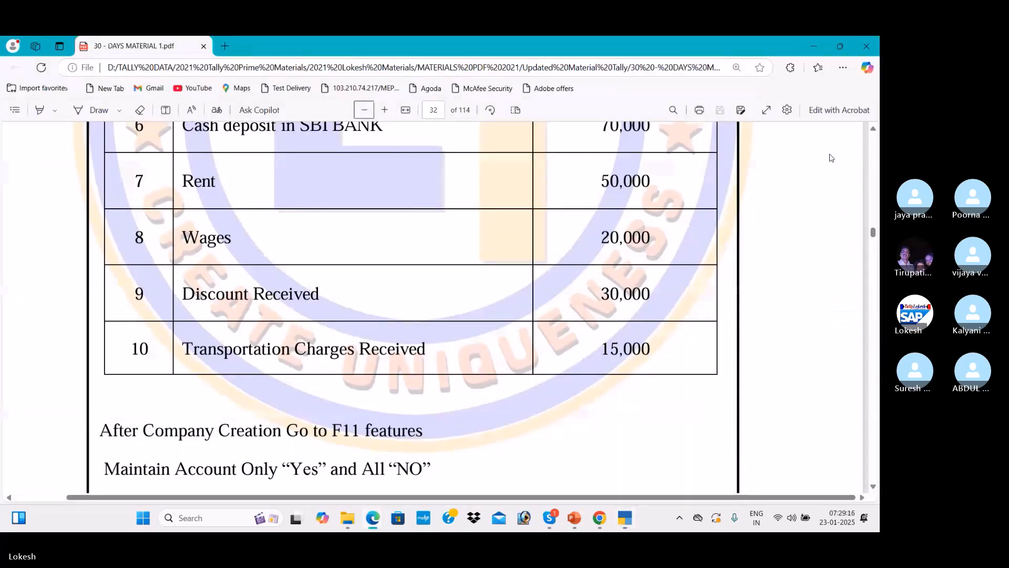
key(alt+Tab)
text(15000)
key(Return)
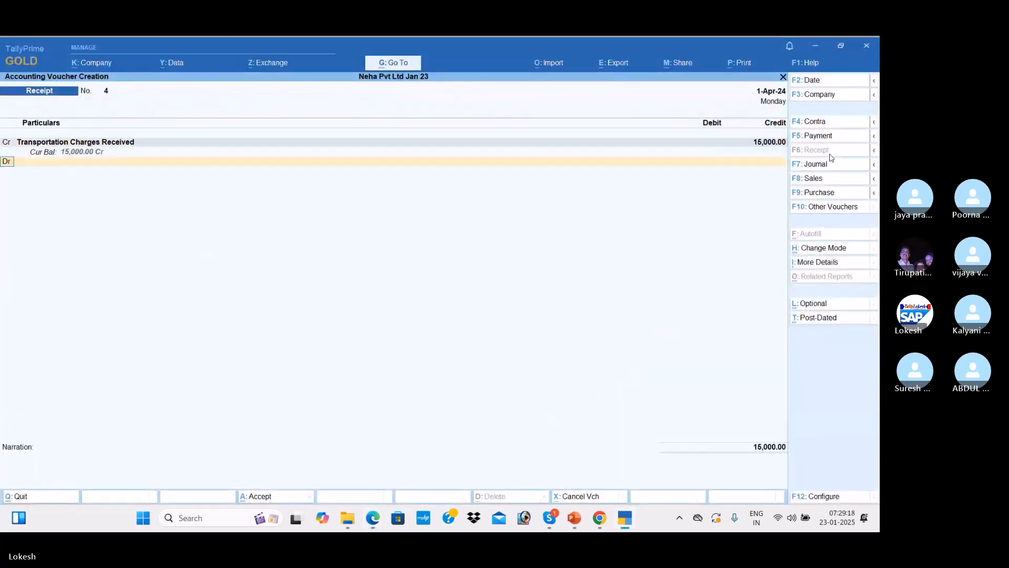
key(Down)
key(Return)
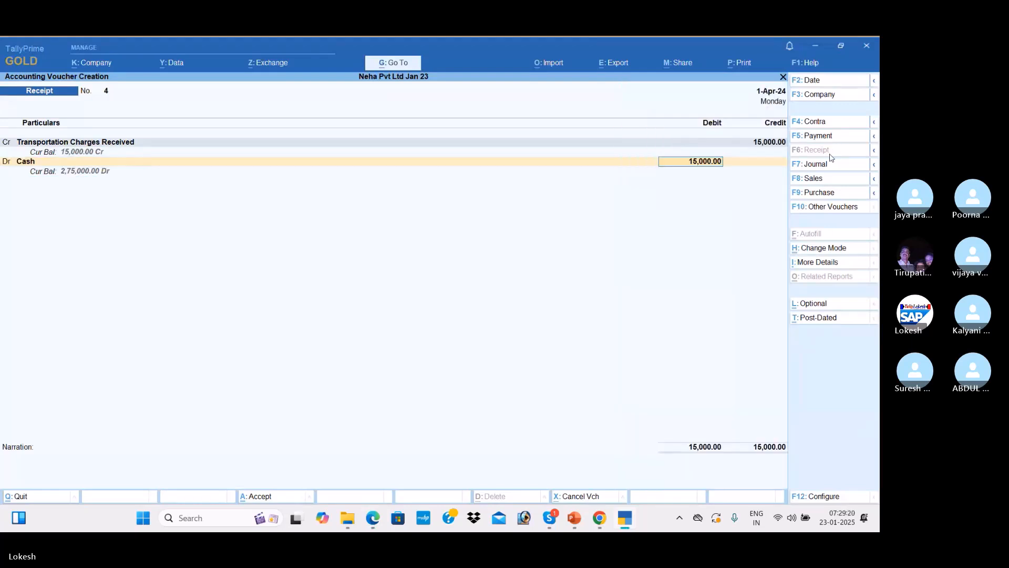
key(Return)
key(Return)
key(Return)
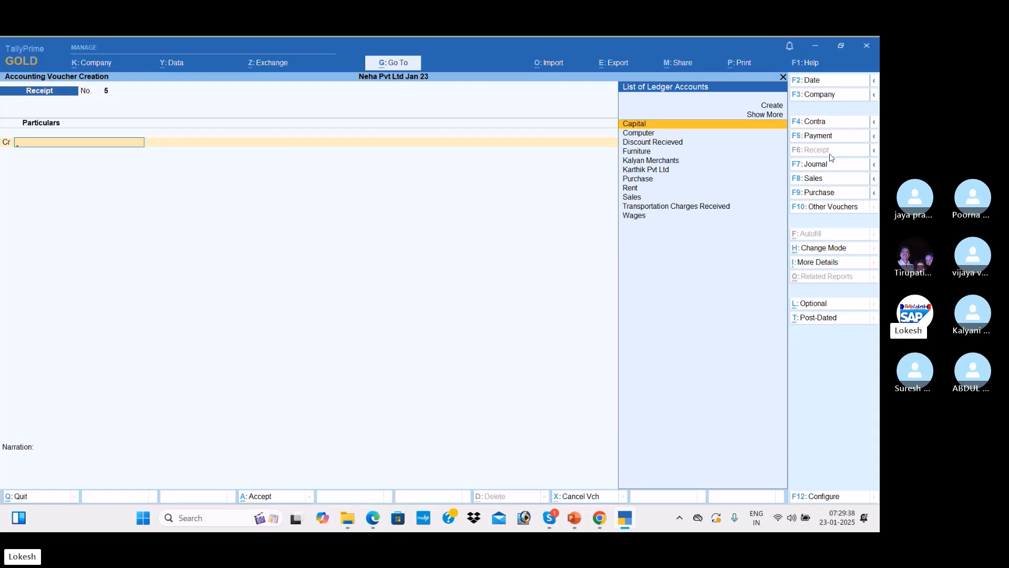
key(Escape)
key(Return)
key(Down)
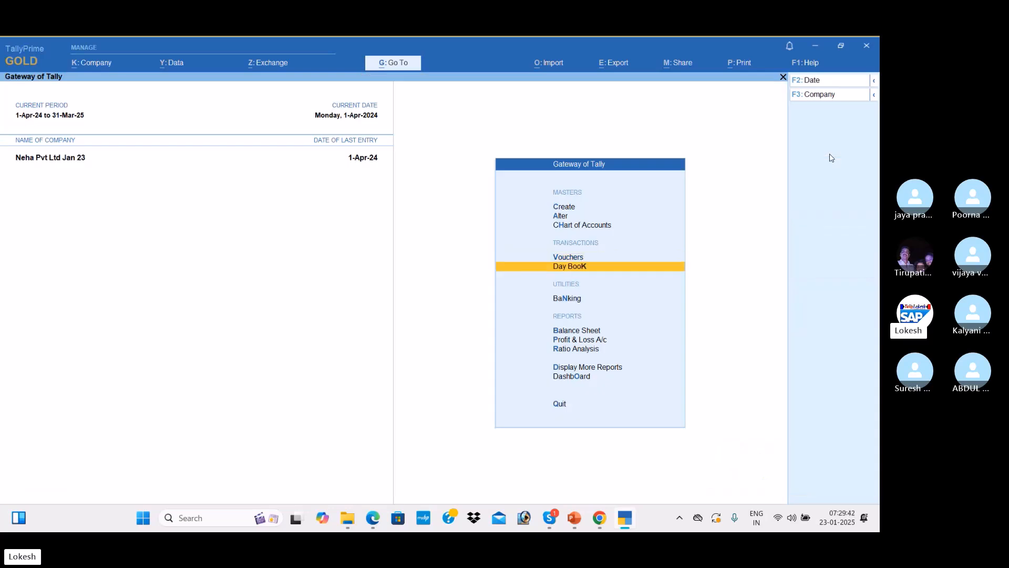
key(Return)
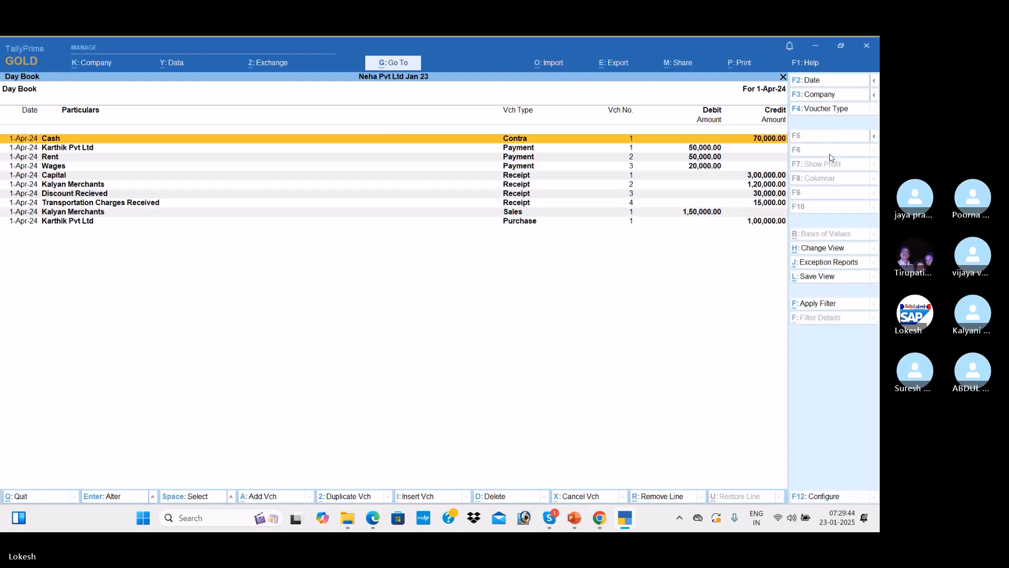
key(Down)
key(Down)
key(Down)
key(Down)
key(Down)
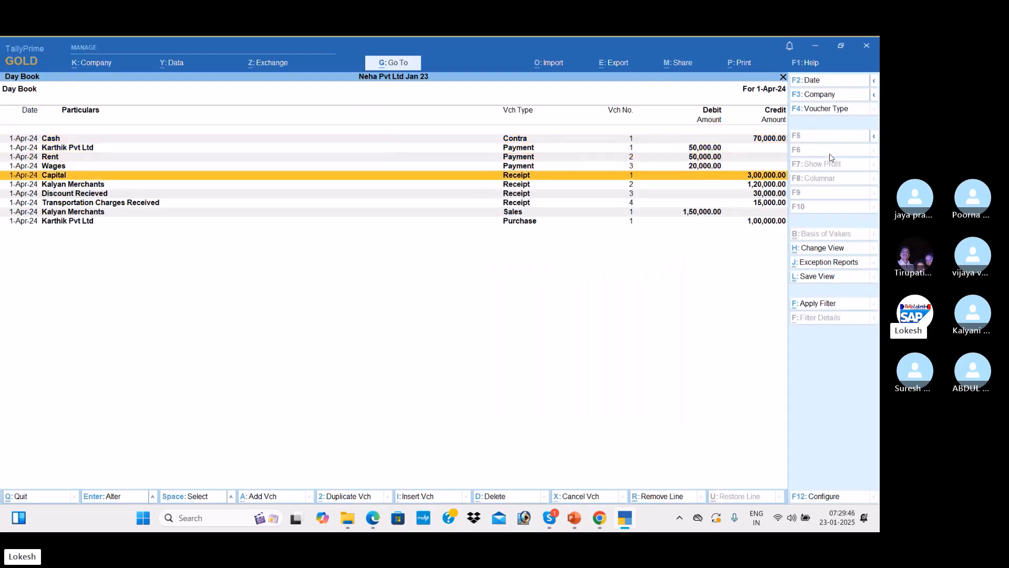
key(Down)
key(Down)
key(Up)
key(Up)
key(Up)
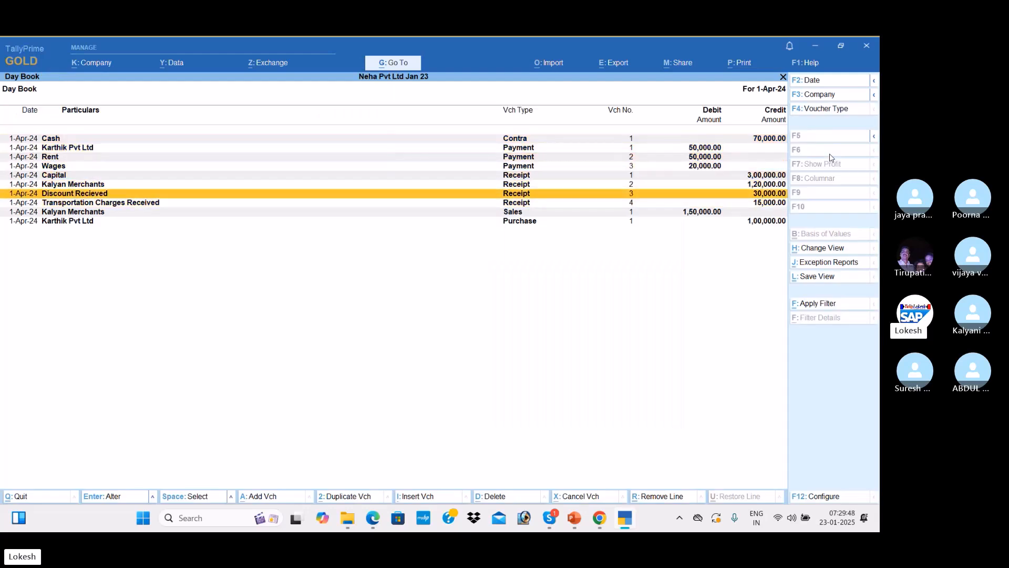
key(Up)
key(Return)
key(Return)
key(Return)
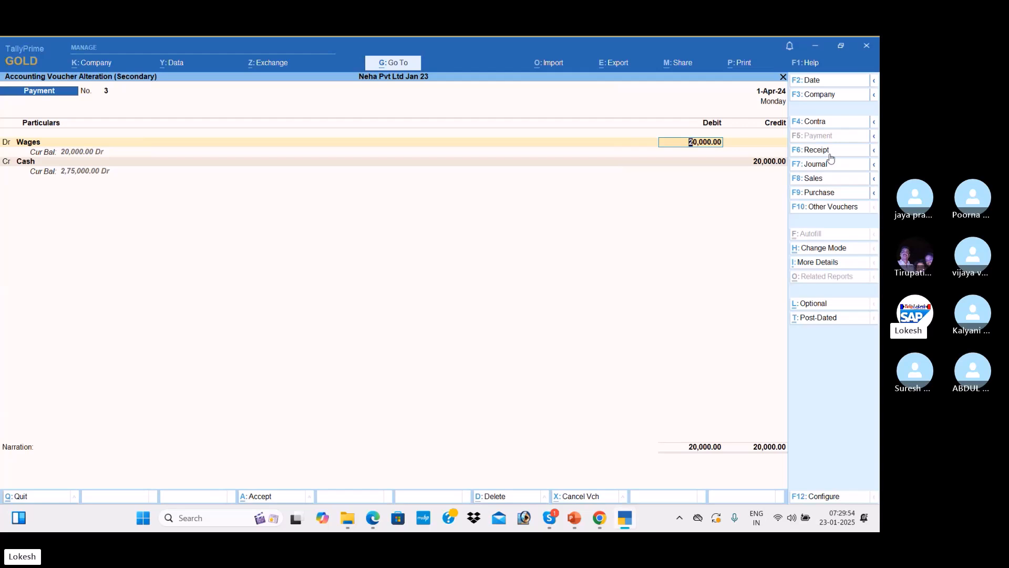
key(Return)
key(Return)
key(Return)
key(Return)
key(Return)
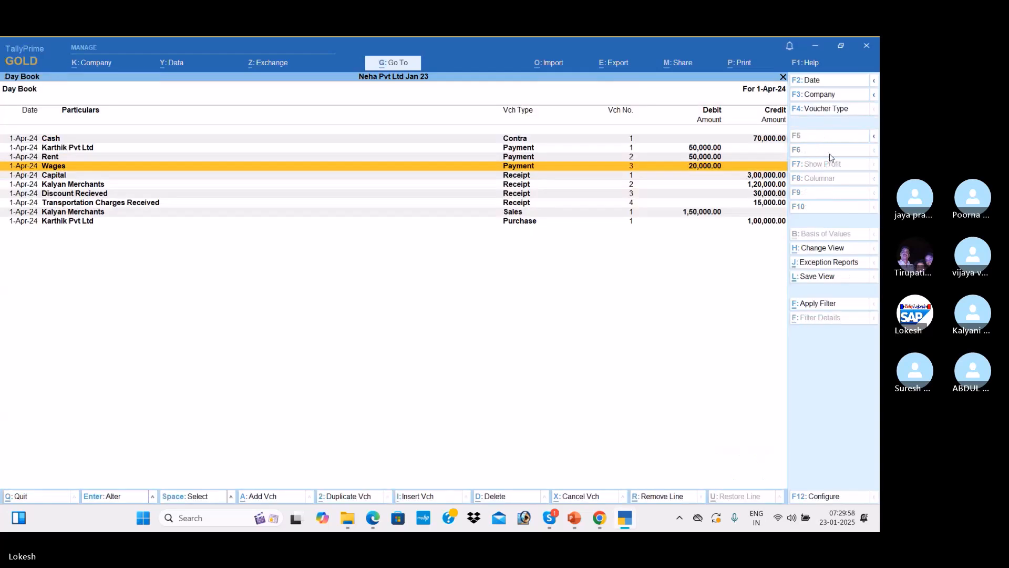
key(Escape)
key(Down)
key(Down)
key(Down)
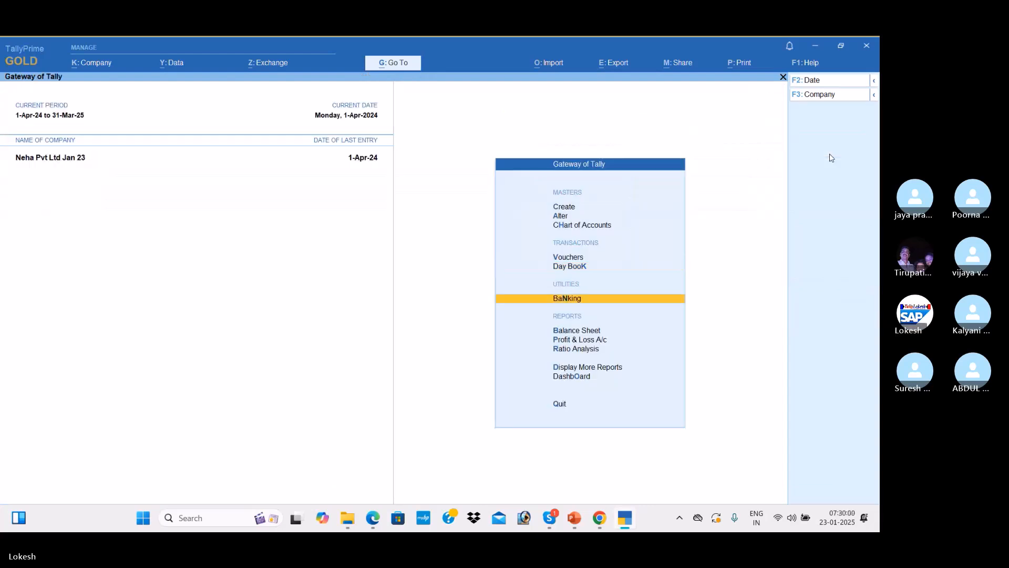
Open the detailed Profit & Loss account and confirm its 25,000 Nett Profit against the PDF answer
key(Return)
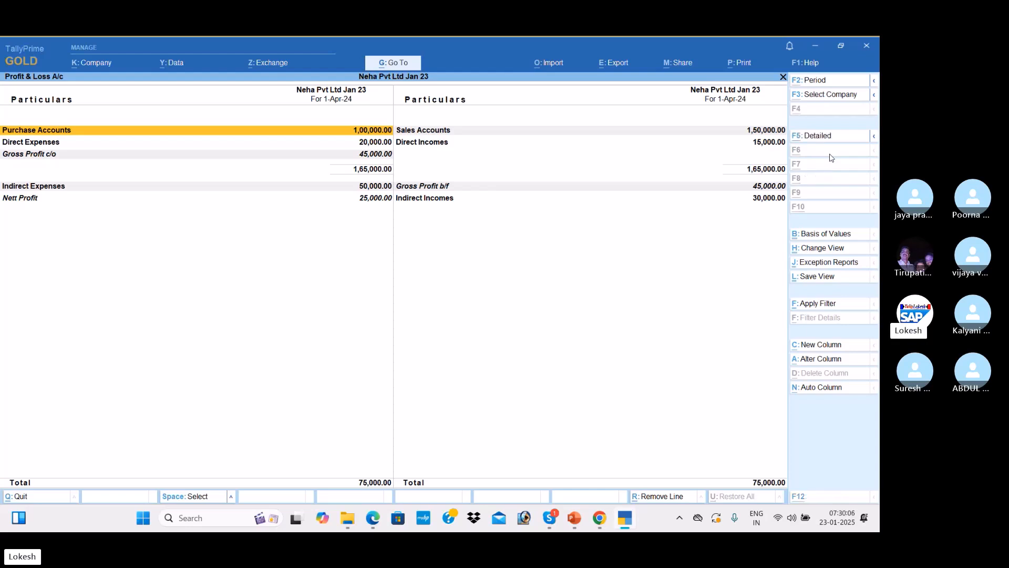
key(alt+F5)
key(Down)
key(Down)
key(Down)
key(Down)
key(Down)
key(Down)
key(Down)
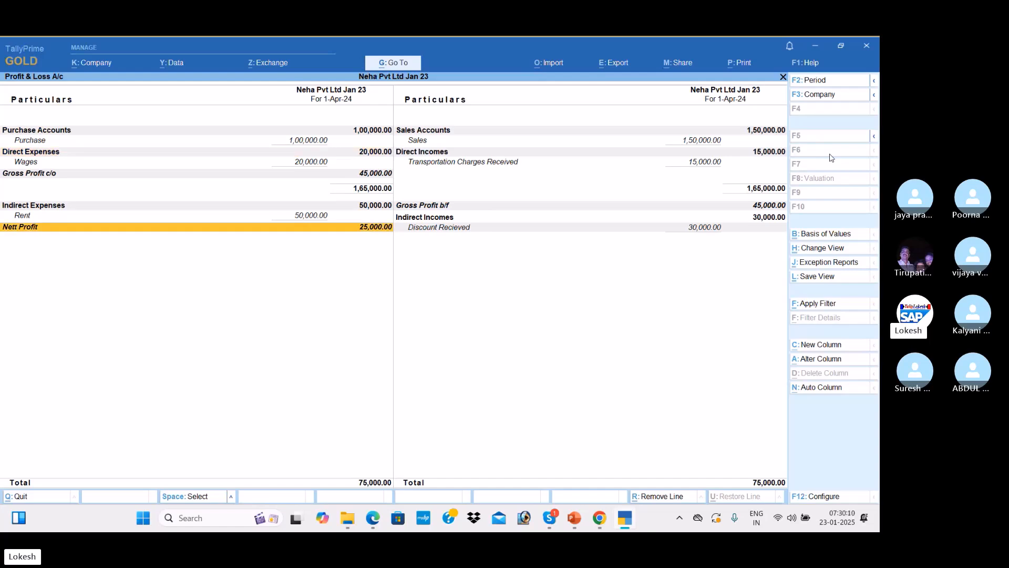
key(alt+Tab)
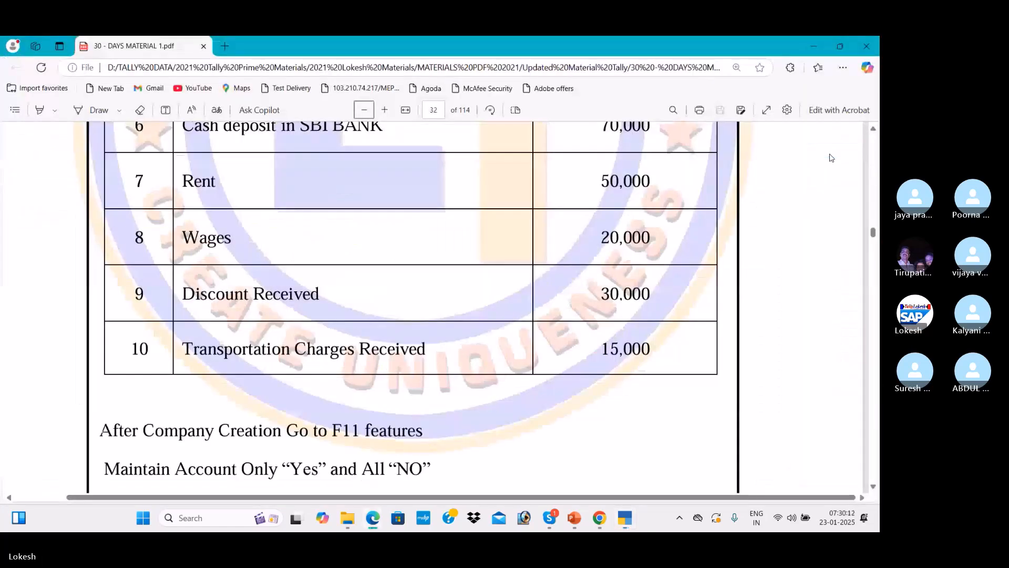
click(873, 487)
scroll(872, 487, down, 3)
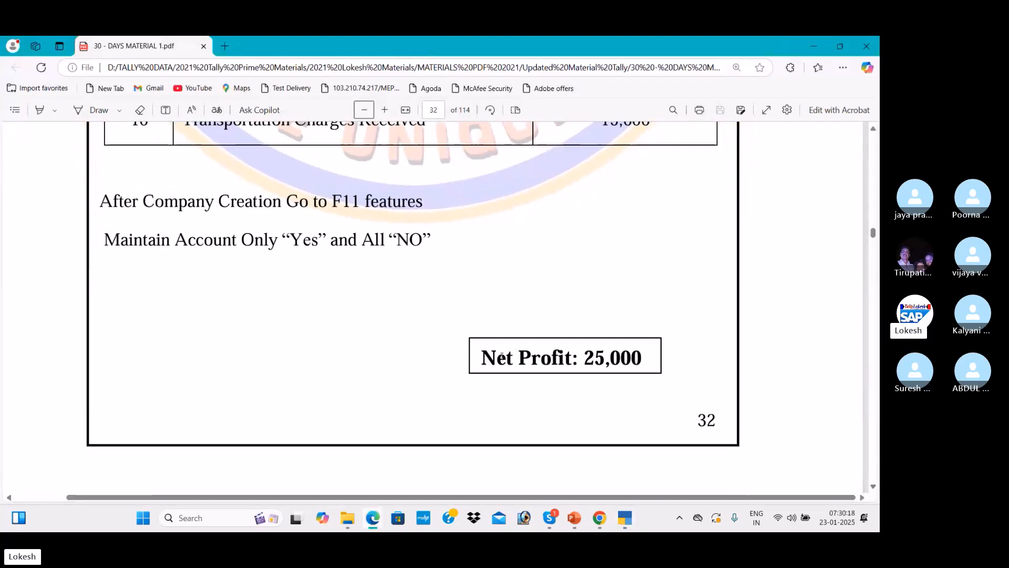
drag(489, 359, 658, 366)
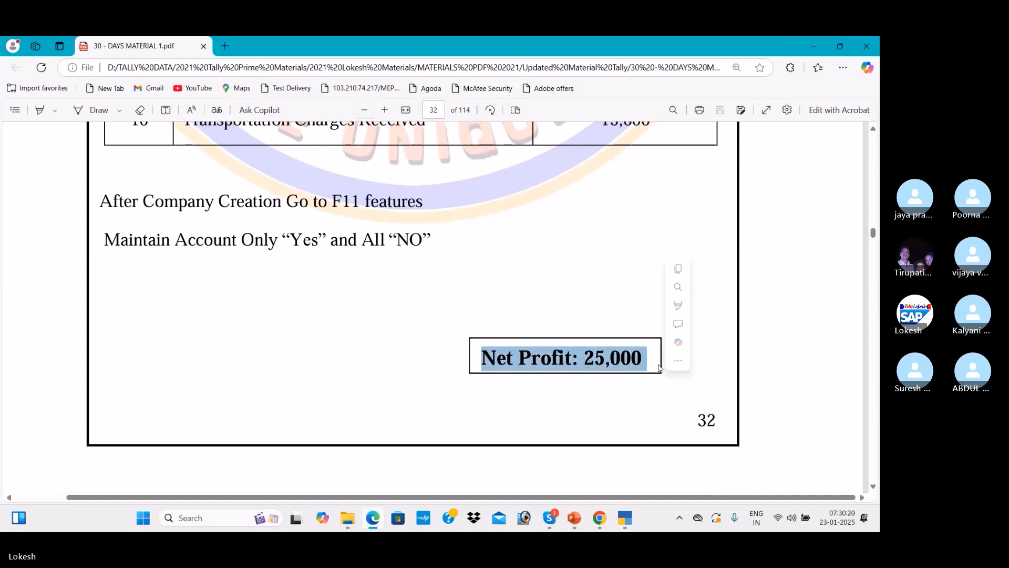
click(785, 332)
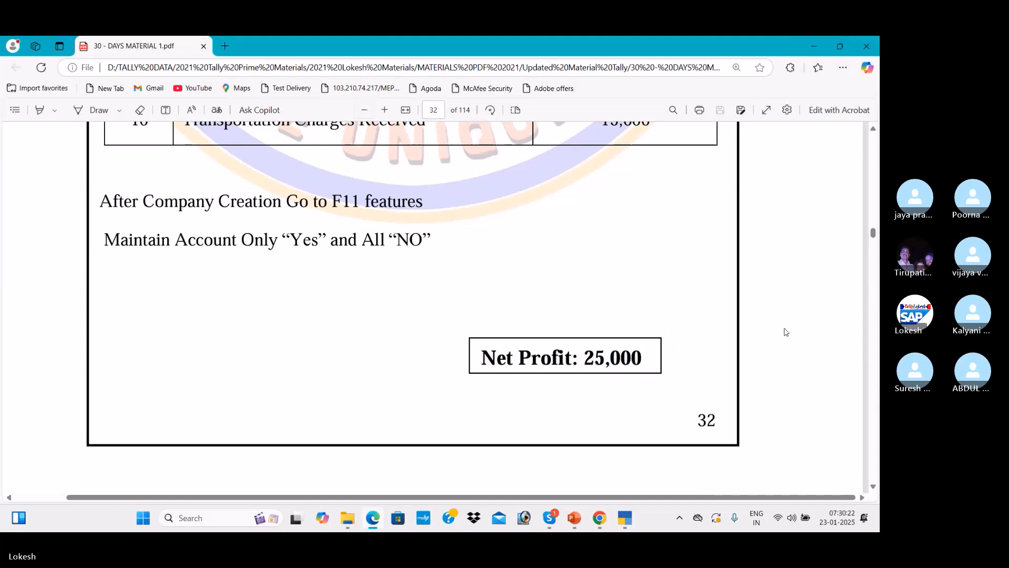
key(alt+Tab)
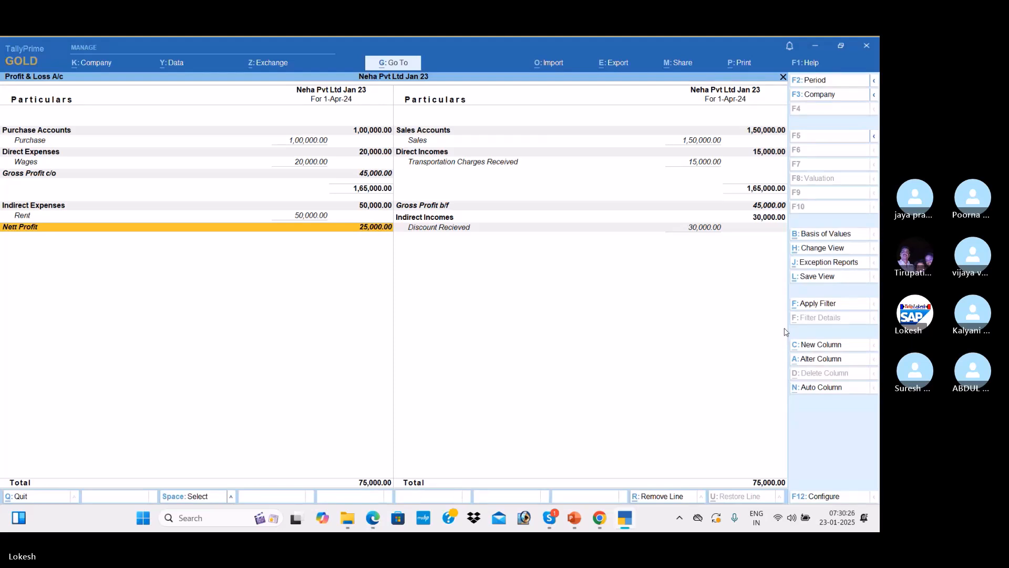
Review the Balance Sheet and the Dashboard, then open Display More Reports
key(Escape)
key(Up)
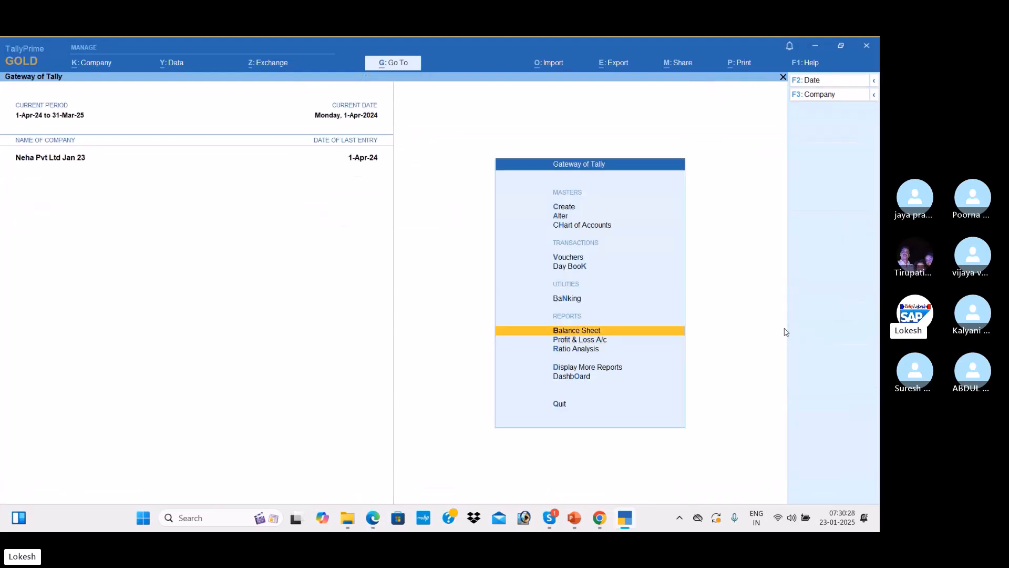
key(Return)
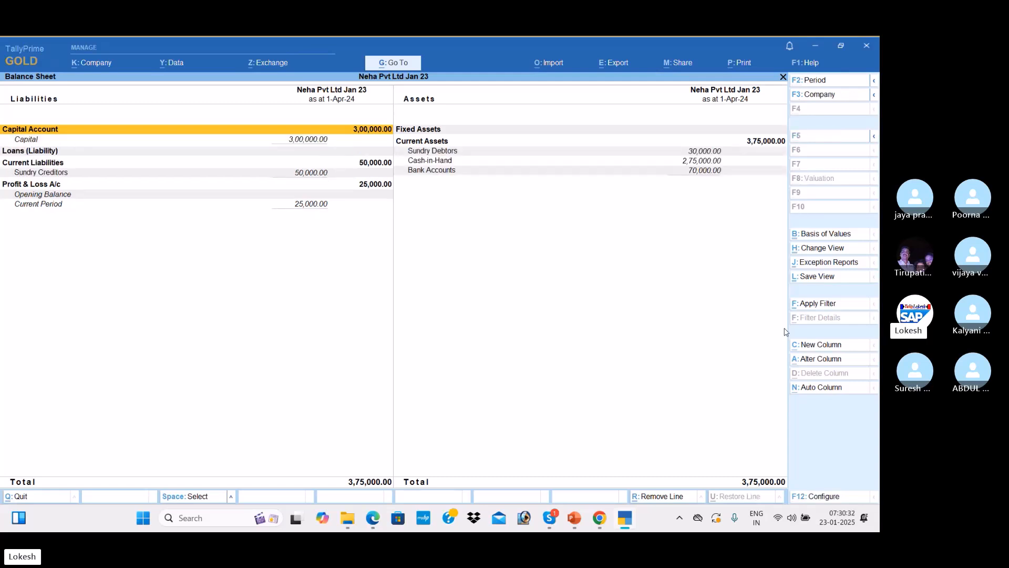
key(Escape)
key(Down)
key(Down)
key(Down)
key(Down)
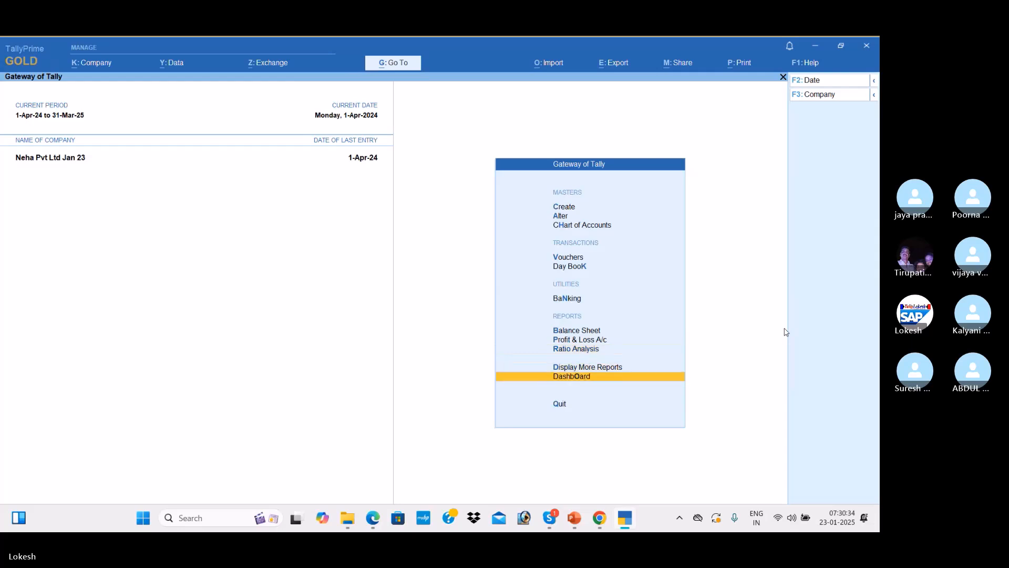
key(Return)
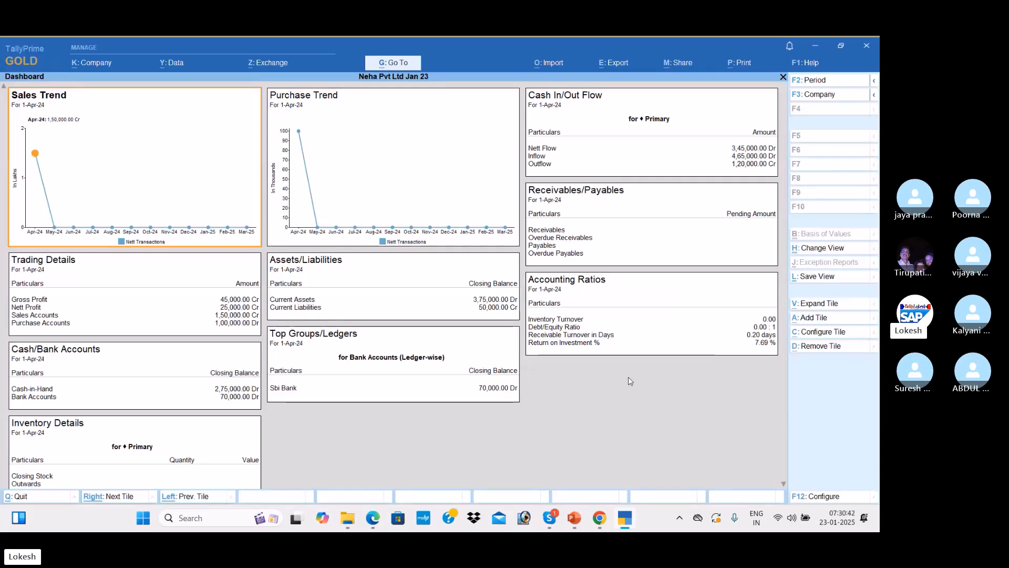
key(Escape)
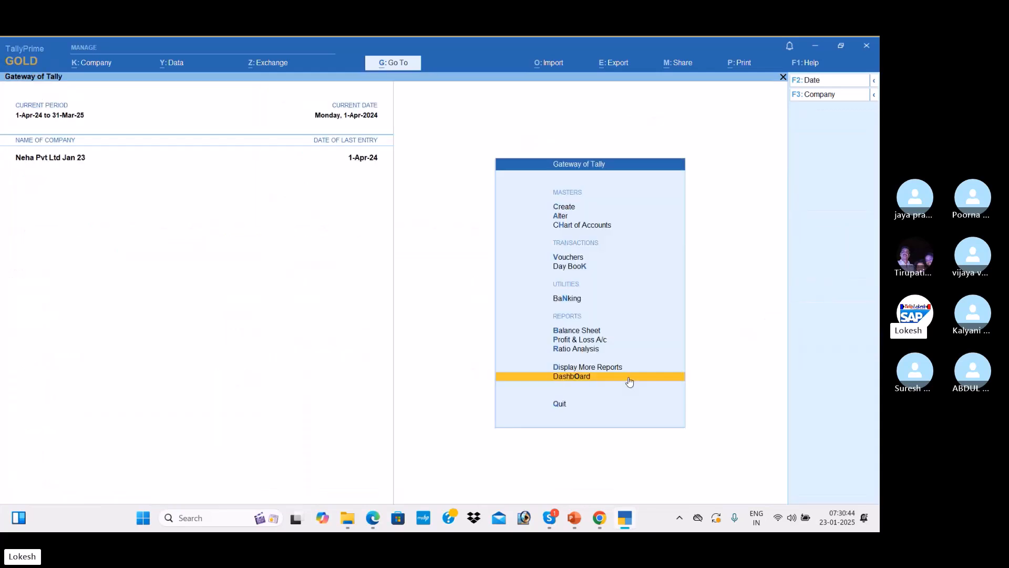
key(Up)
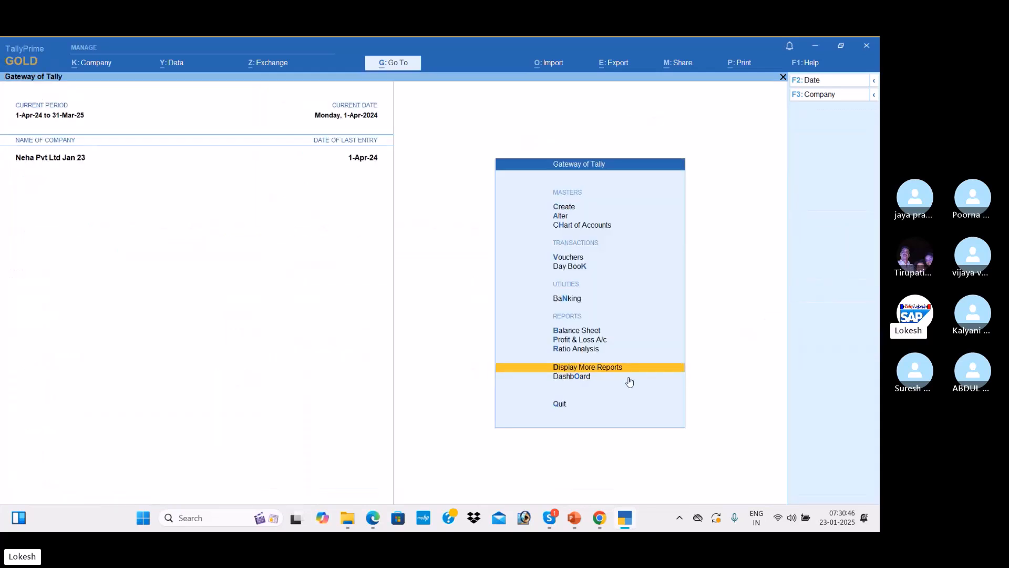
key(Return)
key(Return)
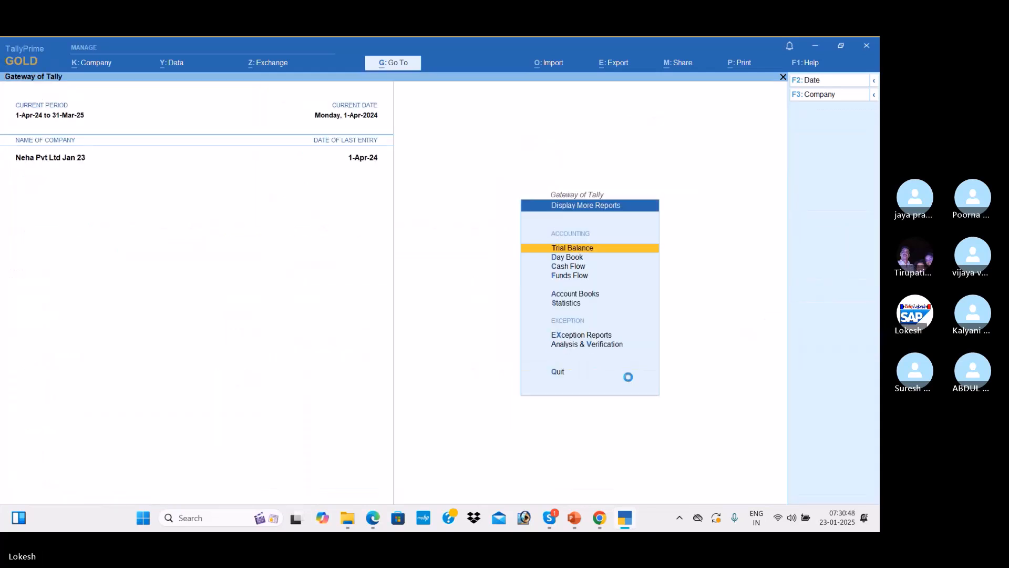
View the detailed Trial Balance, then the Purchase and Sales Registers under Account Books
key(alt+F5)
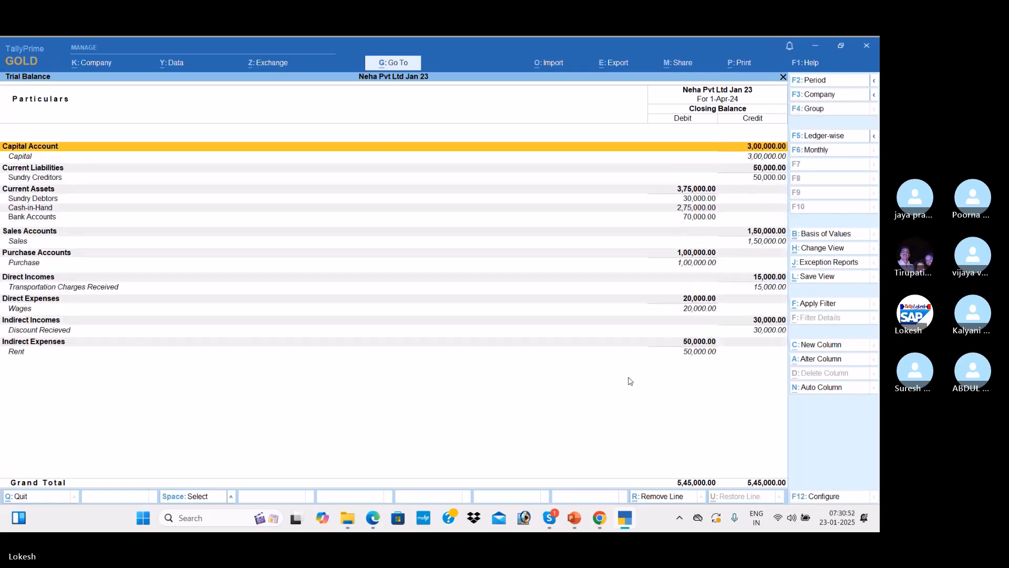
key(Escape)
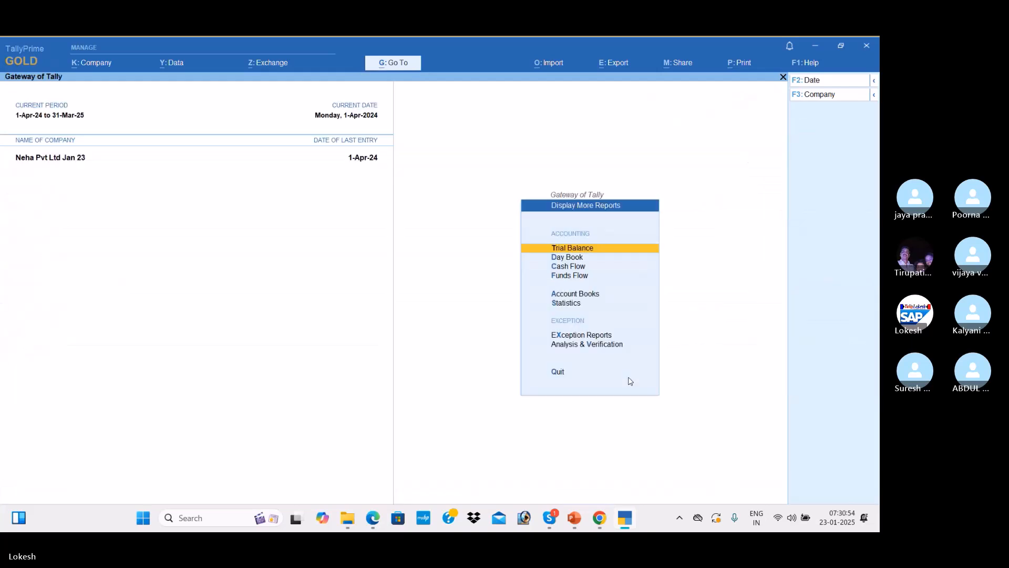
key(Down)
key(Down)
key(Down)
key(Down)
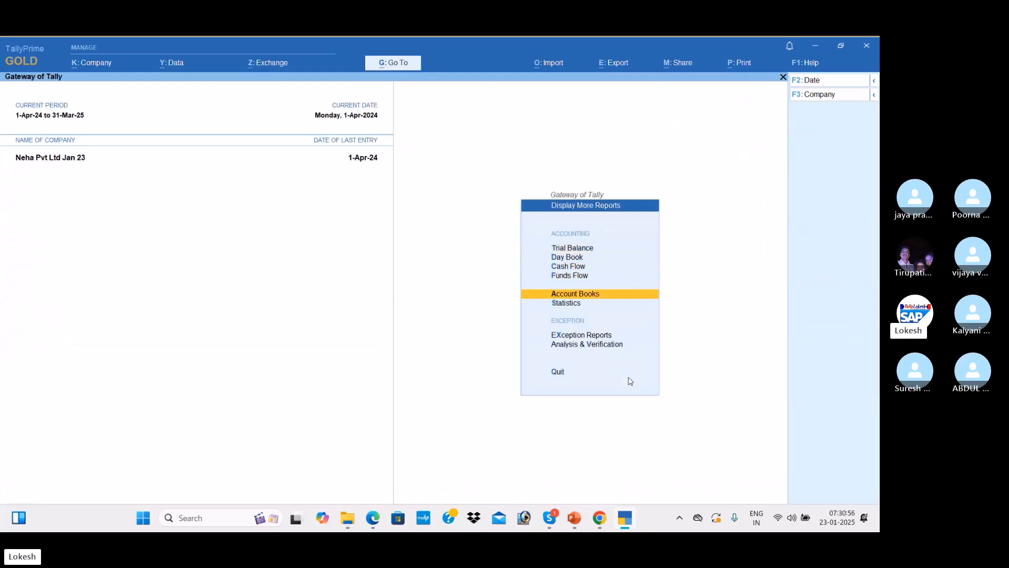
key(Return)
key(Return)
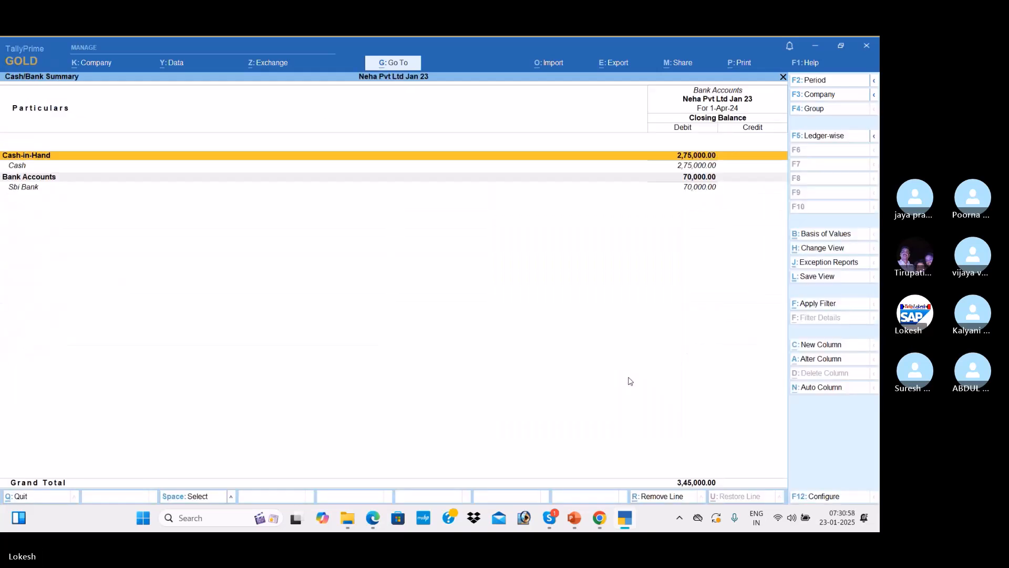
key(Escape)
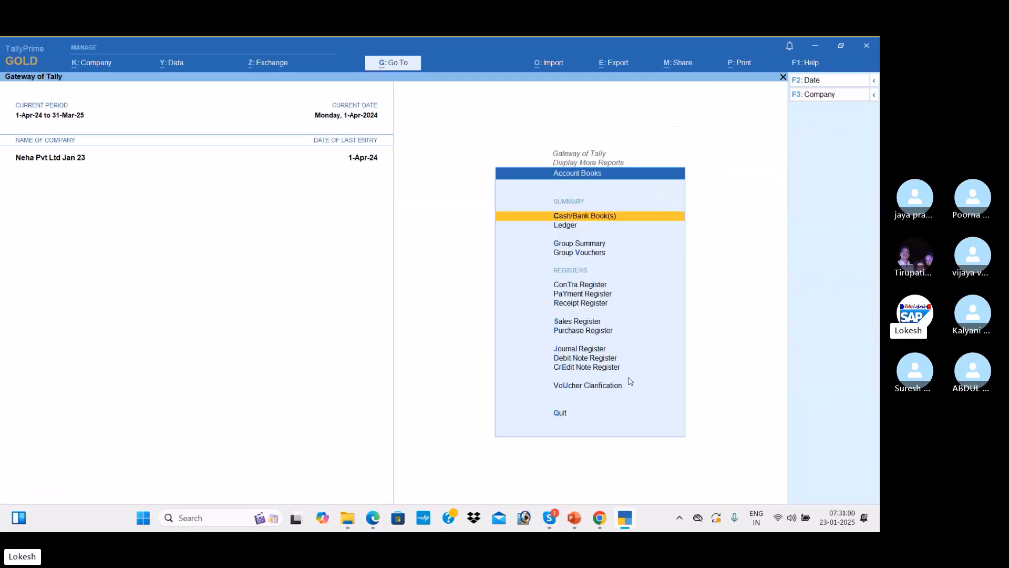
key(Down)
key(Down)
key(Down)
key(Down)
key(Down)
key(Down)
key(Down)
key(Down)
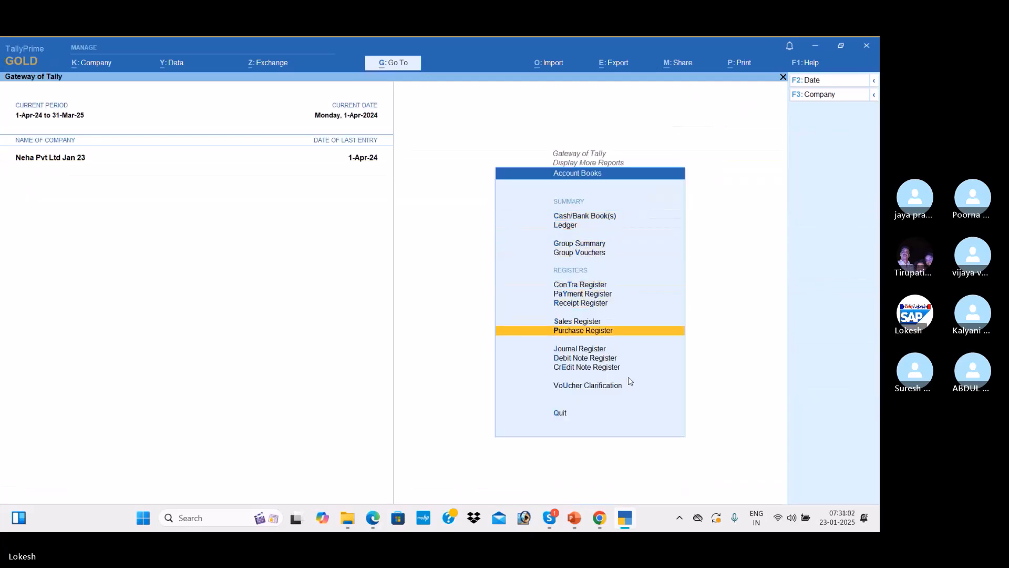
key(Return)
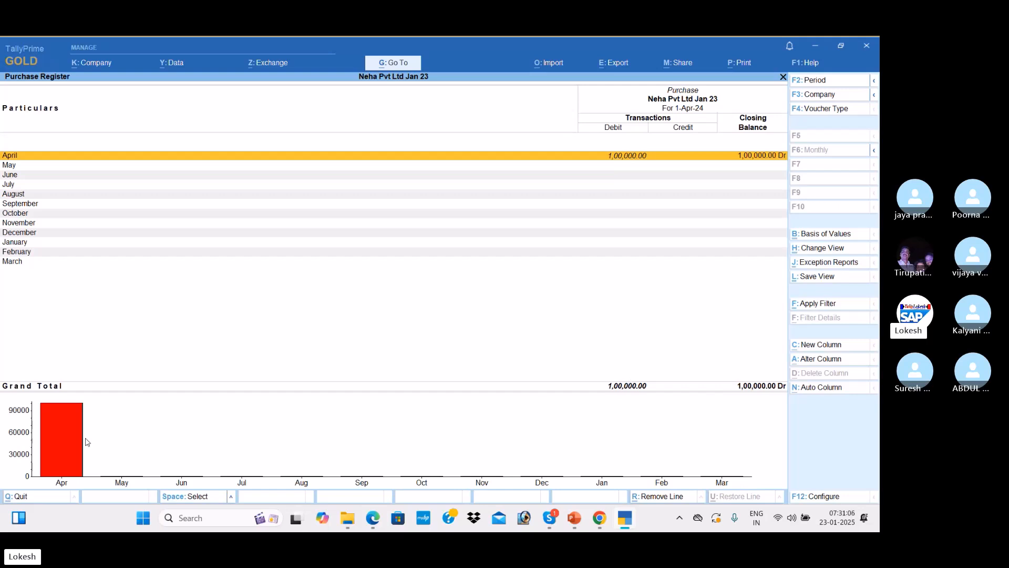
key(Escape)
key(Up)
key(Return)
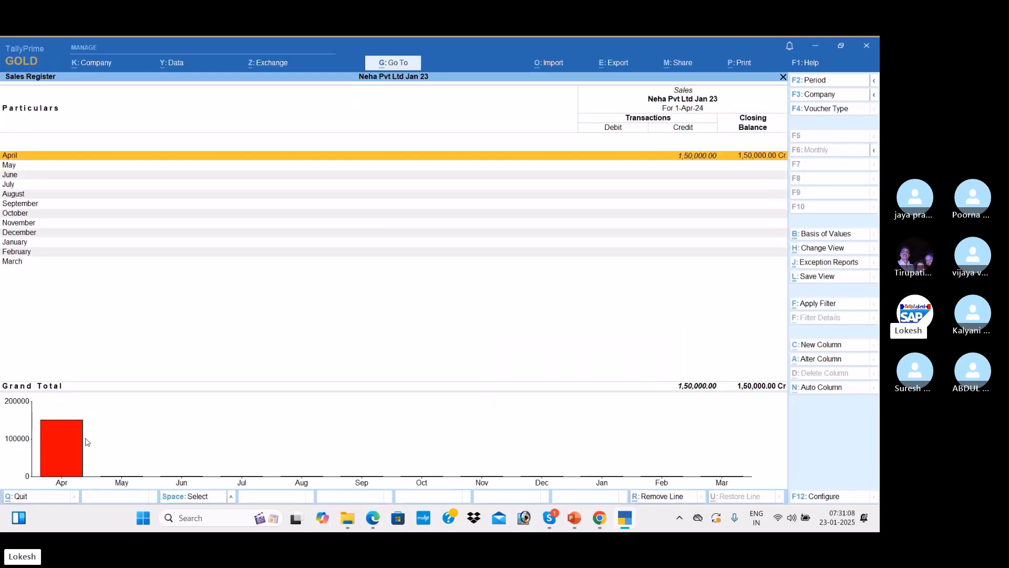
key(Escape)
Review the Receipt, Payment and Contra Registers, then back out to the Gateway of Tally
key(Up)
key(Return)
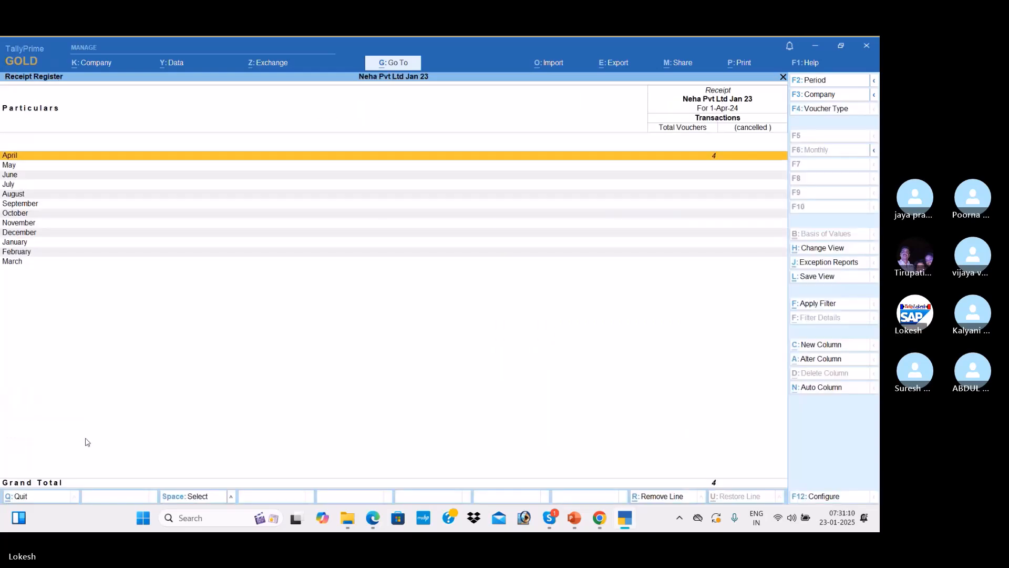
key(Return)
key(Escape)
key(Escape)
key(Up)
key(Return)
key(Return)
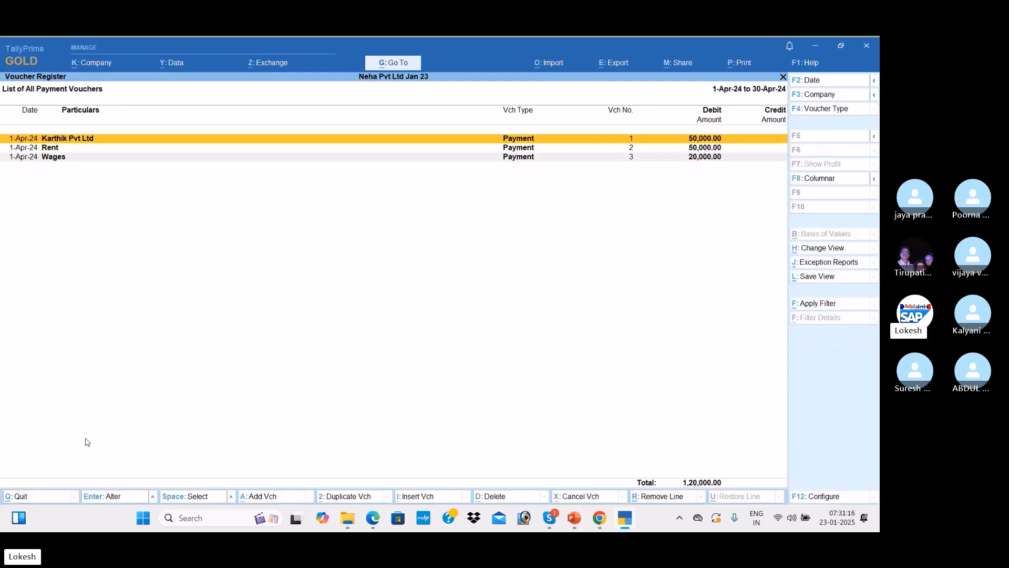
key(Escape)
key(Escape)
key(Up)
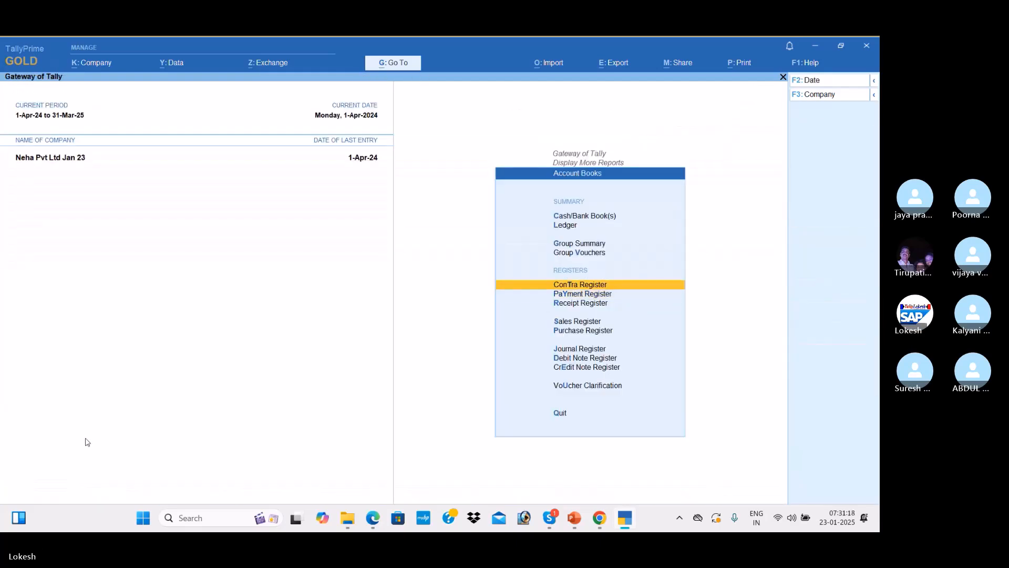
key(Return)
key(Return)
key(Escape)
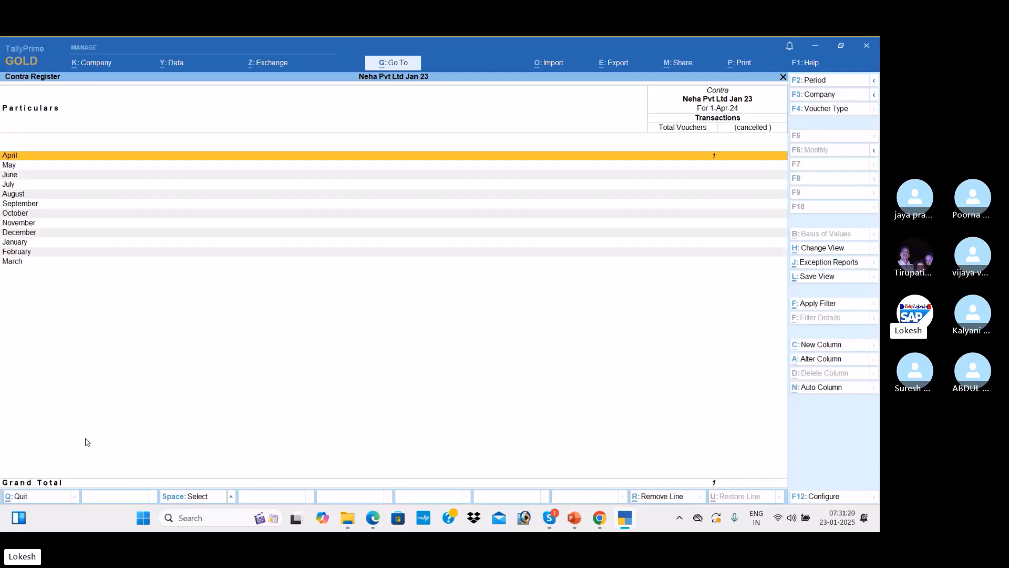
key(Escape)
key(Up)
key(Up)
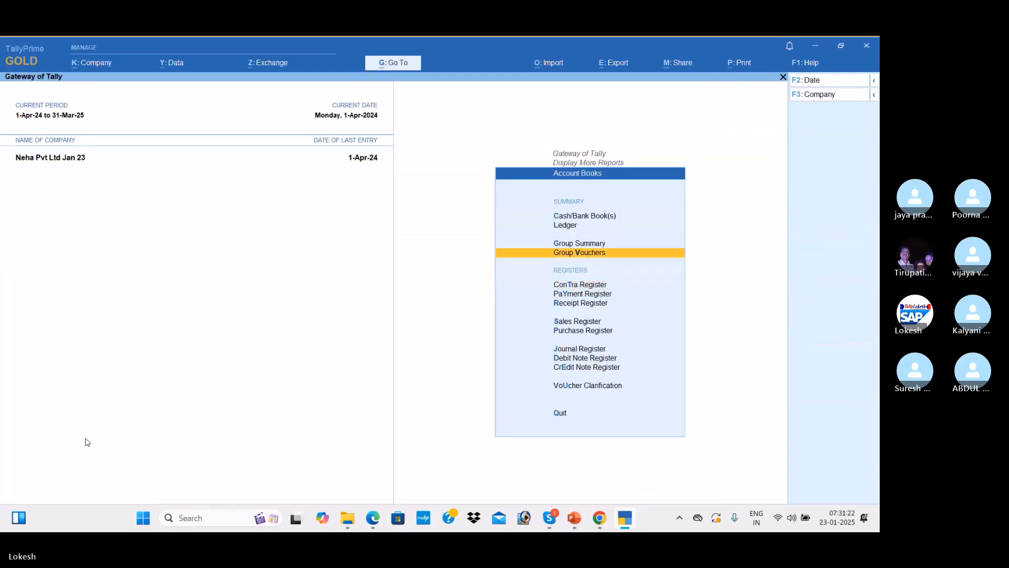
key(Escape)
key(Escape)
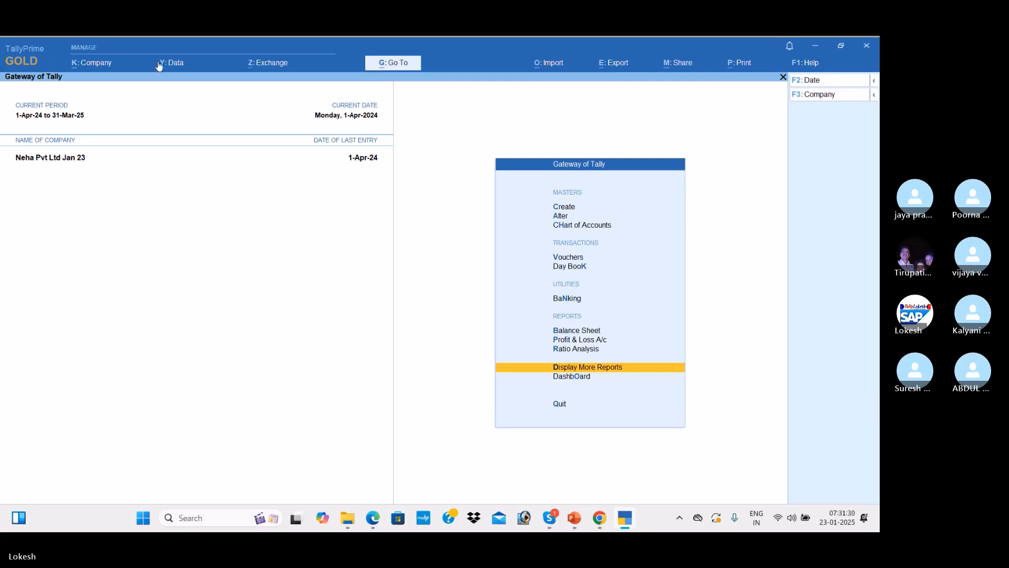
Create the company Kalyan Traders with state Andhra Pradesh
click(100, 66)
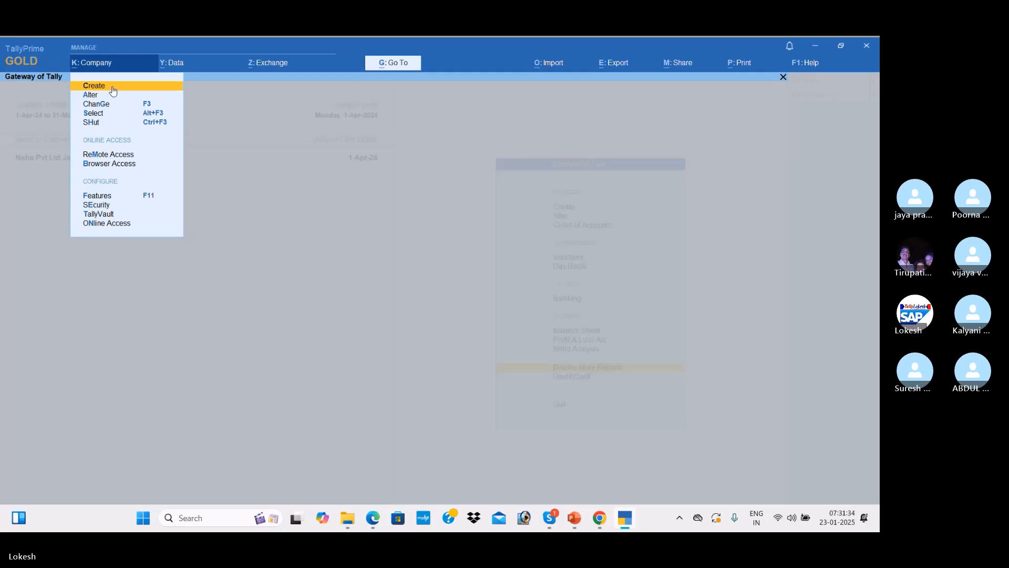
click(112, 90)
key(alt+Tab)
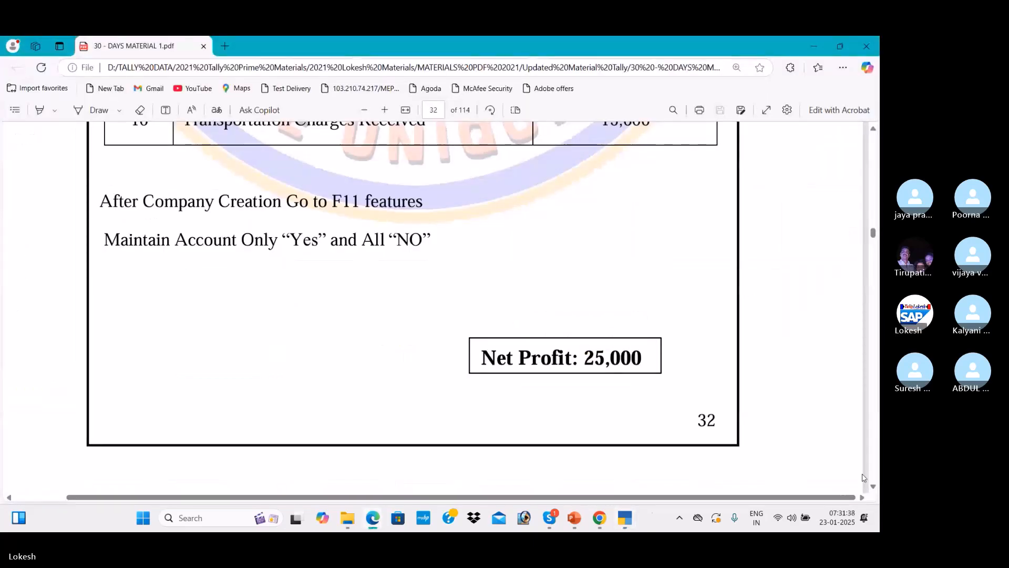
scroll(874, 486, down, 5)
scroll(873, 486, down, 4)
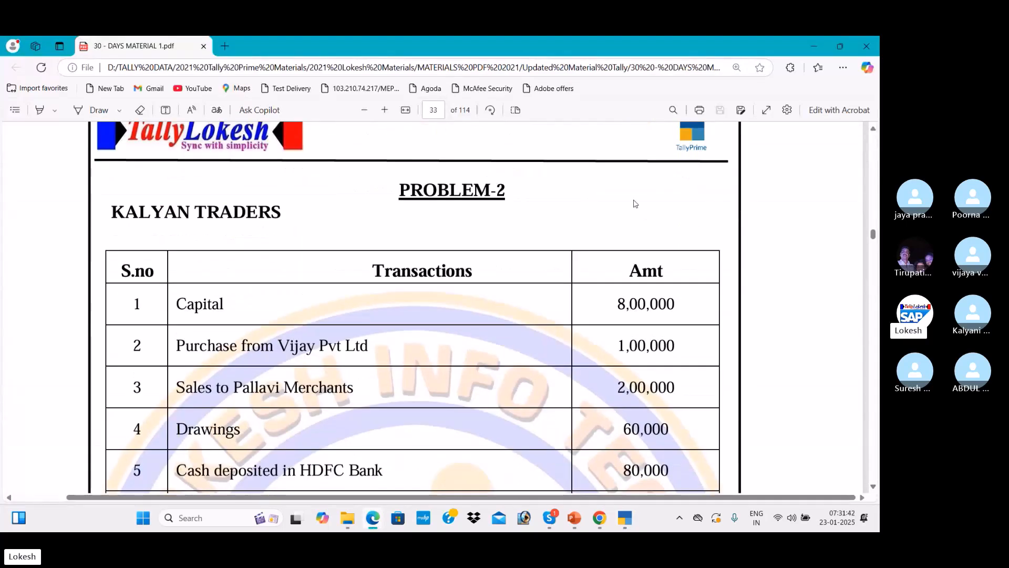
key(alt+Tab)
text(Kalyan trad)
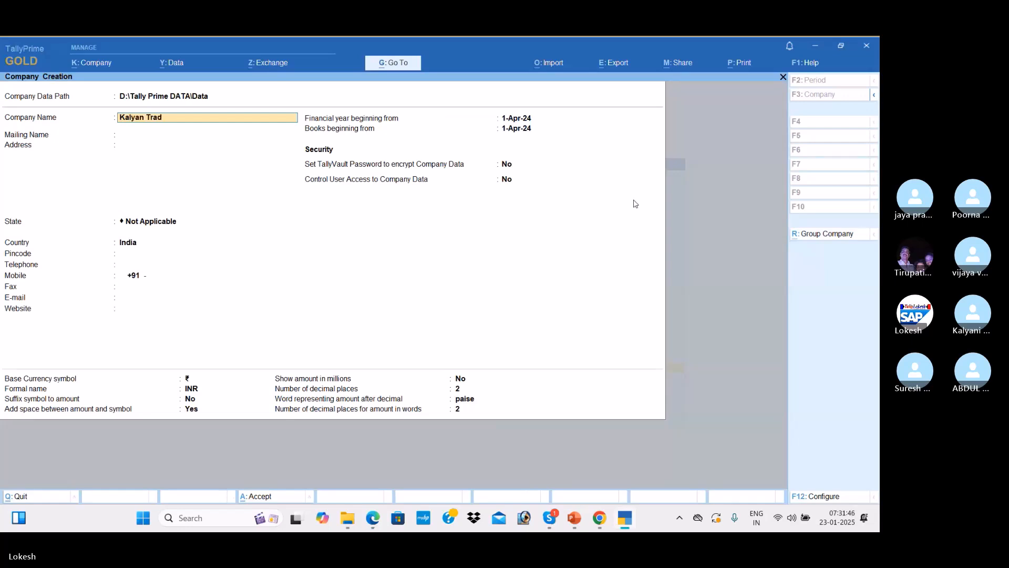
key(Return)
key(Return)
key(Return)
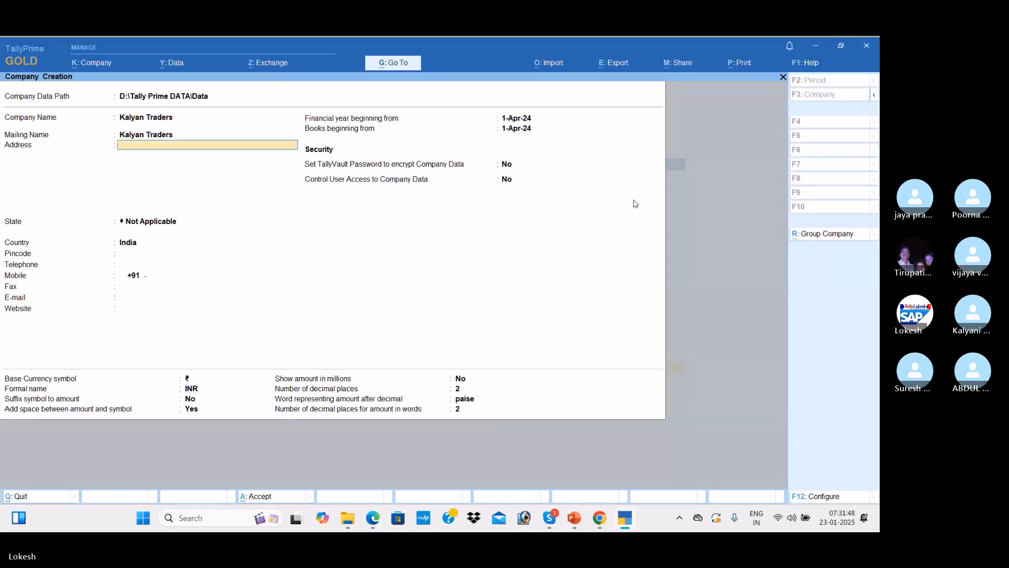
key(Down)
key(Down)
key(Return)
key(Return)
key(Return)
key(Return)
key(Return)
key(Return)
key(Return)
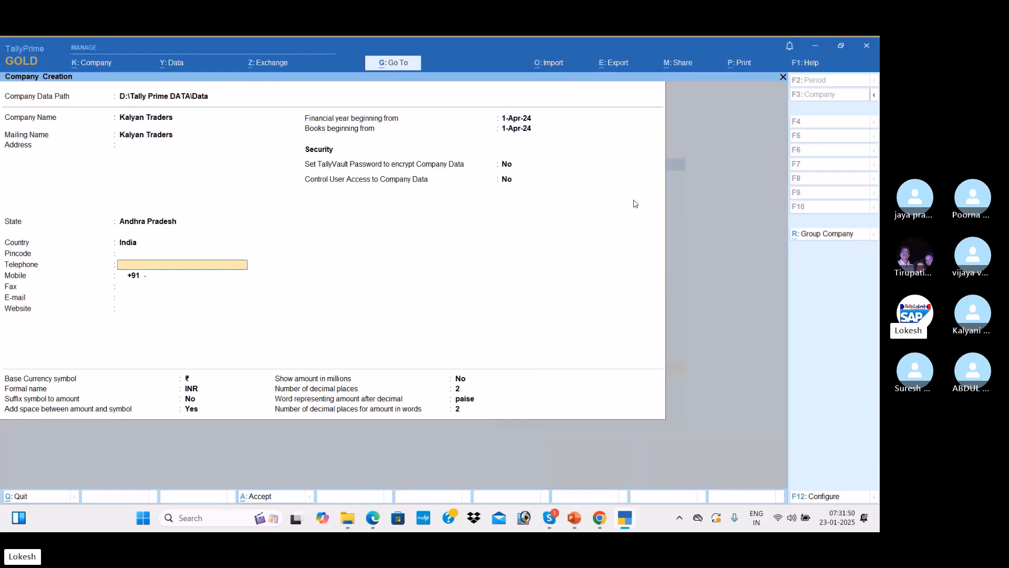
key(Return)
key(Return)
key(Return)
key(Return)
key(Return)
key(Return)
key(Return)
key(Return)
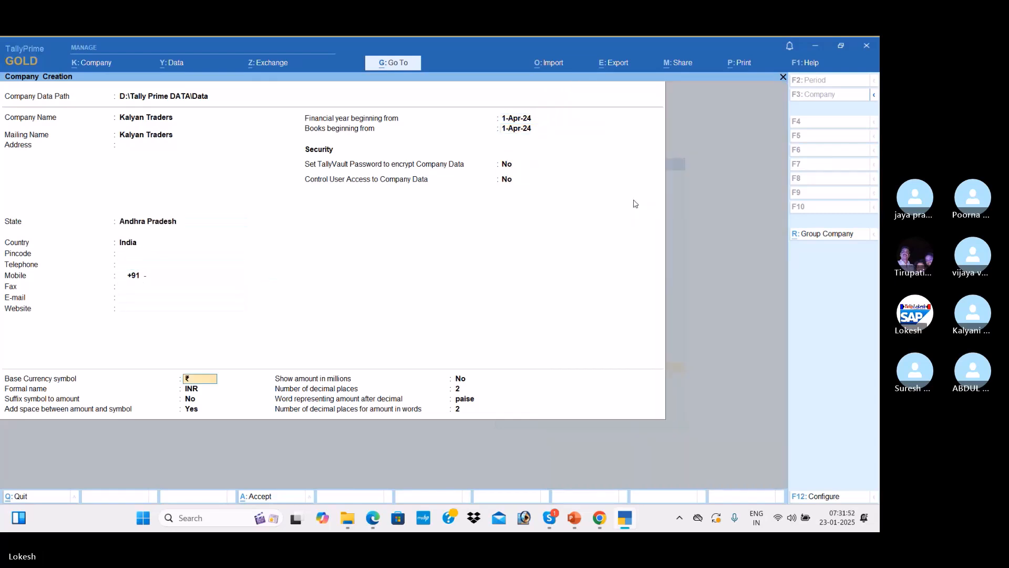
key(Return)
key(Return)
key(Return)
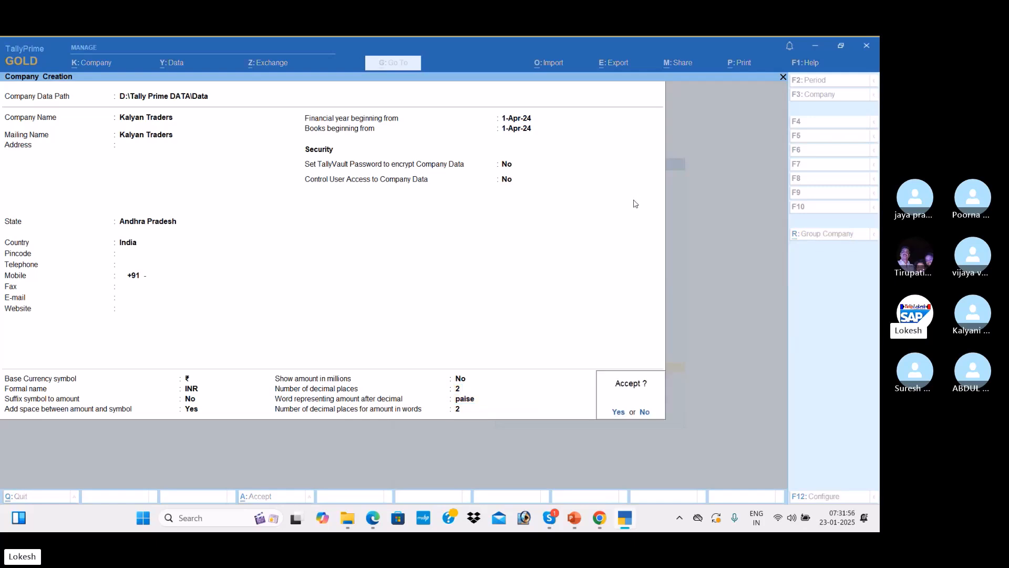
key(Return)
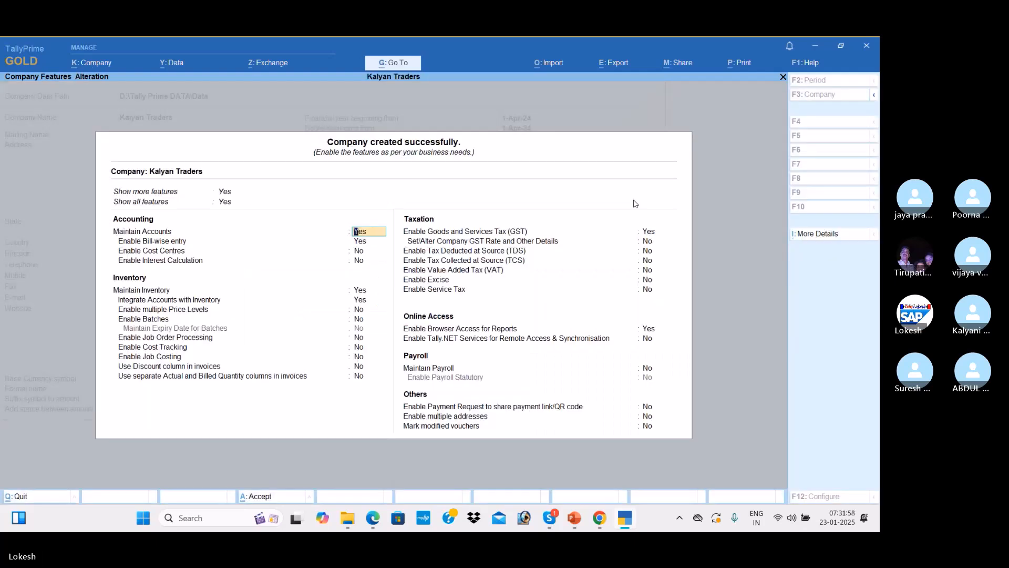
Set company features to accounts only, turning off bill-wise entry, inventory and GST
key(Return)
key(n)
key(Return)
key(Return)
key(Return)
key(Up)
key(n)
key(n)
key(Return)
key(Return)
key(Return)
key(Return)
key(n)
key(Return)
key(Return)
key(Return)
key(Return)
key(Return)
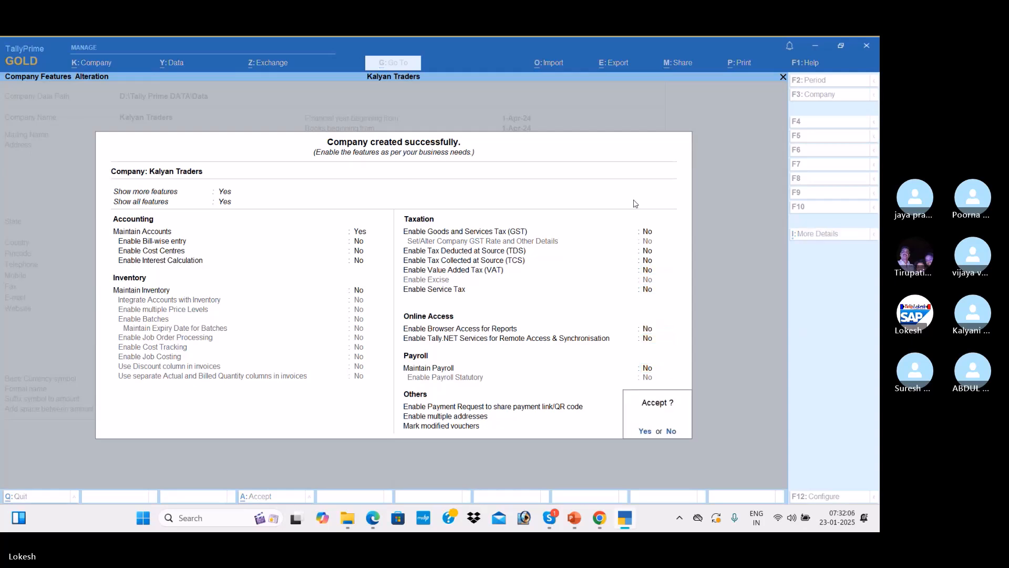
key(y)
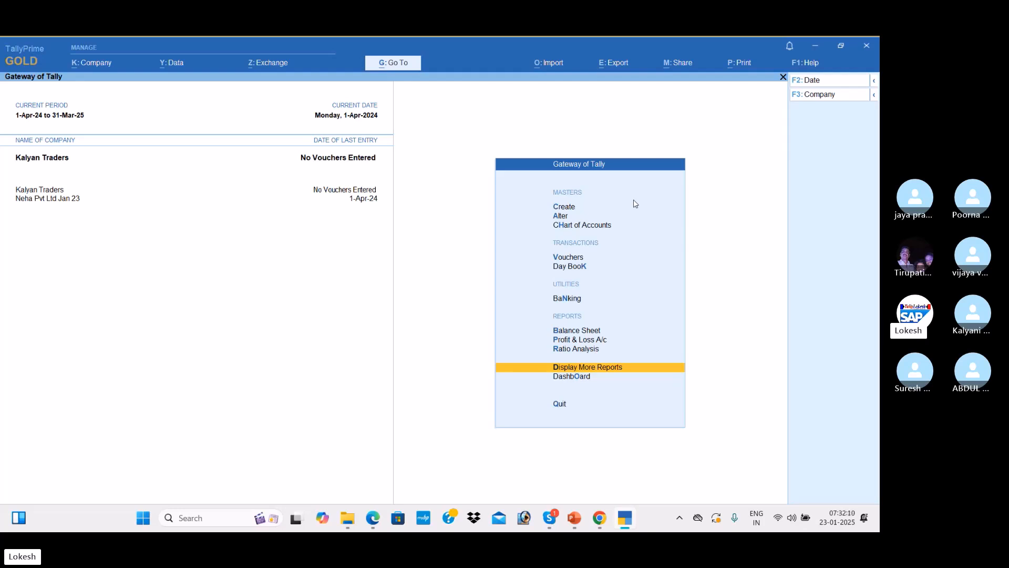
key(Up)
key(Up)
key(Up)
key(Up)
key(Up)
key(Up)
key(Up)
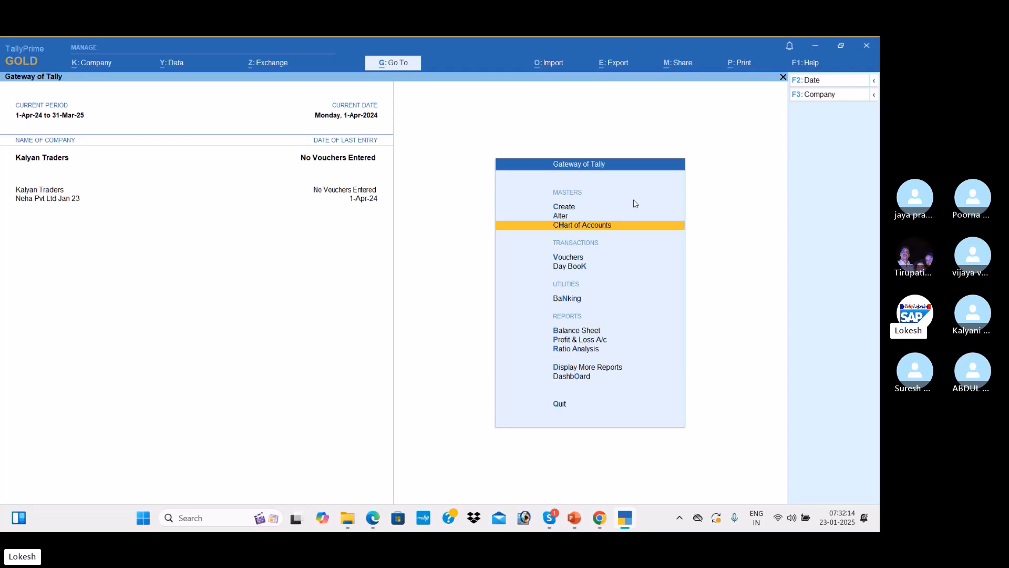
Open a new Ledger creation form and bring up the Problem-2 transactions in the PDF
key(Up)
key(Up)
key(Return)
key(Down)
key(Return)
key(alt+Tab)
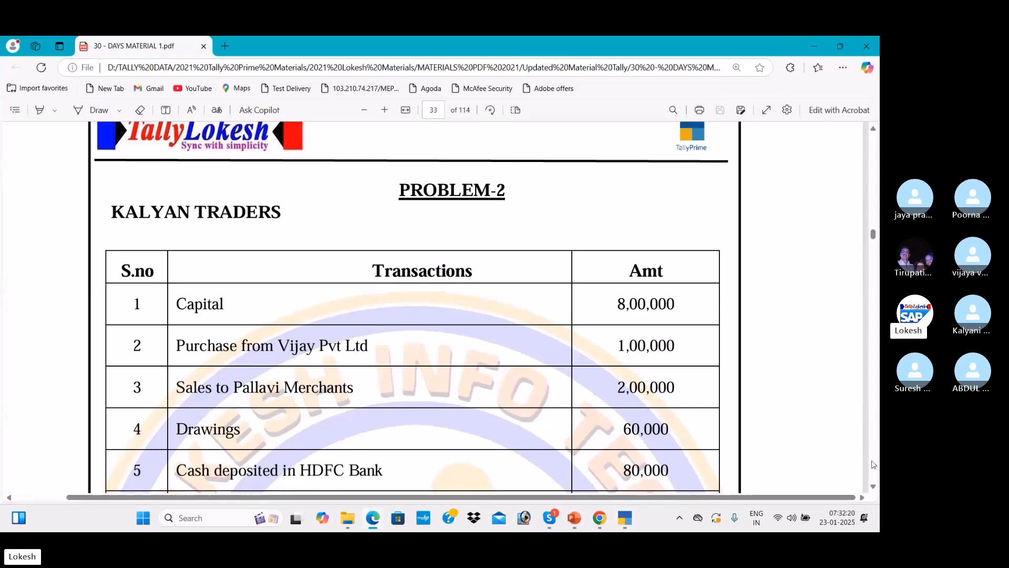
Scroll down page 33 of the Problem-2 PDF to the Net Profit of 93,000
click(874, 488)
click(874, 489)
click(874, 489)
click(875, 488)
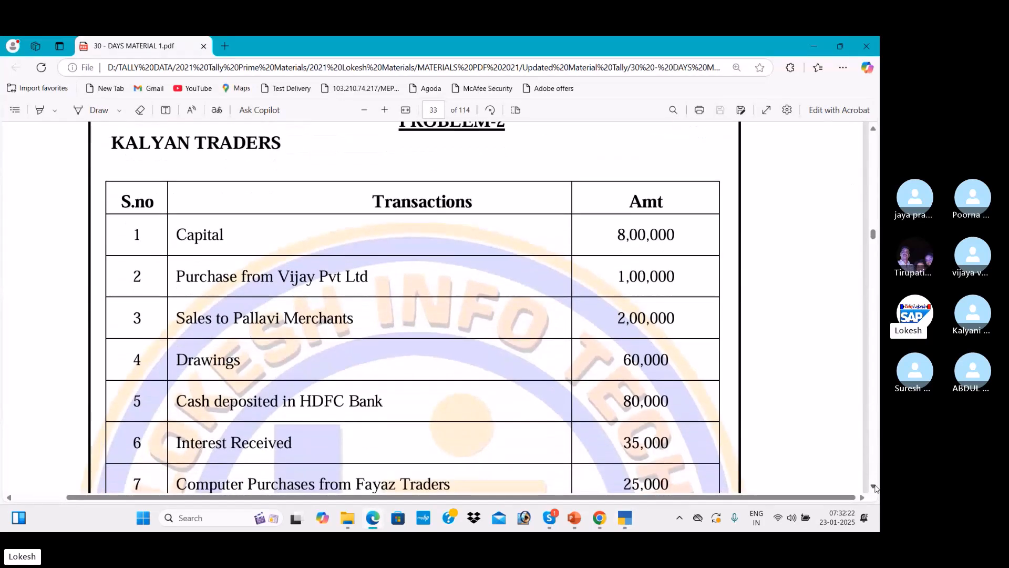
click(874, 487)
click(874, 488)
click(874, 488)
click(875, 488)
click(874, 488)
click(875, 488)
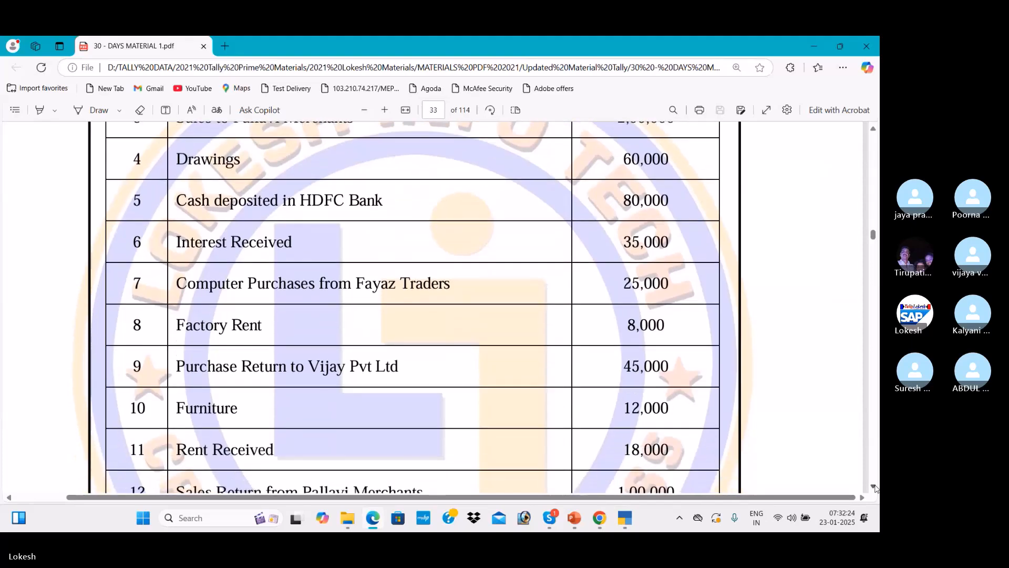
click(874, 487)
click(874, 488)
click(875, 488)
click(874, 489)
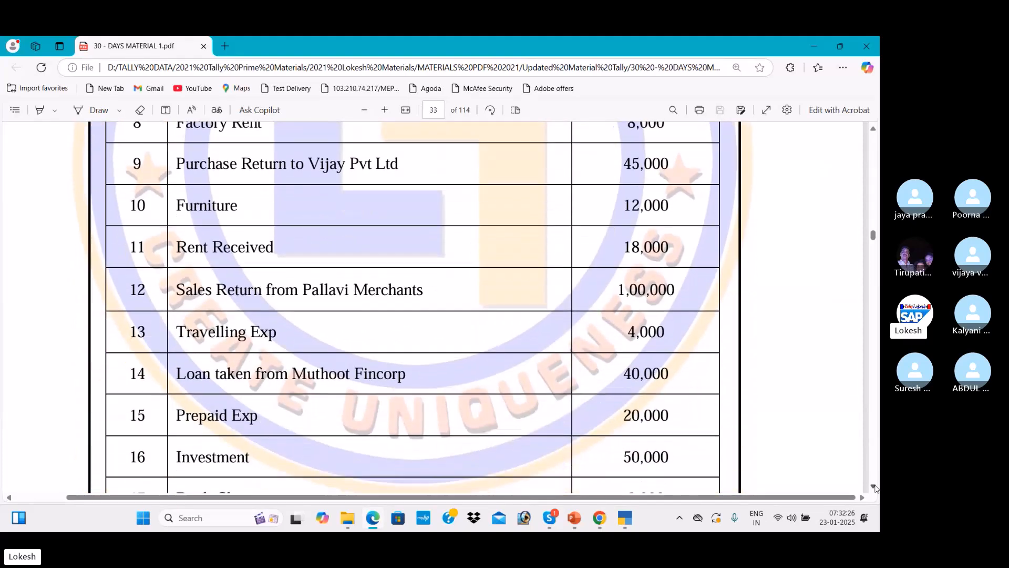
click(874, 488)
click(874, 488)
click(874, 488)
click(874, 487)
click(875, 487)
click(874, 489)
click(875, 487)
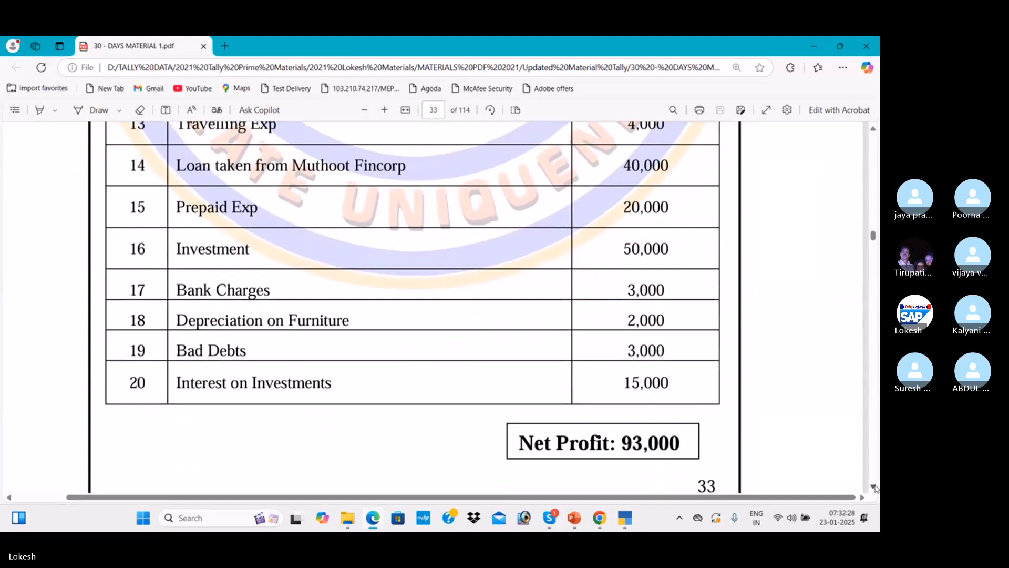
Scroll back up the PDF, then bring the Skype class call window to the front
click(874, 129)
click(873, 130)
click(874, 130)
click(873, 130)
click(874, 130)
click(874, 130)
click(873, 131)
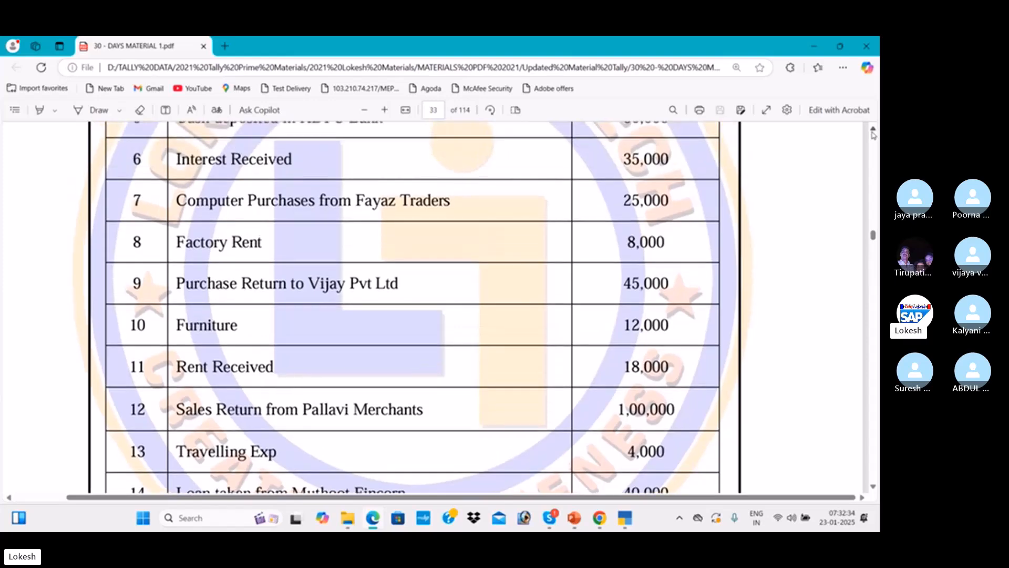
click(873, 130)
click(873, 130)
click(873, 130)
click(873, 130)
click(874, 130)
click(874, 130)
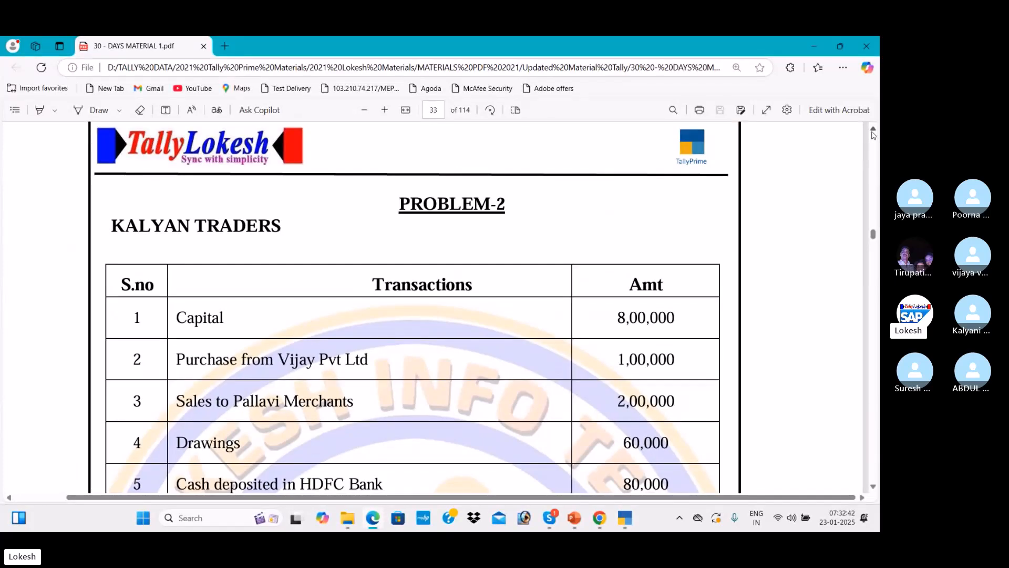
key(alt+Tab)
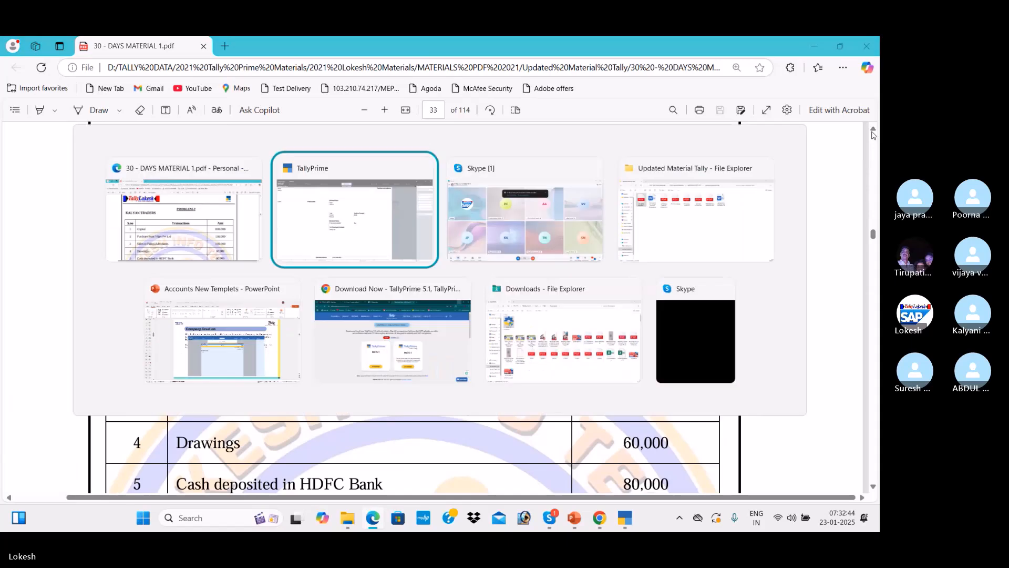
key(alt+Tab)
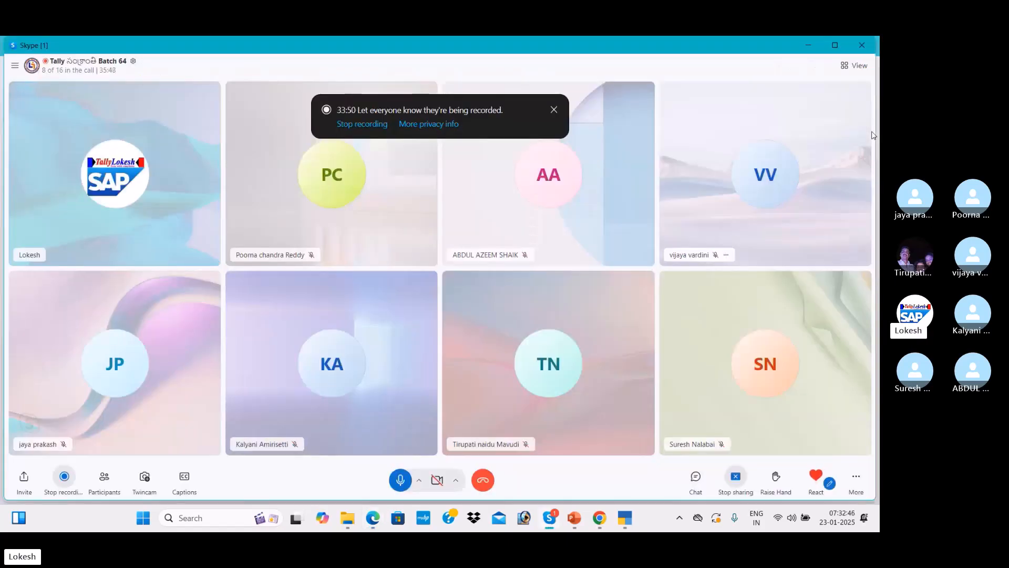